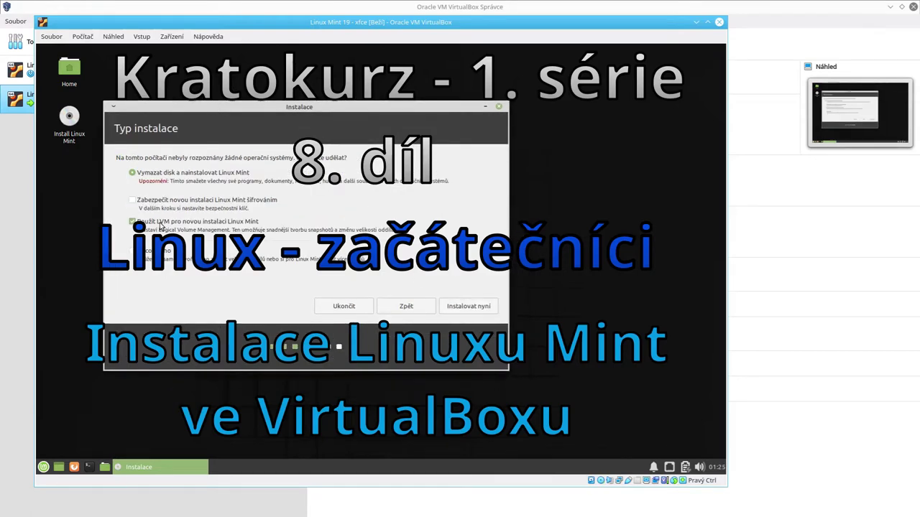
Step: Untick the LVM option on the installer's installation type step
left_click(164, 222)
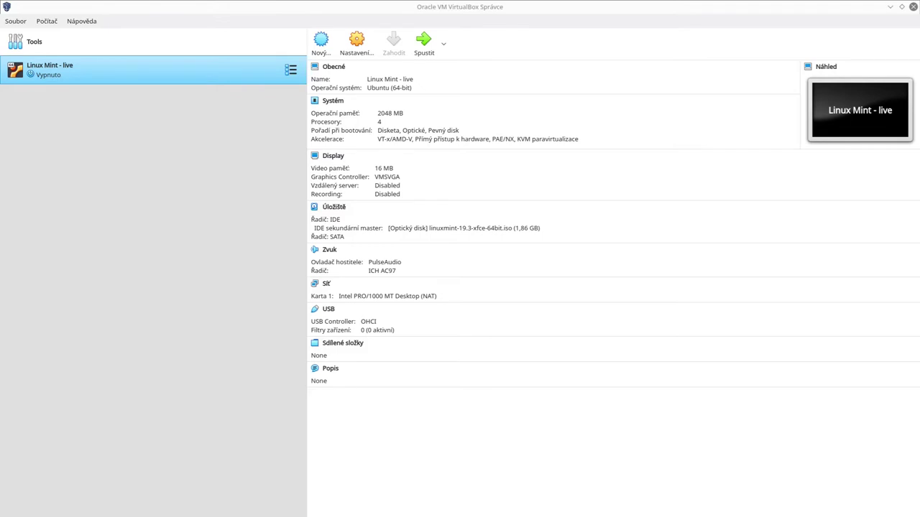
left_click(335, 6)
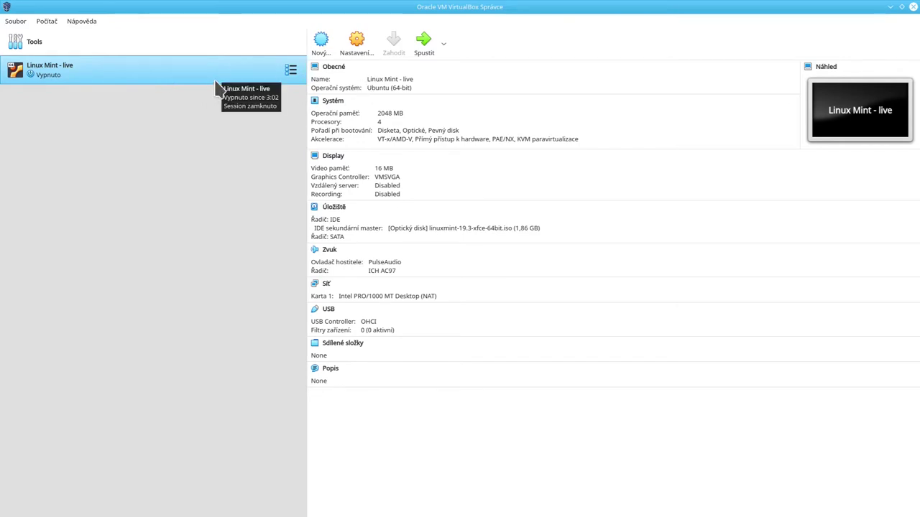
Step: Create a new machine named 'Linux Mint 19 - xfce', detected as Linux, Ubuntu (64-bit)
left_click(321, 42)
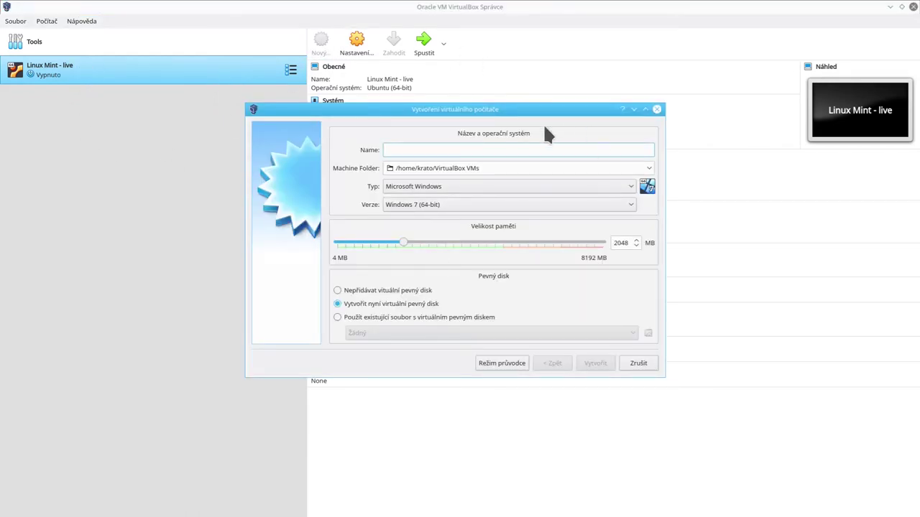
left_click_drag(524, 109, 347, 191)
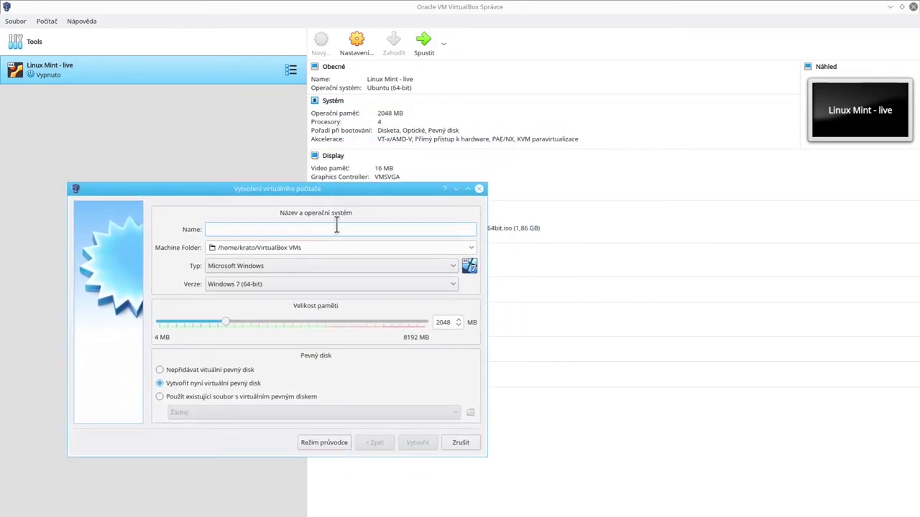
type("Linux Mint")
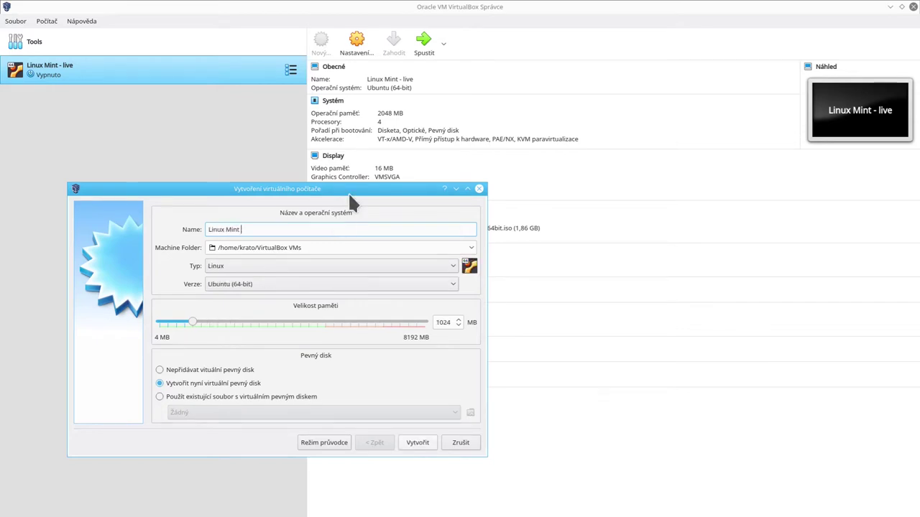
mouse_move(349, 192)
left_mouse_down()
mouse_move(351, 323)
mouse_move(365, 192)
left_mouse_up()
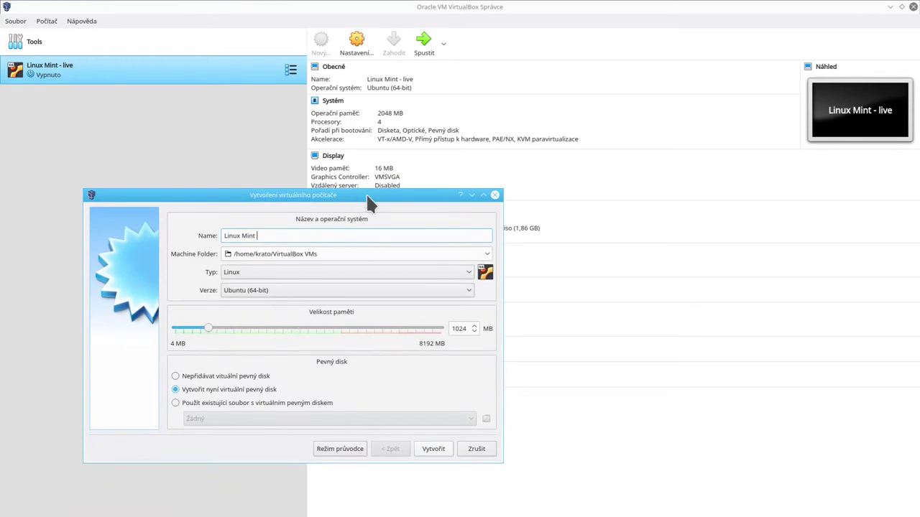
type("+")
key("BackSpace")
type("19 - xfce")
Step: Keep version Ubuntu (64-bit), set memory to 2048 MB, and choose to create a new virtual disk
left_click(374, 289)
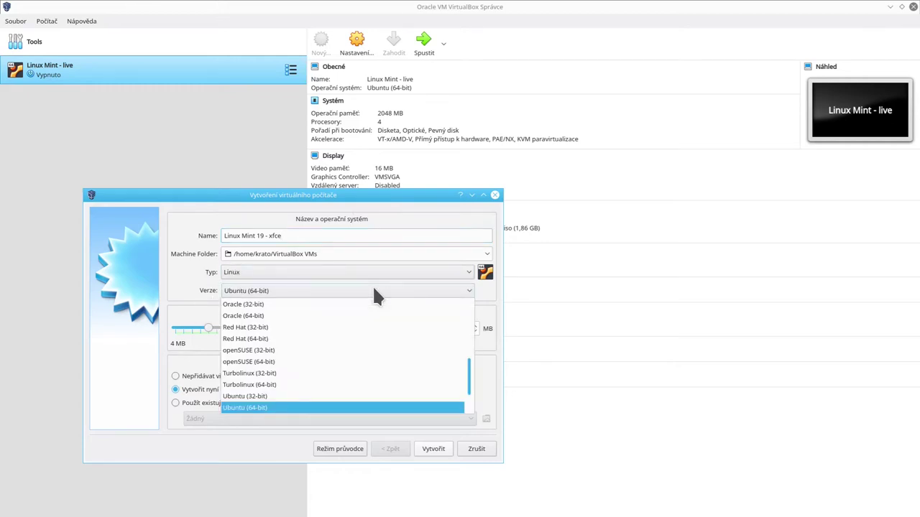
scroll(263, 370, "down", 1)
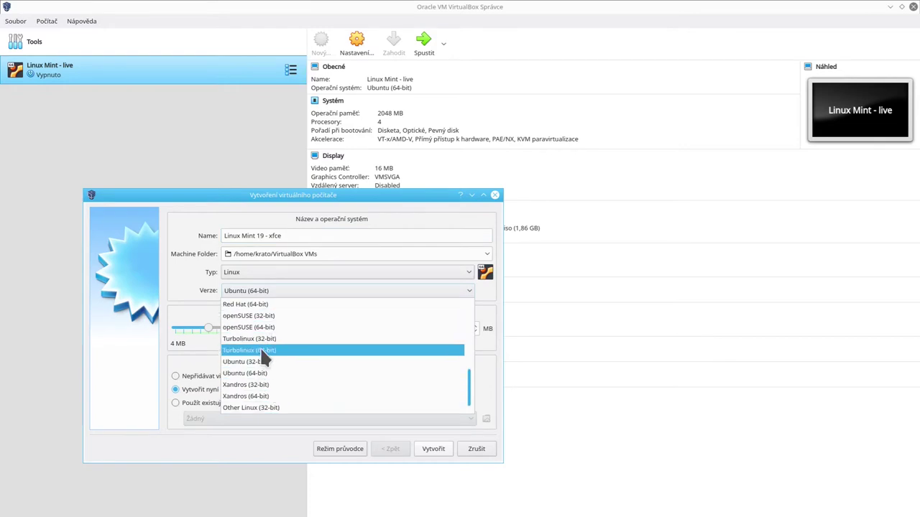
left_click(241, 374)
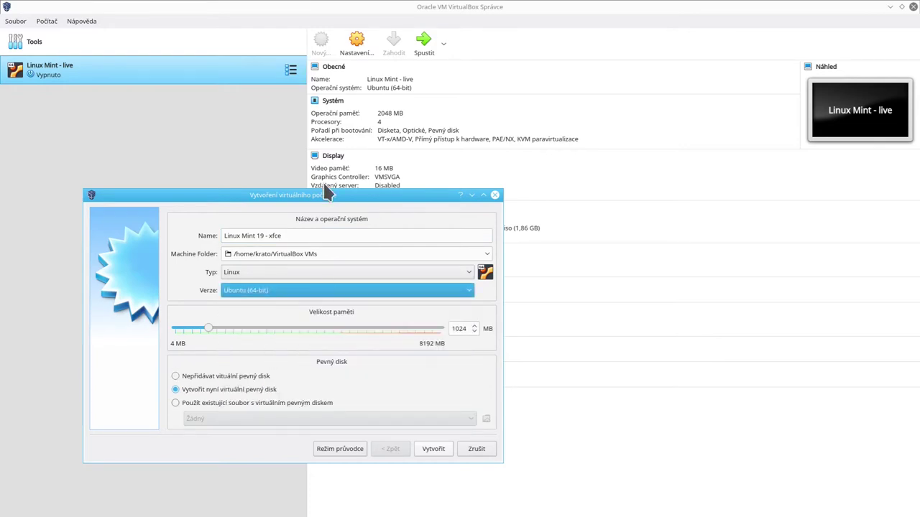
left_click(318, 254)
left_click_drag(206, 329, 242, 334)
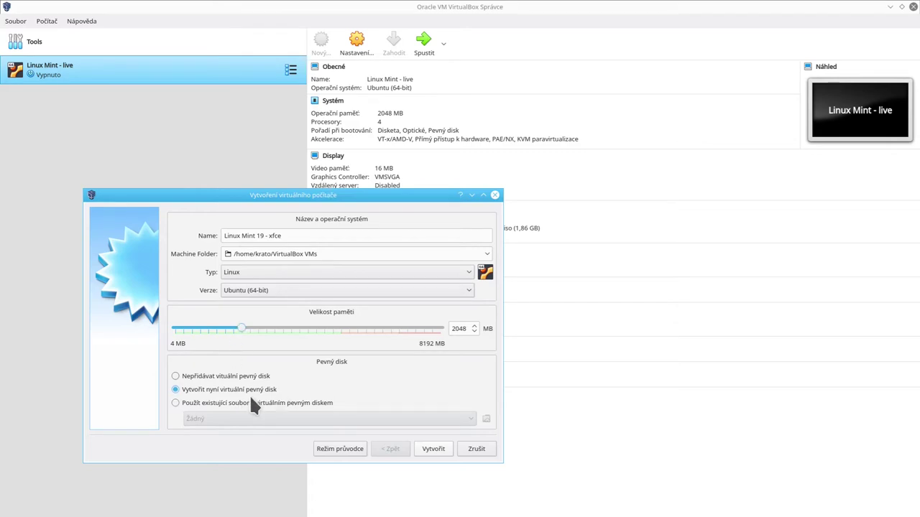
left_click(224, 390)
Step: Create a 16 GB dynamically allocated VDI disk and finish the Linux Mint 19 - xfce machine
left_click(433, 447)
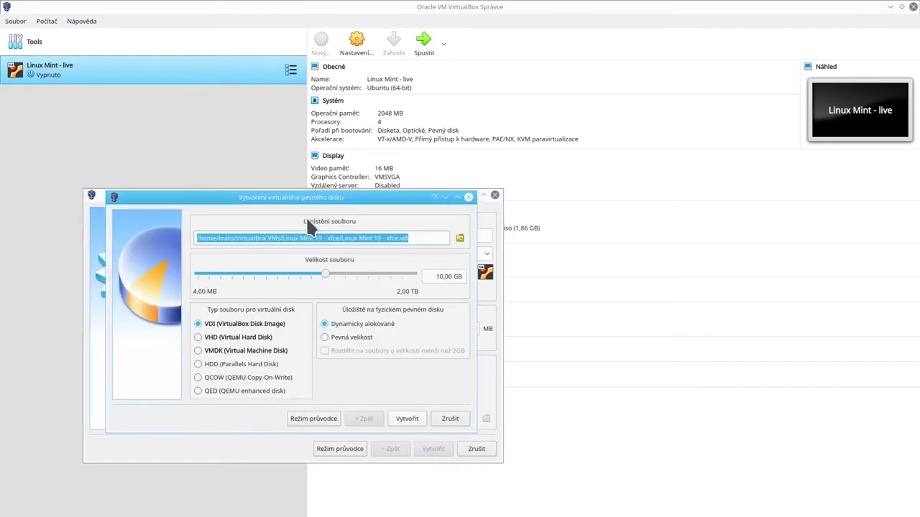
mouse_move(323, 270)
left_mouse_down()
mouse_move(343, 267)
mouse_move(327, 270)
mouse_move(333, 279)
left_mouse_up()
double_click(440, 278)
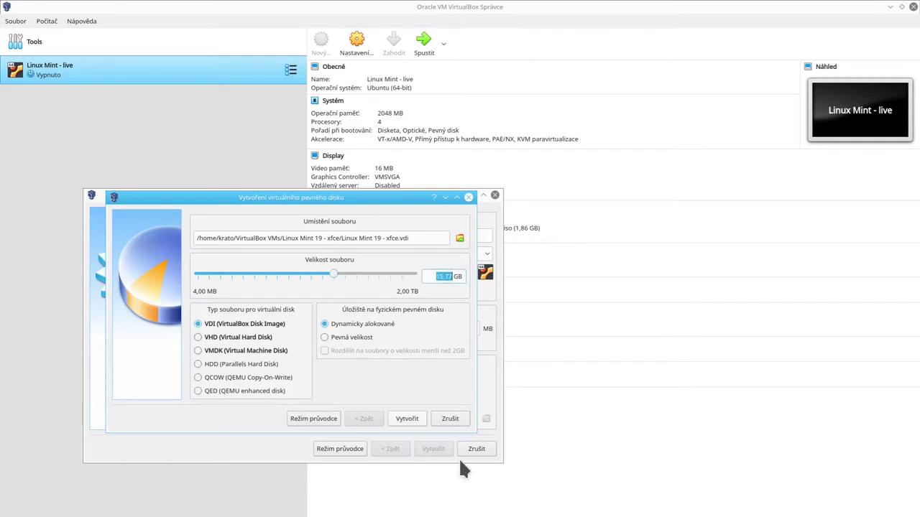
type("16")
left_click(332, 338)
left_click(350, 323)
left_click(403, 417)
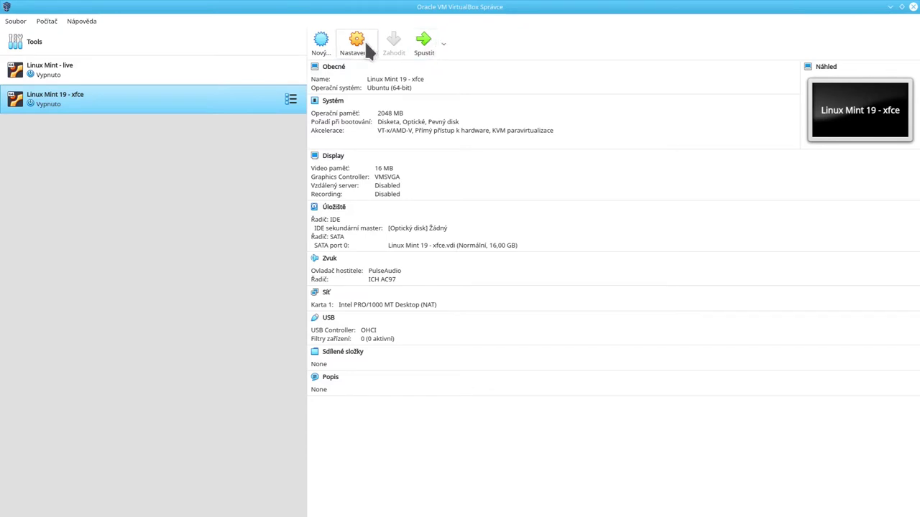
Step: Open the VM settings and look through the General tabs: advanced, description, encryption, basic
key("ctrl+s")
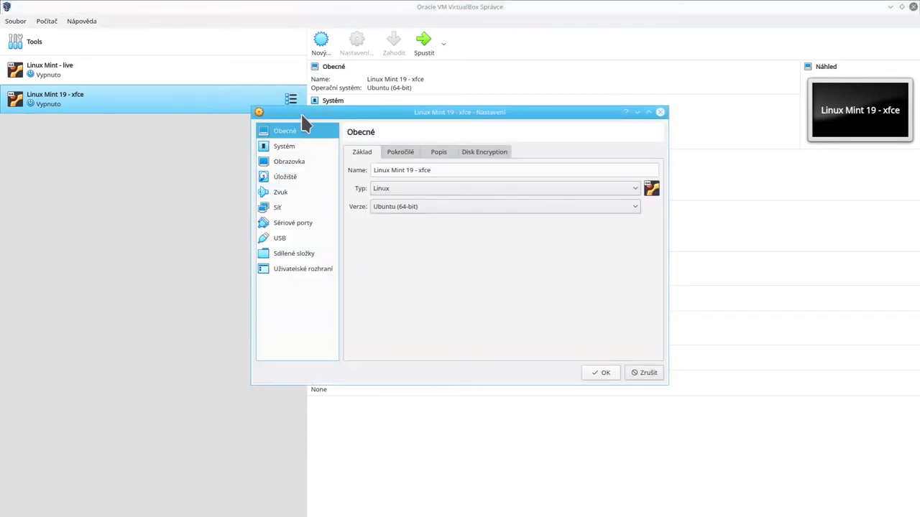
left_click(395, 153)
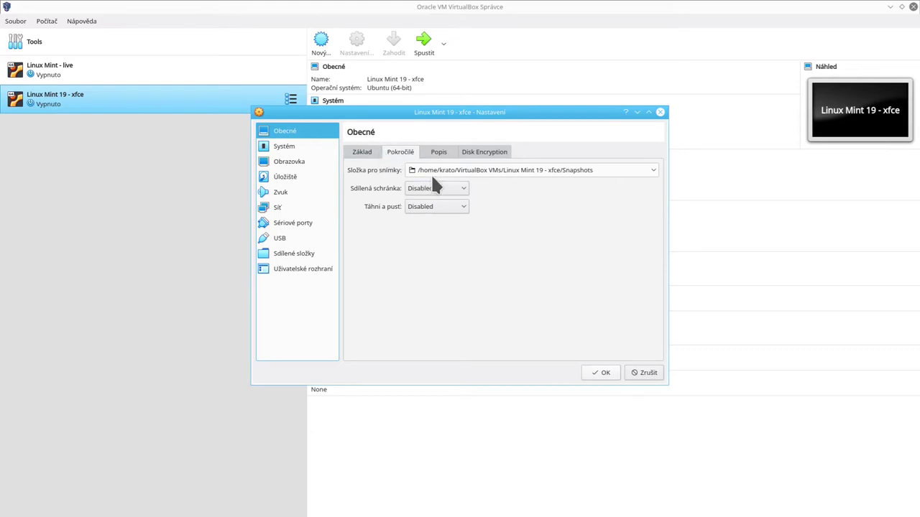
left_click(440, 152)
left_click(501, 151)
left_click(352, 153)
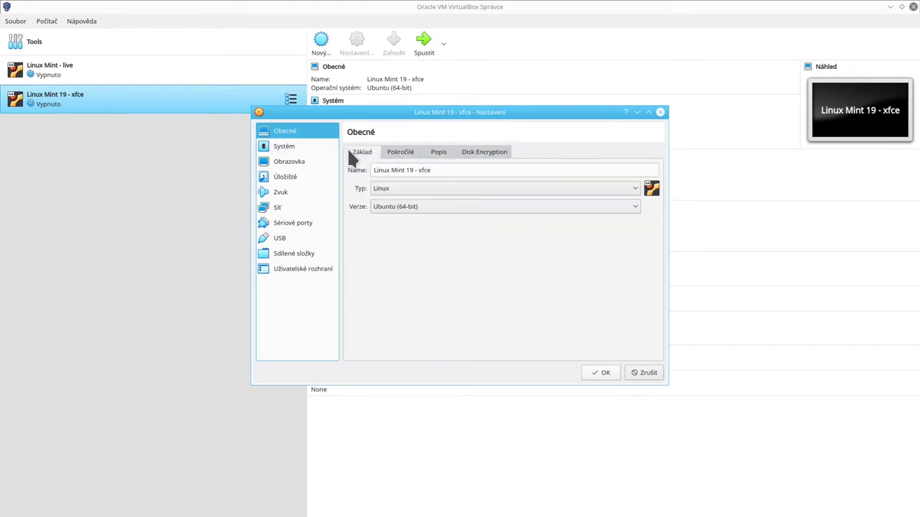
Step: In System, raise the processor count to 4 and enable PAE/NX, reviewing acceleration and motherboard tabs
left_click(303, 148)
left_click(417, 151)
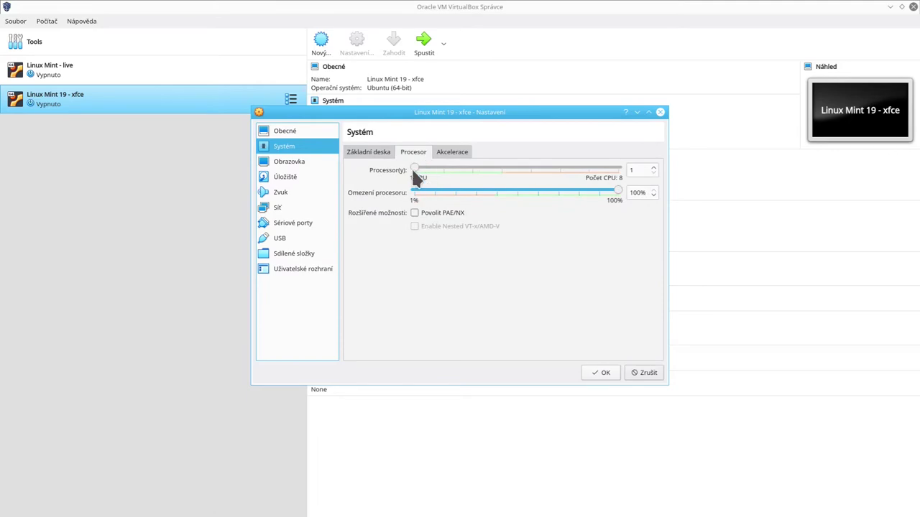
left_click_drag(413, 171, 496, 179)
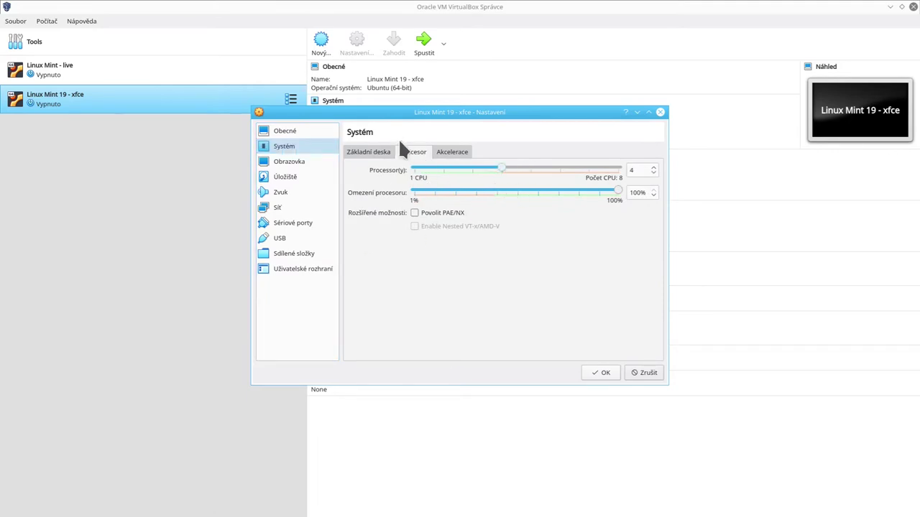
left_click(414, 212)
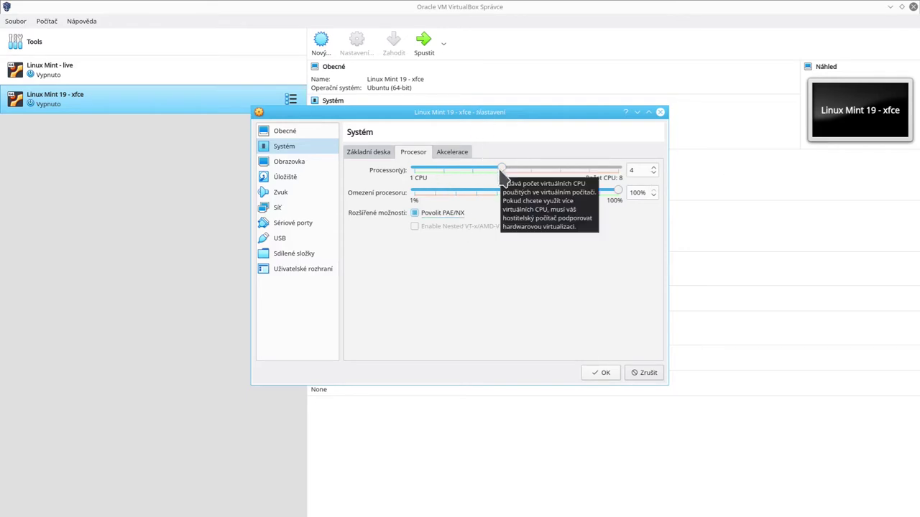
left_click(445, 154)
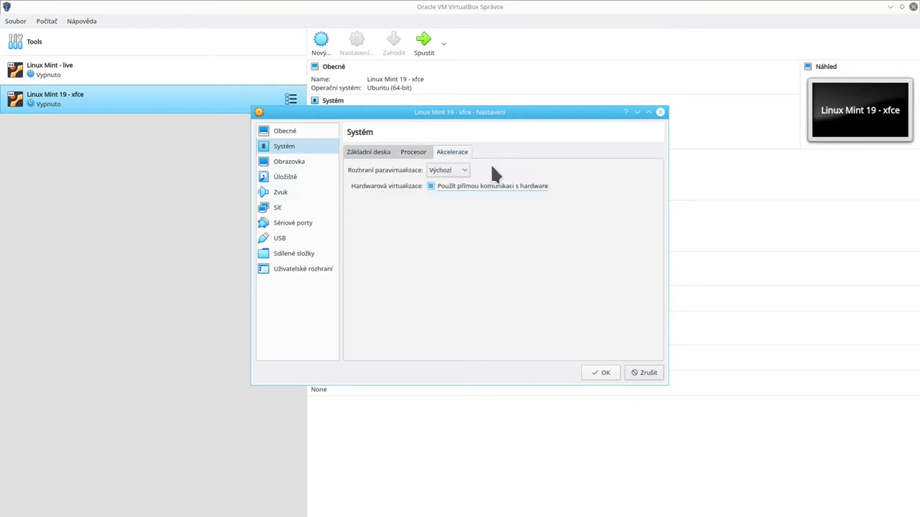
left_click(413, 154)
left_click(363, 152)
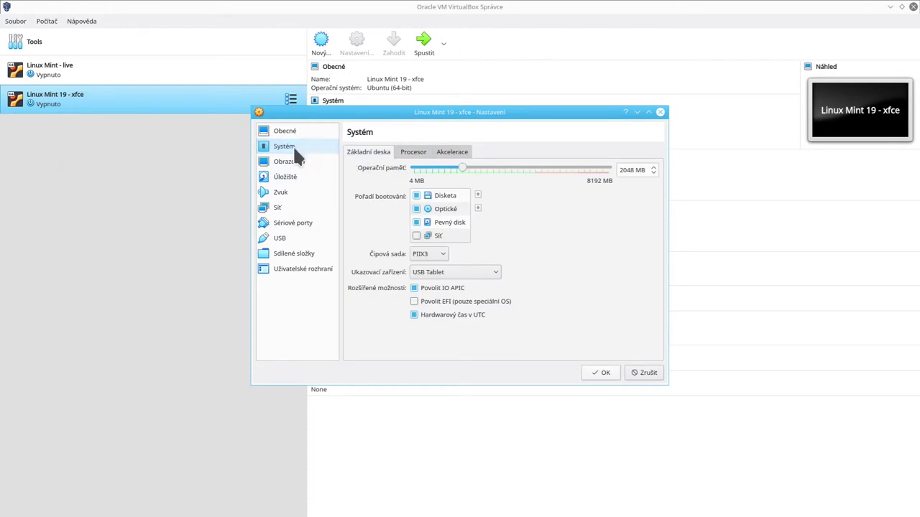
Step: Review the display settings, keeping VMSVGA as the graphics controller
left_click(292, 162)
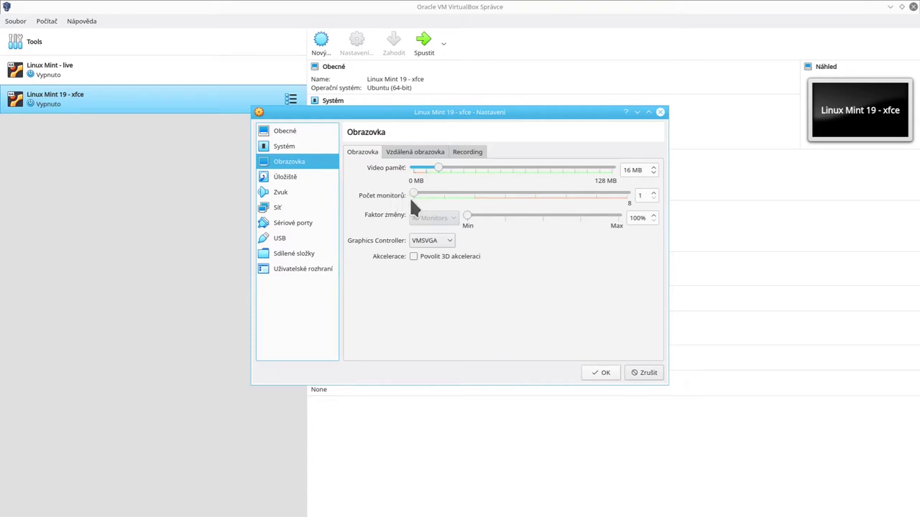
left_click(421, 243)
left_click(421, 244)
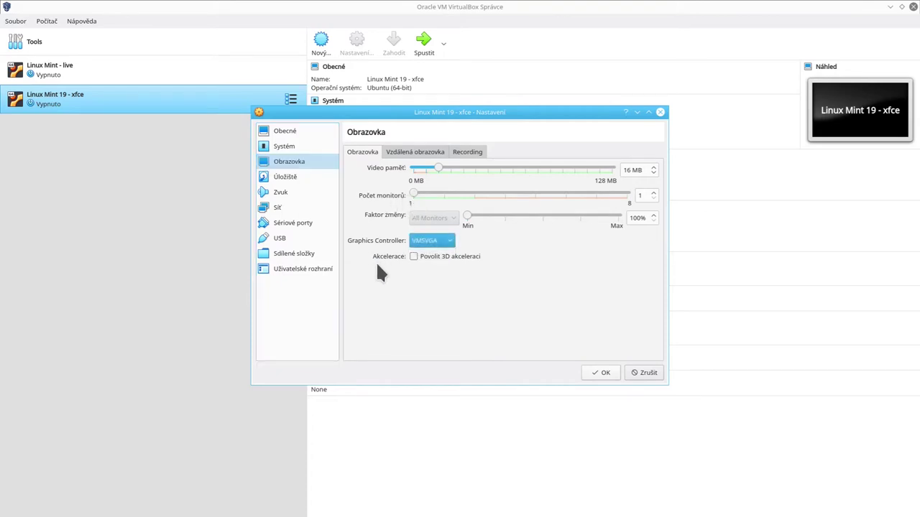
left_click(413, 257)
Step: Review storage and audio, then bring up adapter 1's attachment list in Network, leaving NAT
left_click(285, 176)
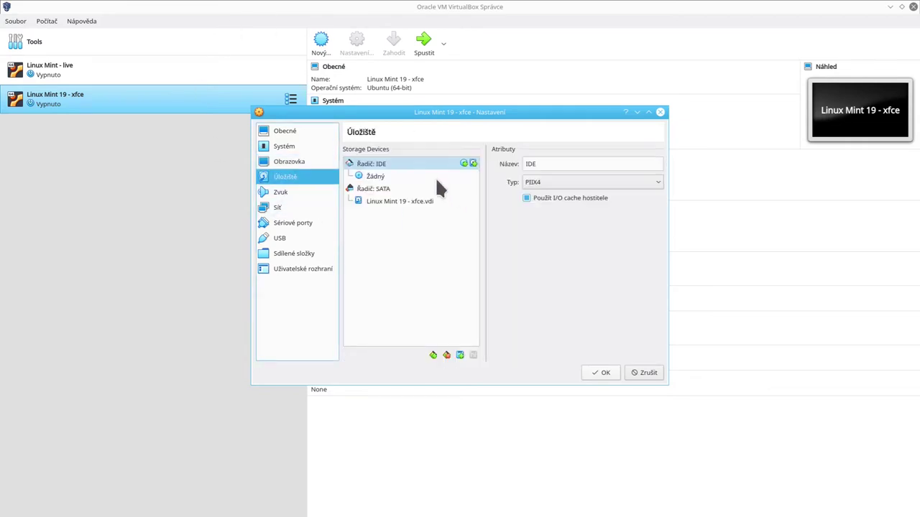
left_click(284, 191)
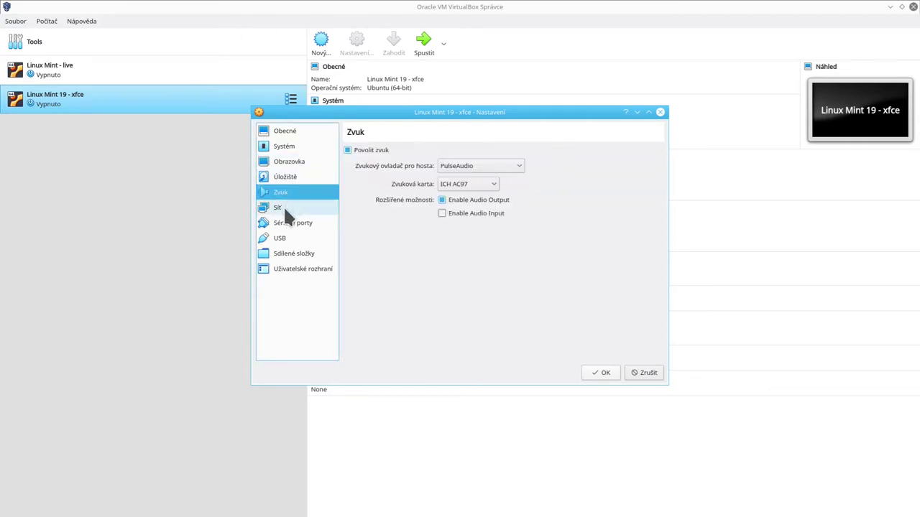
left_click(284, 207)
left_click(438, 183)
left_click(436, 182)
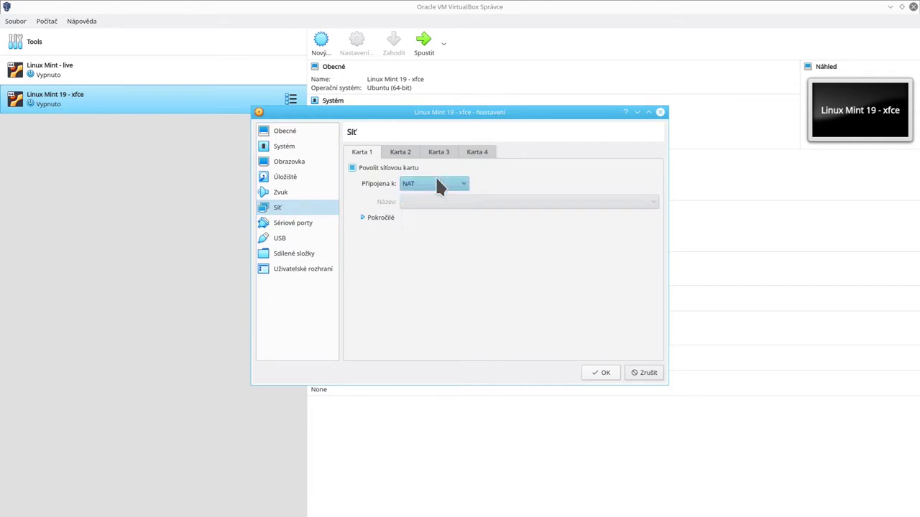
left_click(428, 182)
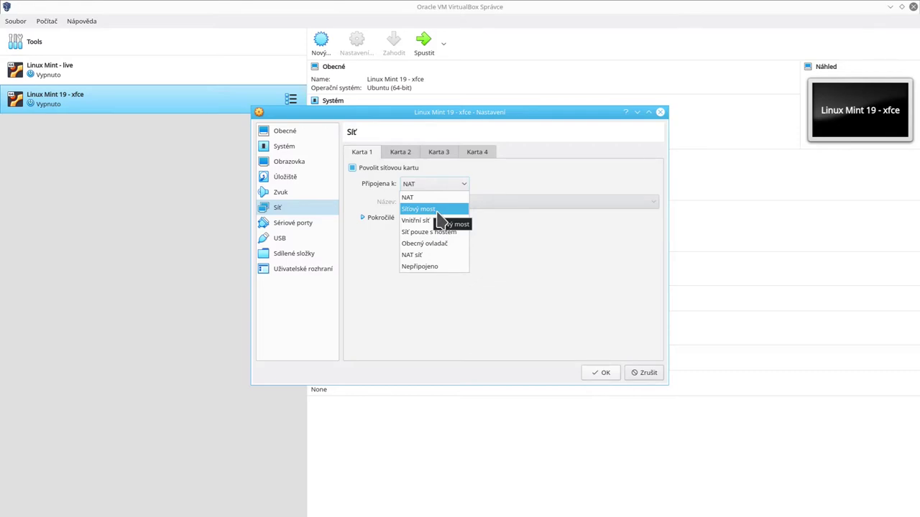
Step: Keep adapter 1 on NAT and review network adapters 2 and 3
left_click(431, 198)
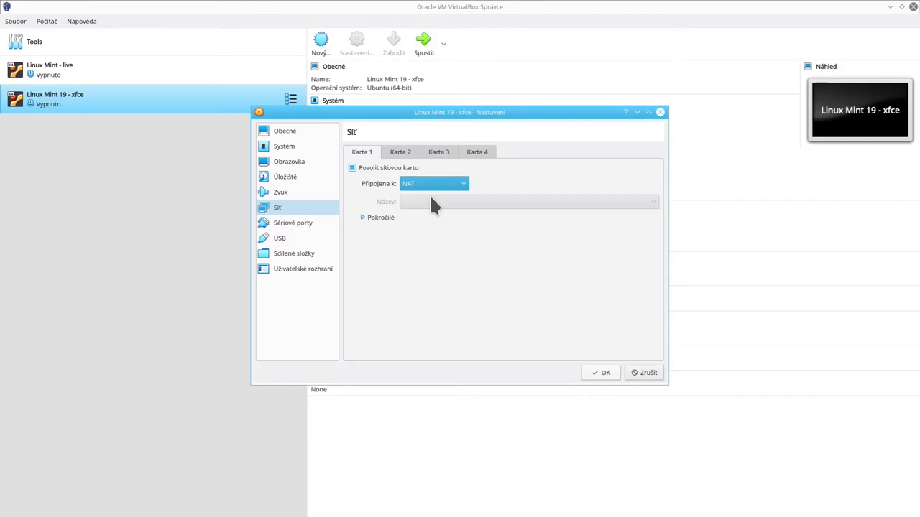
left_click(400, 152)
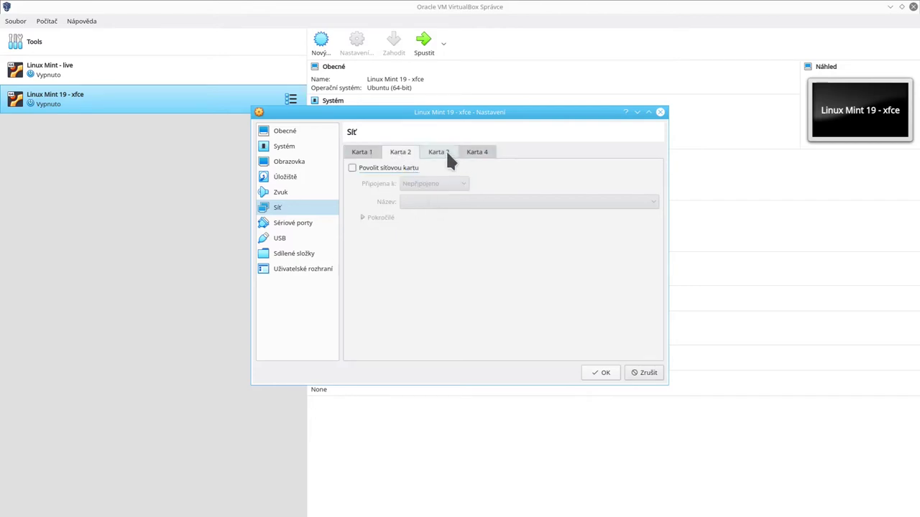
left_click(440, 153)
left_click(401, 152)
left_click(363, 152)
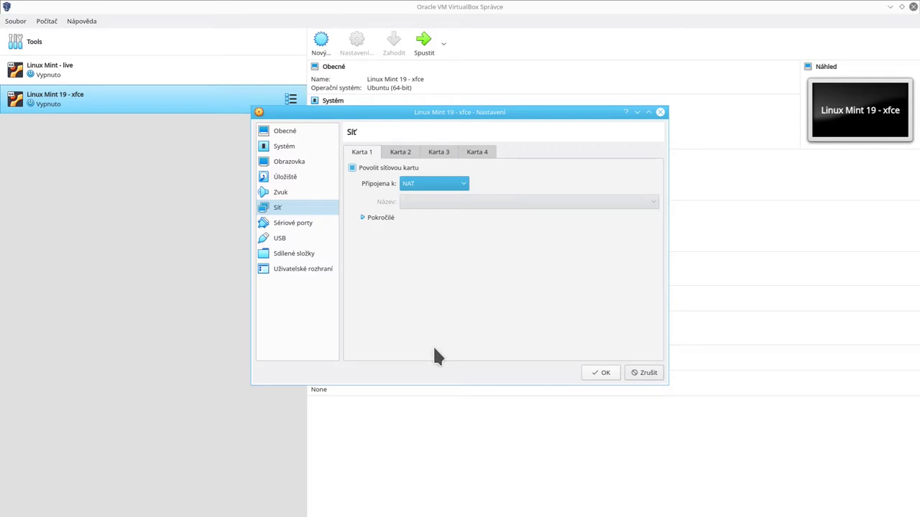
Step: Browse serial ports, USB, shared folders, user interface and display, then select the IDE optical drive in Storage
left_click(284, 206)
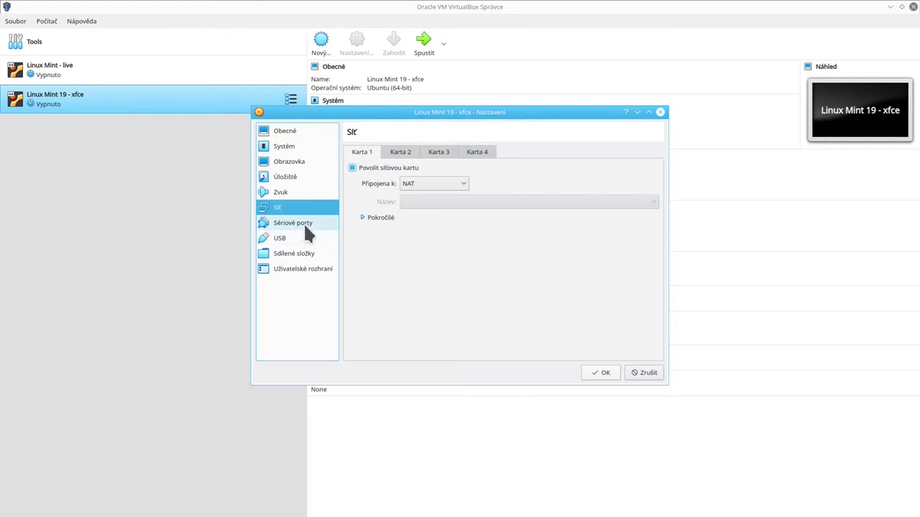
left_click(303, 222)
left_click(291, 237)
left_click(294, 255)
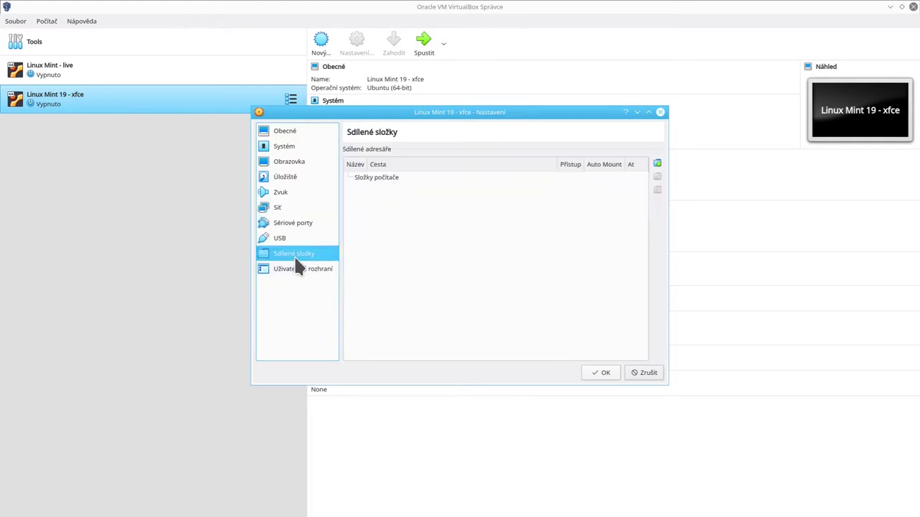
left_click(294, 267)
left_click(282, 161)
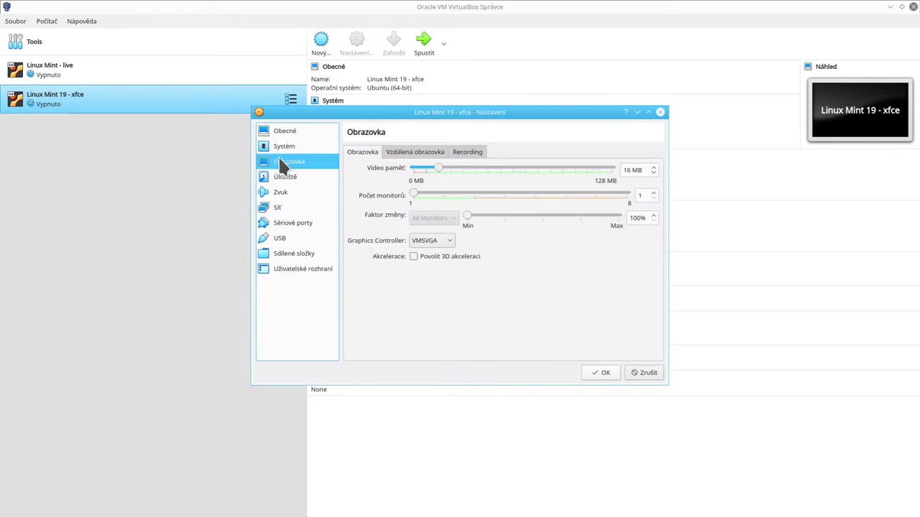
left_click(280, 177)
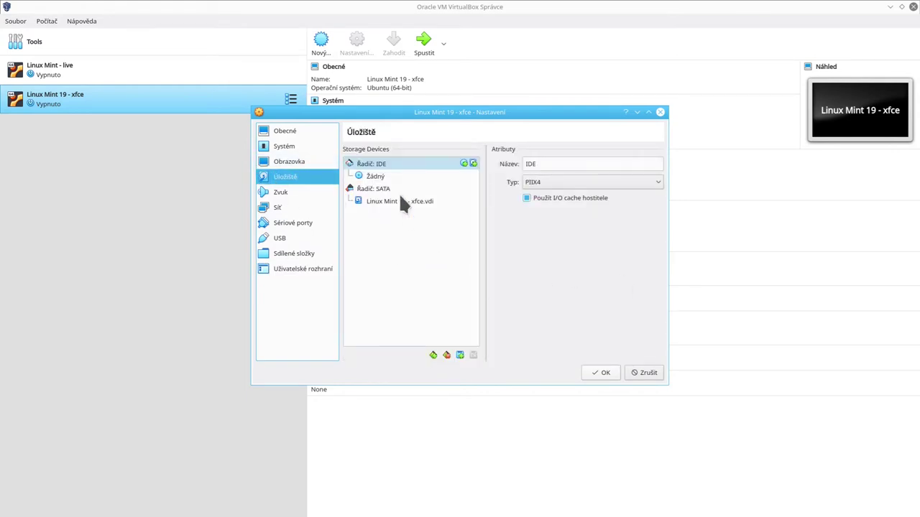
left_click_drag(375, 177, 622, 185)
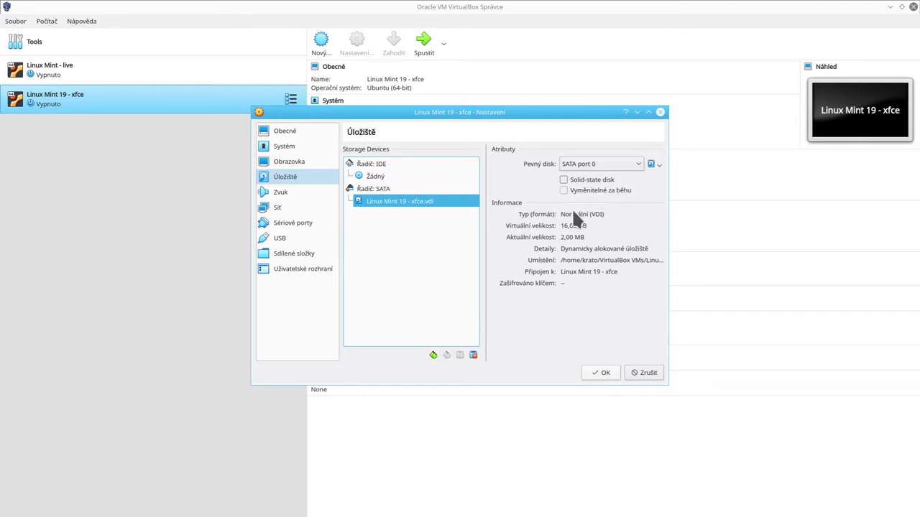
left_click(566, 225)
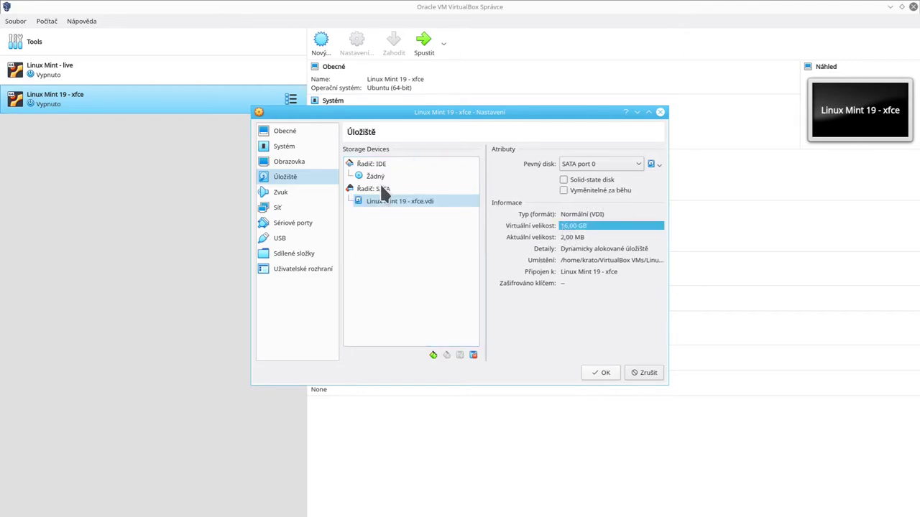
left_click(394, 202)
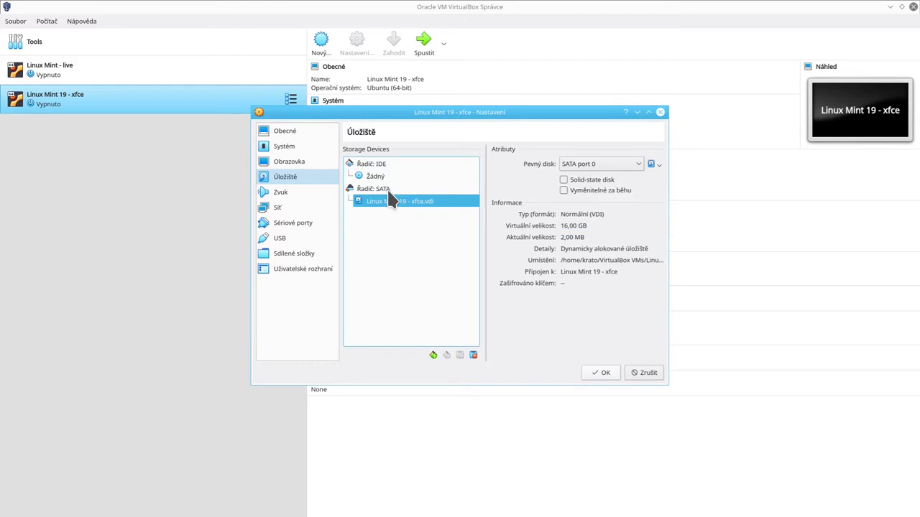
left_click(387, 189)
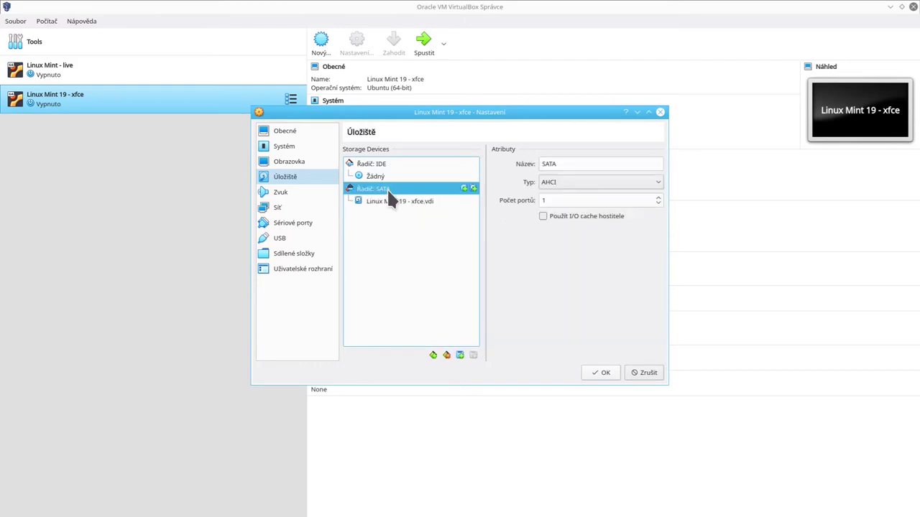
left_click(463, 188)
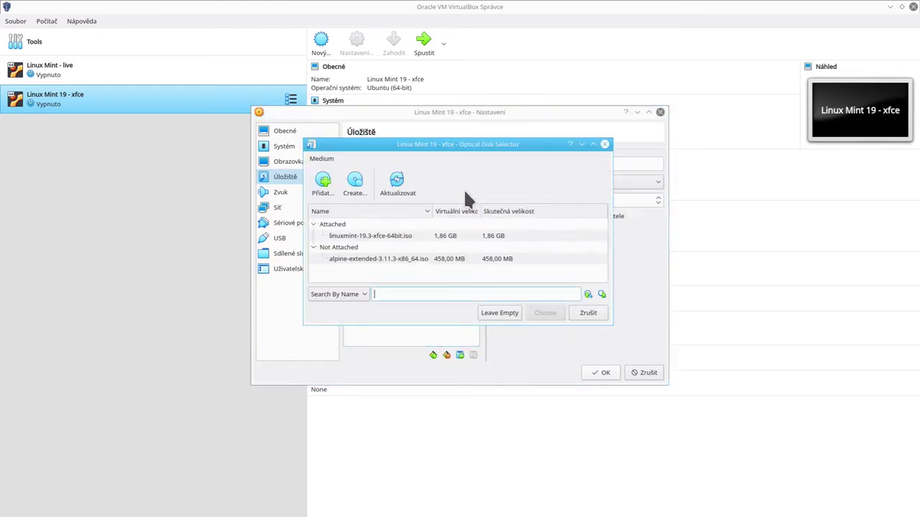
left_click(355, 183)
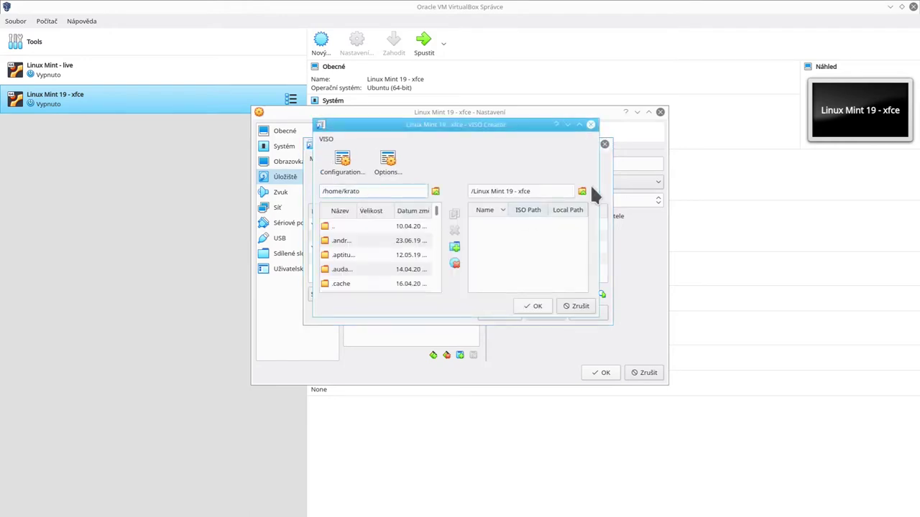
left_click(576, 305)
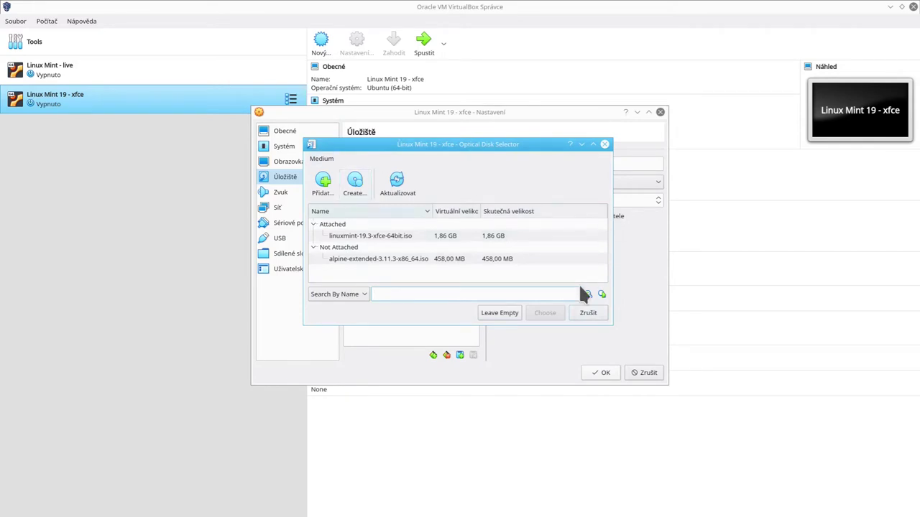
left_click(580, 316)
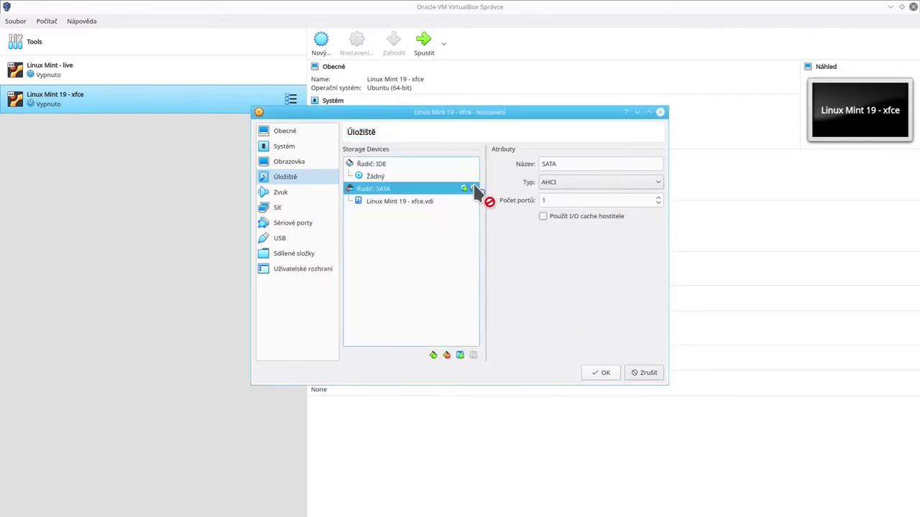
left_click(472, 191)
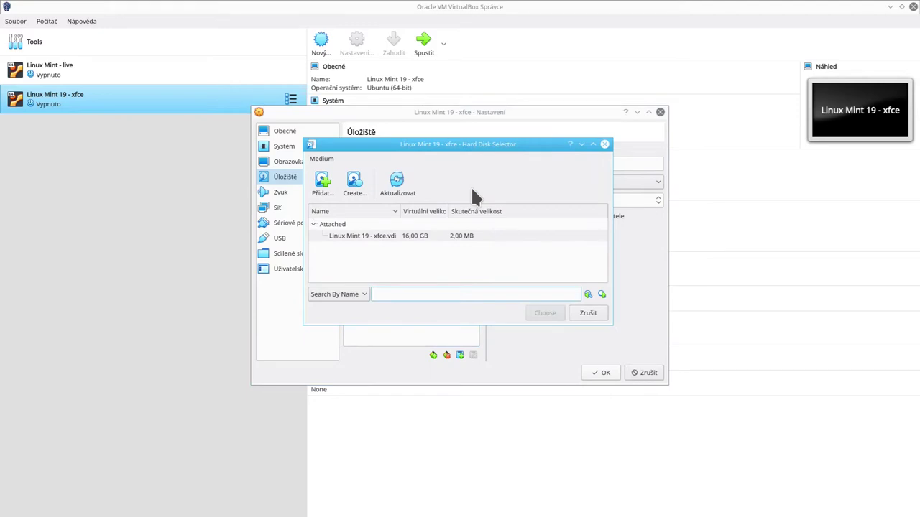
left_click(606, 146)
left_click_drag(369, 174, 411, 188)
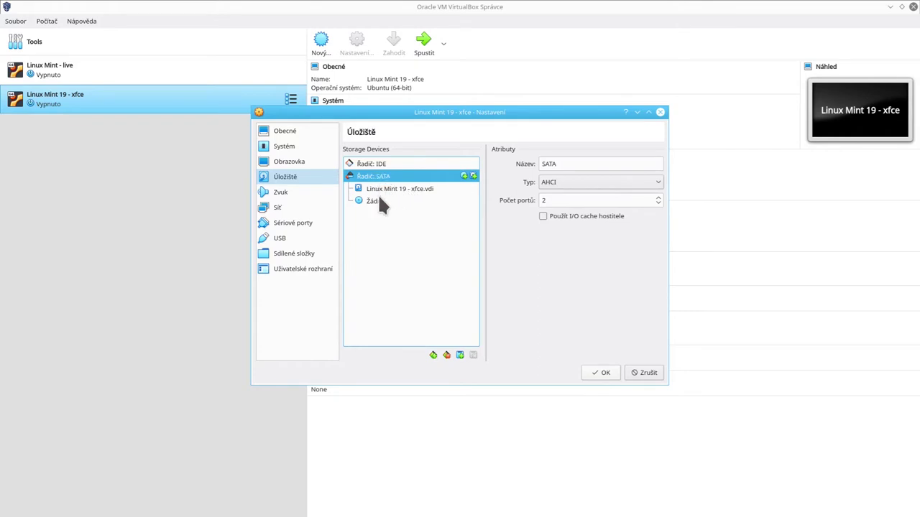
left_click_drag(372, 200, 382, 168)
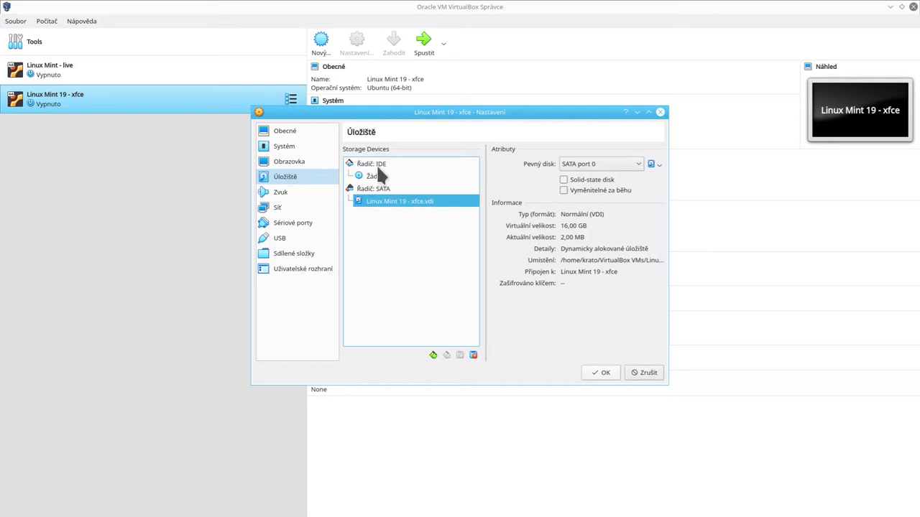
left_click(375, 175)
left_click(386, 164)
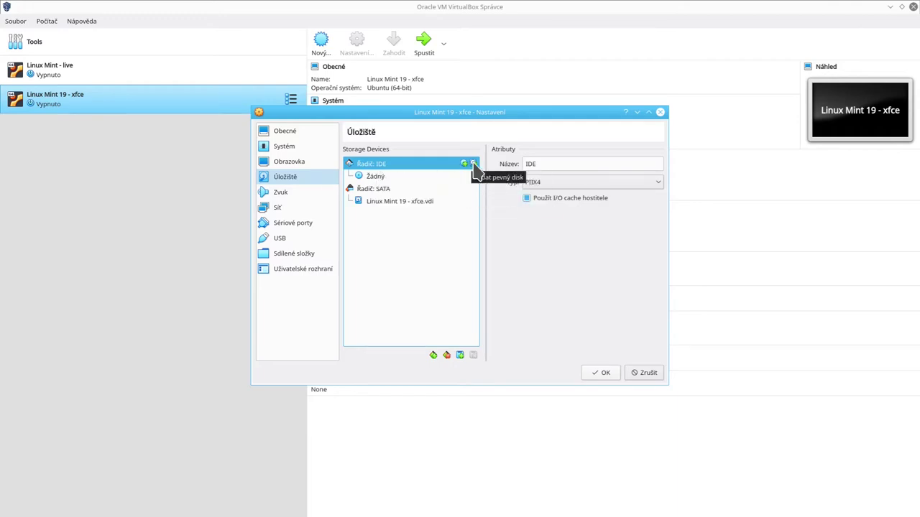
Step: Check the SATA controller, then select the empty IDE optical drive and mark it Live CD/DVD
left_click(422, 189)
left_click(472, 188)
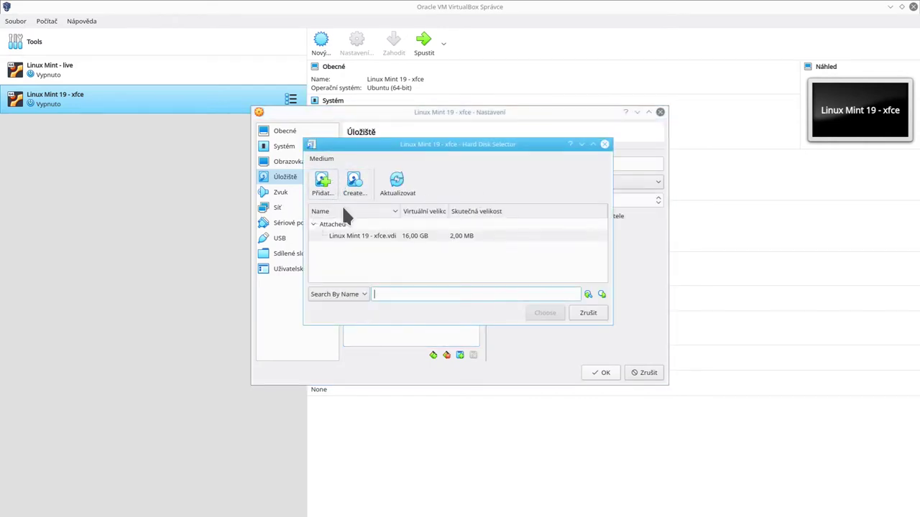
left_click(587, 314)
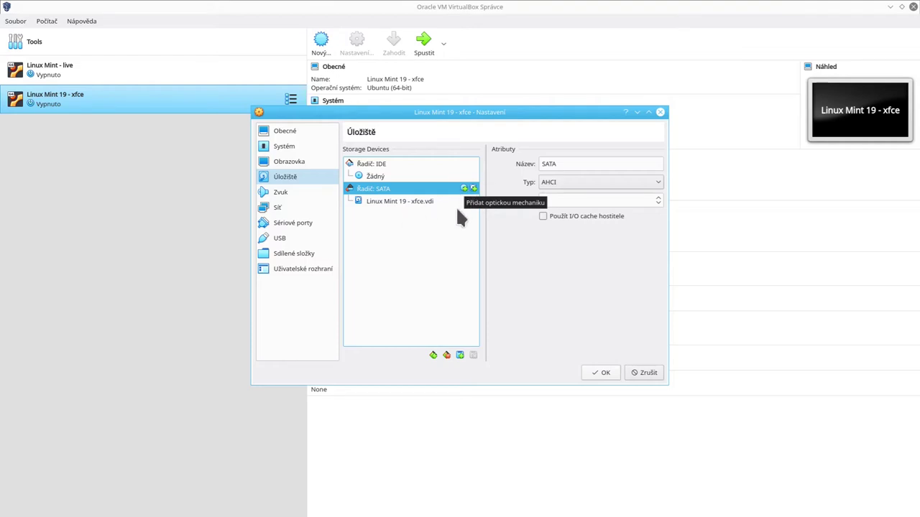
left_click(371, 165)
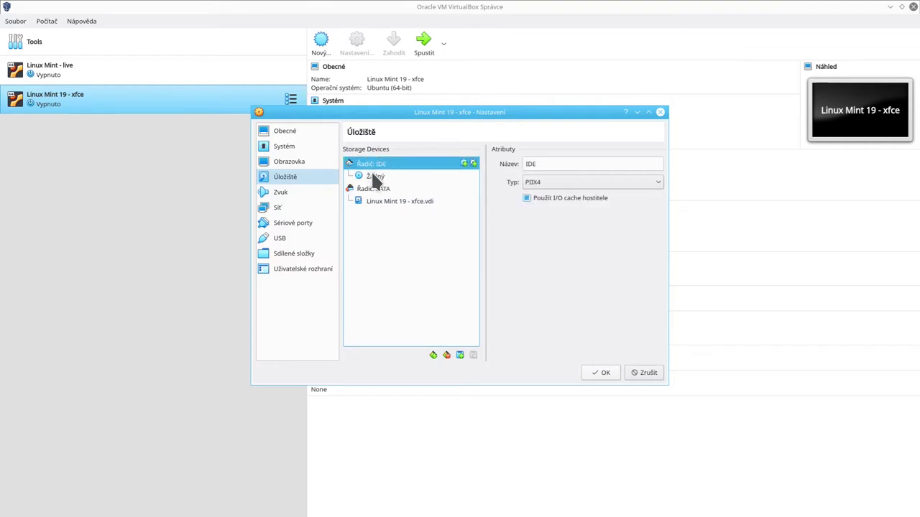
left_click(374, 176)
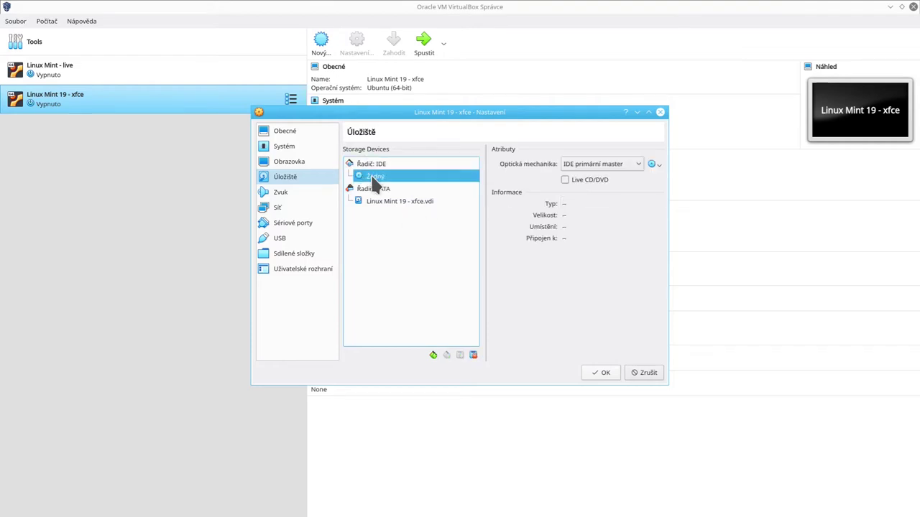
left_click(601, 177)
Step: Load linuxmint-19.3-xfce-64bit.iso into the IDE optical drive
left_click(653, 164)
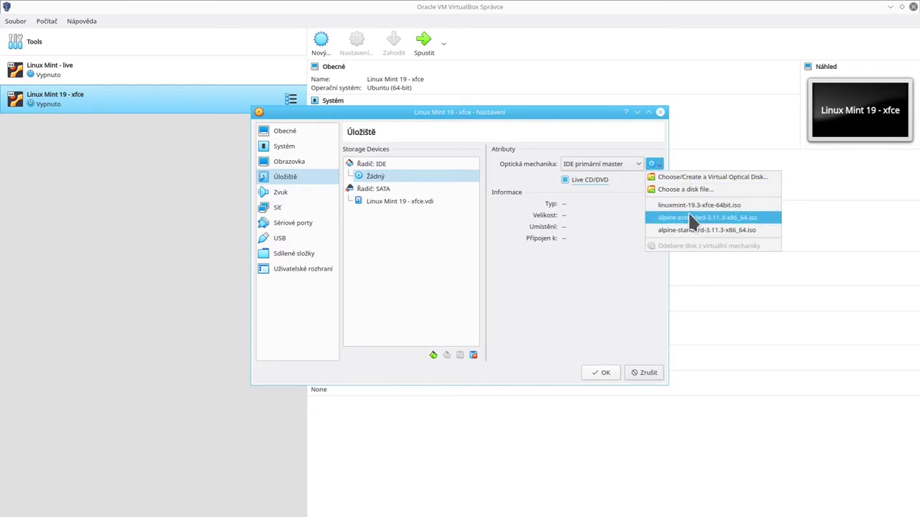
left_click(665, 177)
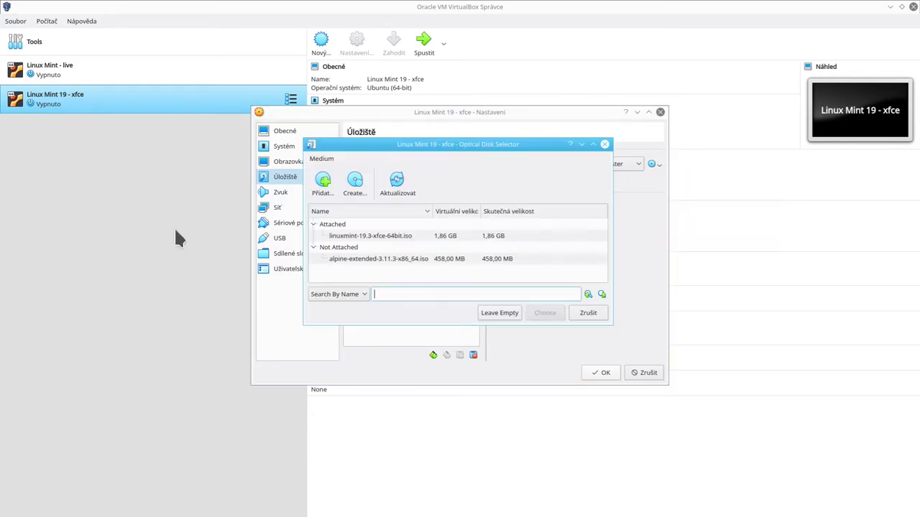
left_click(324, 184)
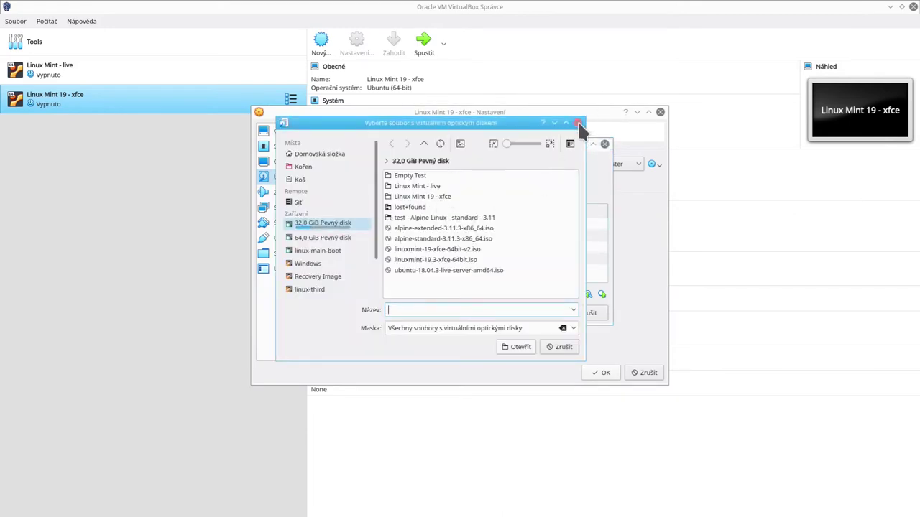
left_click(579, 124)
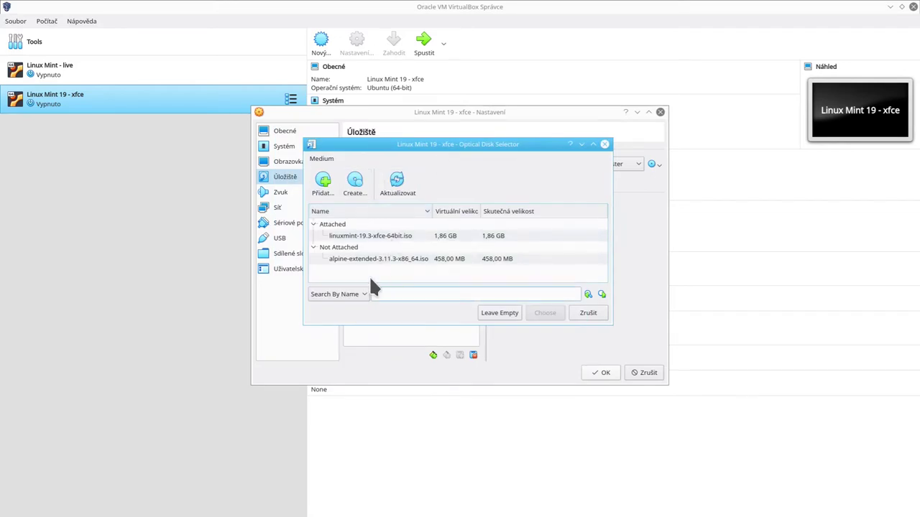
left_click(376, 236)
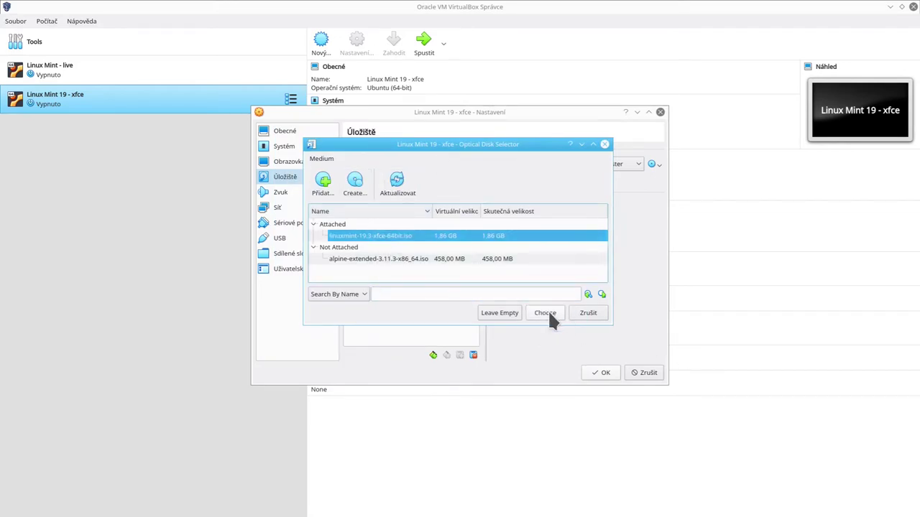
left_click(549, 315)
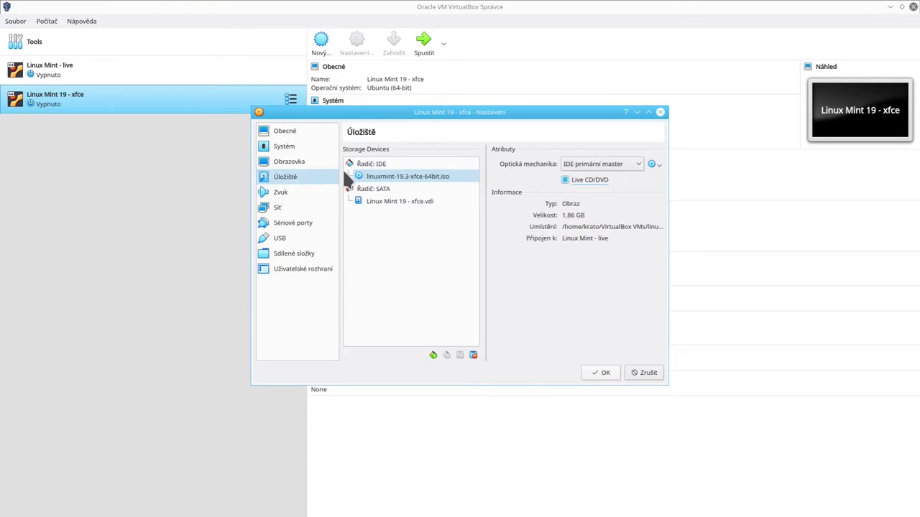
Step: Save the storage settings and launch the Linux Mint 19 - xfce VM, placing its window over the manager
left_click(602, 372)
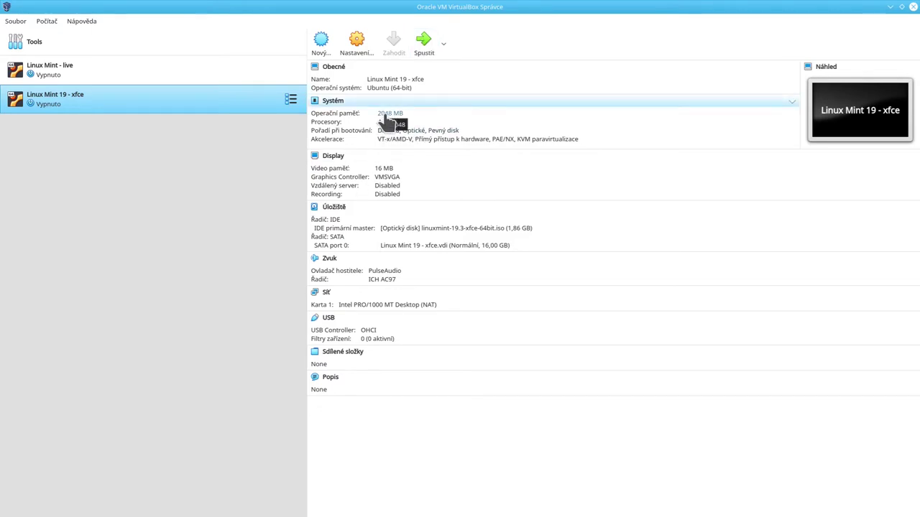
left_click(423, 47)
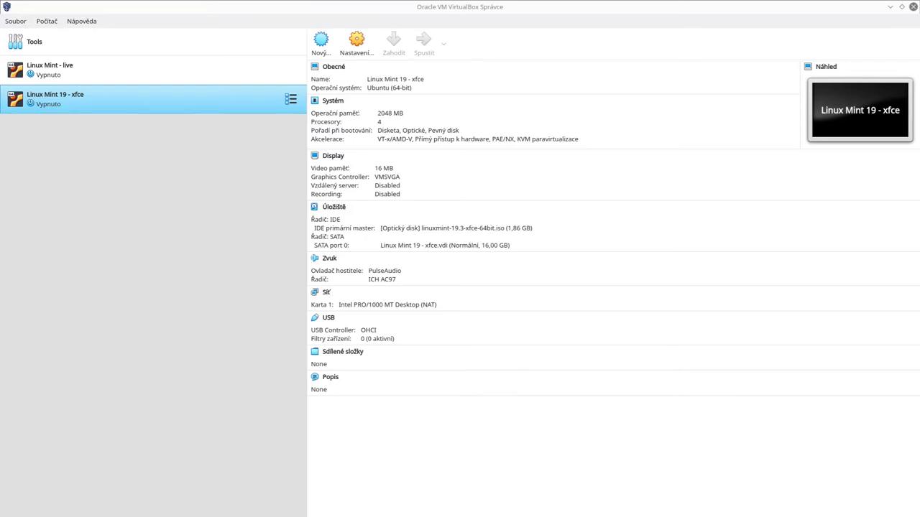
left_click_drag(294, 437, 267, 113)
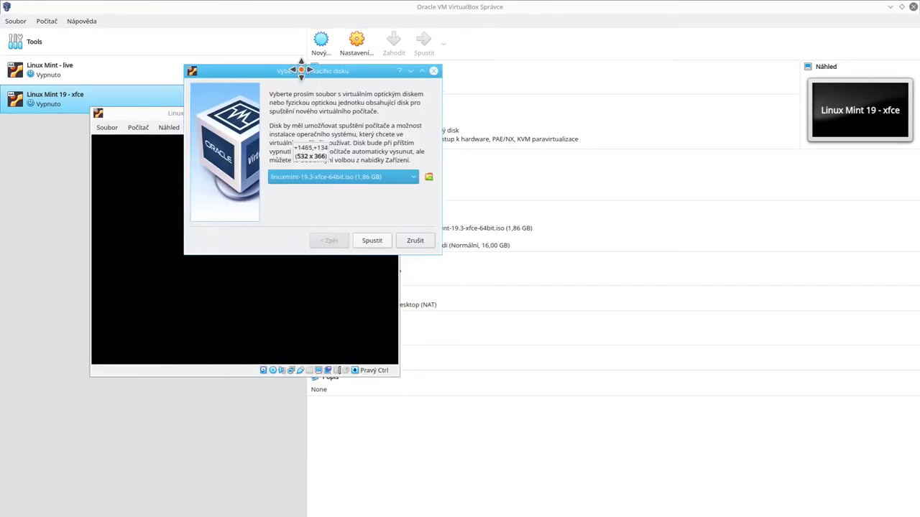
left_click_drag(299, 67, 219, 140)
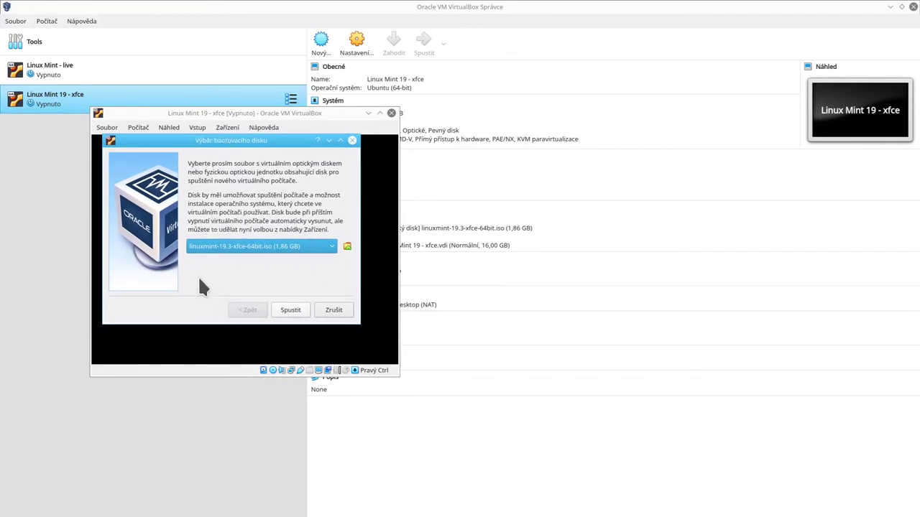
left_click(263, 248)
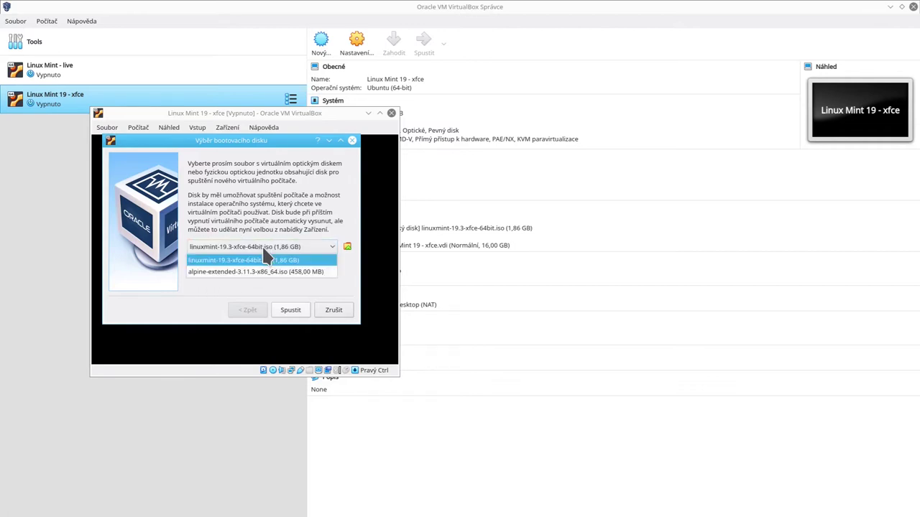
left_click(264, 259)
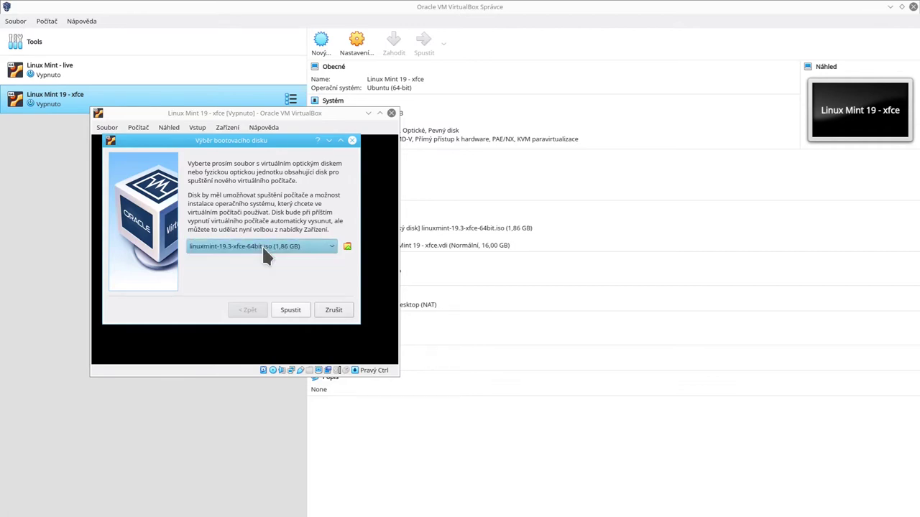
left_click(263, 250)
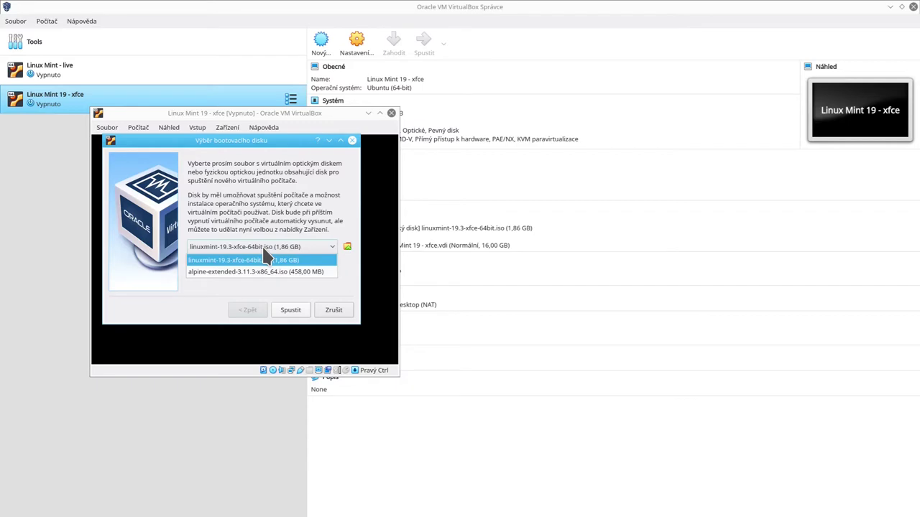
left_click(263, 248)
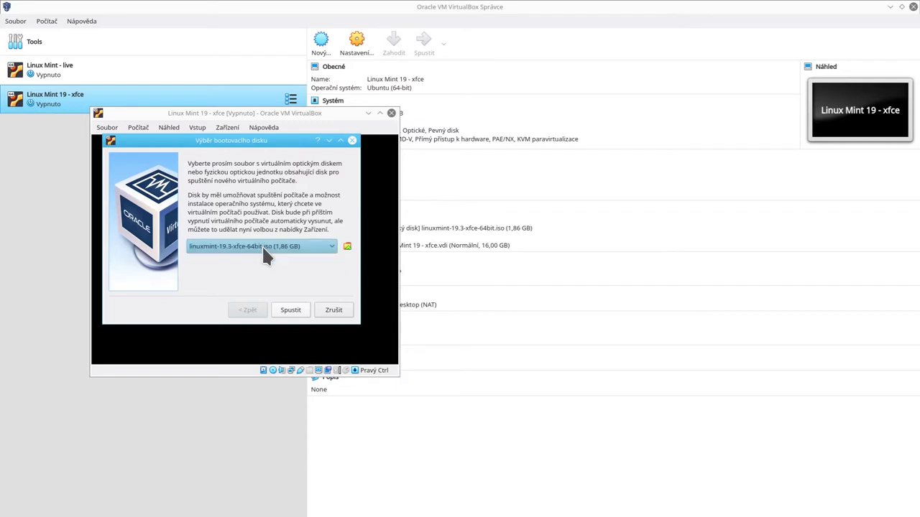
left_click(251, 250)
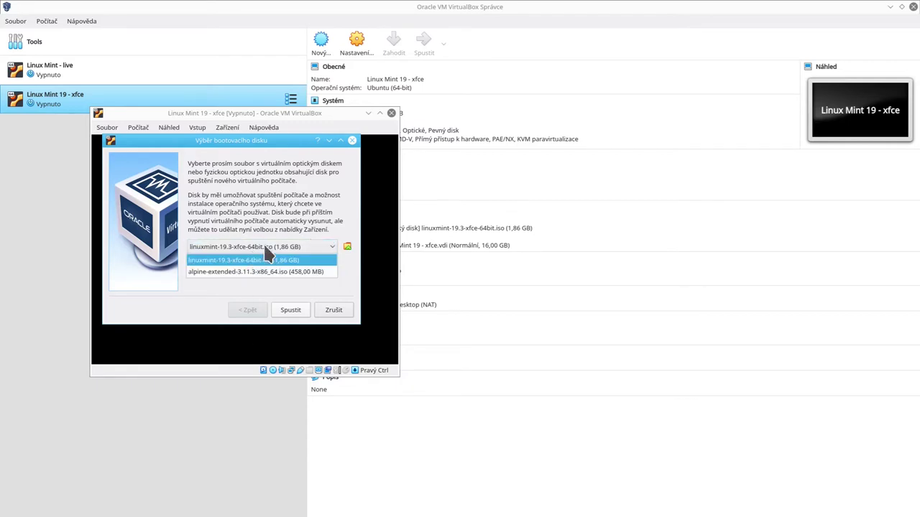
left_click(205, 262)
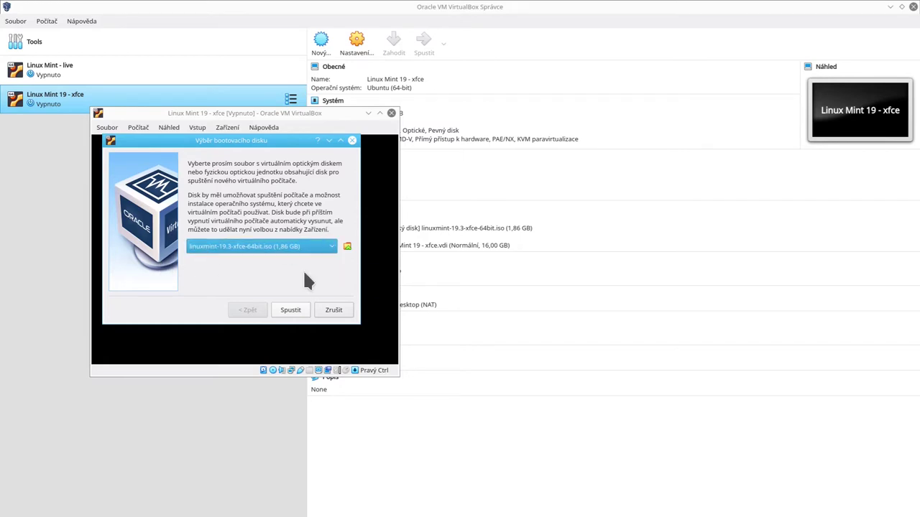
left_click(291, 312)
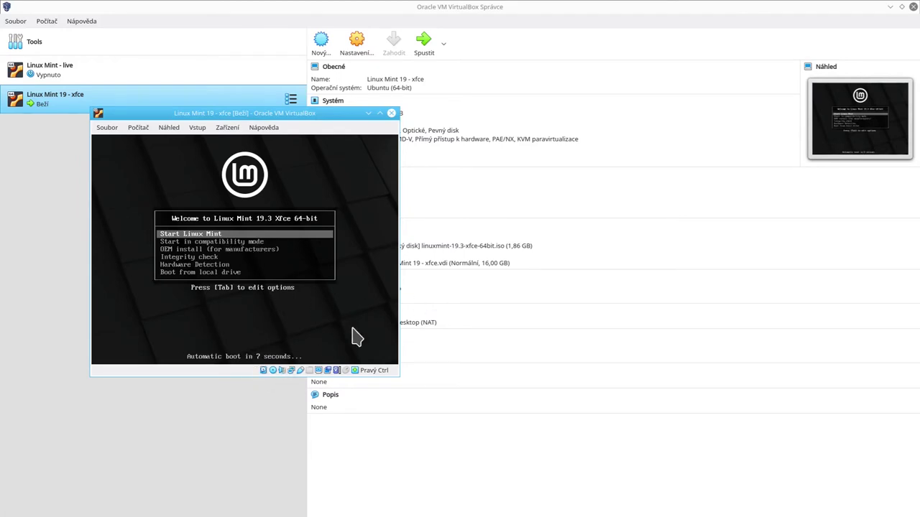
Step: Pick the Start Linux Mint entry in the boot menu and boot it
key("Down")
key("Down")
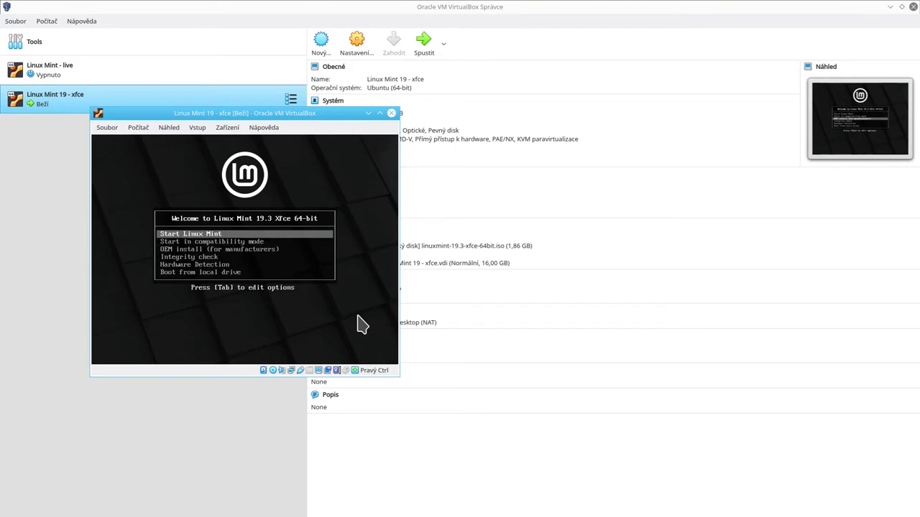
key("Return")
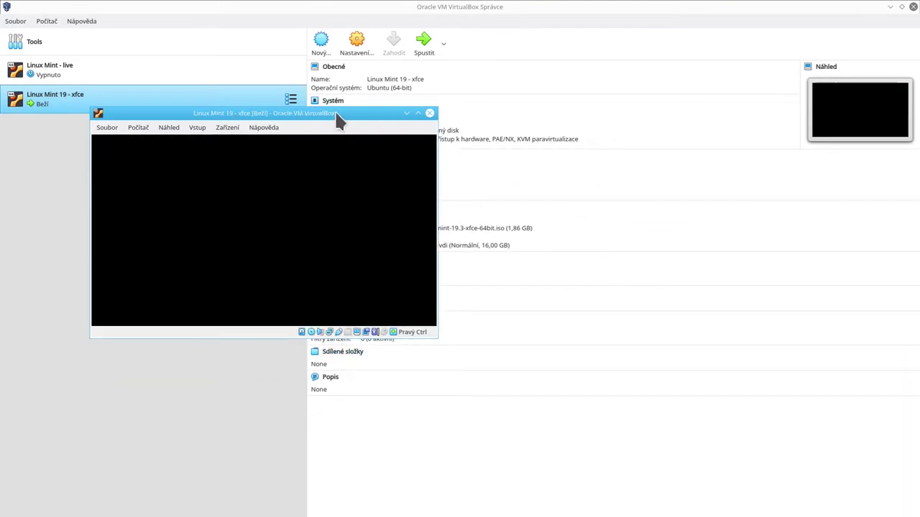
left_click_drag(335, 113, 313, 99)
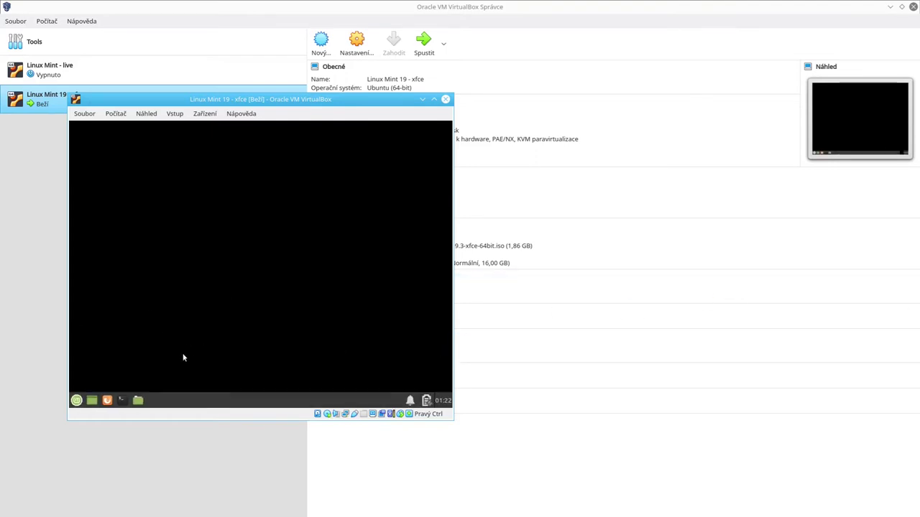
Step: Search 'disp' in the Mint menu and apply 1440x900 to the Virtual1 display, then close Display
left_click(76, 400)
type("disp")
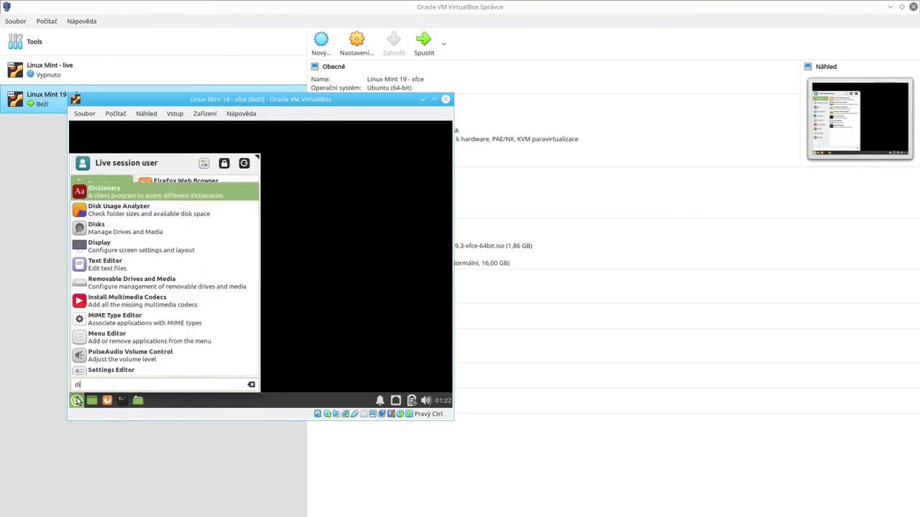
left_click(176, 188)
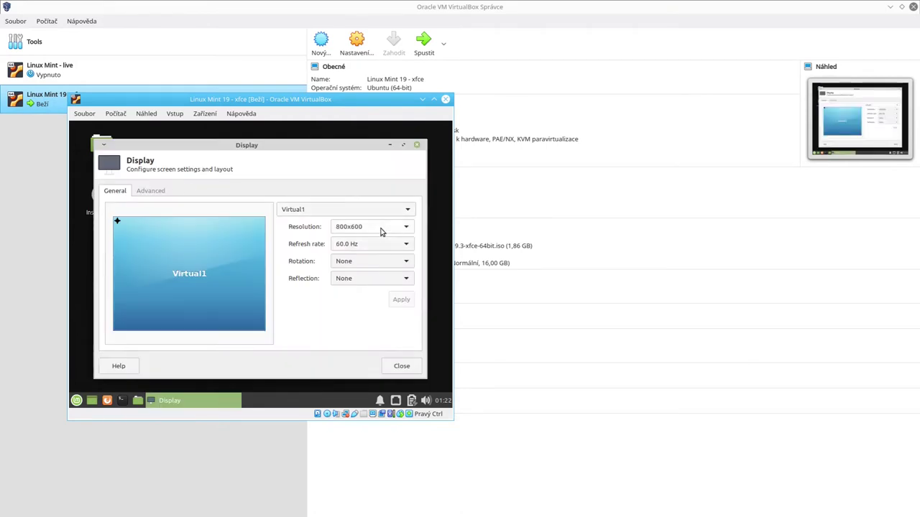
left_click(373, 213)
left_click(374, 213)
left_click(351, 244)
left_click(357, 228)
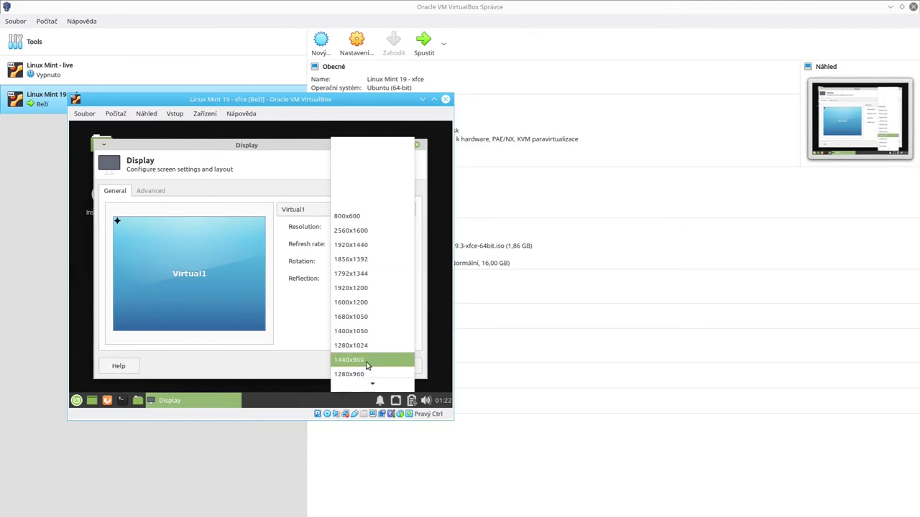
left_click(365, 360)
left_click(401, 299)
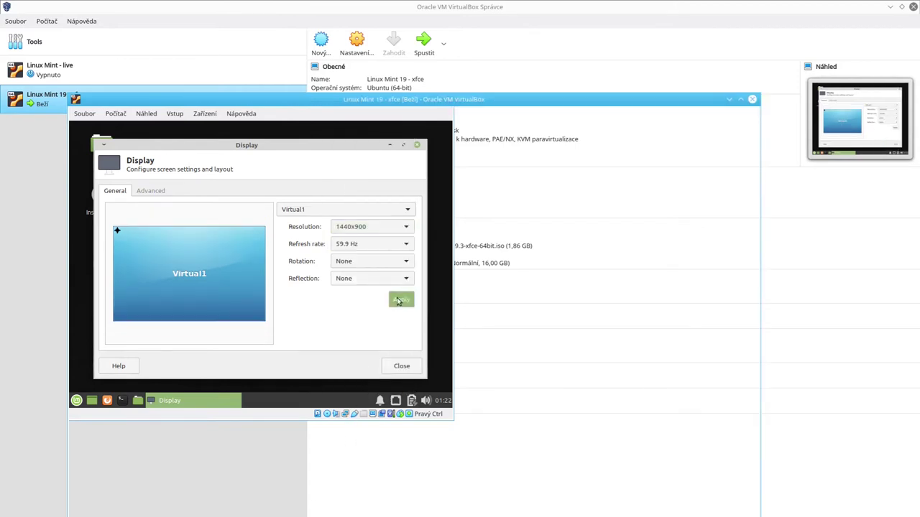
left_click_drag(342, 104, 307, 10)
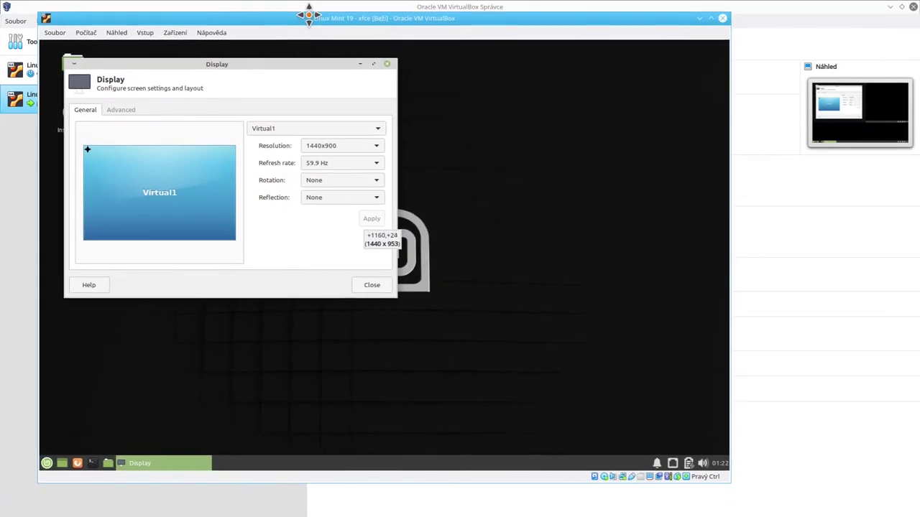
left_click(368, 288)
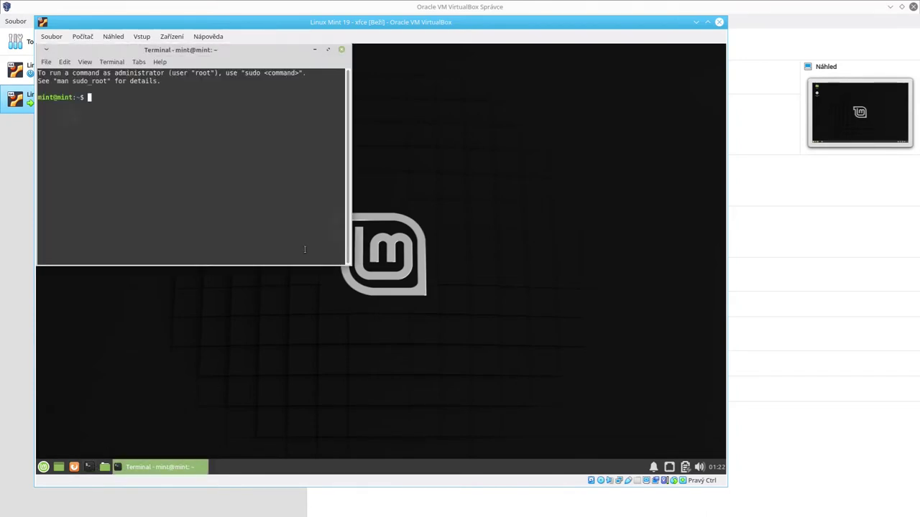
type("ping 8.8.8.8")
key("Return")
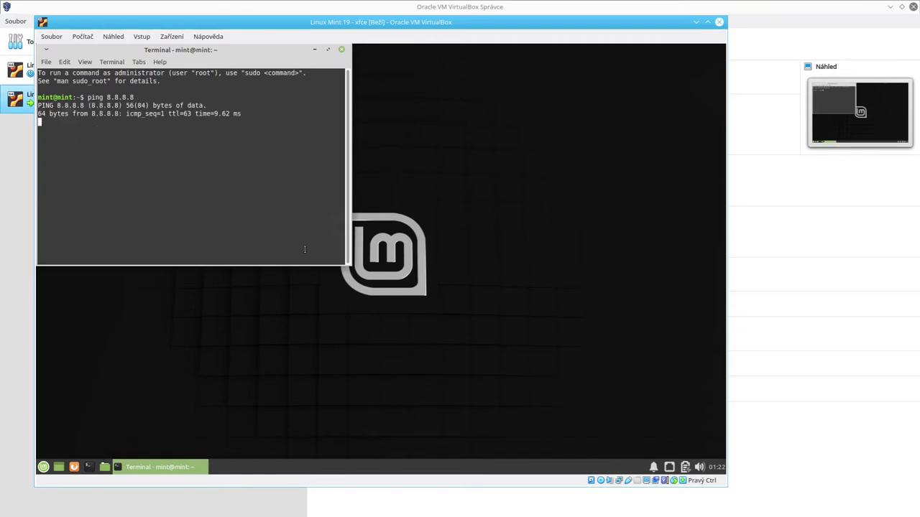
key("ctrl+c")
type("ping")
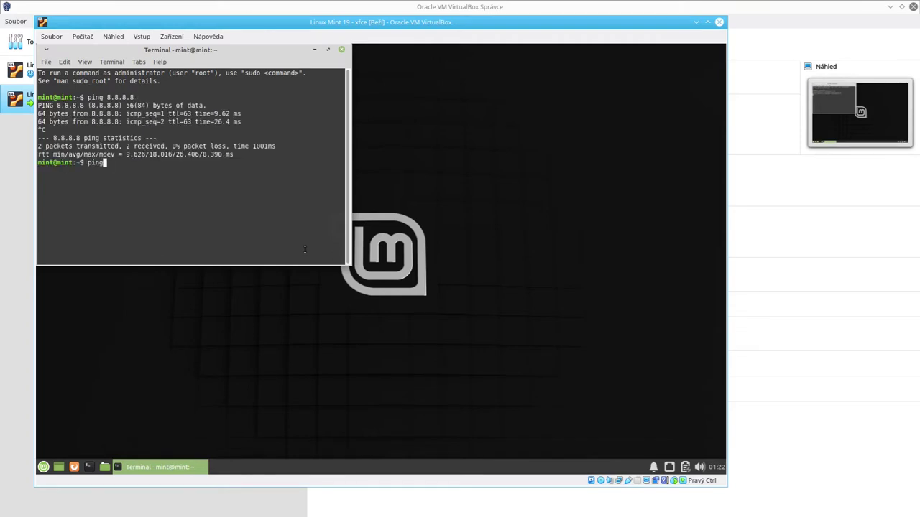
type(" google.com")
key("Return")
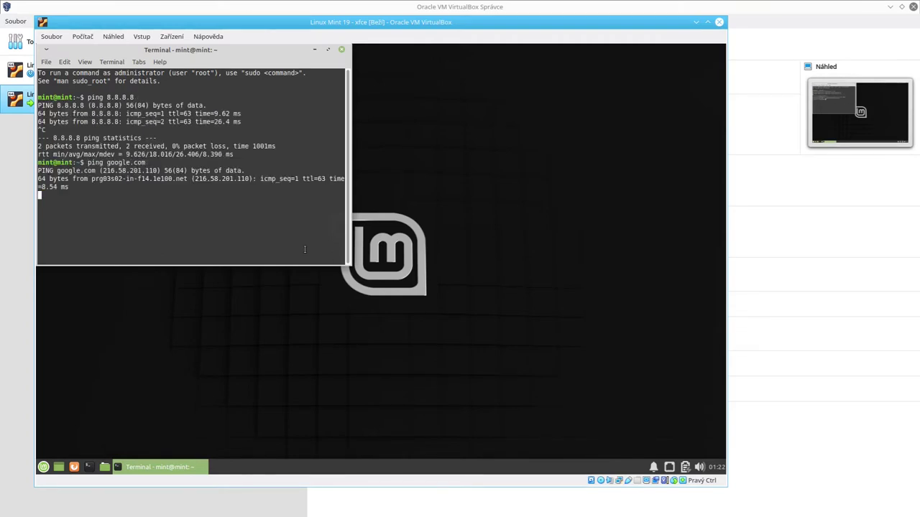
key("ctrl+c")
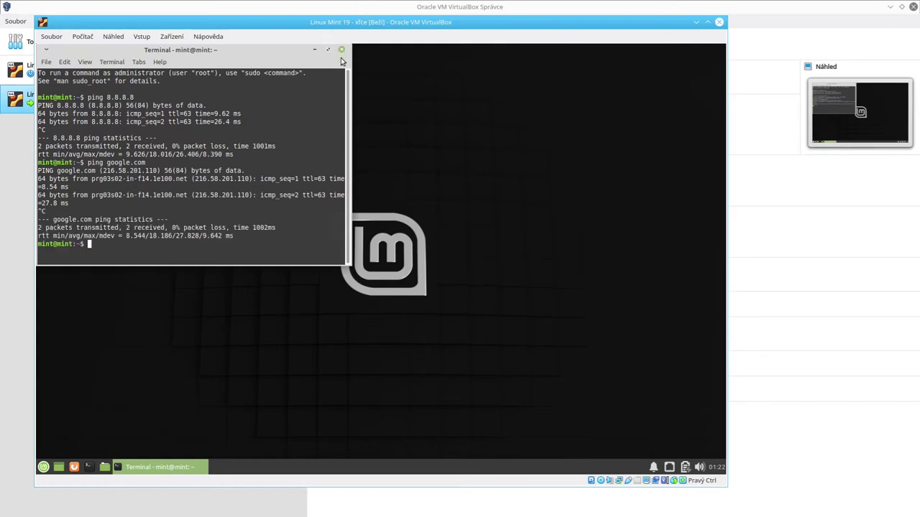
key("ctrl+d")
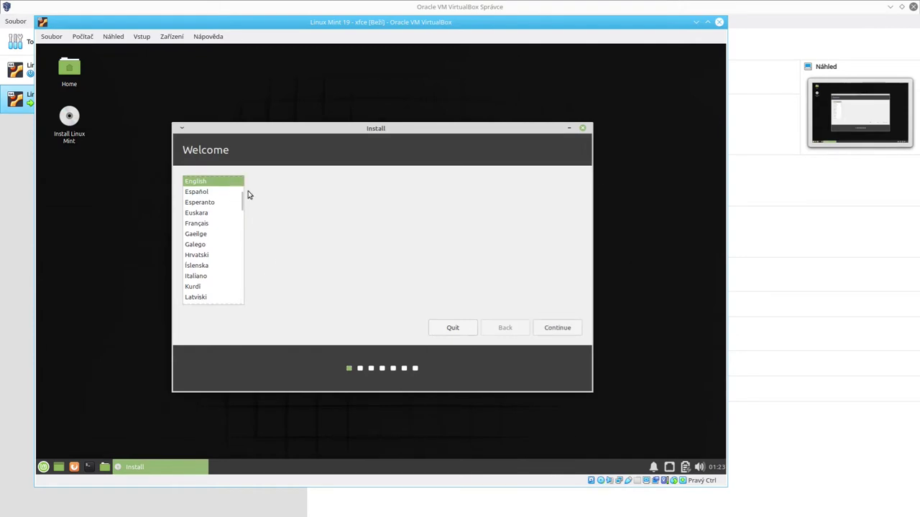
Step: Keep Čeština as the installer language and continue to the keyboard layout step
mouse_move(240, 204)
left_mouse_down()
mouse_move(224, 212)
mouse_move(245, 182)
mouse_move(242, 188)
left_mouse_up()
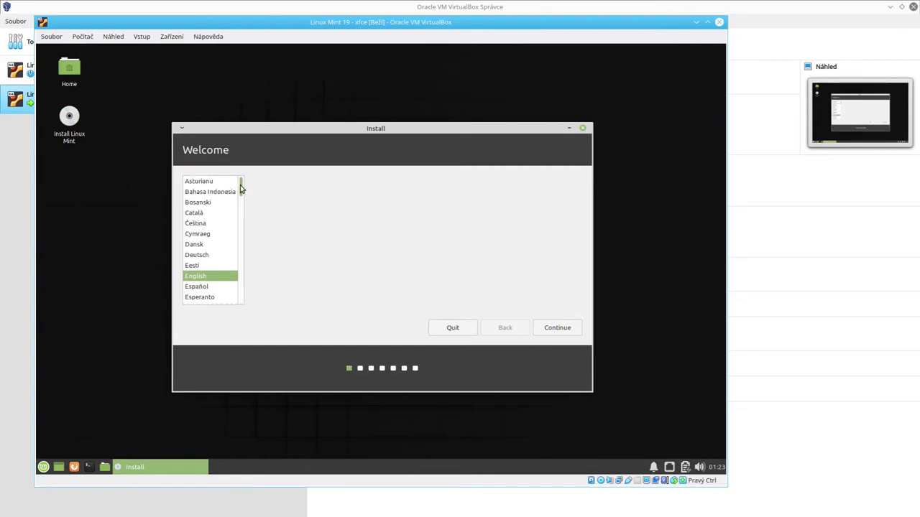
left_click(209, 223)
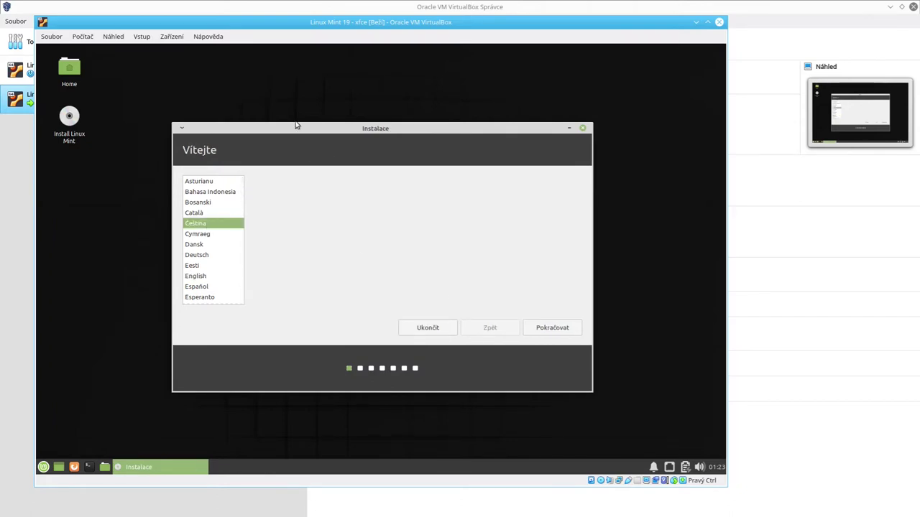
left_click_drag(290, 131, 213, 104)
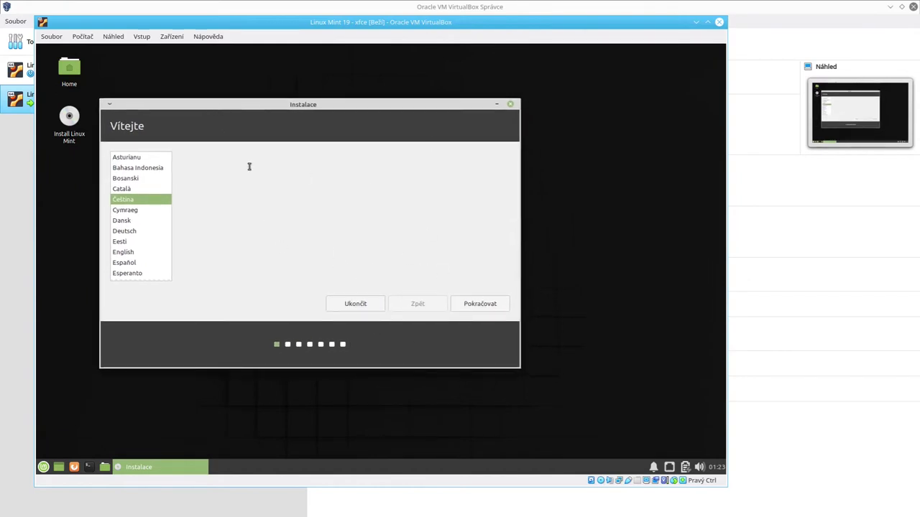
left_click(486, 305)
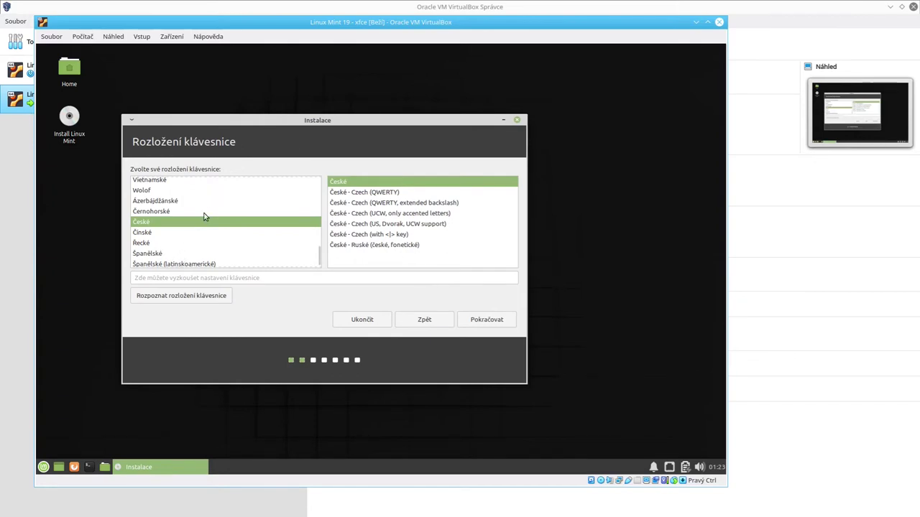
Step: Pick the Anglické (USA) keyboard layout from the list and continue
scroll(206, 215, "up", 1)
scroll(233, 236, "down", 2)
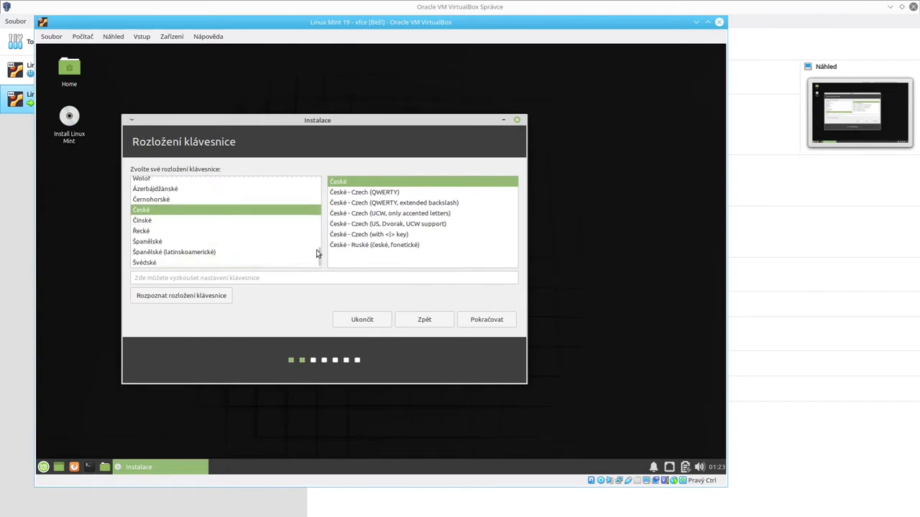
left_click_drag(318, 255, 320, 194)
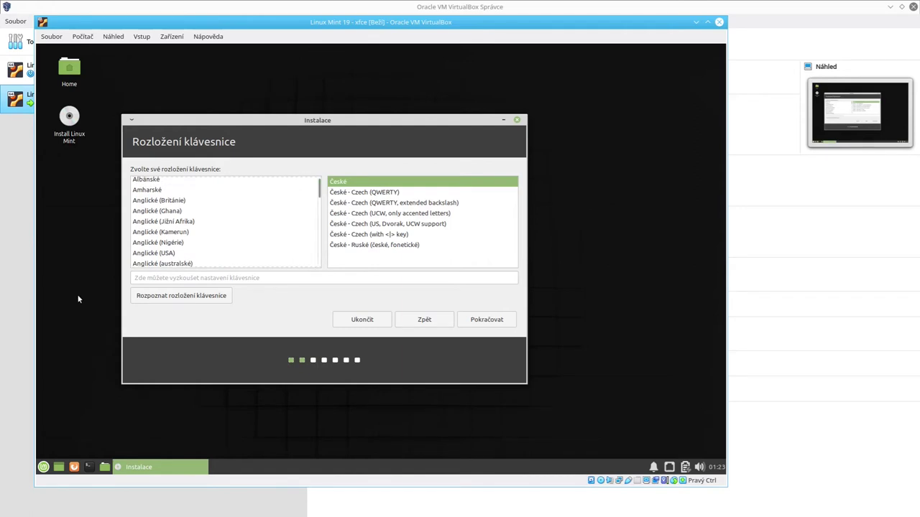
left_click(149, 255)
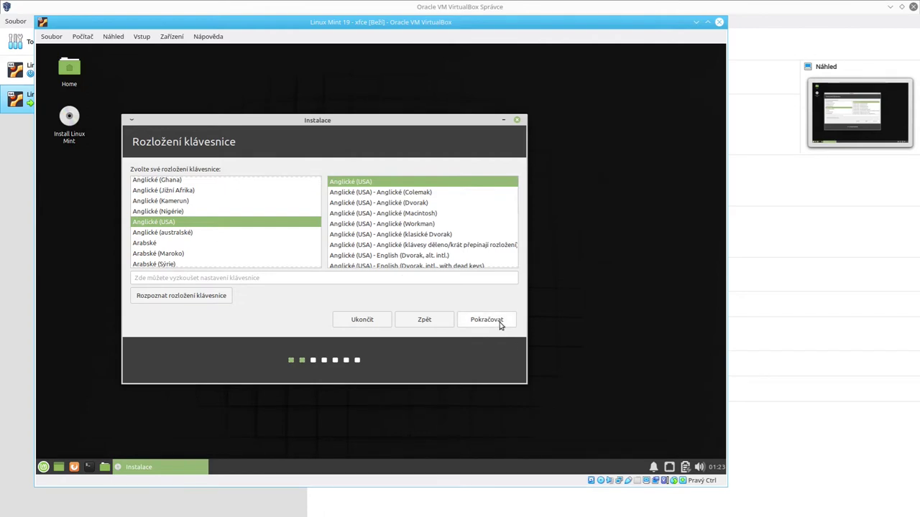
left_click(499, 322)
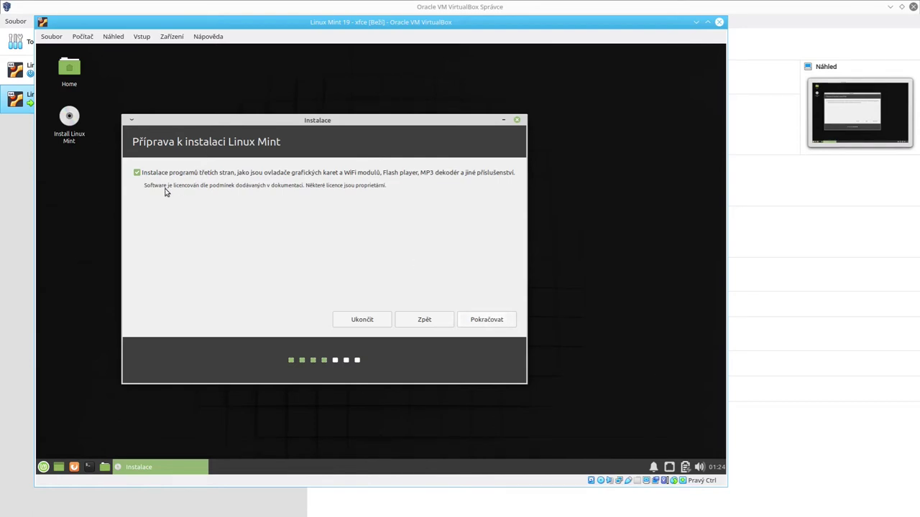
Step: Accept third-party drivers, Flash and MP3 codecs and continue to Typ instalace
left_click_drag(176, 185, 394, 197)
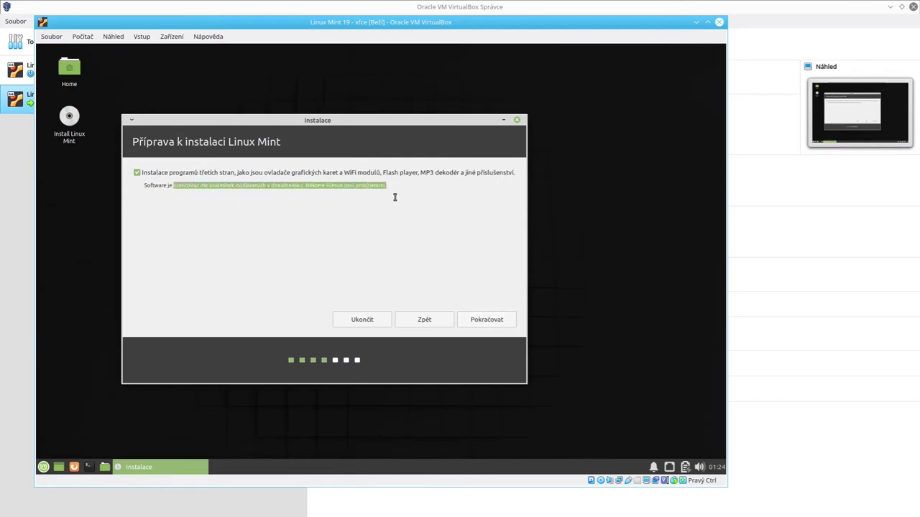
left_click(388, 188)
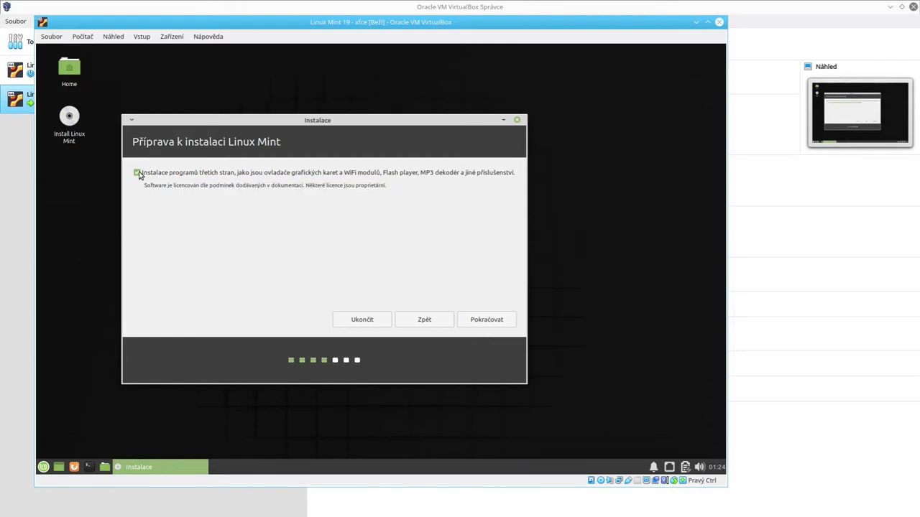
left_click(488, 323)
left_click_drag(234, 121, 216, 109)
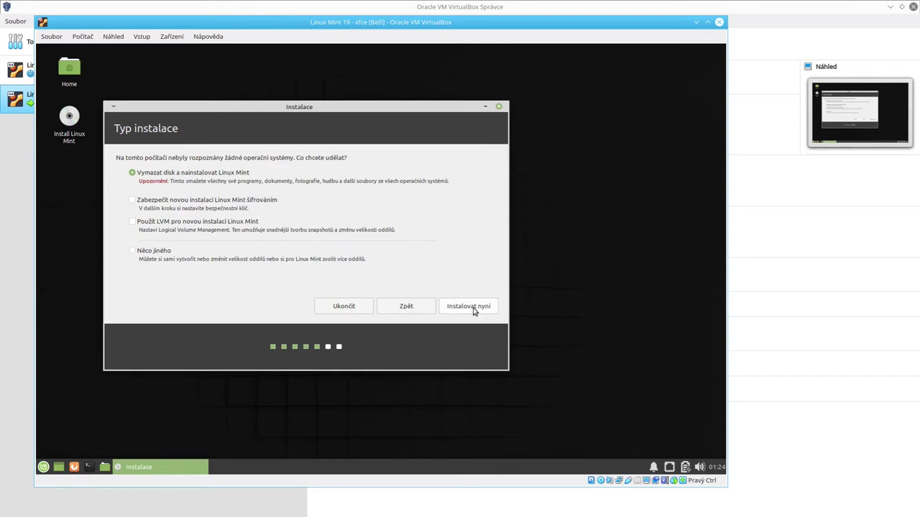
Step: Leave encryption off, choose Něco jiného for manual partitioning, and continue
left_click(152, 206)
left_click(239, 203)
left_click(138, 253)
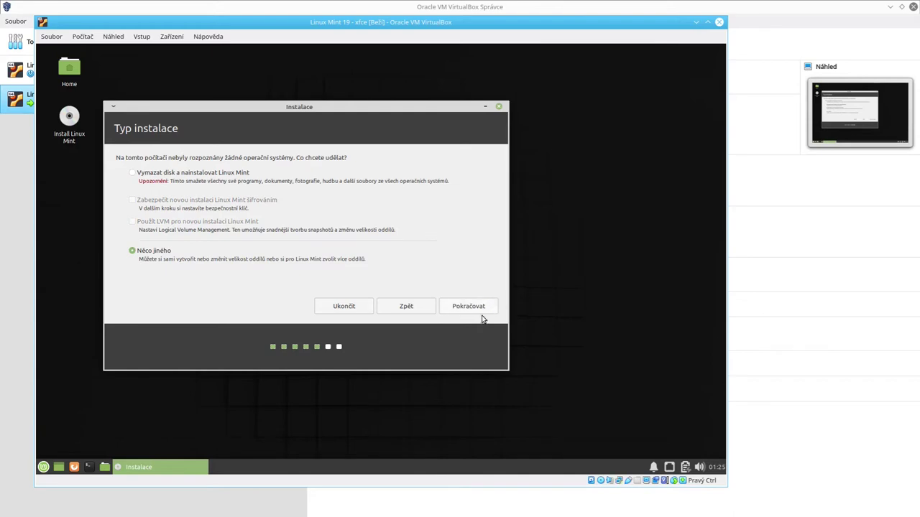
left_click(482, 309)
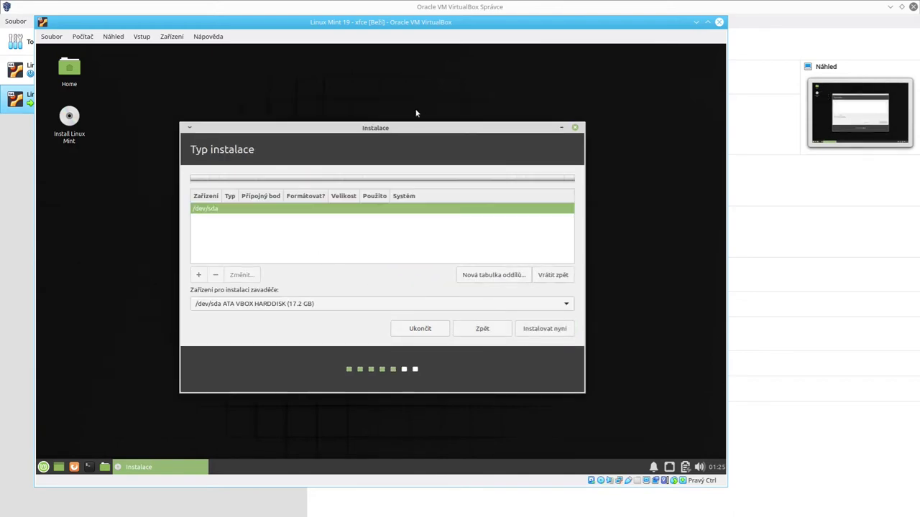
Step: Create a new empty partition table on /dev/sda and confirm it
left_click_drag(381, 127, 307, 118)
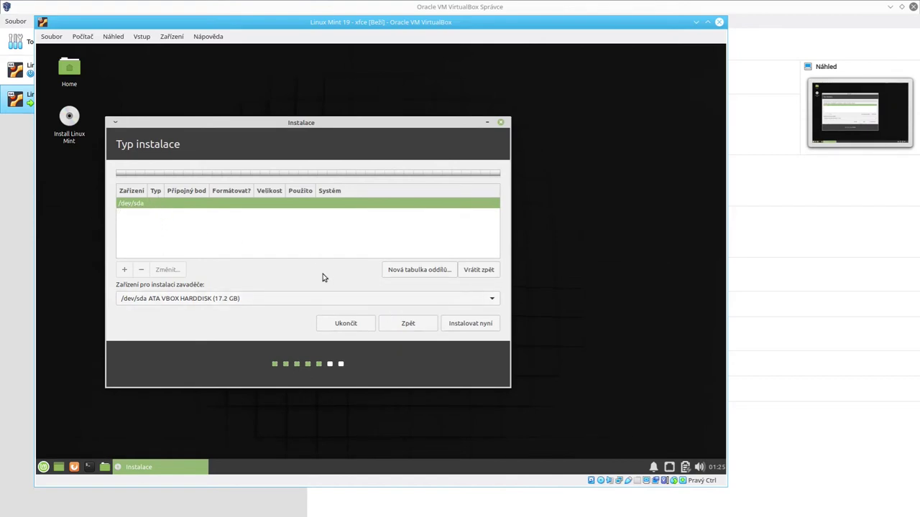
left_click(410, 270)
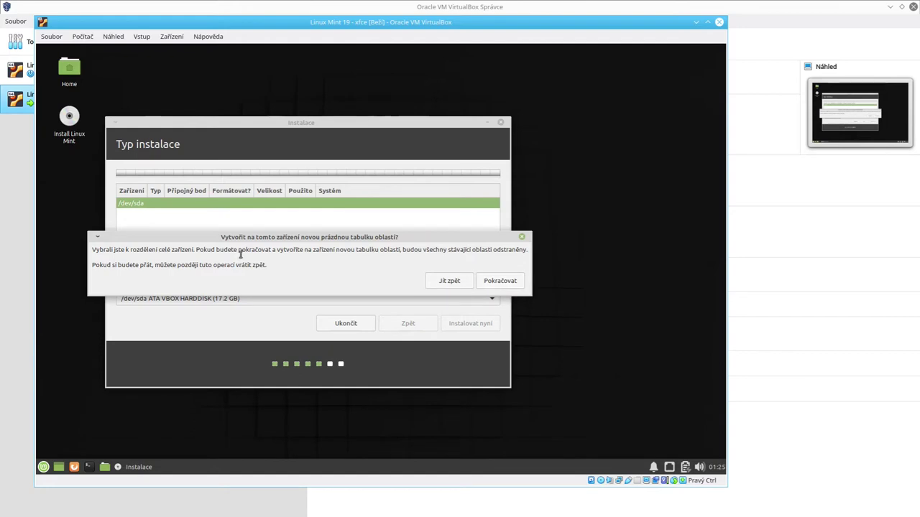
left_click_drag(241, 249, 473, 248)
left_click(473, 248)
left_click(509, 280)
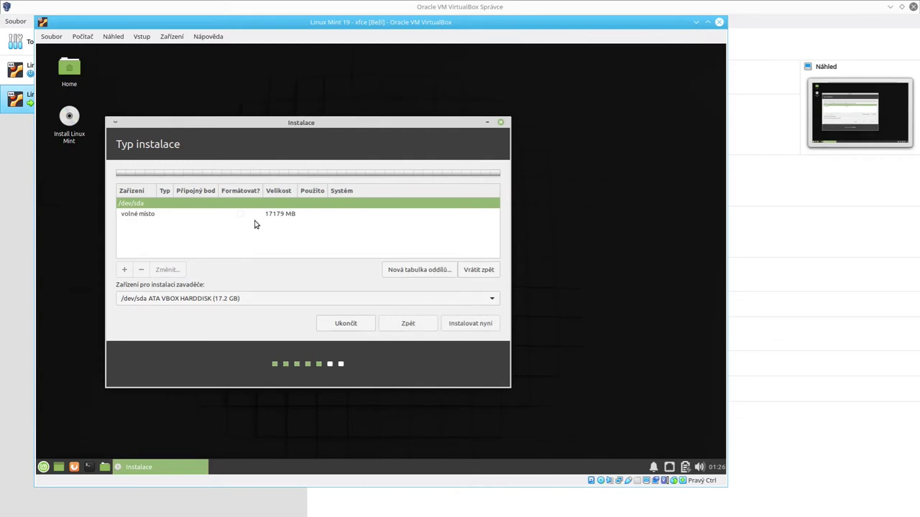
Step: Start a new partition in the 17179 MB of free space
left_click(174, 215)
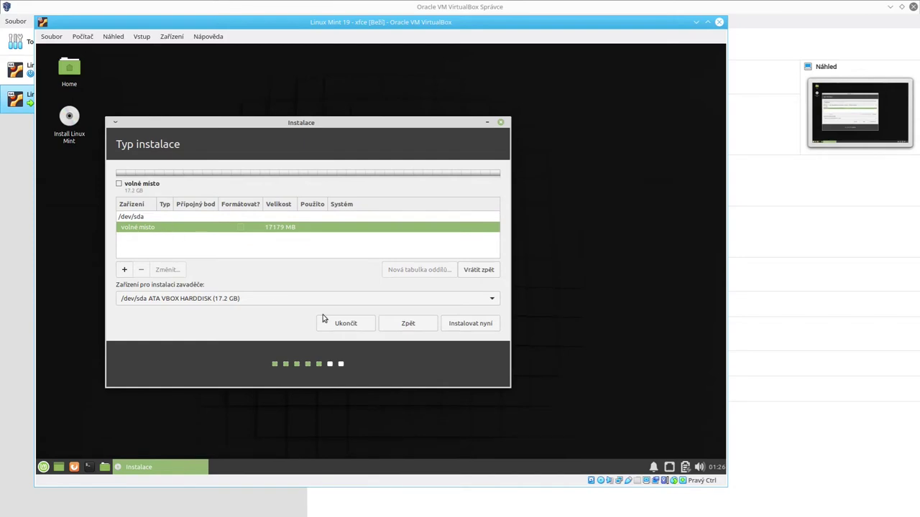
left_click(124, 270)
left_click(399, 204)
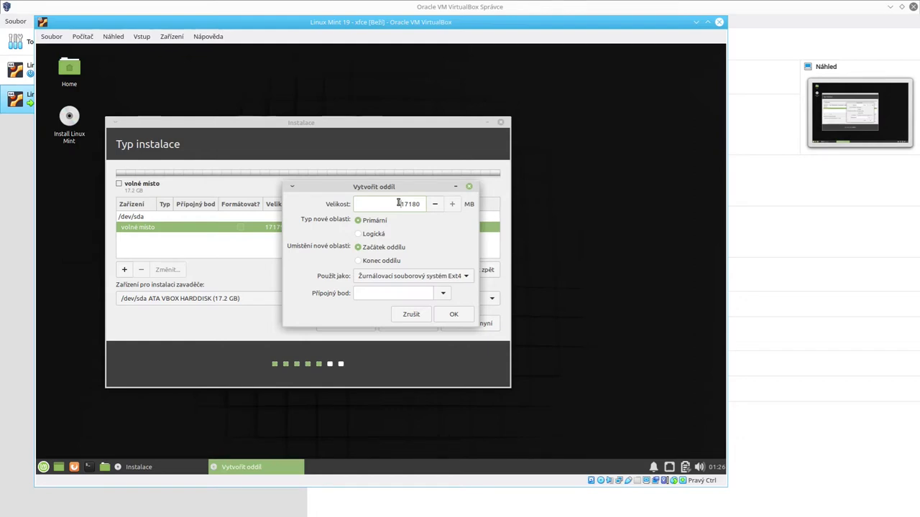
Step: Set the new partition to 13000 MB, primary, at the start of free space
left_click(402, 279)
left_click(404, 277)
left_click_drag(400, 205, 423, 206)
left_click(392, 204)
double_click(389, 203)
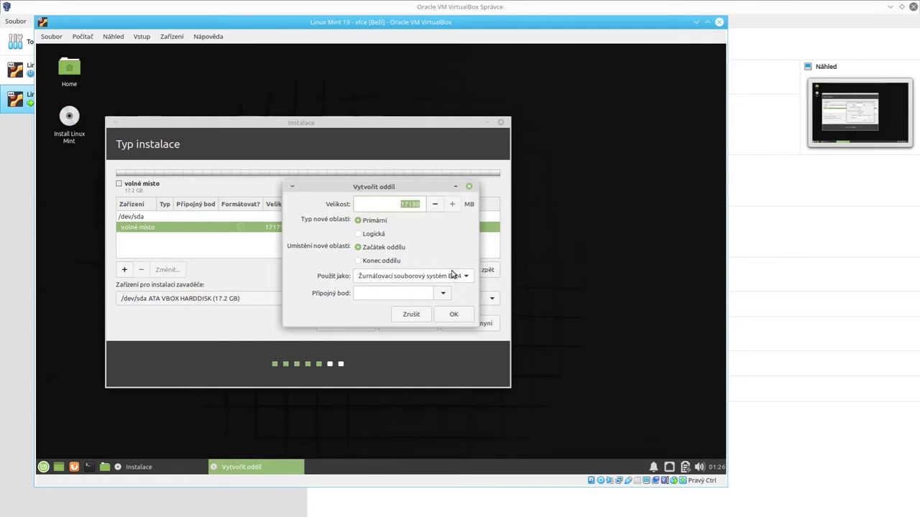
type("13000")
left_click(368, 221)
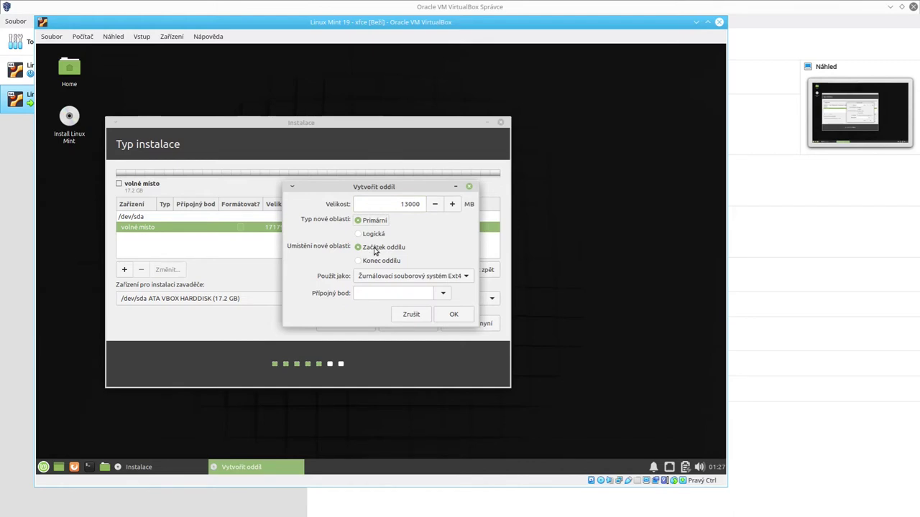
left_click(373, 248)
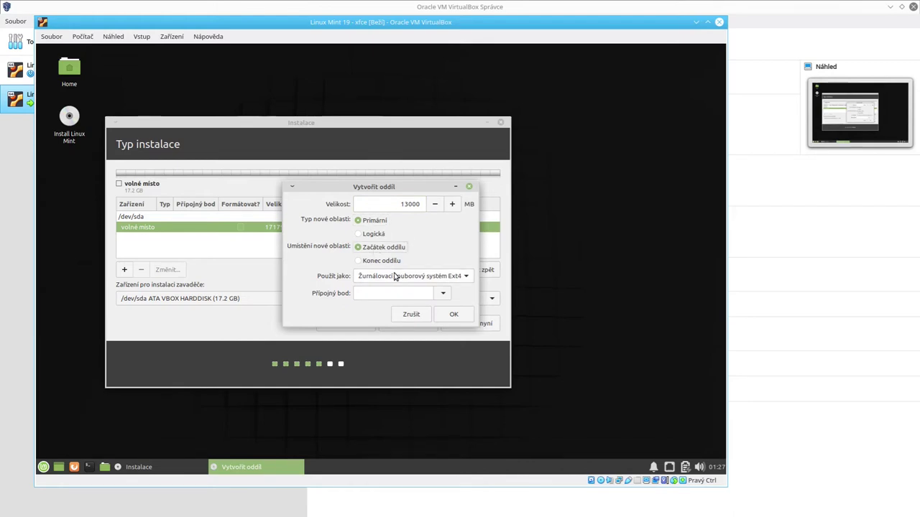
Step: Format it as btrfs with mount point / and create the partition
left_click(391, 276)
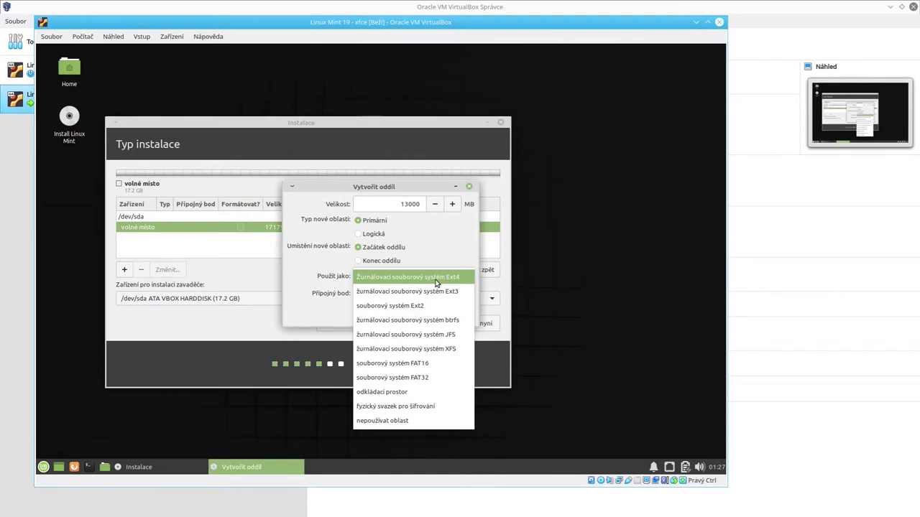
left_click(401, 320)
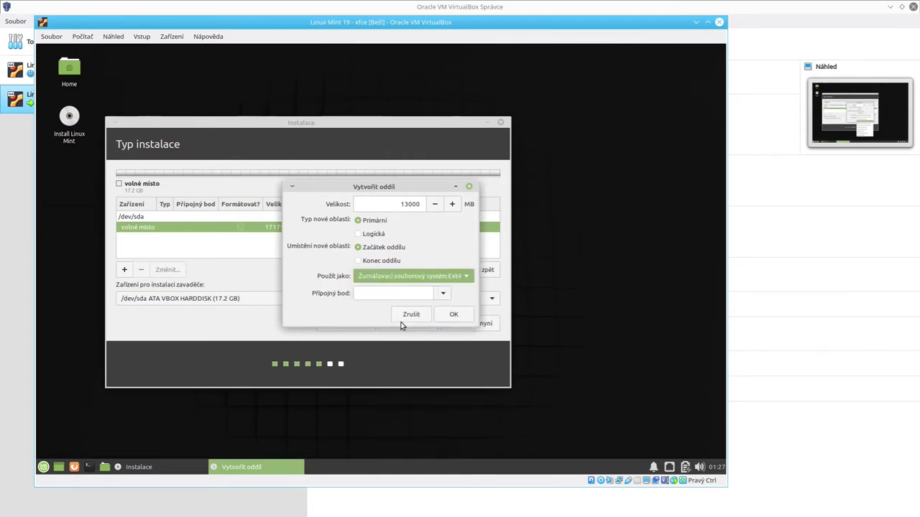
left_click(384, 297)
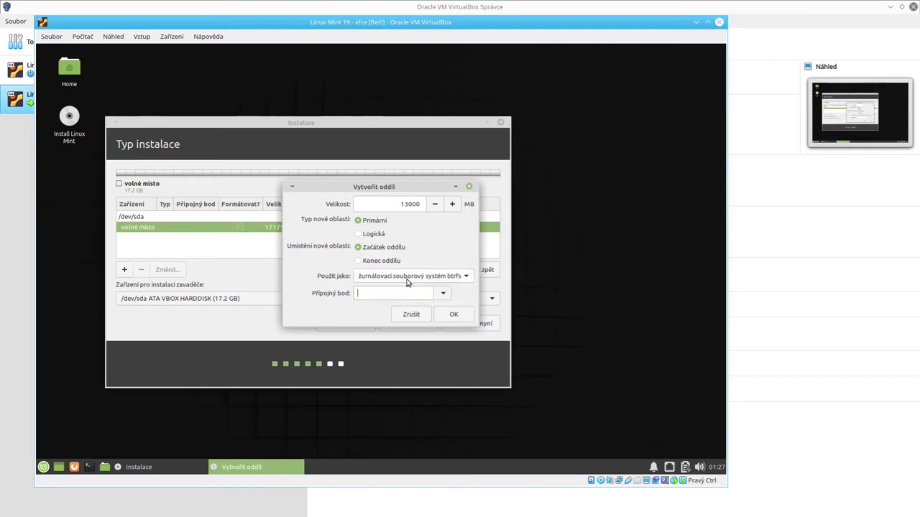
left_click(443, 294)
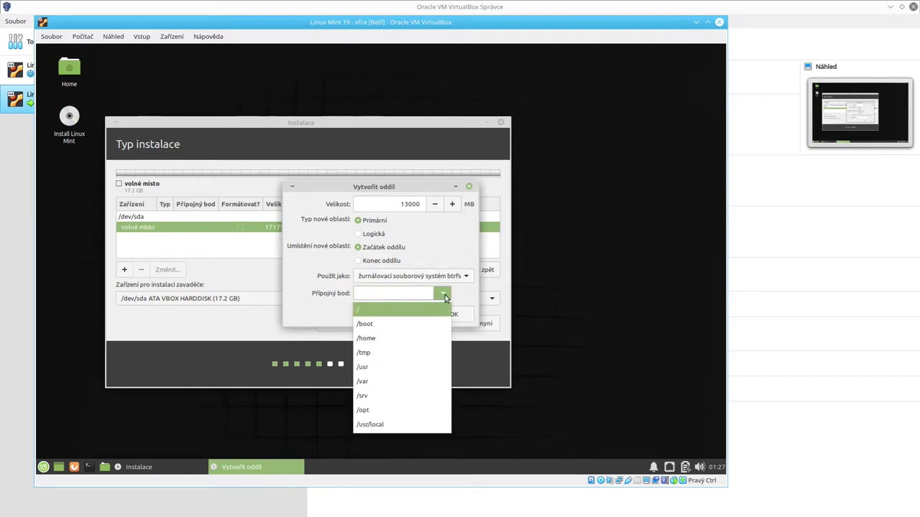
left_click(373, 310)
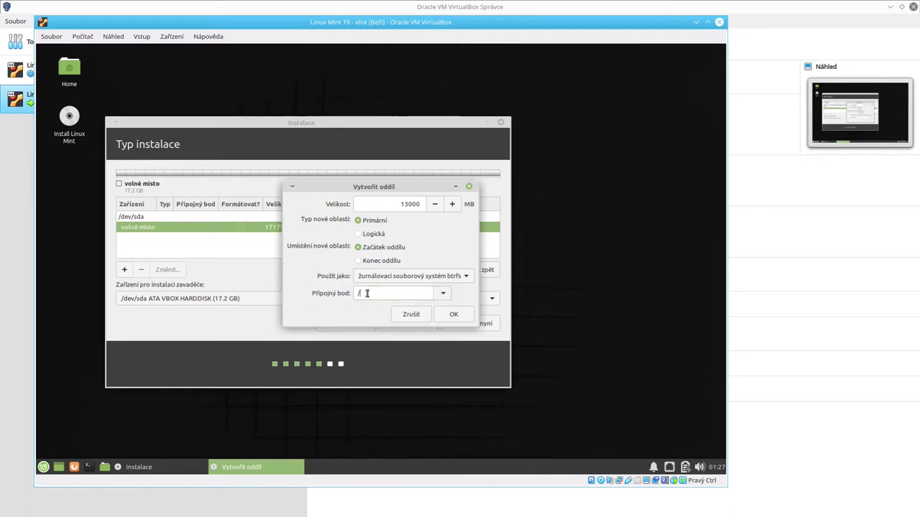
left_click(453, 317)
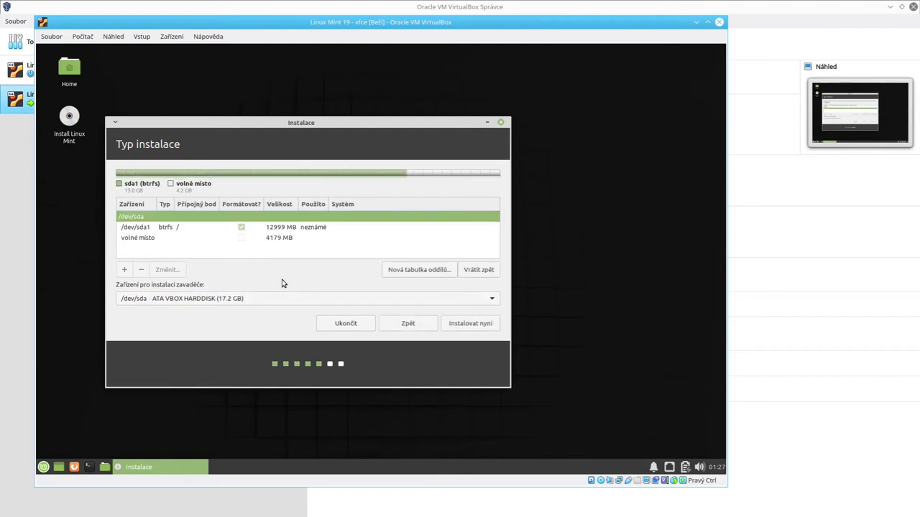
Step: Turn the remaining free space into a primary swap area partition
left_click(141, 239)
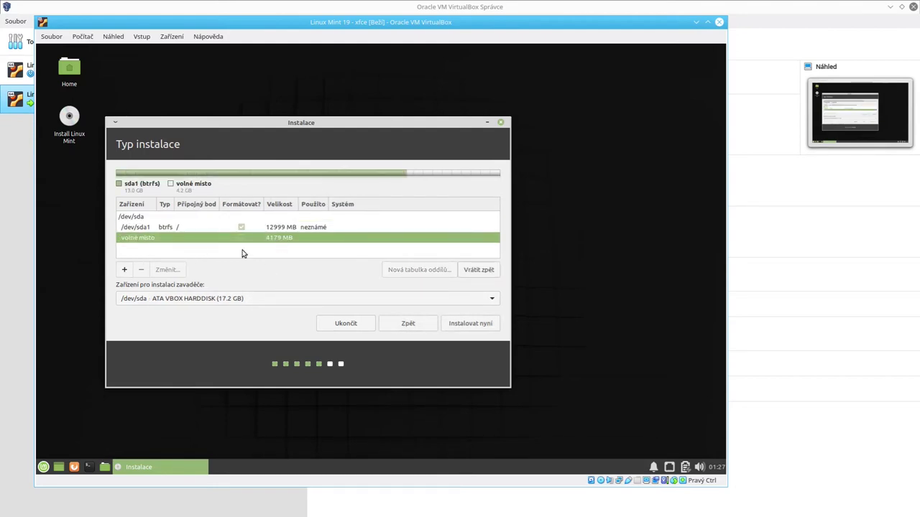
left_click(124, 270)
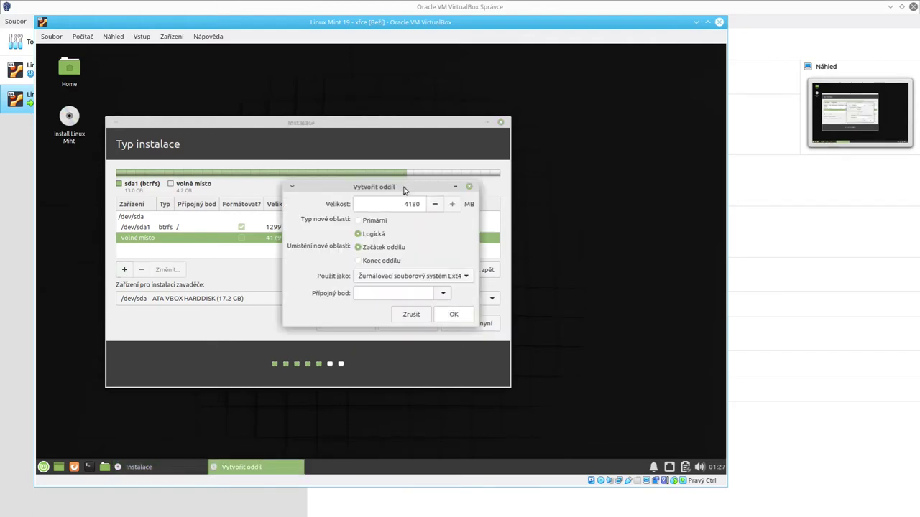
mouse_move(403, 190)
left_mouse_down()
mouse_move(338, 208)
mouse_move(450, 209)
mouse_move(400, 212)
mouse_move(410, 206)
left_mouse_up()
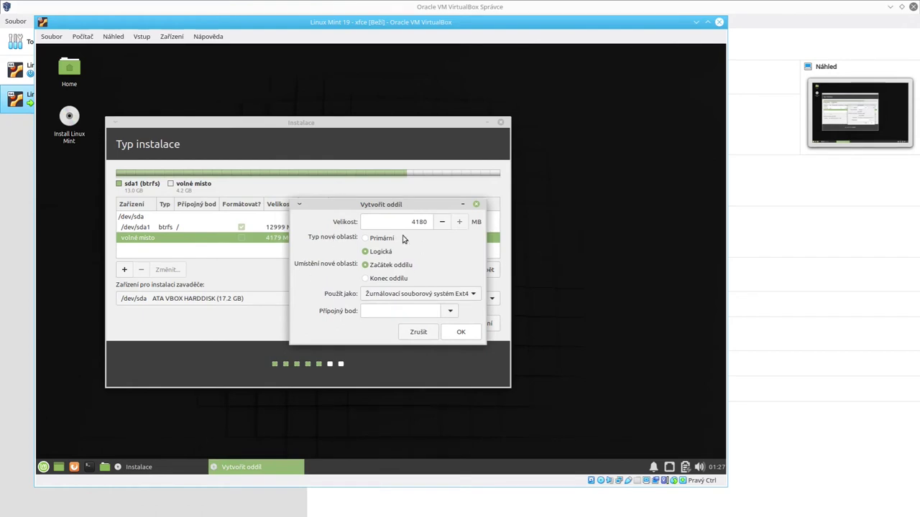
left_click(381, 240)
left_click(472, 294)
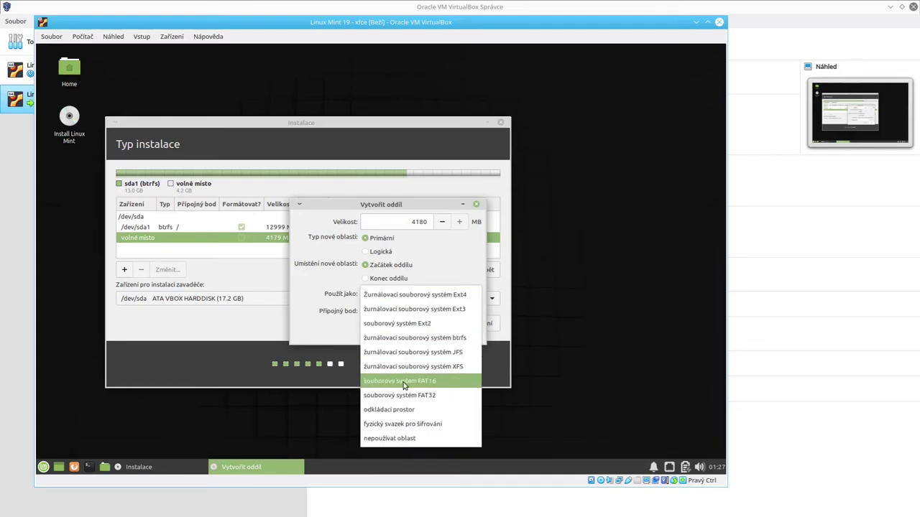
left_click(391, 409)
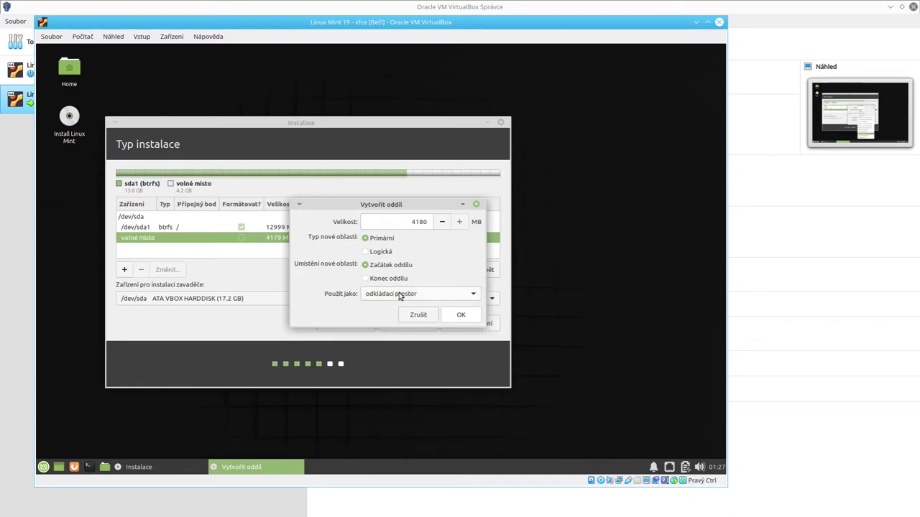
left_click(462, 315)
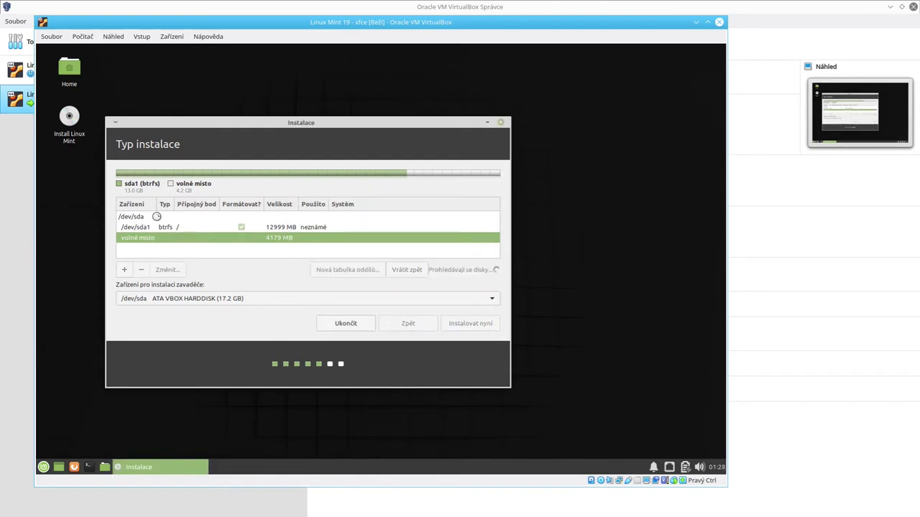
left_click(162, 229)
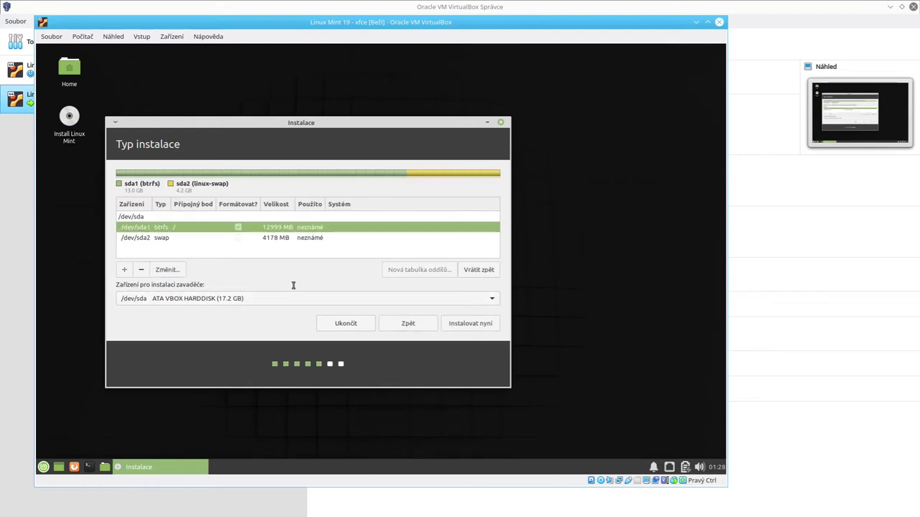
Step: Keep /dev/sda as the bootloader device and start the installation
left_click(163, 238)
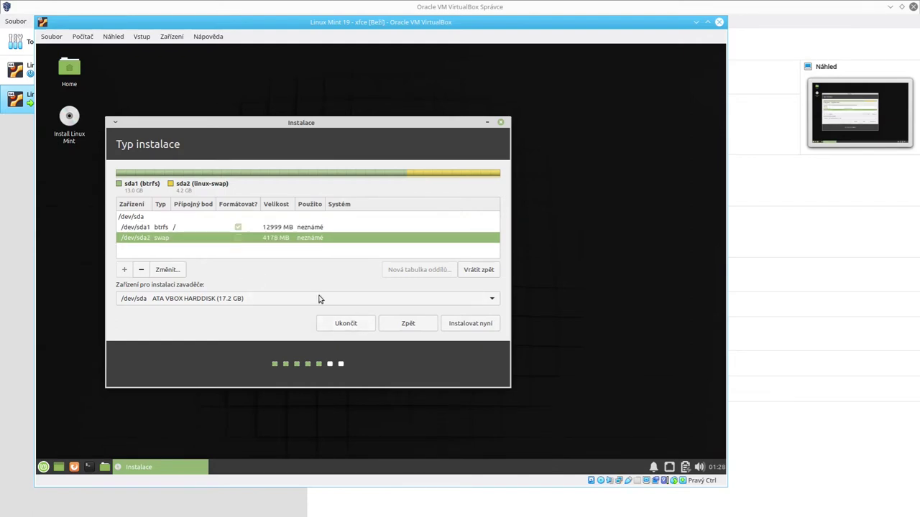
left_click(162, 299)
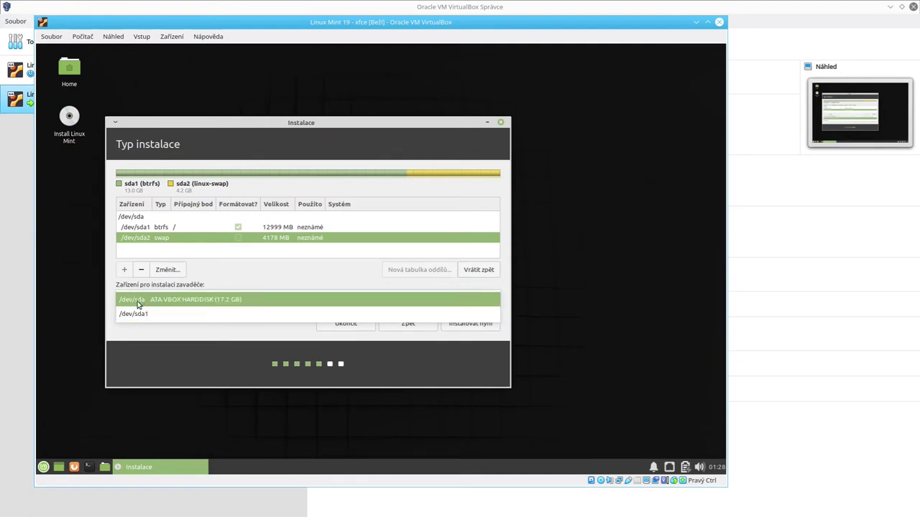
left_click(138, 302)
left_click(138, 301)
left_click(141, 300)
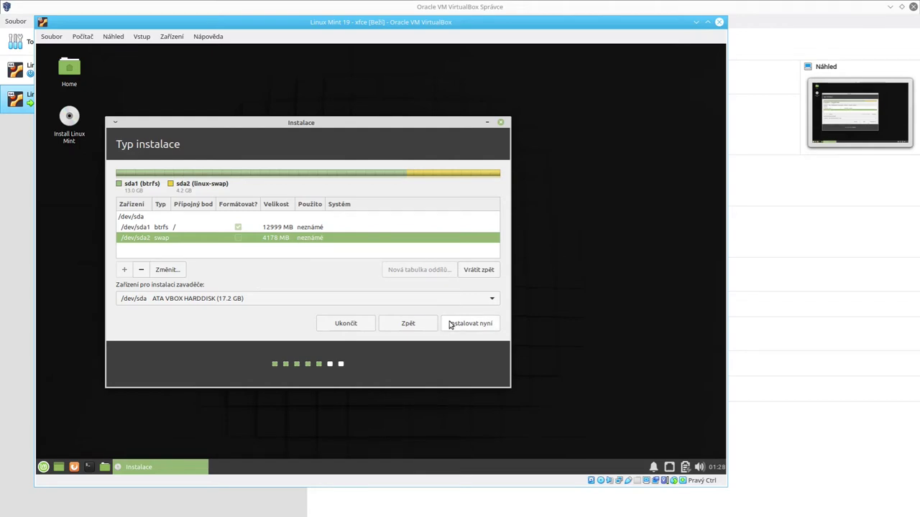
left_click(451, 325)
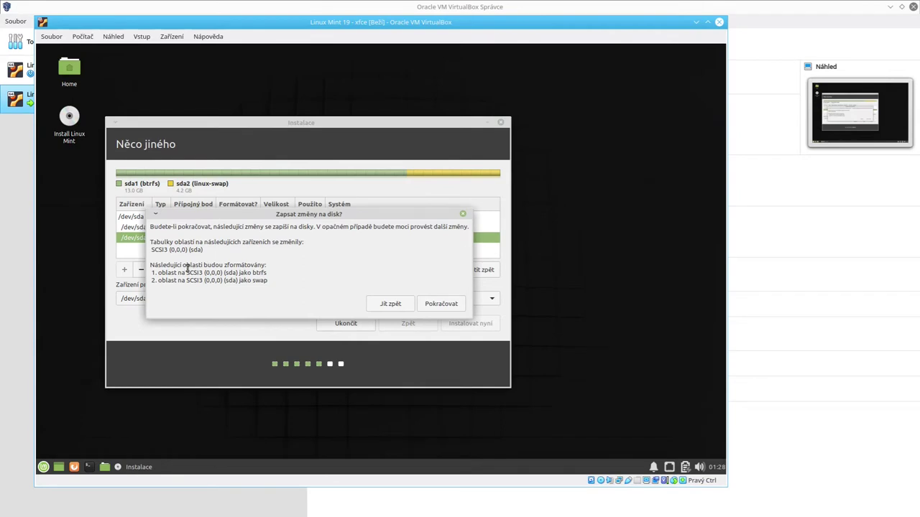
Step: Confirm formatting sda1 as btrfs and sda2 as swap, then keep the Prague time zone
left_click_drag(187, 265, 285, 286)
left_click(285, 287)
double_click(257, 272)
left_click(270, 273)
left_click_drag(269, 273, 338, 273)
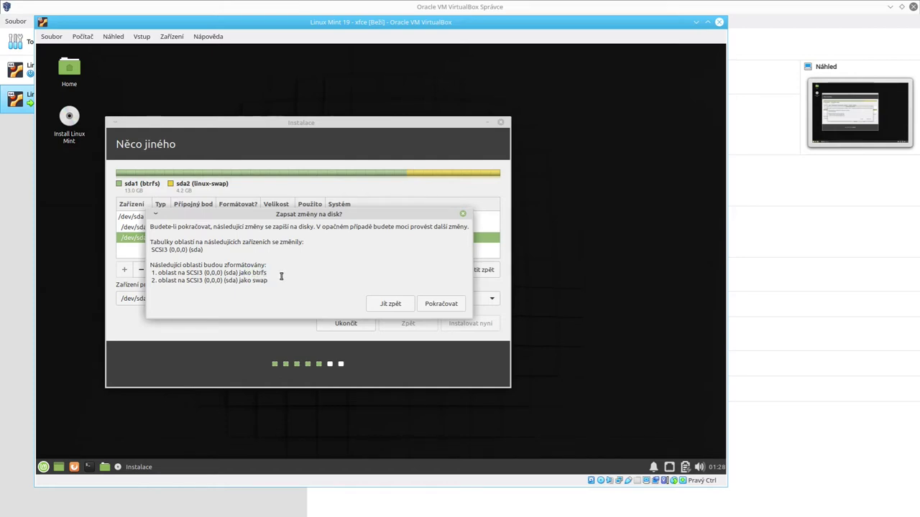
left_click(447, 304)
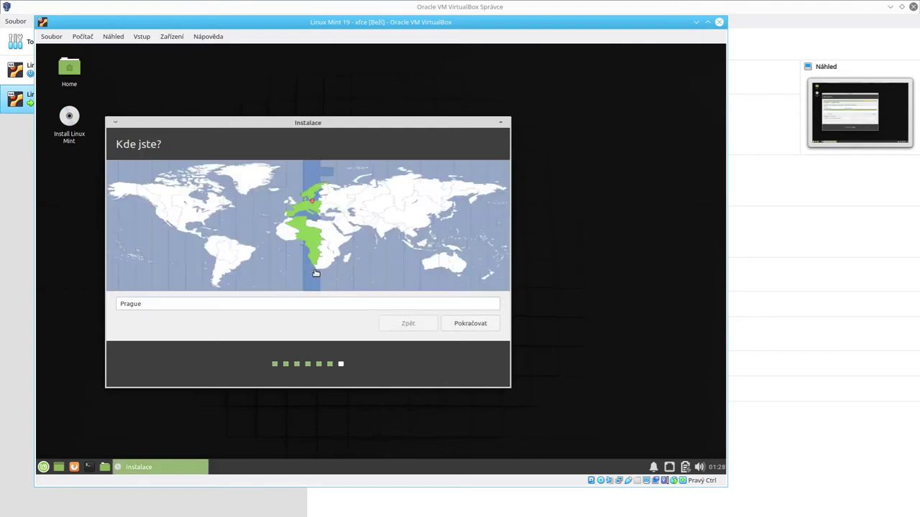
left_click(447, 324)
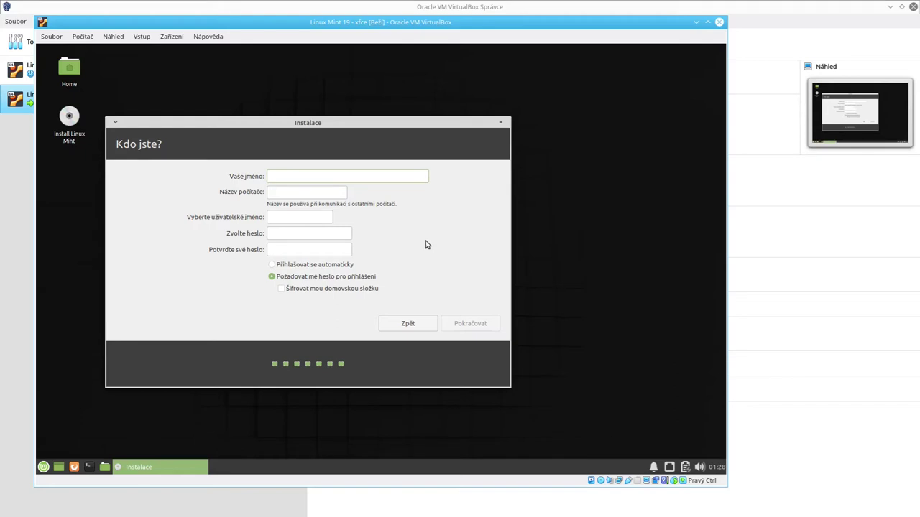
Step: Enter the user's full name, a custom computer name, the username and the account password
type("Petr Kratochvil")
key("Tab")
type("krato-vps-")
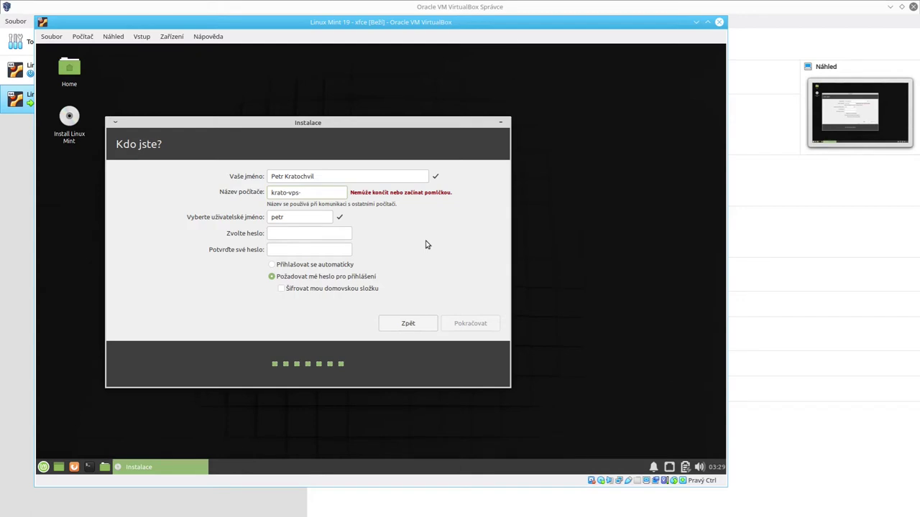
type("demo-mint19")
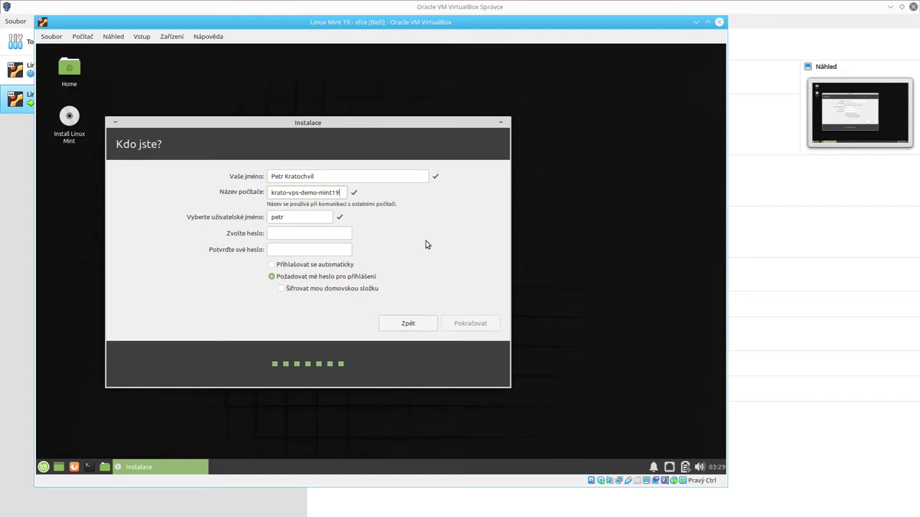
key("ctrl+a")
key("Tab")
type("krato******")
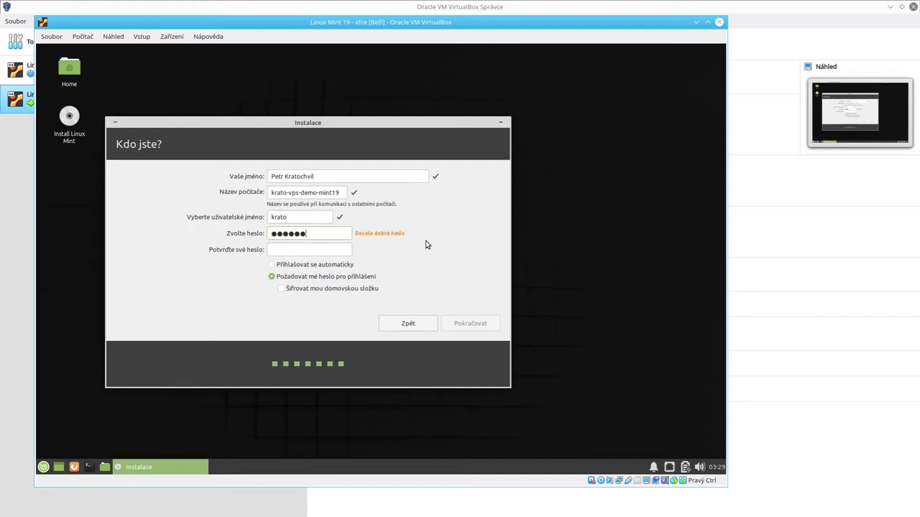
type("******")
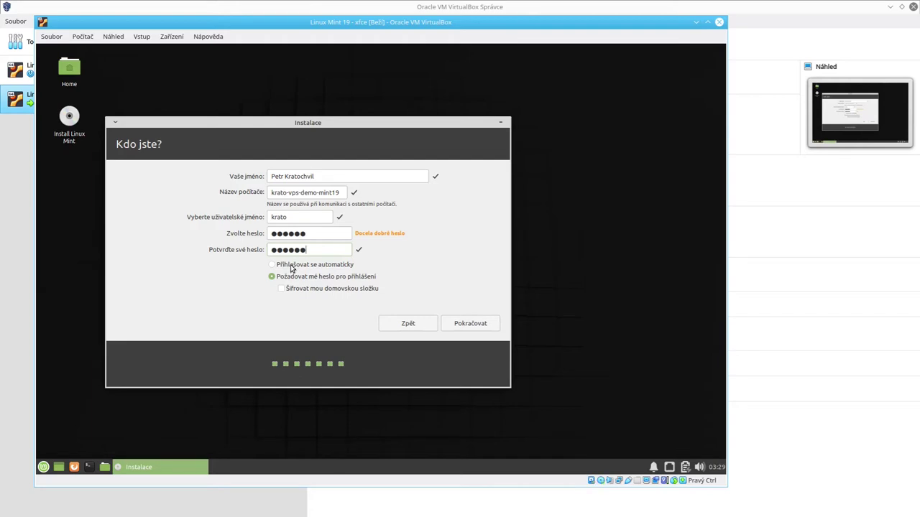
Step: Require the password to log in, leave the home folder unencrypted, and continue
left_click(320, 292)
left_click(310, 266)
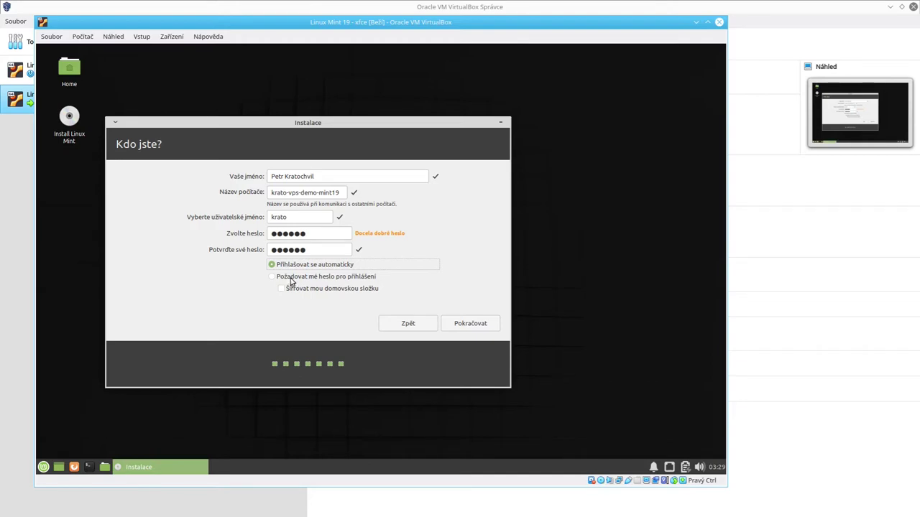
left_click(291, 280)
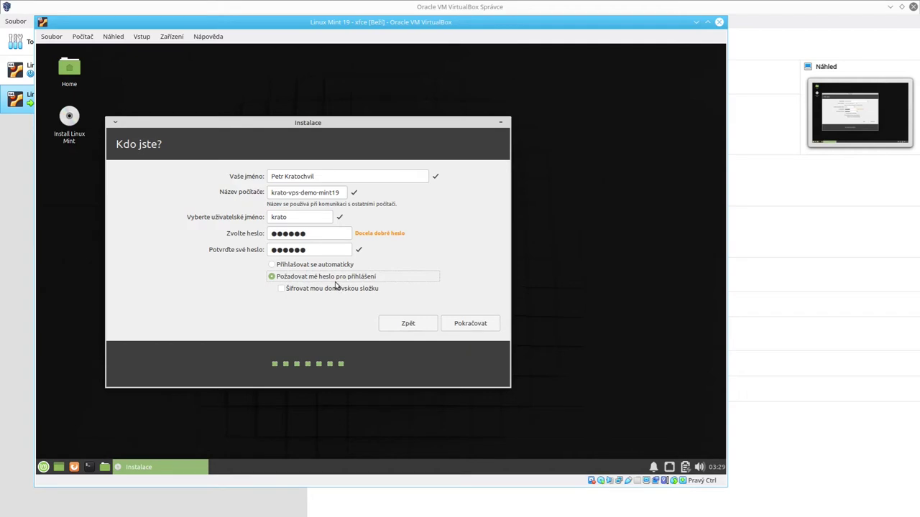
left_click(312, 294)
left_click(313, 294)
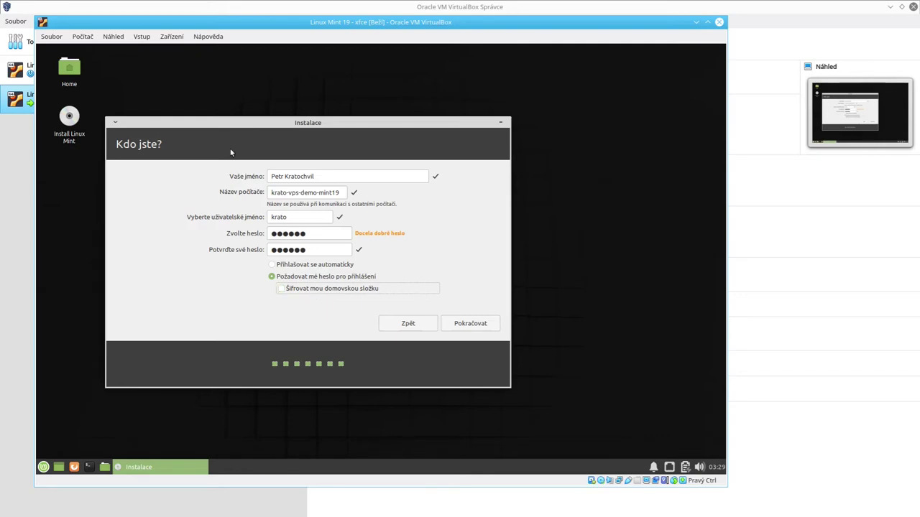
left_click(313, 293)
left_click(313, 293)
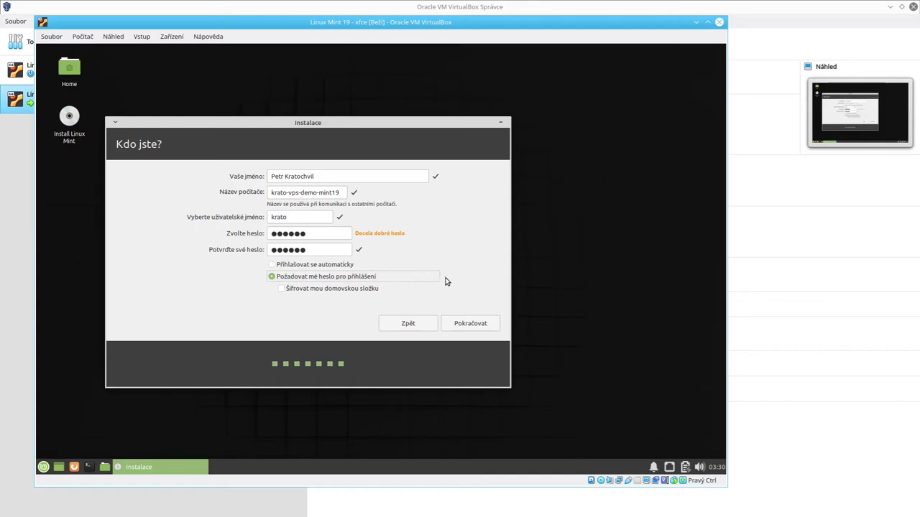
left_click(479, 329)
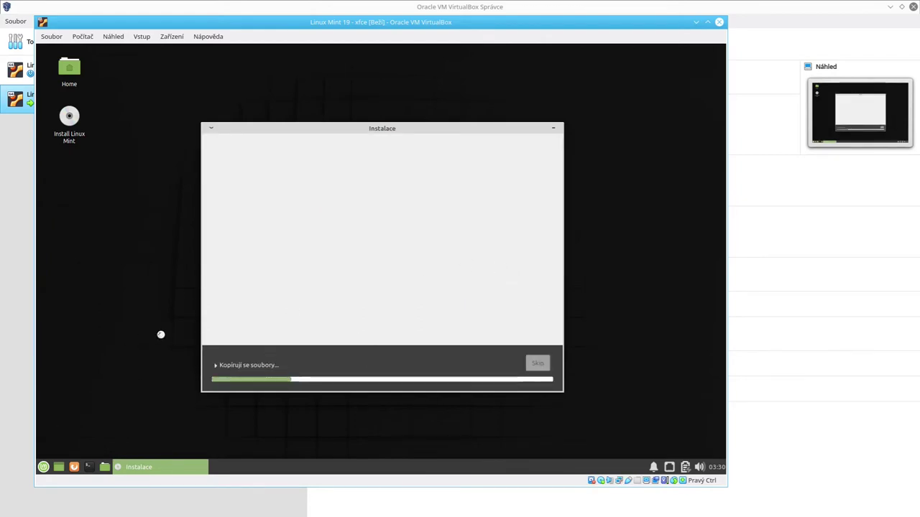
Step: Expand the Copying files log and page through the slideshow to the extra software slide
left_click(230, 364)
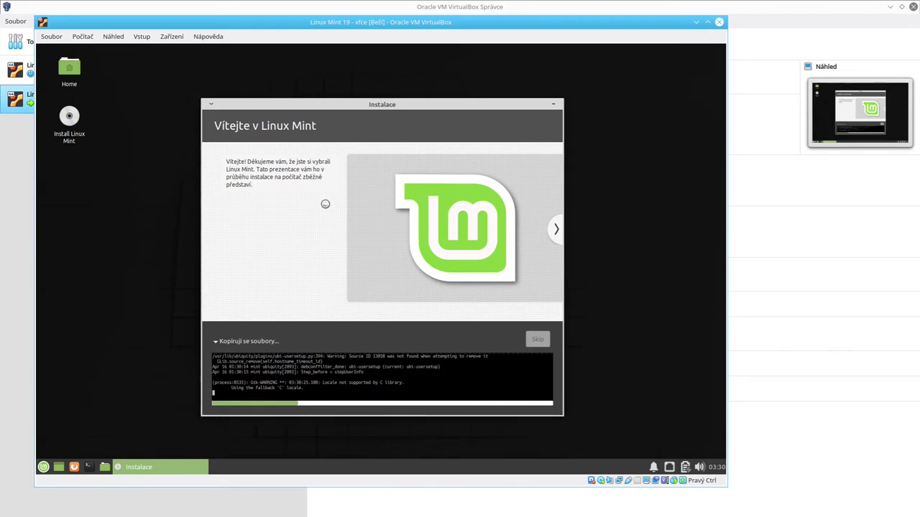
left_click(556, 231)
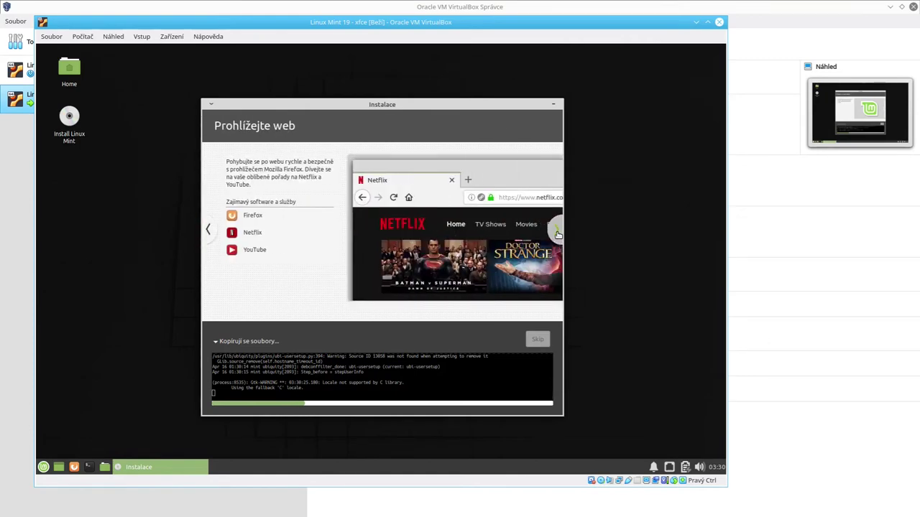
left_click(557, 232)
left_click(557, 233)
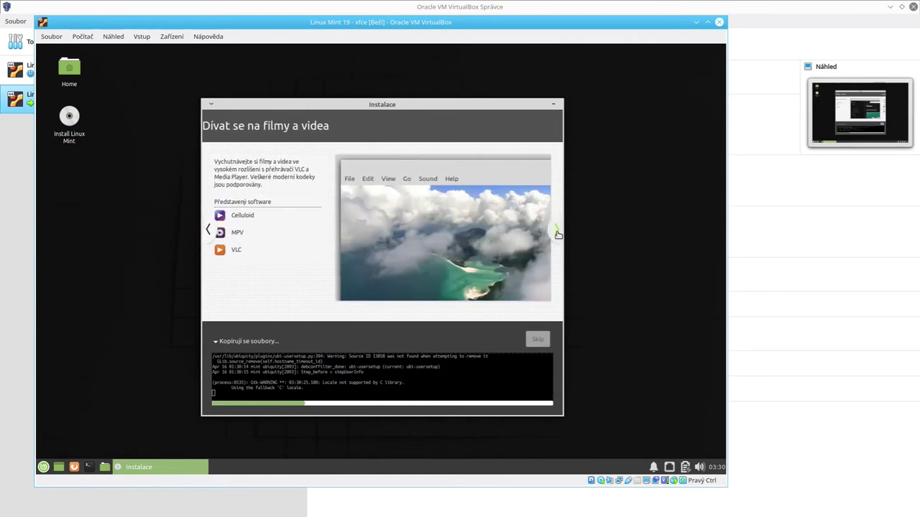
left_click(558, 232)
left_click(558, 235)
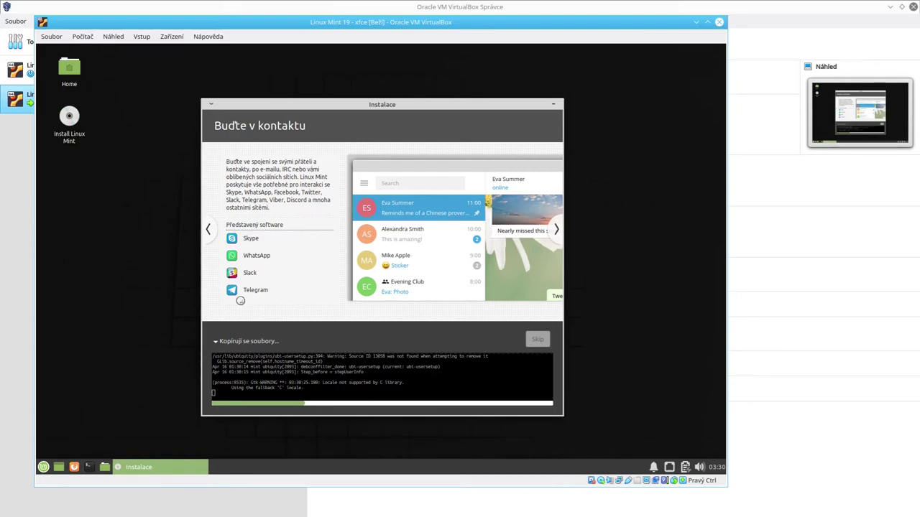
left_click(558, 229)
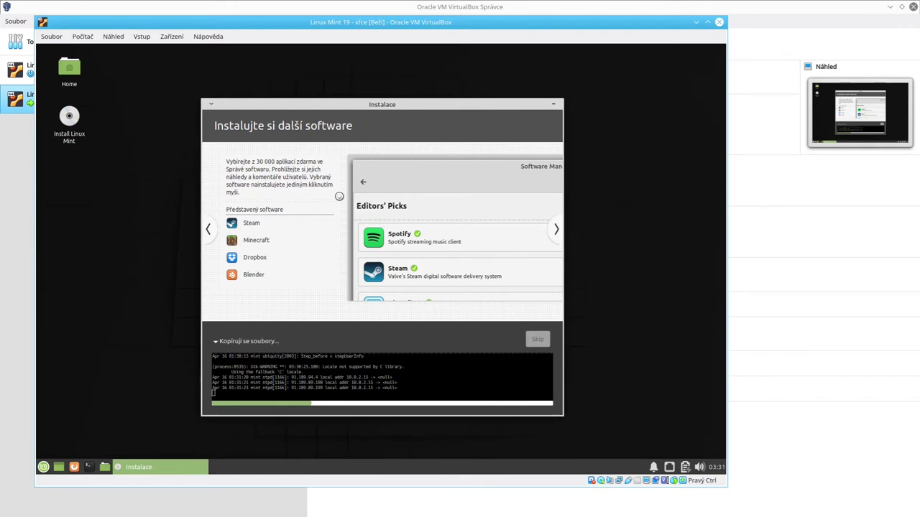
left_click(210, 235)
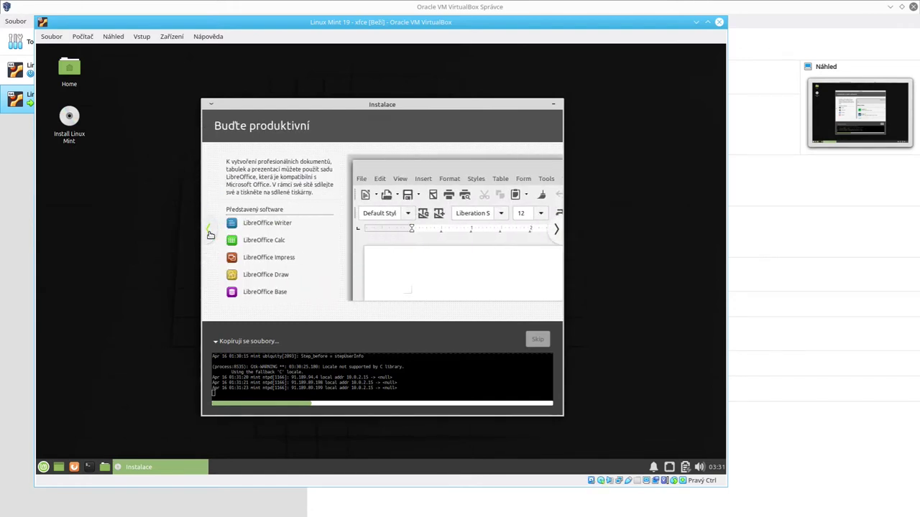
left_click(557, 229)
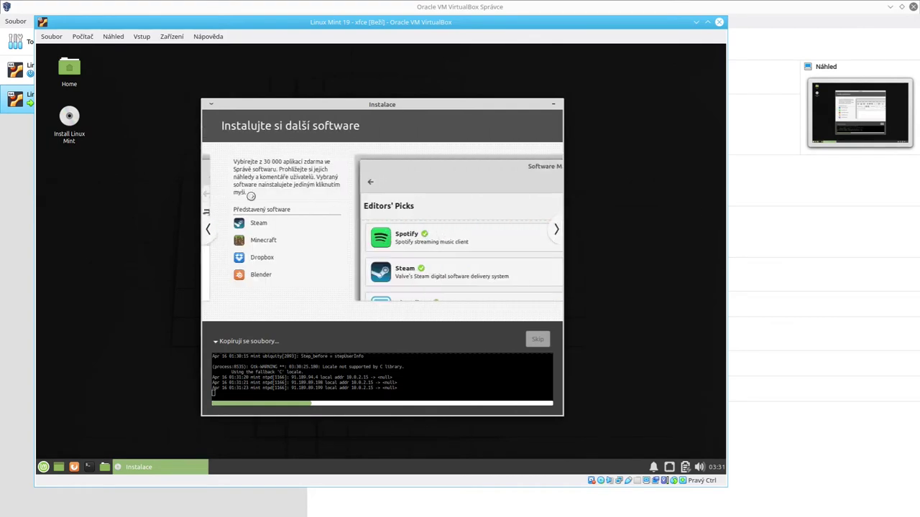
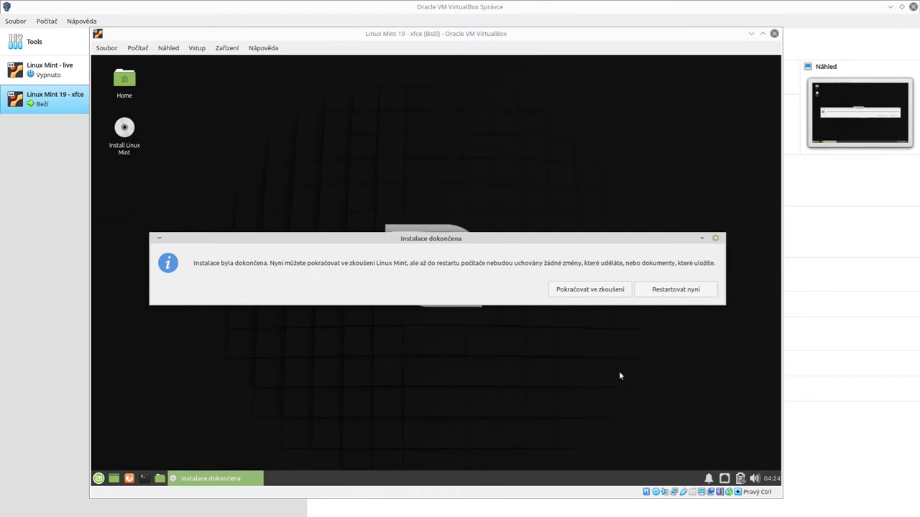
Step: Move the 'Instalace dokončena' dialog aside, then restart the guest with 'Restartovat nyní'
left_click_drag(280, 242, 300, 262)
left_click_drag(638, 261, 624, 238)
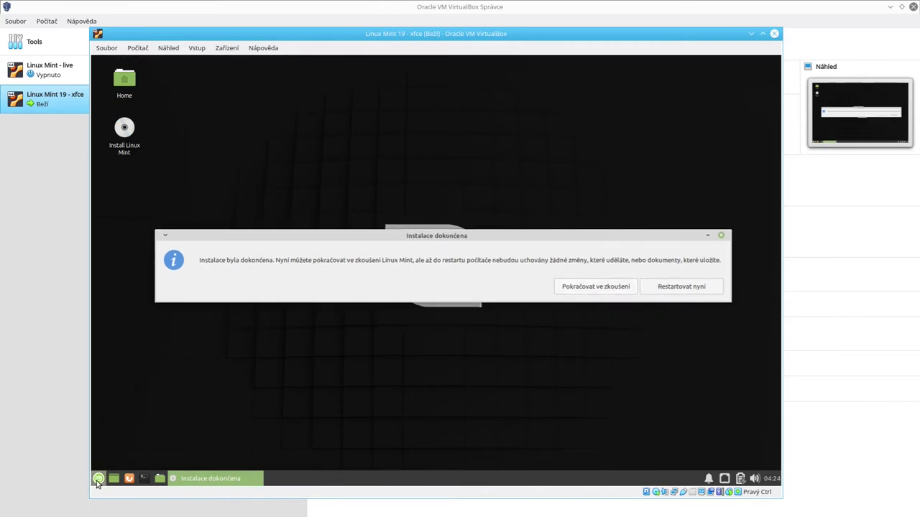
left_click(98, 479)
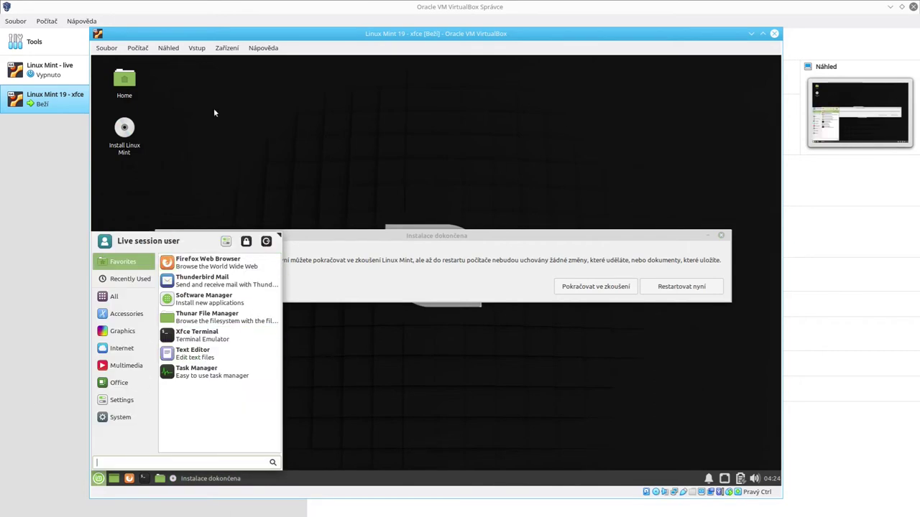
left_click(467, 266)
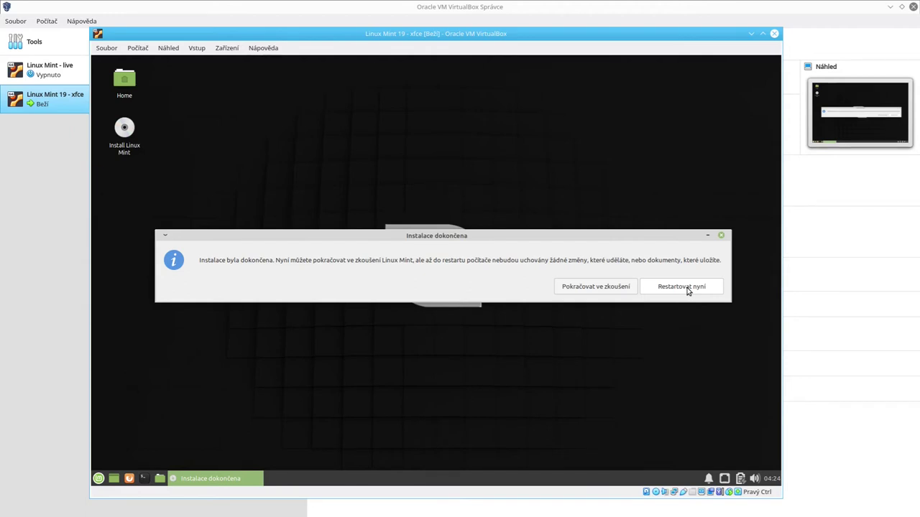
left_click(687, 288)
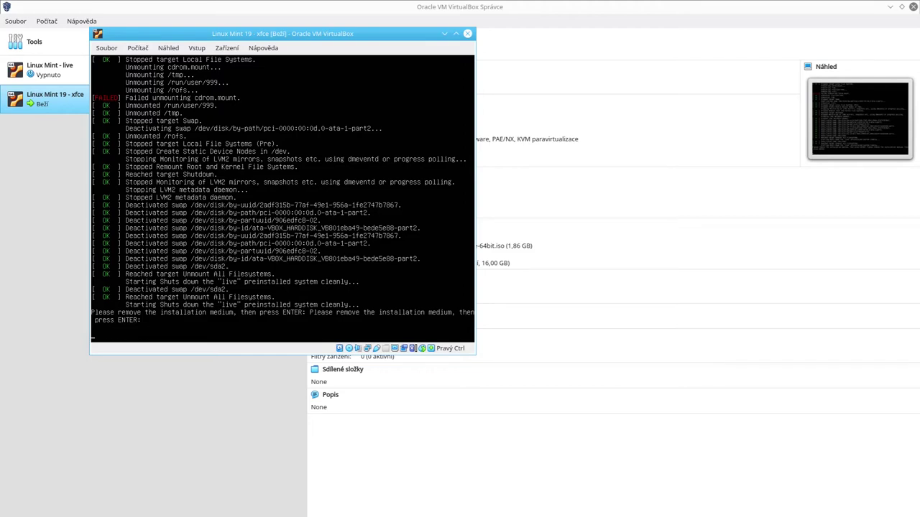
Step: Confirm the remove-medium prompt, eject the Linux Mint ISO from the optical drive, and move the VM window
key("Return")
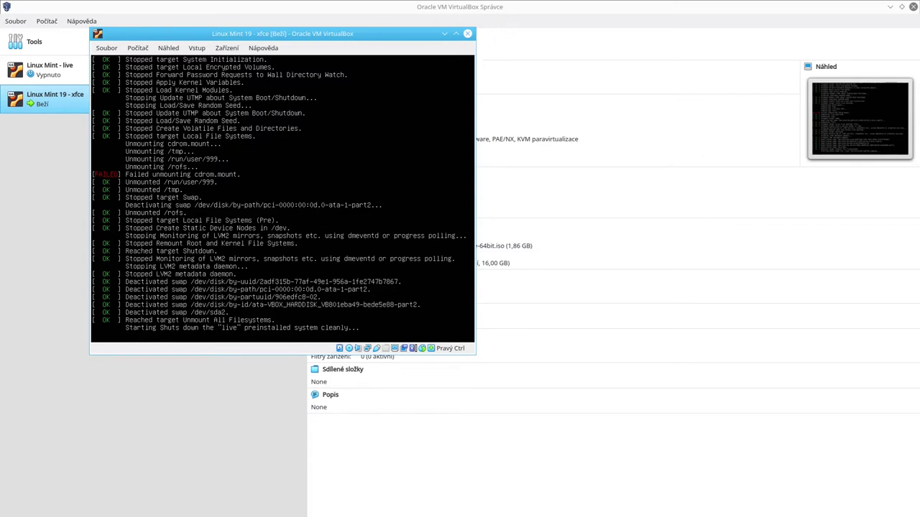
left_click(347, 347)
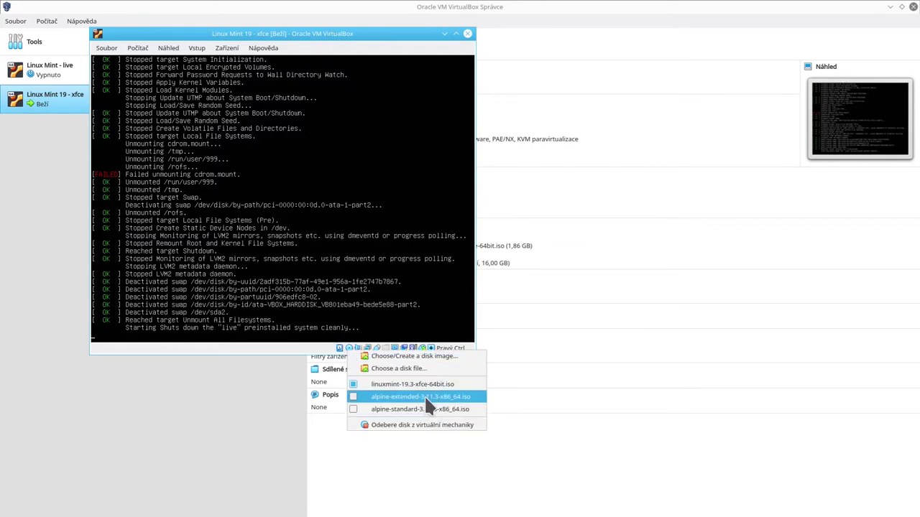
left_click(469, 424)
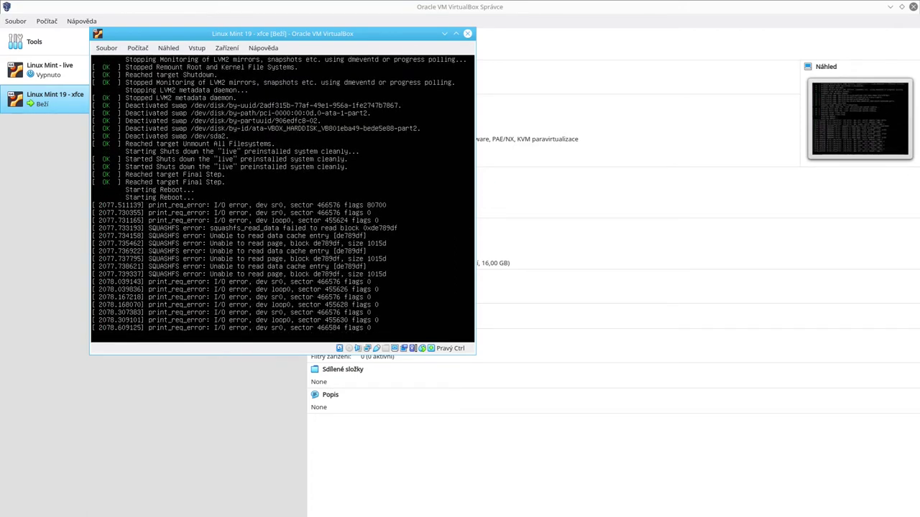
left_click_drag(287, 33, 320, 124)
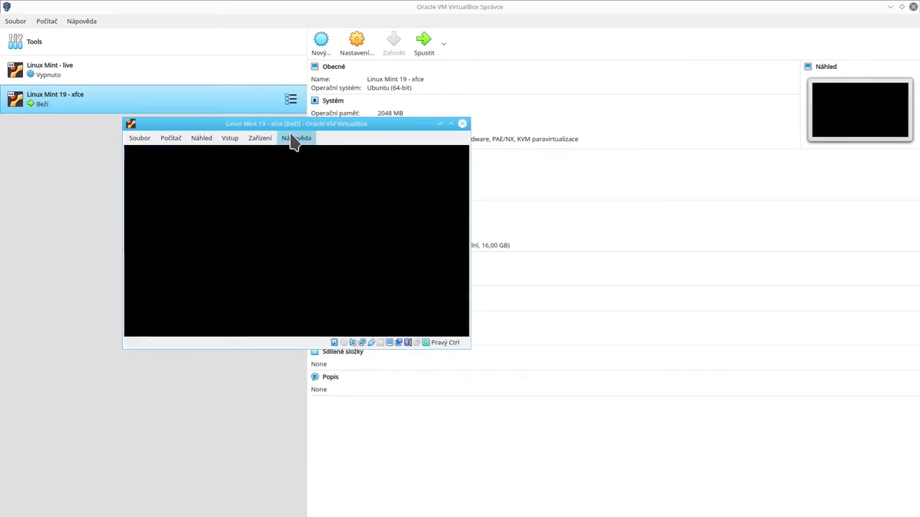
Step: Reposition the VM window and log in to the Mint guest with the account password
left_click_drag(285, 127, 294, 153)
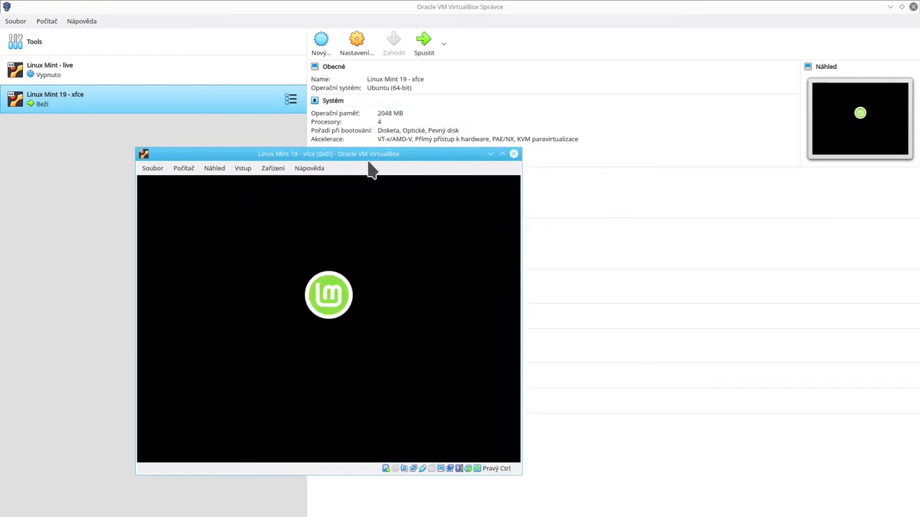
left_click_drag(366, 158, 466, 153)
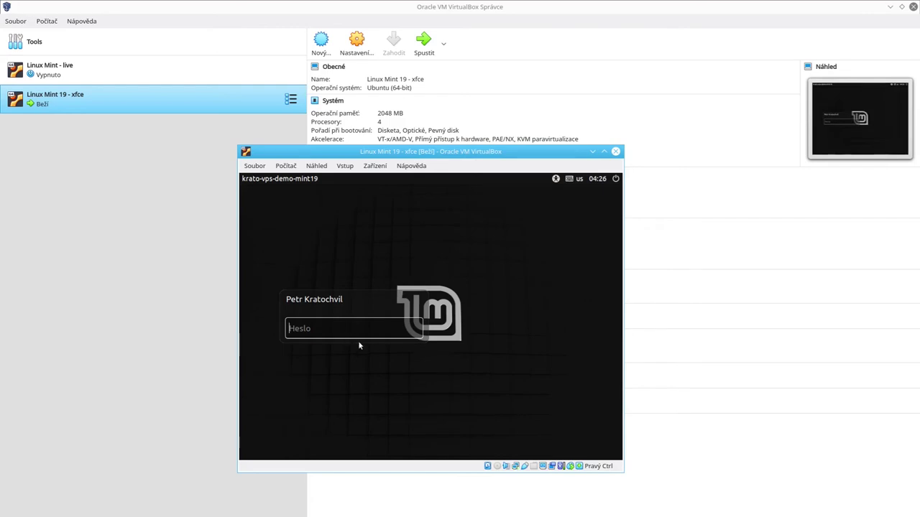
type("•")
key("Return")
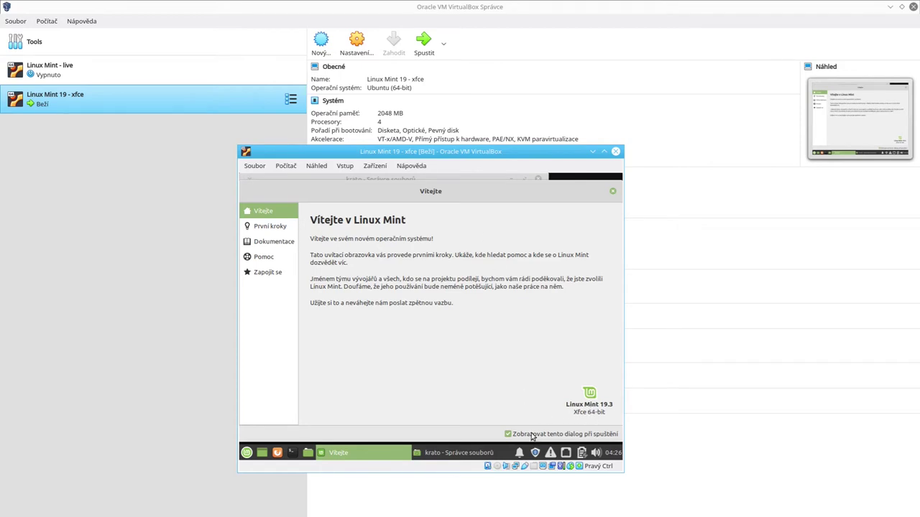
Step: Browse the Welcome sections První kroky, Dokumentace, Pomoc and Zapojit se, ending back on Vítejte
left_click(251, 228)
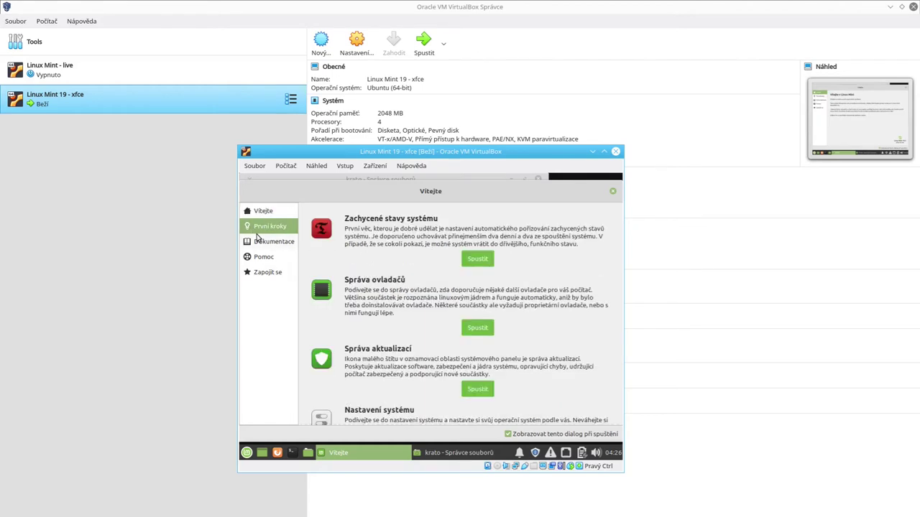
left_click(258, 242)
left_click(264, 259)
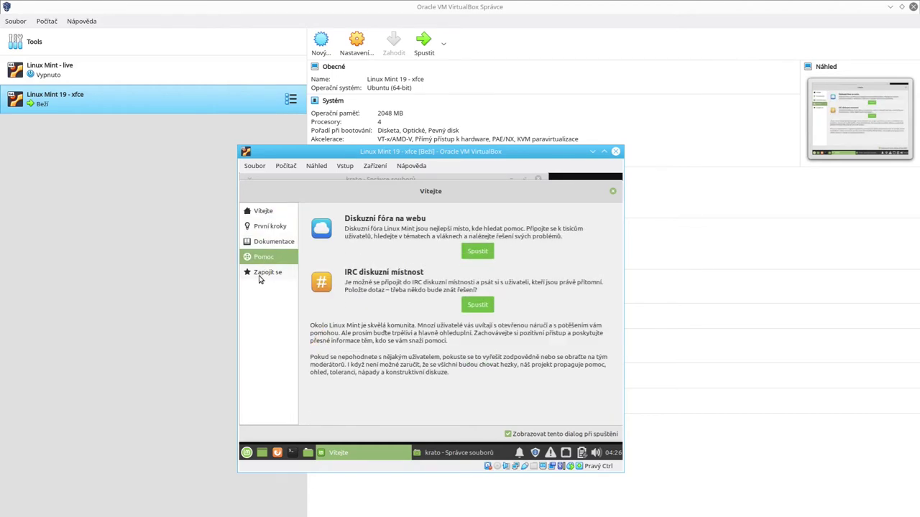
left_click(263, 273)
left_click(251, 257)
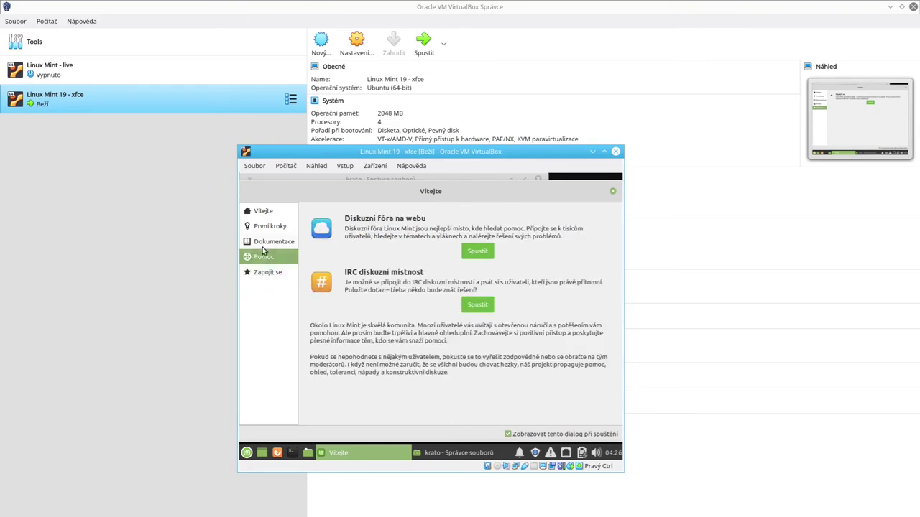
left_click(266, 241)
left_click(262, 226)
left_click(264, 211)
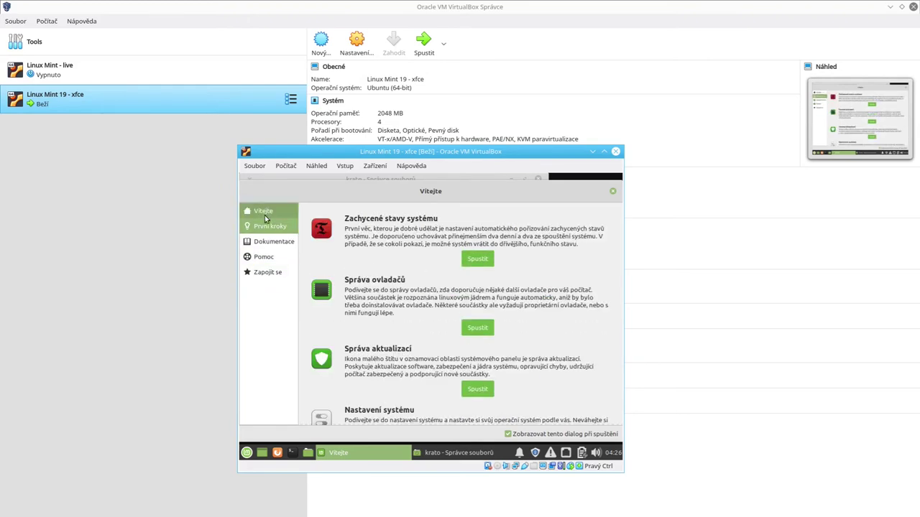
left_click(266, 242)
left_click(268, 258)
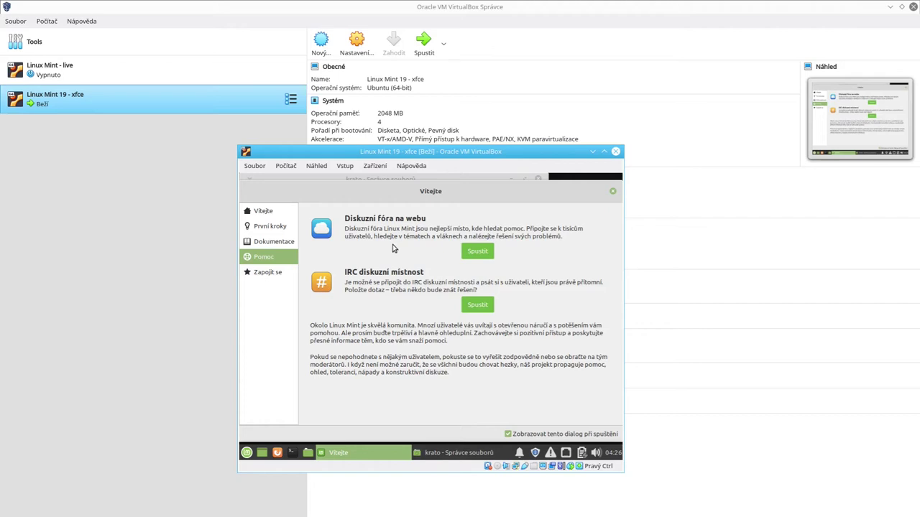
left_click(265, 211)
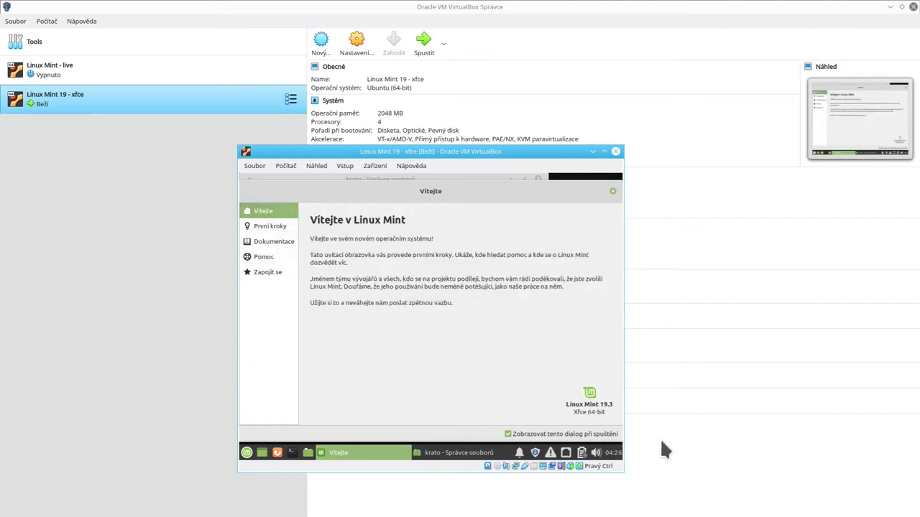
Step: Close the Welcome window, start Update Manager past its intro, and enlarge the VM window
left_click(613, 192)
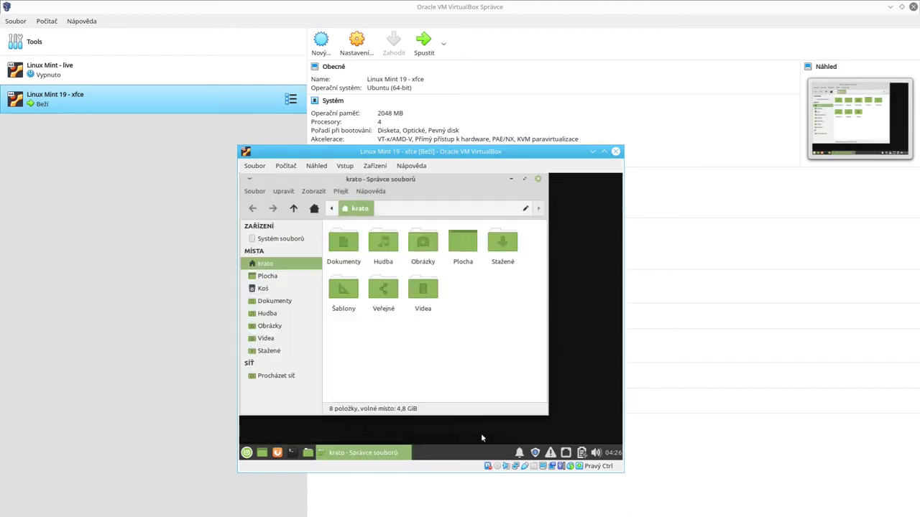
left_click(533, 454)
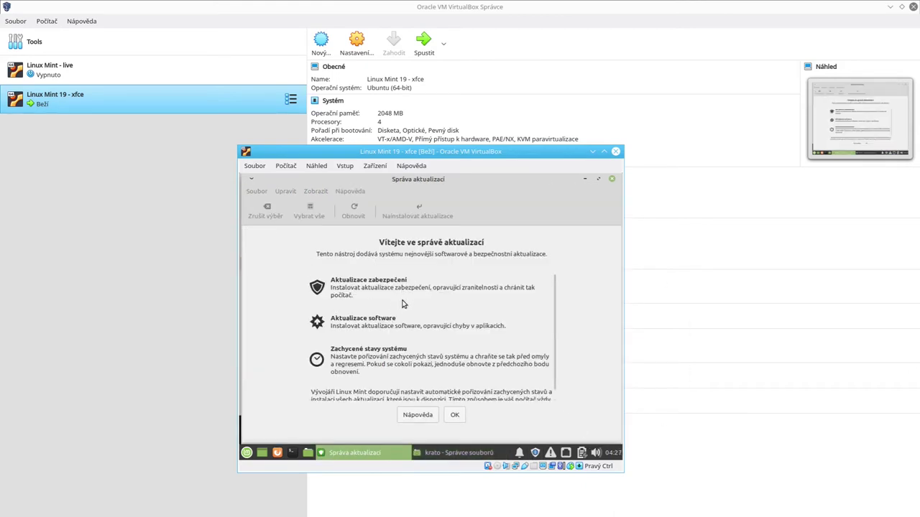
left_click(457, 420)
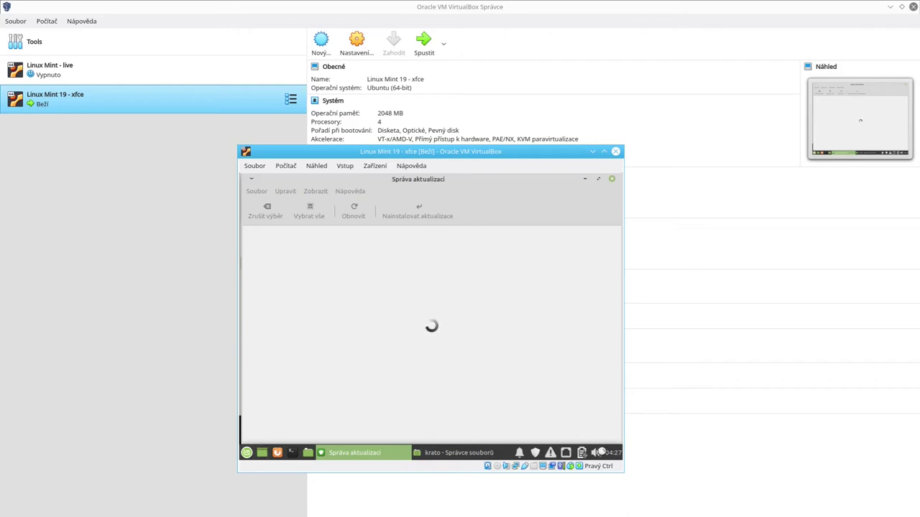
mouse_move(623, 477)
left_mouse_down()
mouse_move(670, 505)
mouse_move(620, 464)
left_mouse_up()
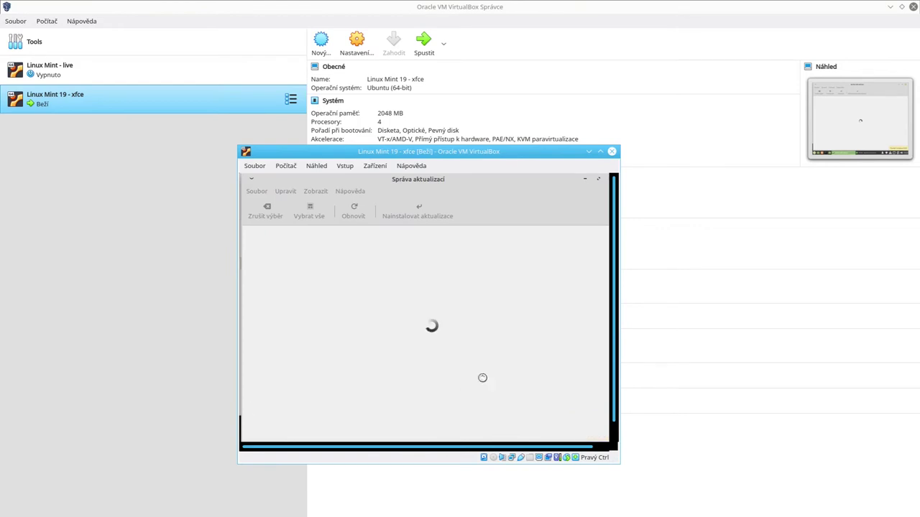
left_click_drag(621, 465, 630, 487)
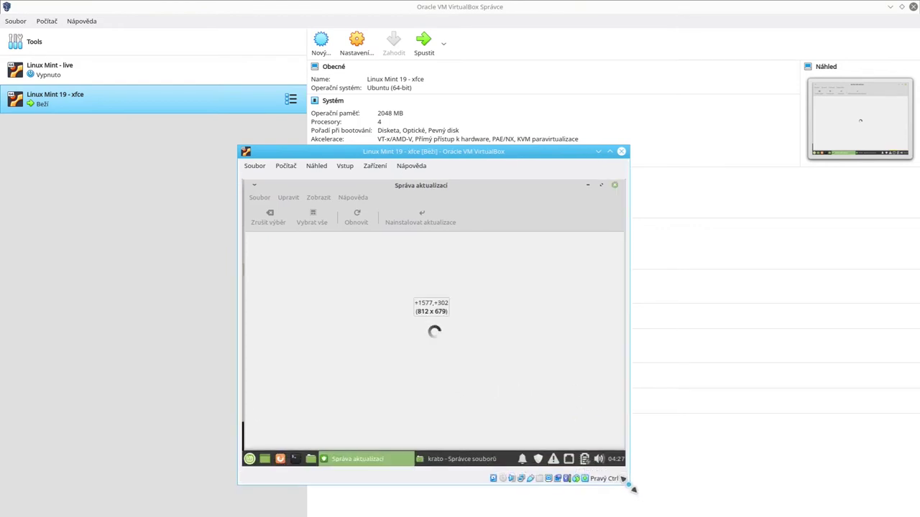
Step: Find Displej via a 'disp' menu search and apply a 1440x900 resolution
left_click(249, 459)
type("disp")
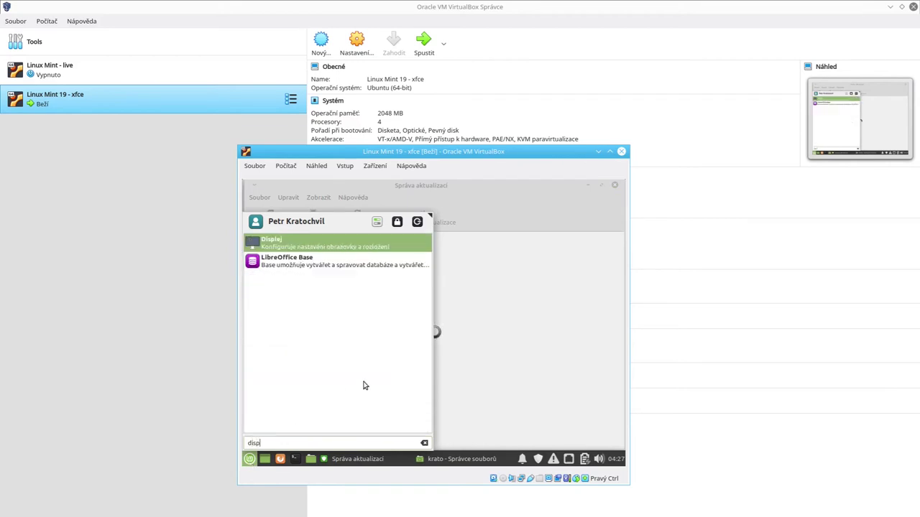
left_click(353, 246)
left_click_drag(343, 149, 197, 56)
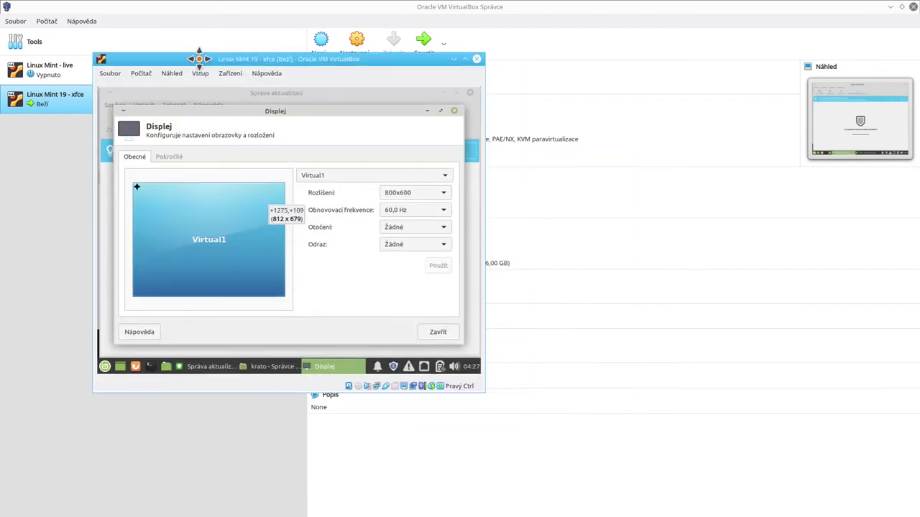
left_click(417, 194)
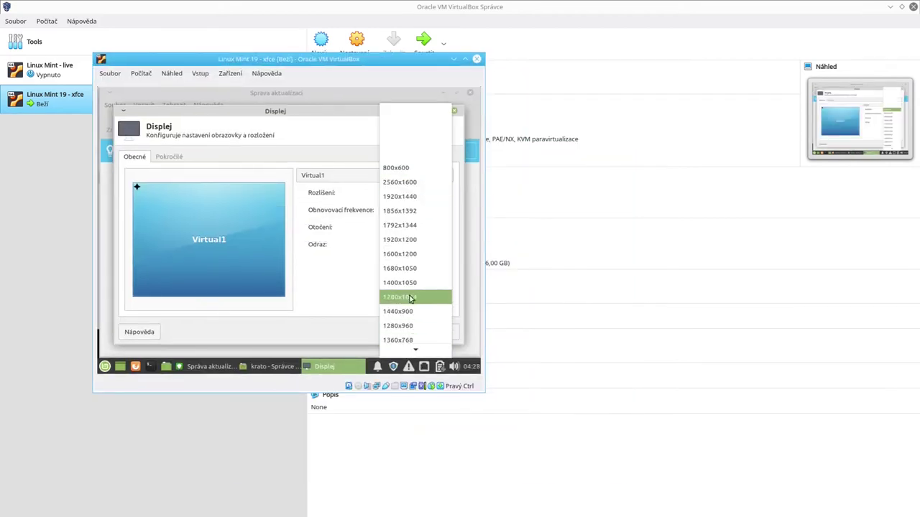
left_click(407, 311)
left_click(438, 265)
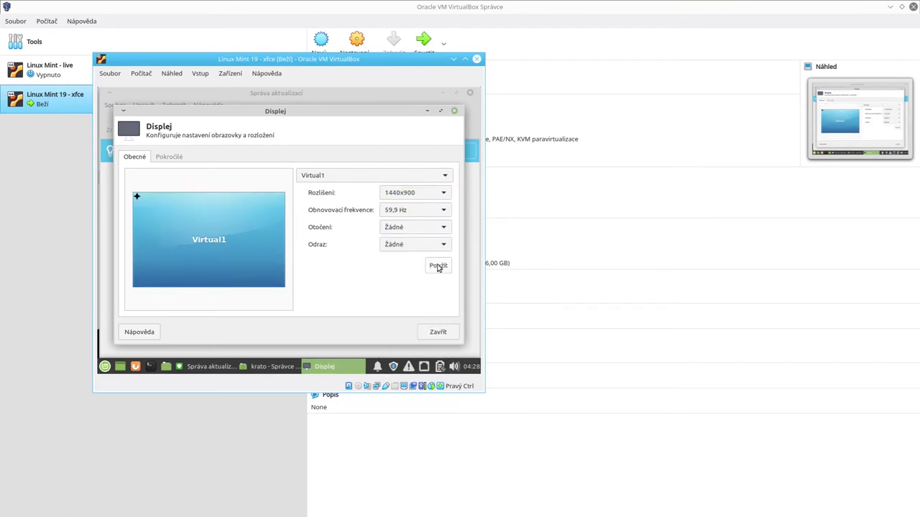
left_click_drag(400, 62, 397, 34)
Step: Close the display settings and start installing the newer Update Manager version
left_click(444, 296)
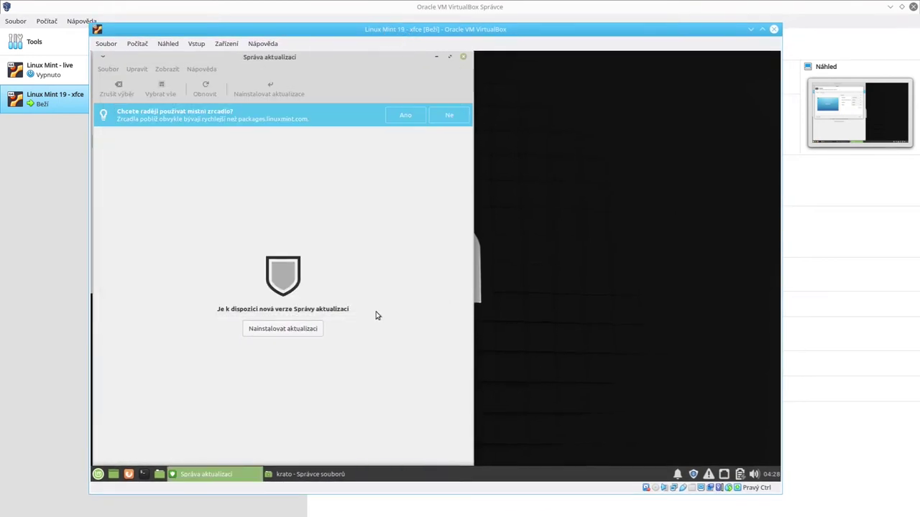
left_click(277, 333)
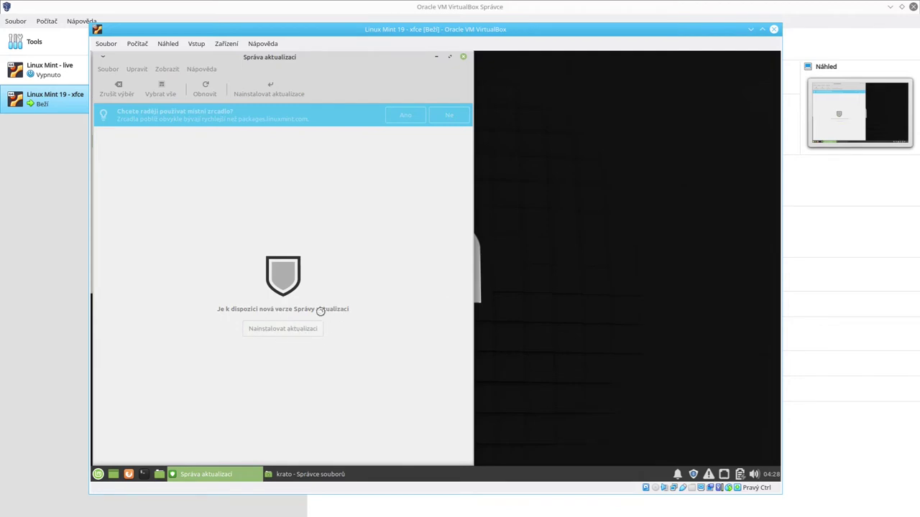
left_click_drag(358, 59, 658, 117)
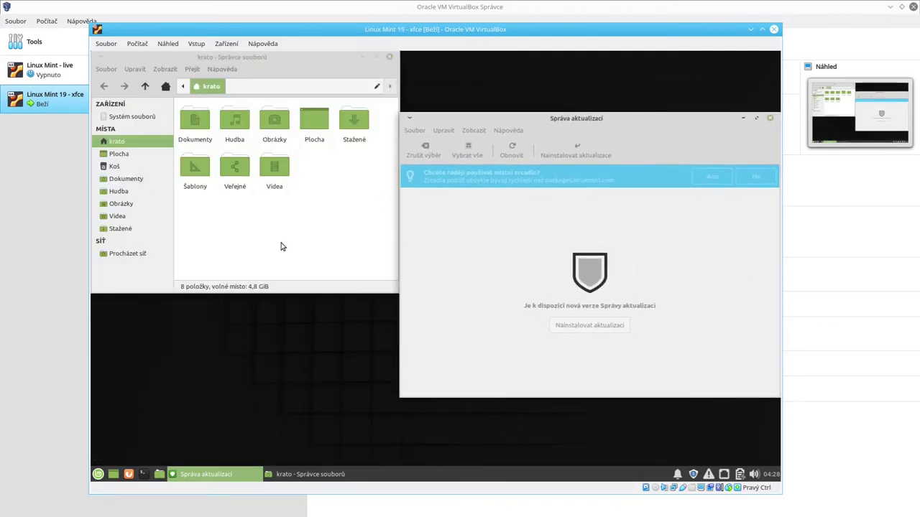
Step: Browse the file manager up to the filesystem root, then authorize the installation with the password
left_click(314, 252)
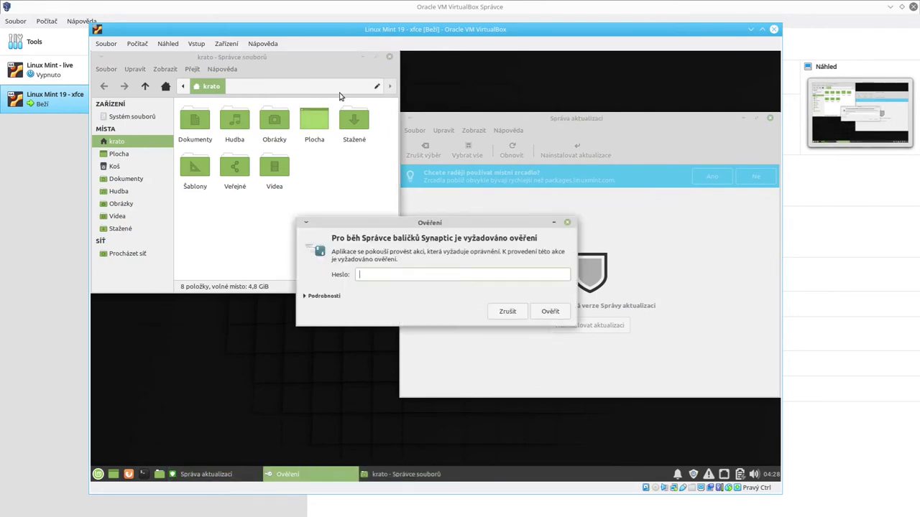
left_click(162, 90)
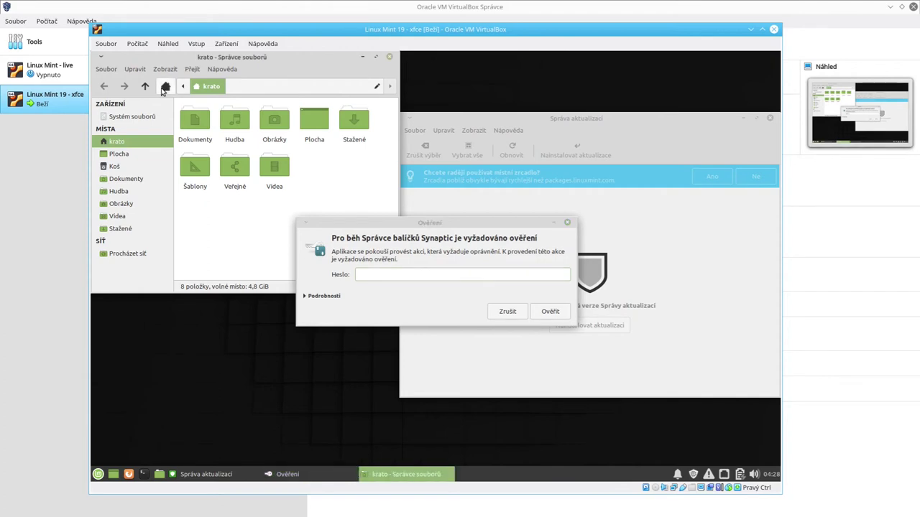
left_click(144, 87)
left_click(144, 86)
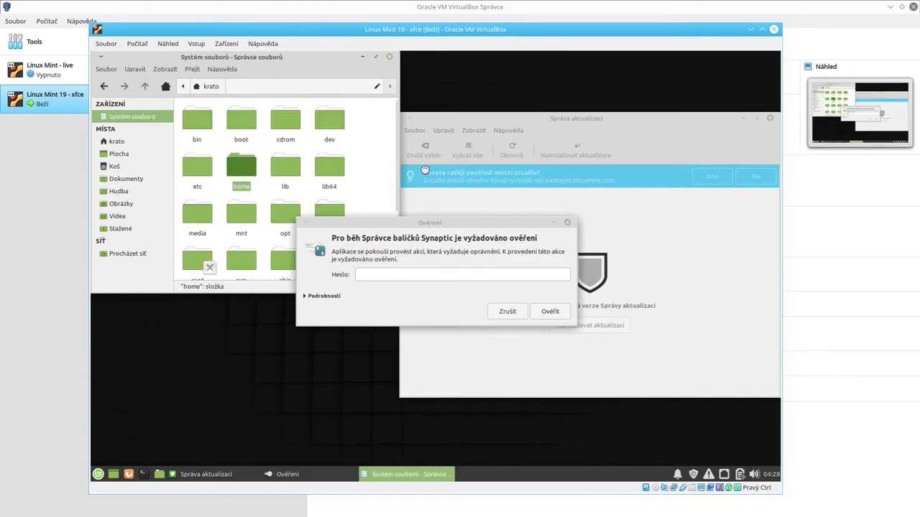
left_click(386, 176)
left_click(429, 274)
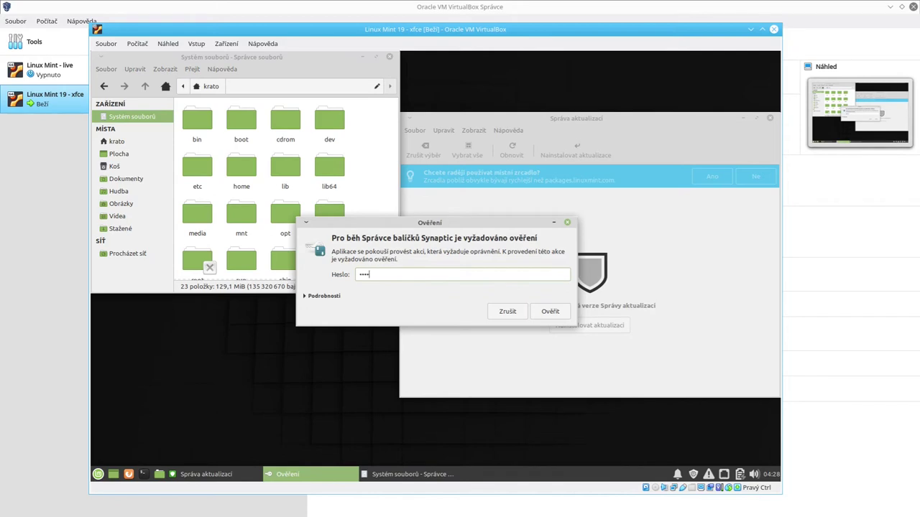
key("Return")
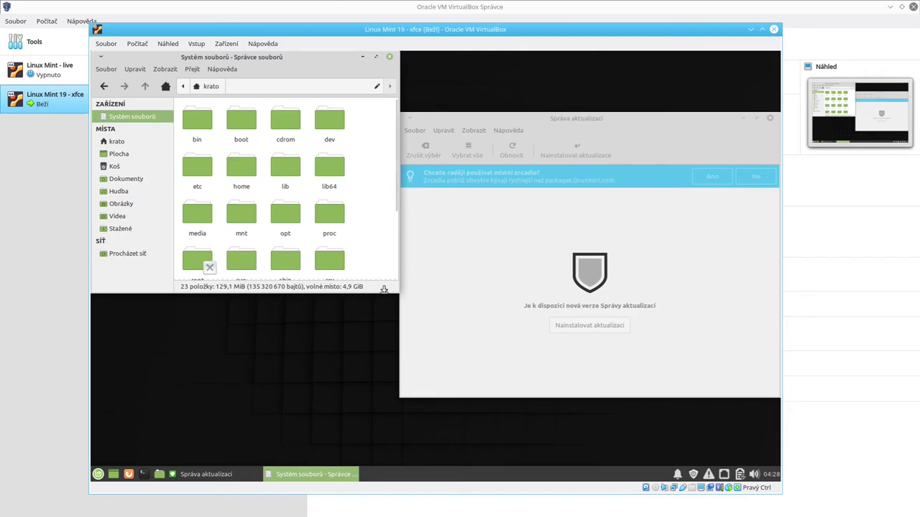
Step: Enlarge the file manager, open the empty Plocha folder in the home folder, and return to installation progress
left_click_drag(383, 289, 350, 423)
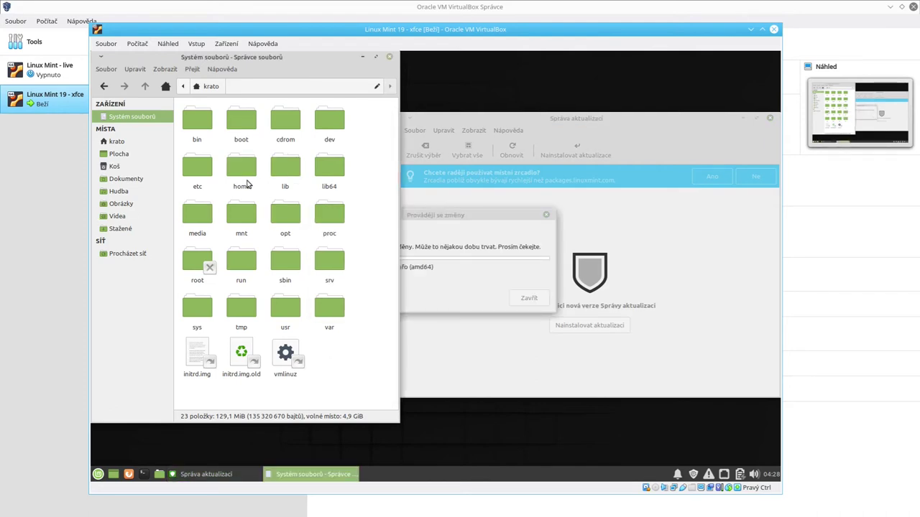
left_click(166, 87)
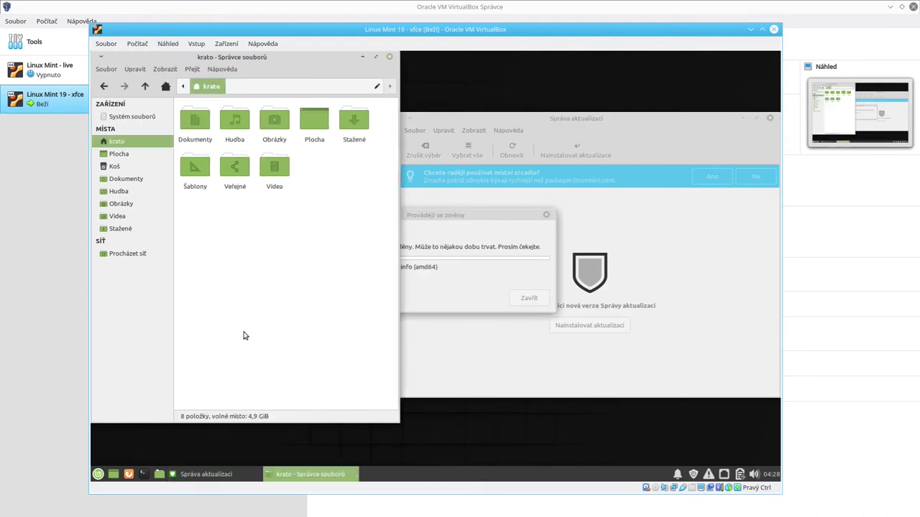
double_click(311, 140)
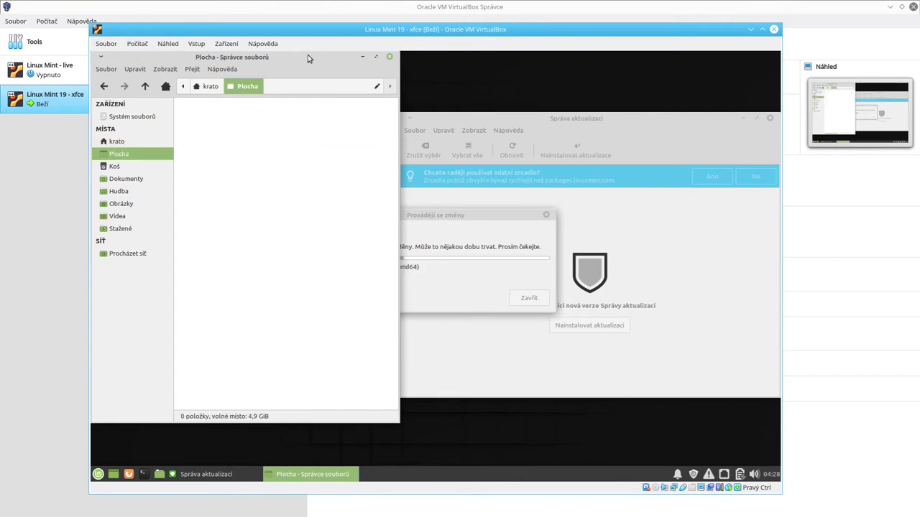
mouse_move(308, 58)
left_mouse_down()
mouse_move(402, 92)
mouse_move(562, 122)
mouse_move(299, 82)
mouse_move(286, 54)
mouse_move(297, 74)
mouse_move(314, 78)
mouse_move(307, 57)
left_mouse_up()
left_click(471, 264)
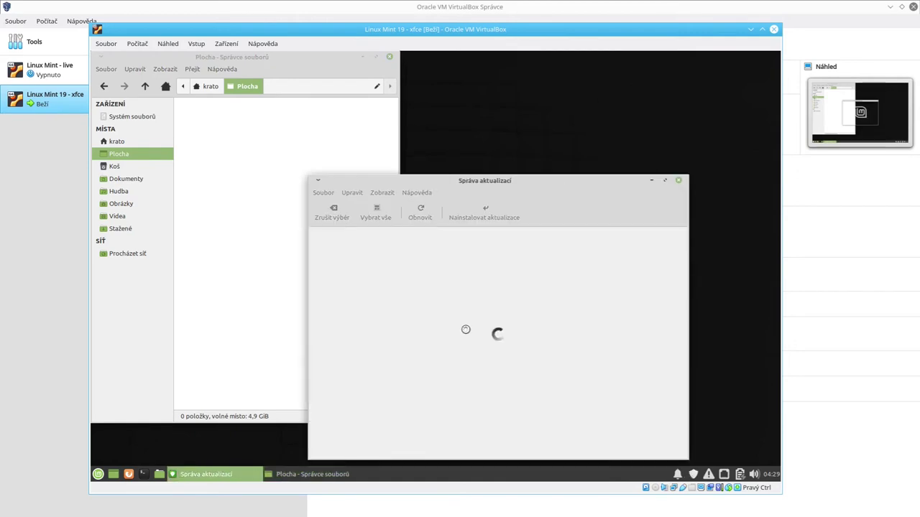
Step: Scroll through the 98 pending updates, close Update Manager, and open and close the network menu
left_click_drag(523, 188, 619, 148)
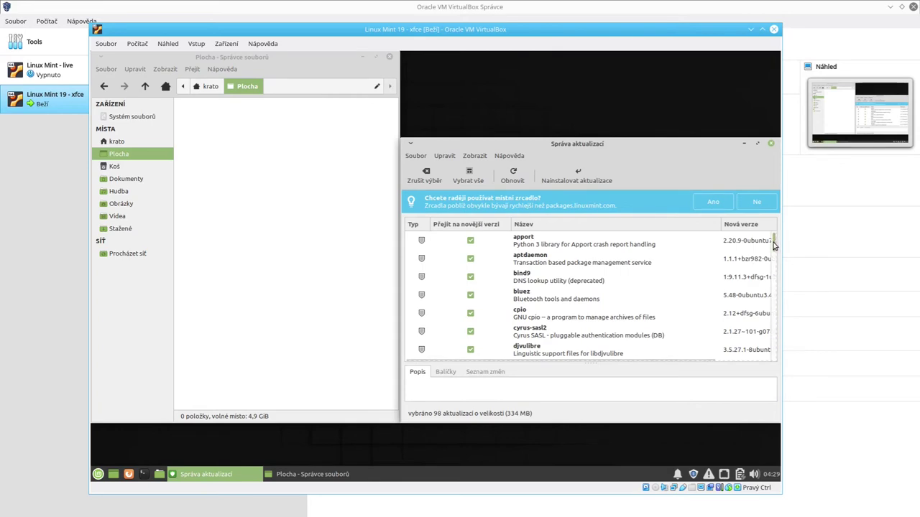
left_click_drag(774, 246, 743, 240)
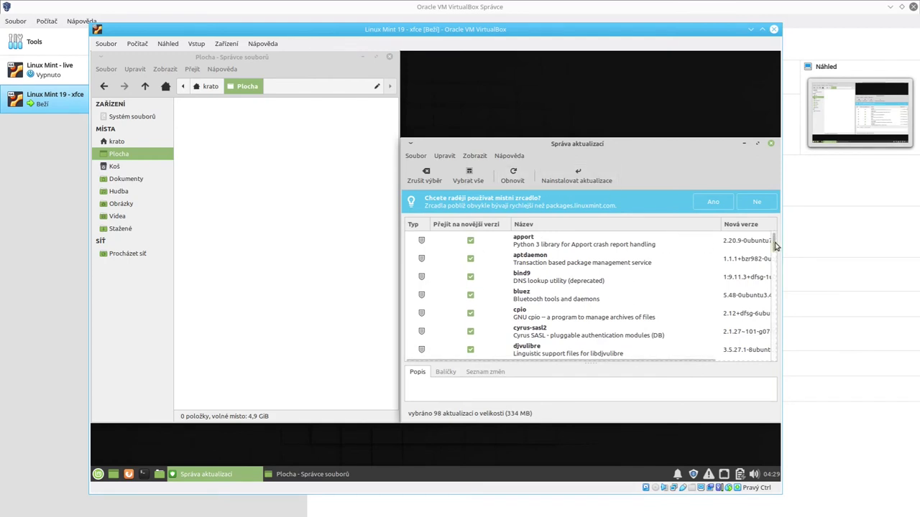
mouse_move(775, 247)
left_mouse_down()
mouse_move(774, 295)
mouse_move(774, 240)
left_mouse_up()
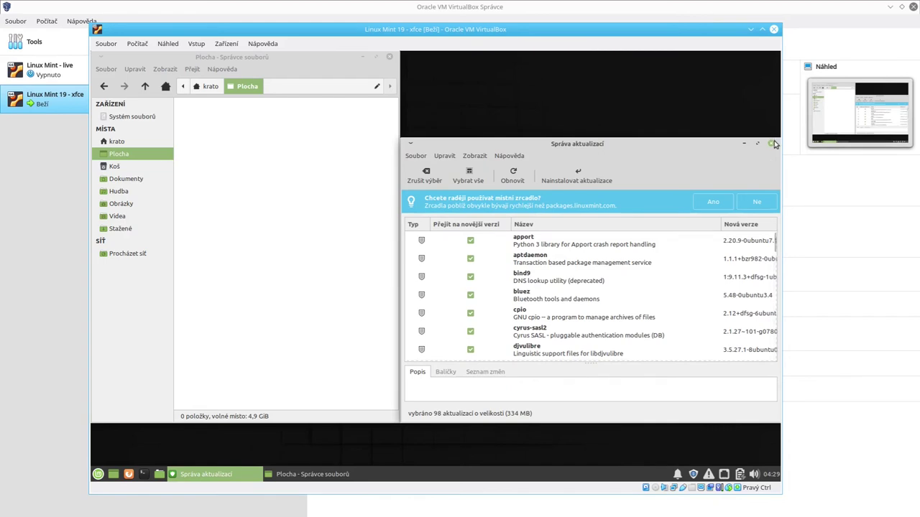
left_click(771, 146)
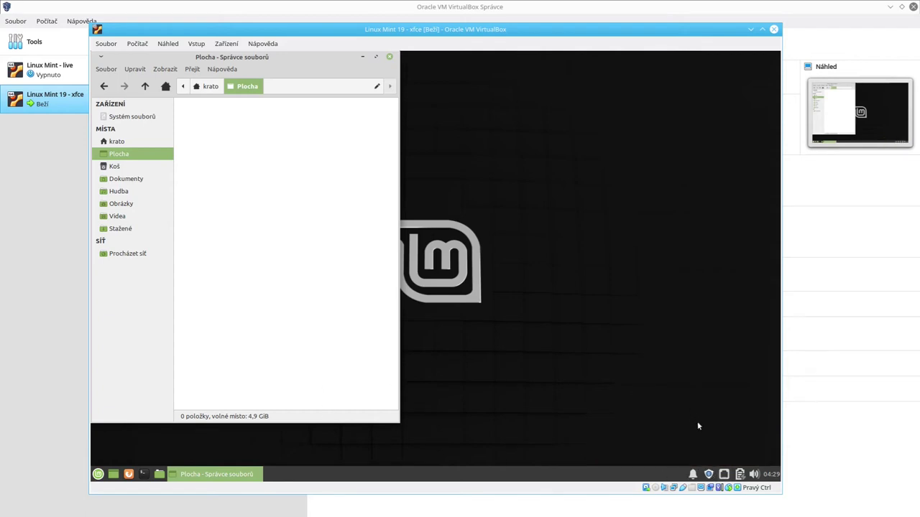
left_click(724, 474)
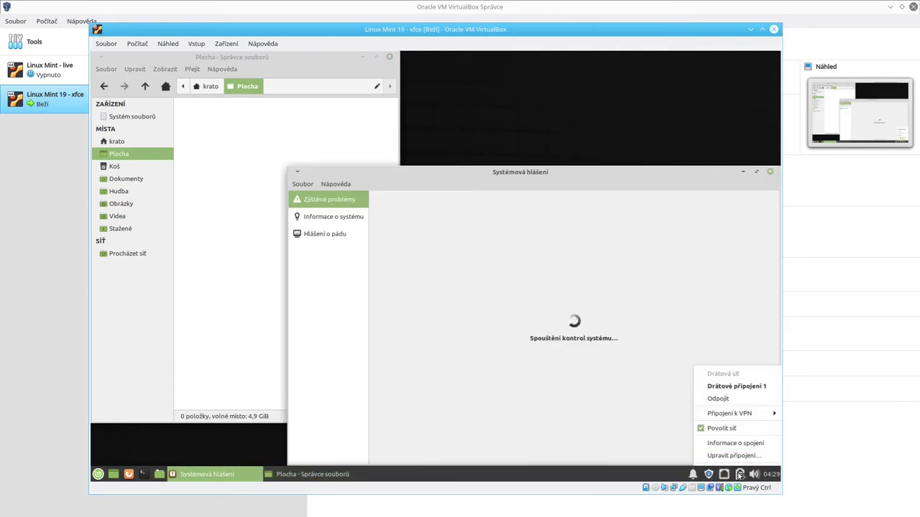
left_click(739, 476)
left_click(740, 475)
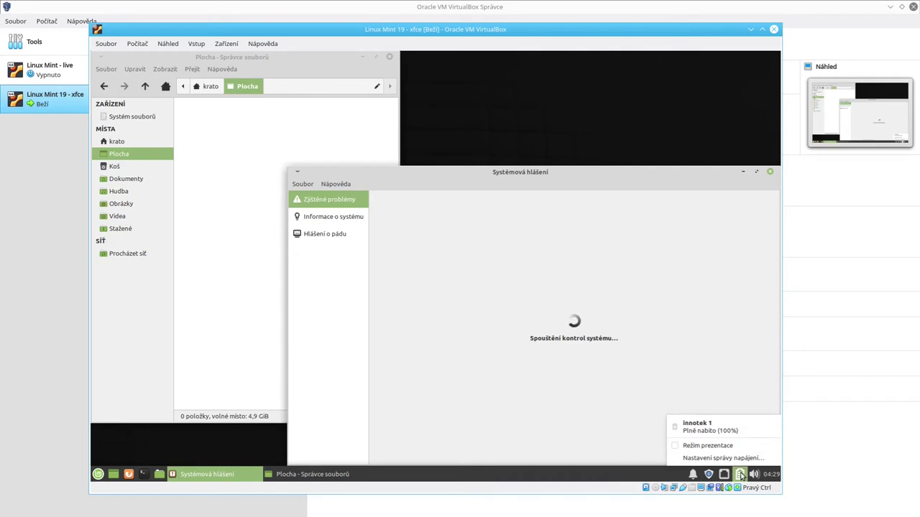
left_click(740, 475)
right_click(740, 476)
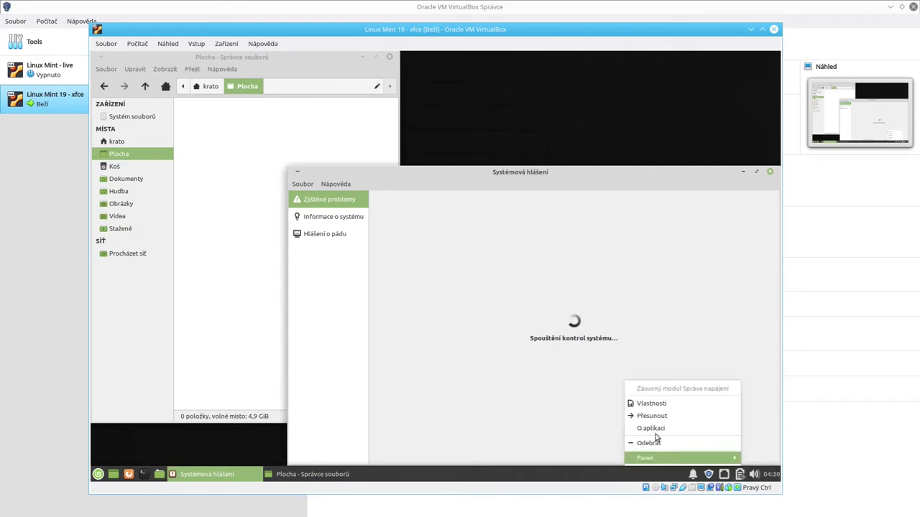
left_click(649, 403)
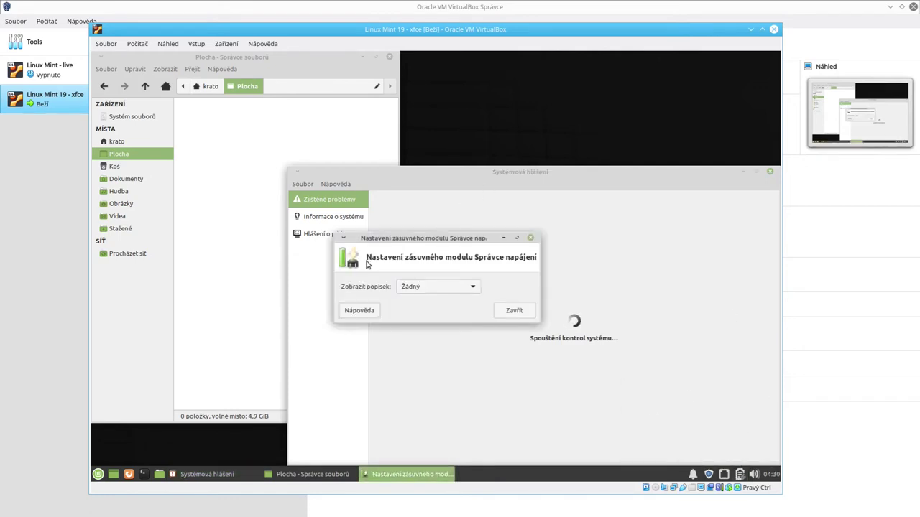
left_click(424, 287)
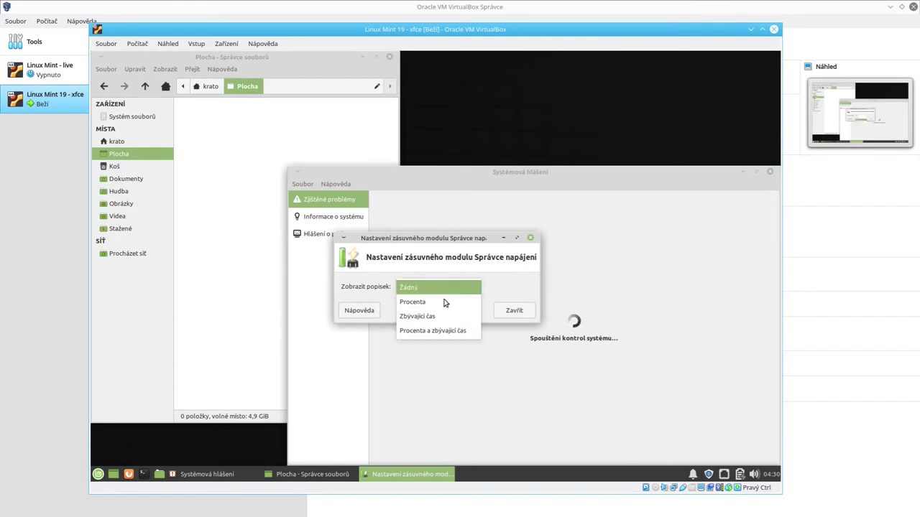
left_click(440, 304)
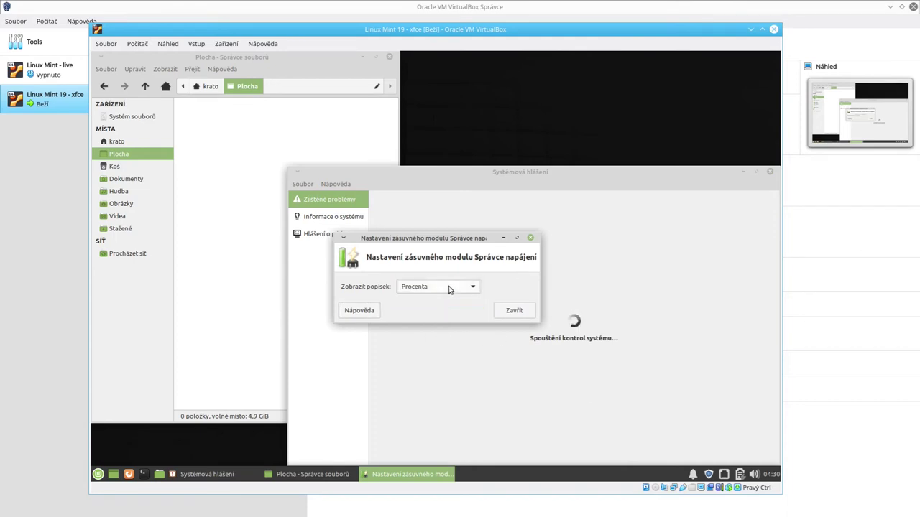
left_click(446, 285)
left_click(435, 270)
left_click(513, 310)
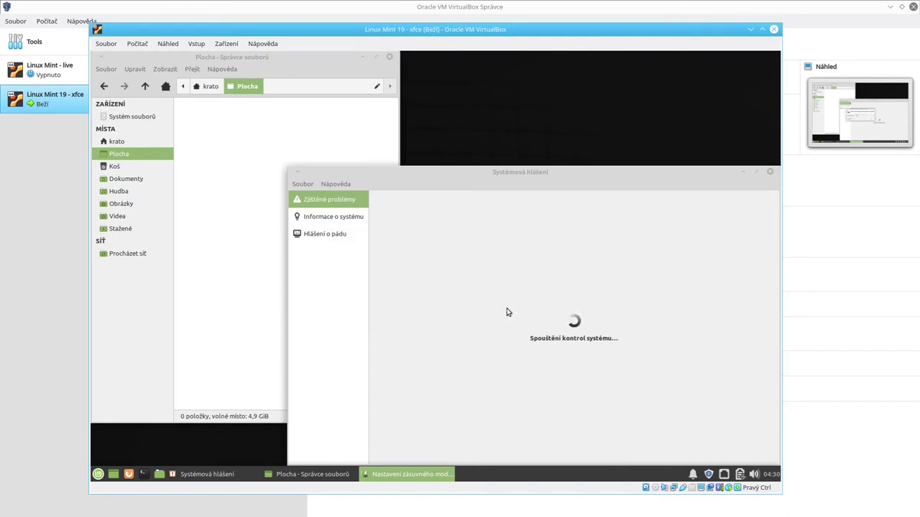
left_click(724, 475)
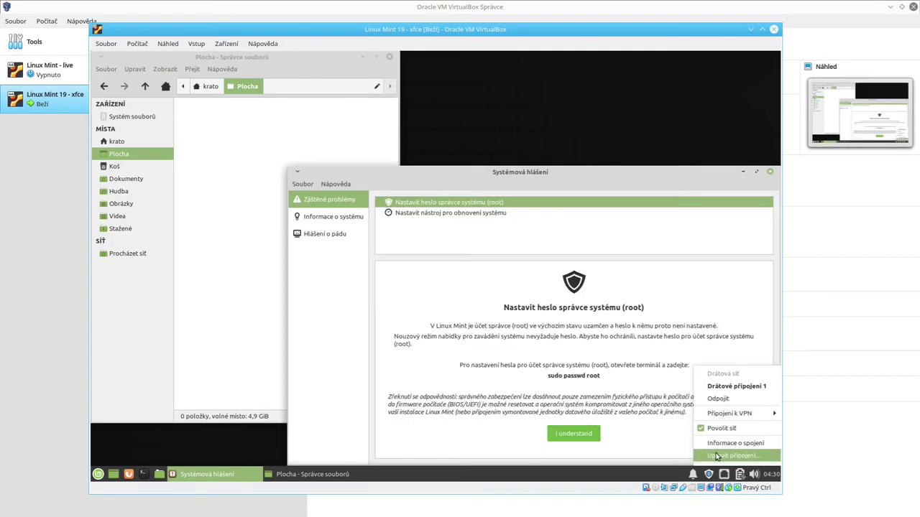
left_click(716, 455)
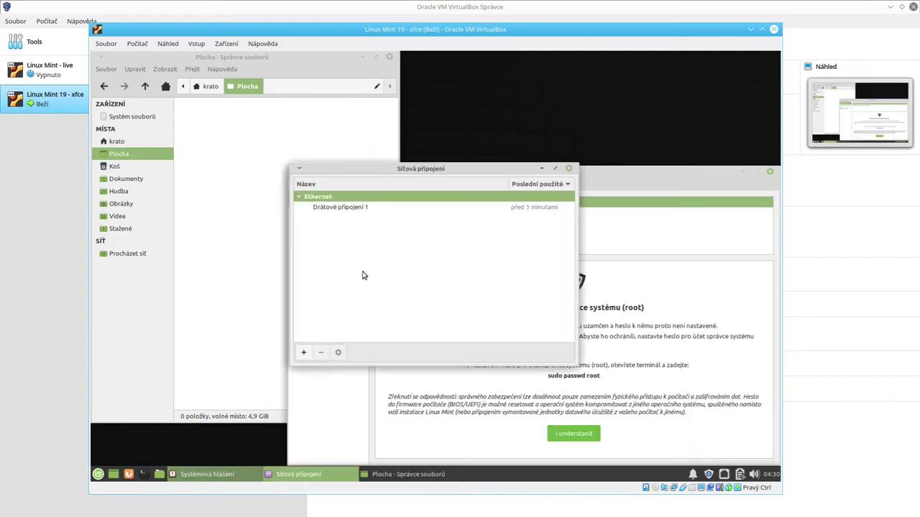
left_click(329, 208)
left_click(338, 352)
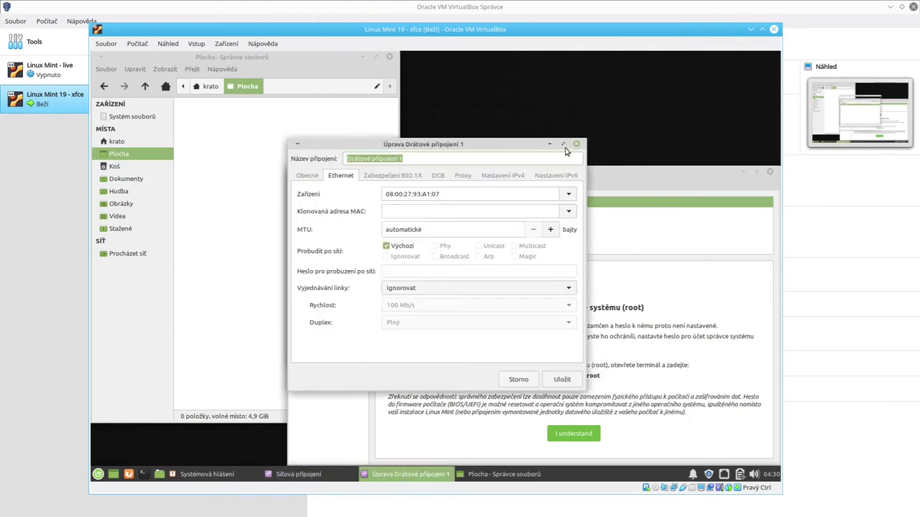
left_click(577, 144)
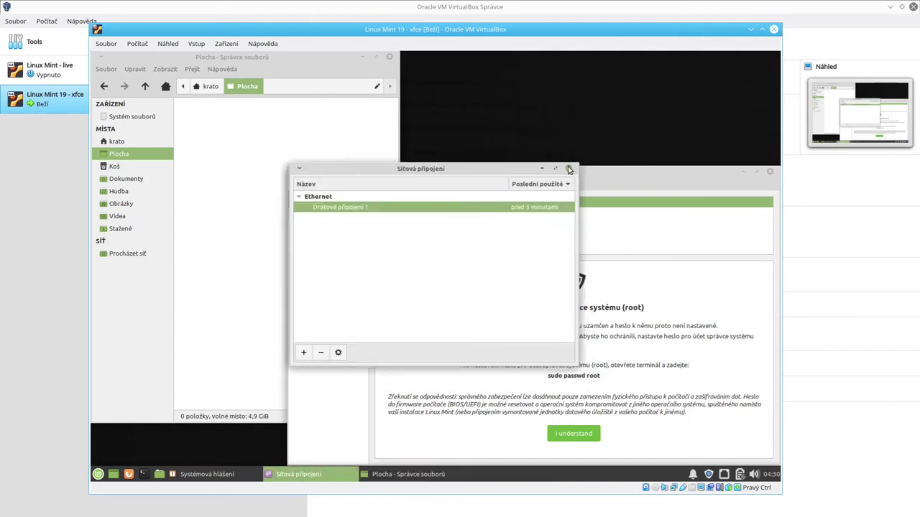
left_click(568, 171)
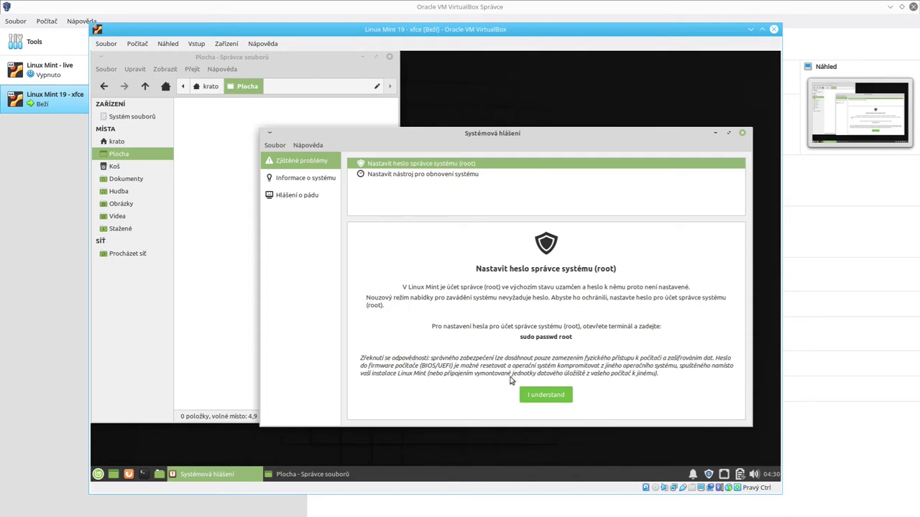
Step: Acknowledge the root password recommendation, then close the file manager from the krato home folder
left_click(540, 397)
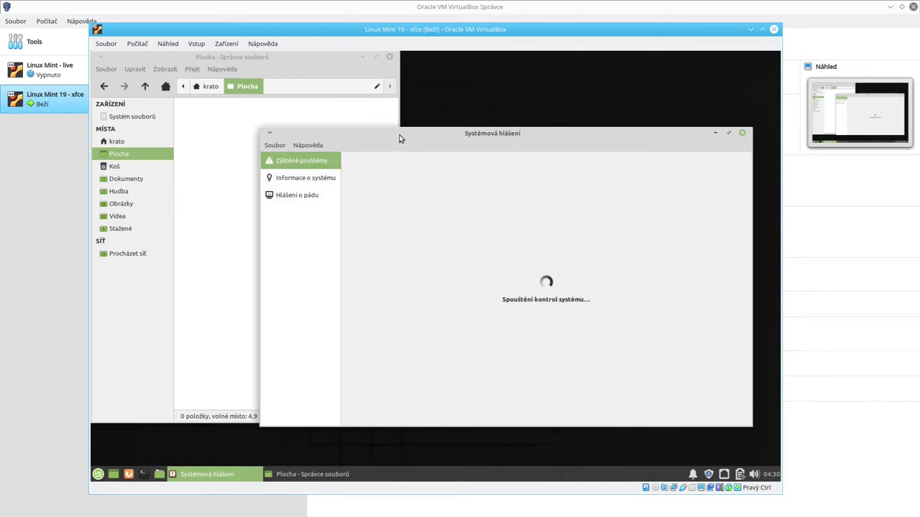
left_click_drag(400, 135, 421, 160)
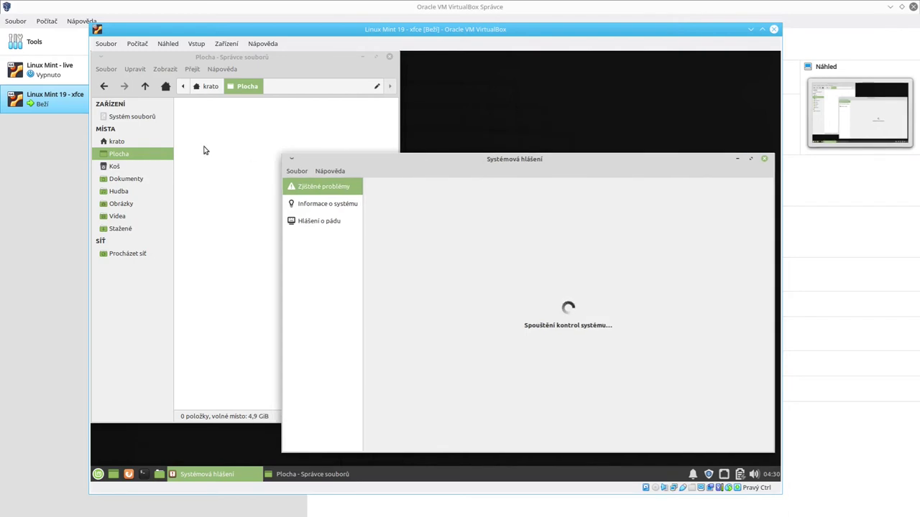
left_click(165, 87)
left_click(352, 171)
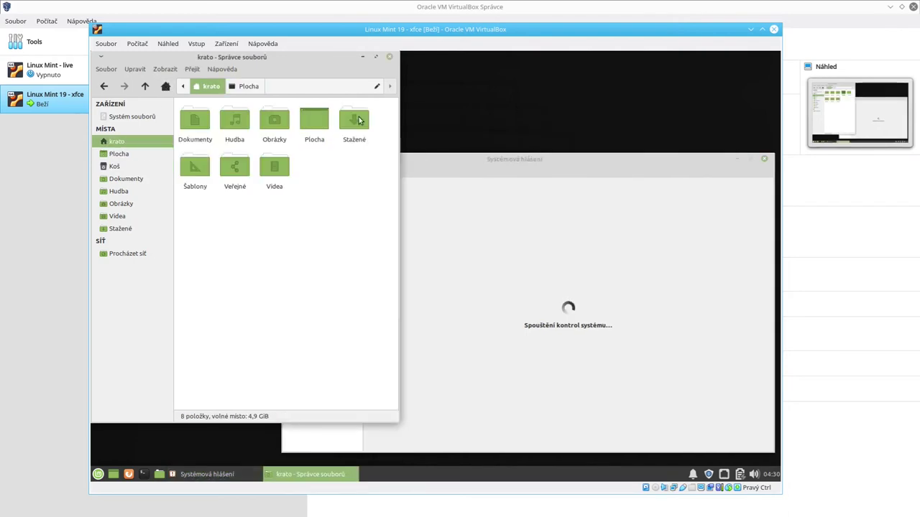
left_click_drag(207, 113, 393, 282)
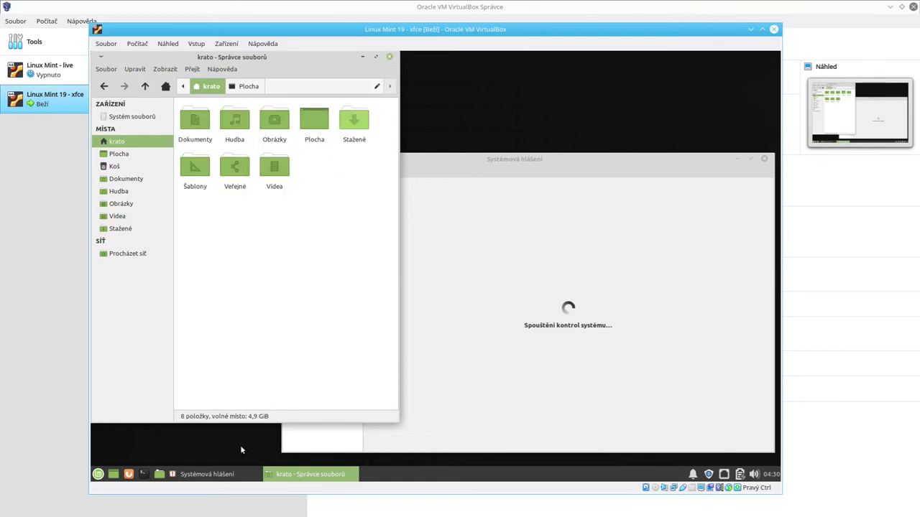
left_click(389, 58)
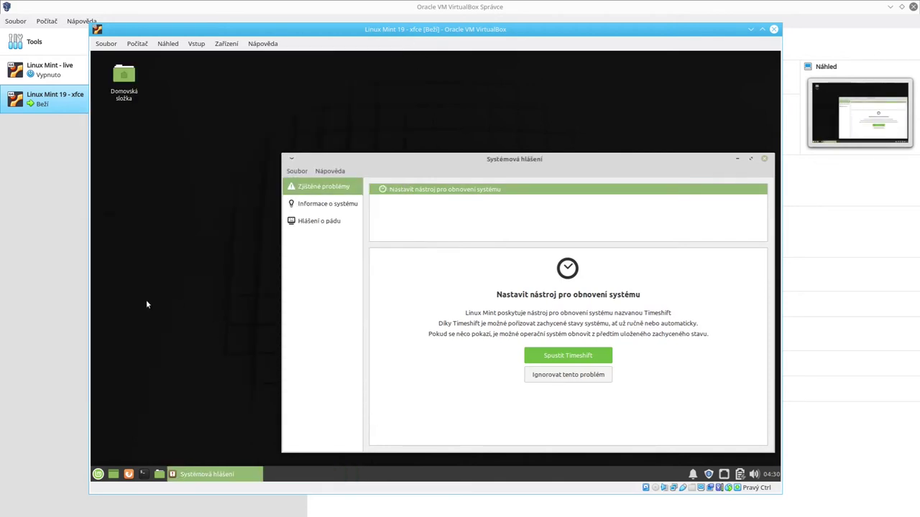
Step: Try and clear a 'gparted' menu search, start Timeshift setup, then close System Reports
left_click(98, 475)
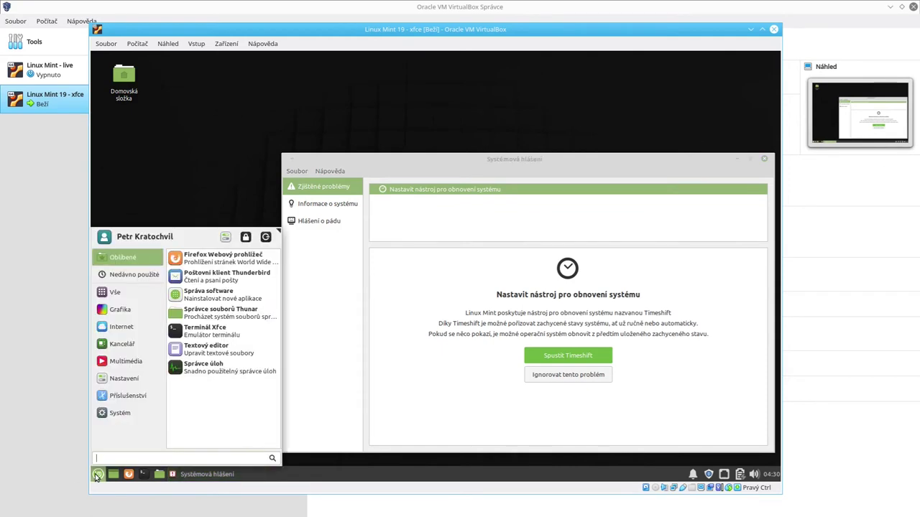
type("gparte")
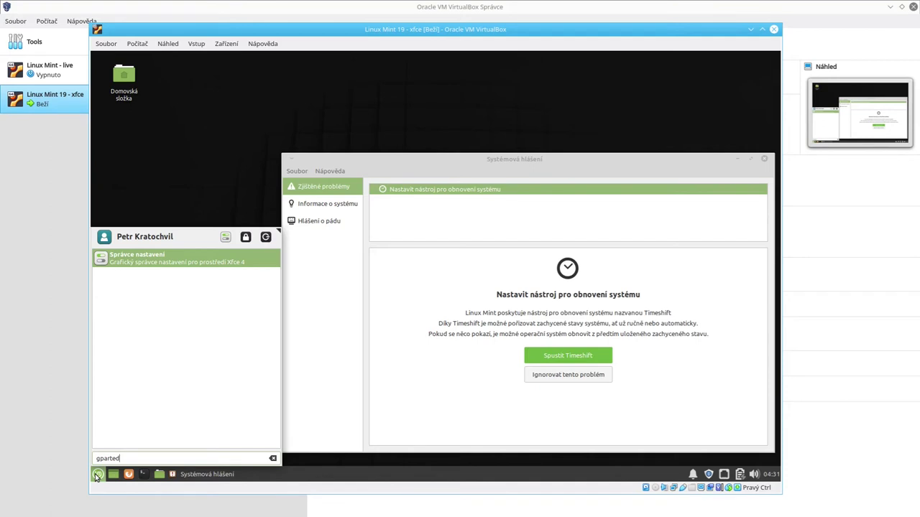
type("d")
key("BackSpace")
key("BackSpace")
key("BackSpace")
key("BackSpace")
key("BackSpace")
key("BackSpace")
key("BackSpace")
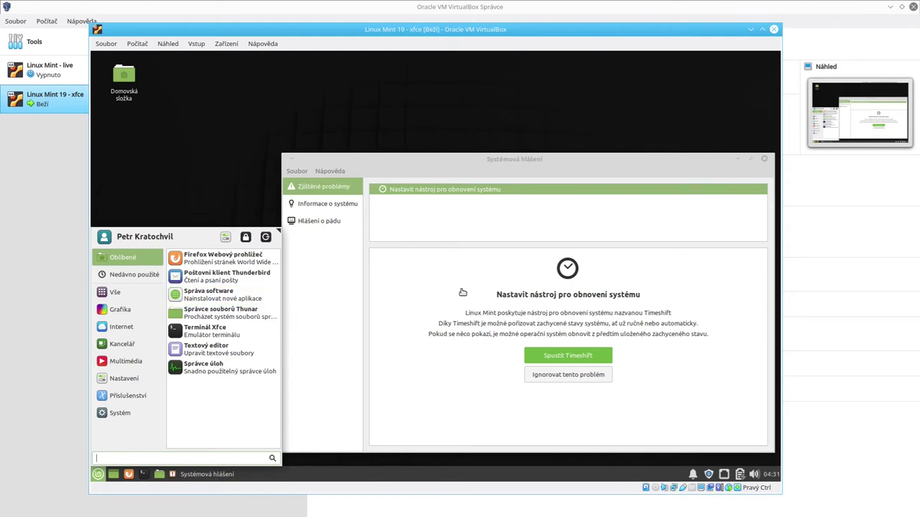
left_click(573, 168)
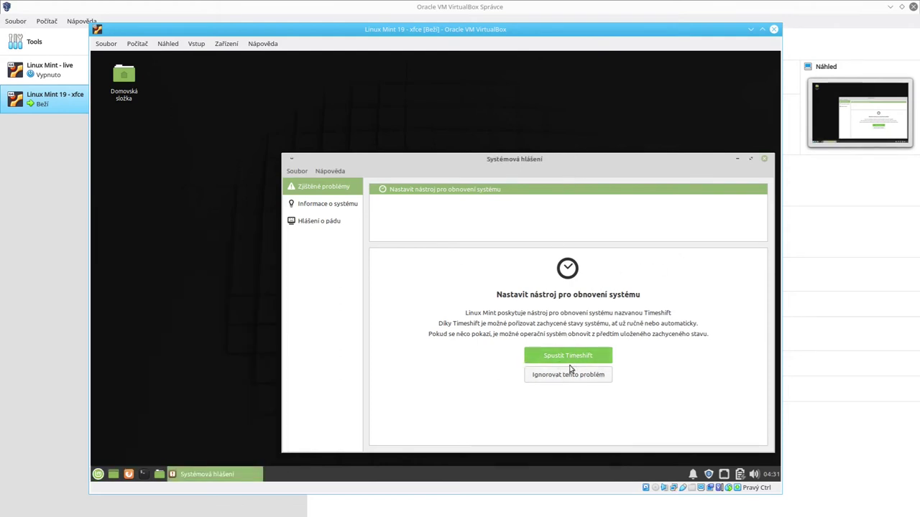
left_click(587, 356)
left_click(766, 158)
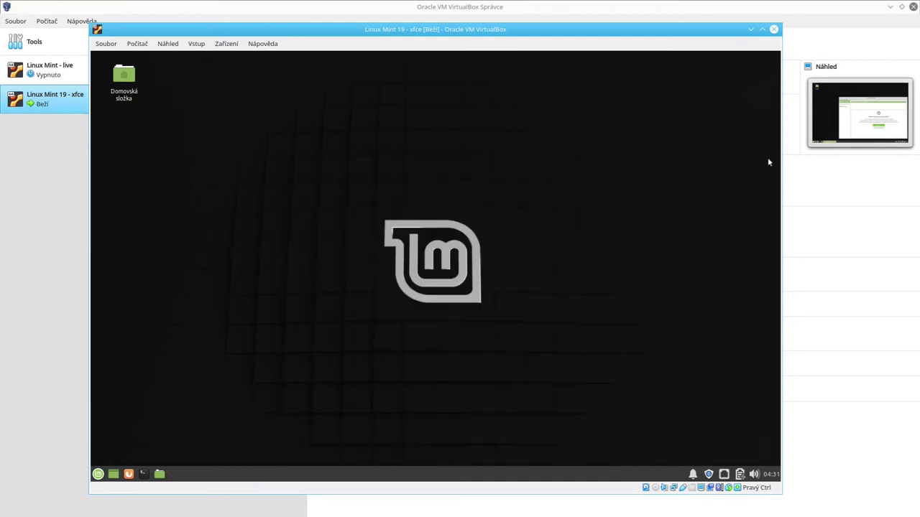
Step: Launch Správa software, search 'chromi', and open the Chromium-browser package page
left_click(99, 477)
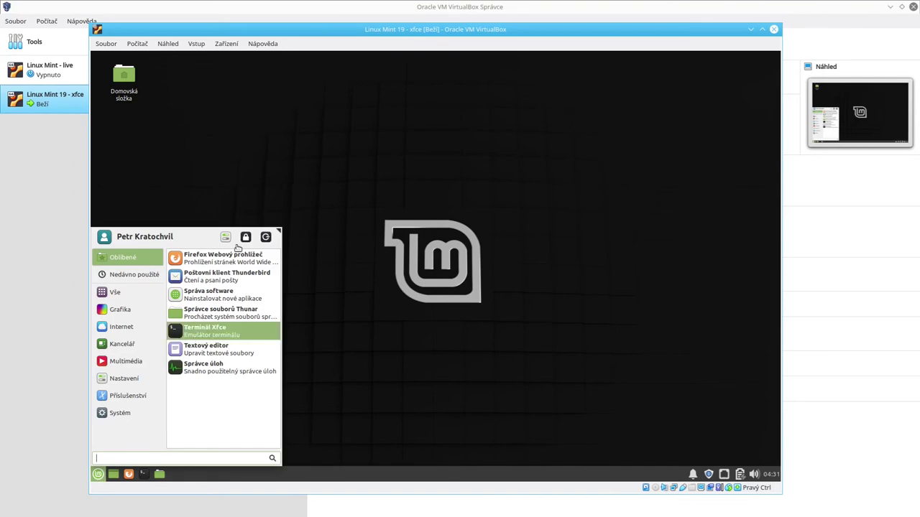
left_click(208, 304)
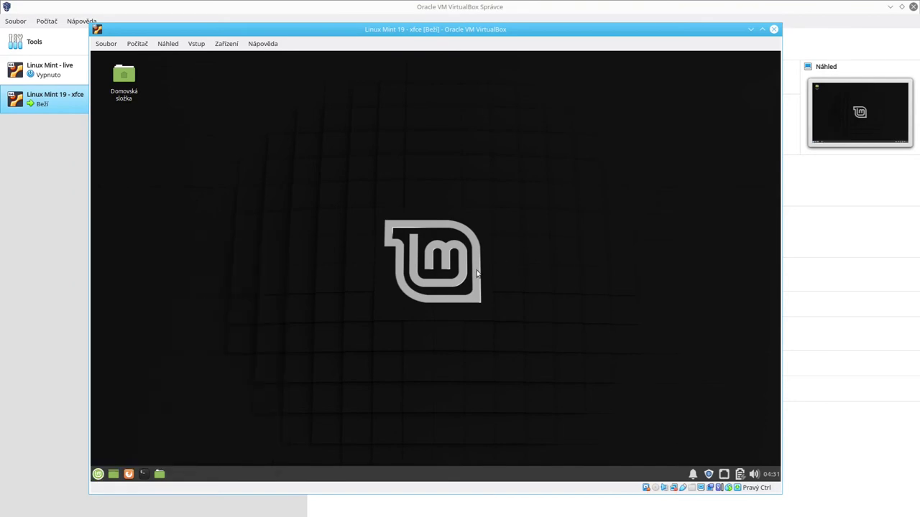
left_click_drag(423, 117, 414, 118)
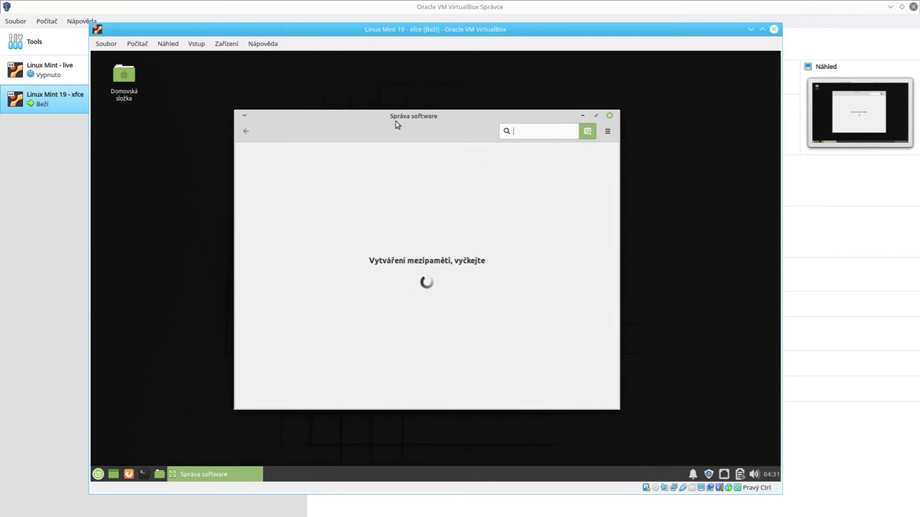
left_click_drag(396, 122, 397, 121)
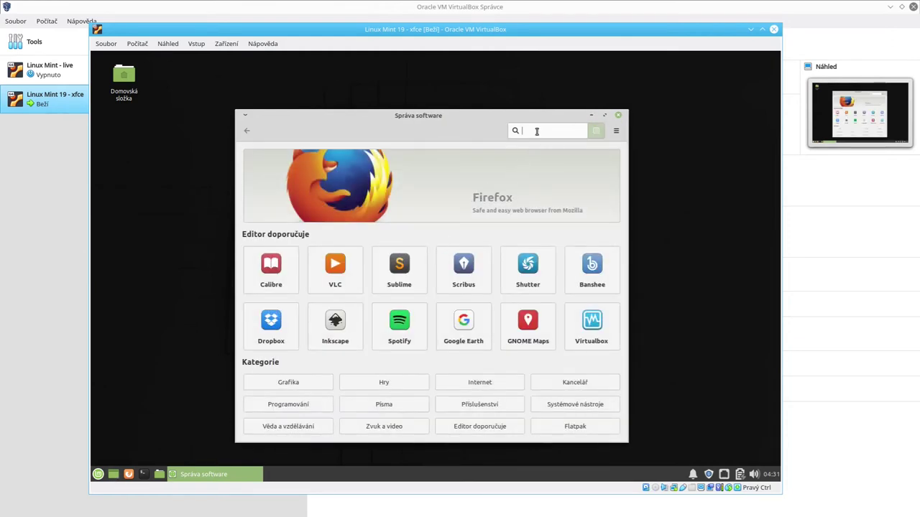
type("chromium")
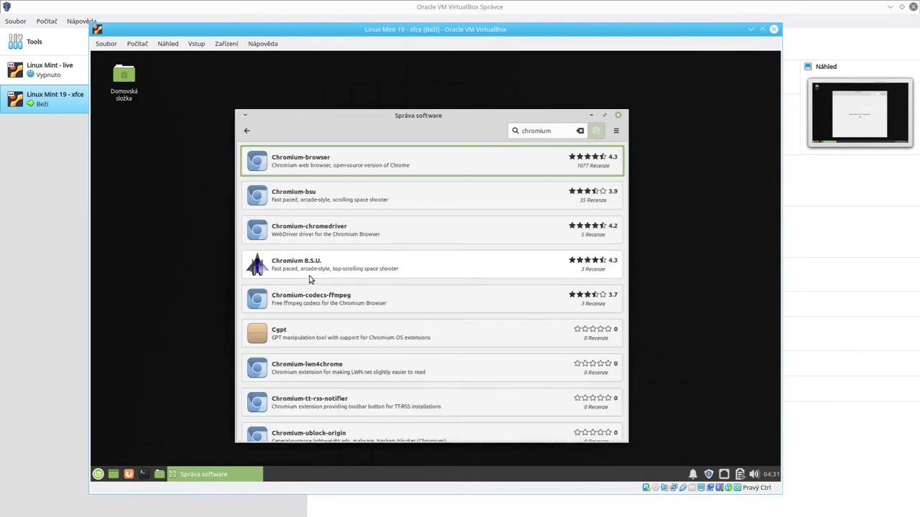
left_click(351, 162)
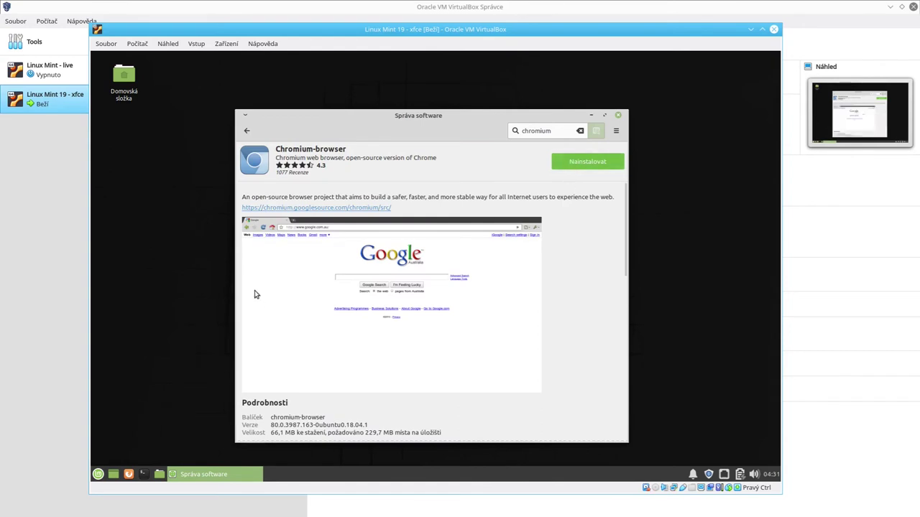
Step: Authorize the Chromium-browser install with the password, then search Software Manager for 'screen'
left_click(578, 162)
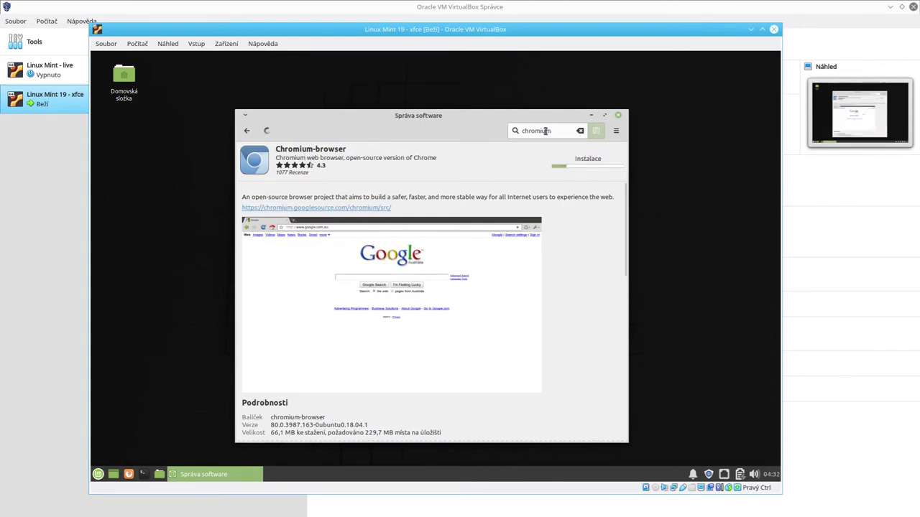
double_click(546, 131)
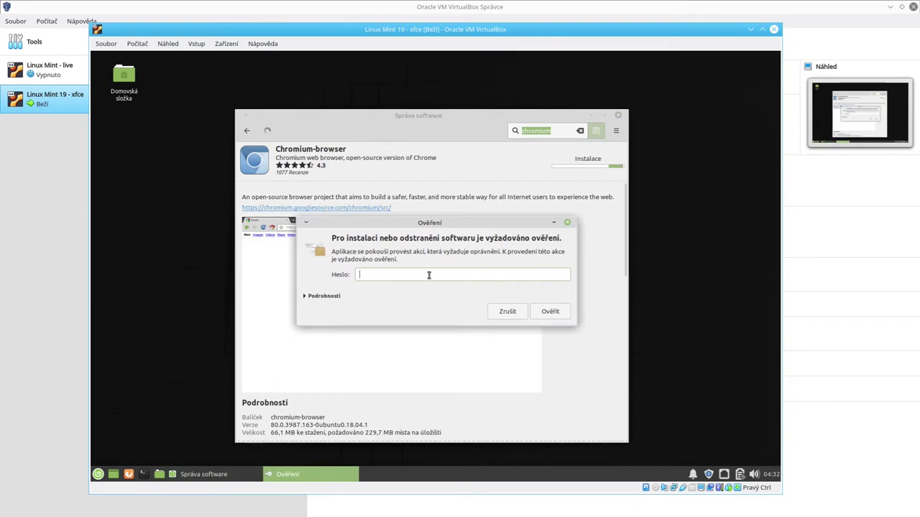
type("•••••")
key("Return")
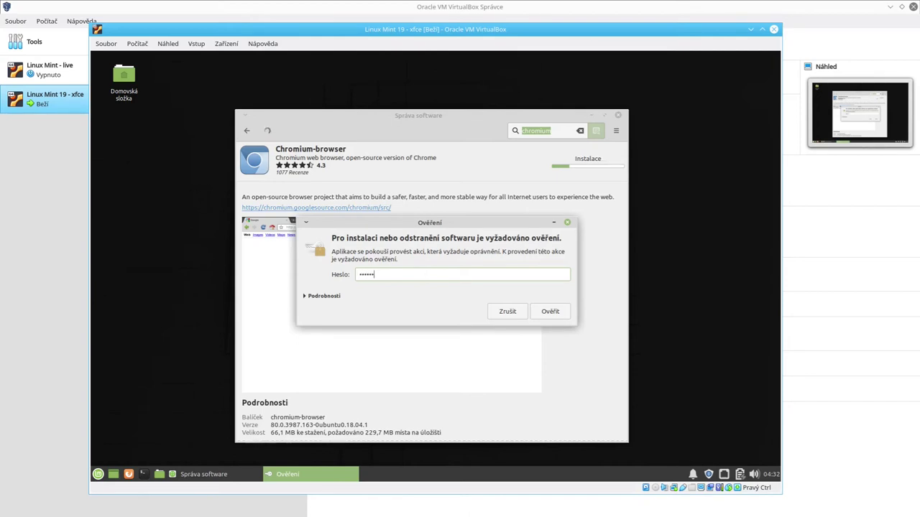
key("Return")
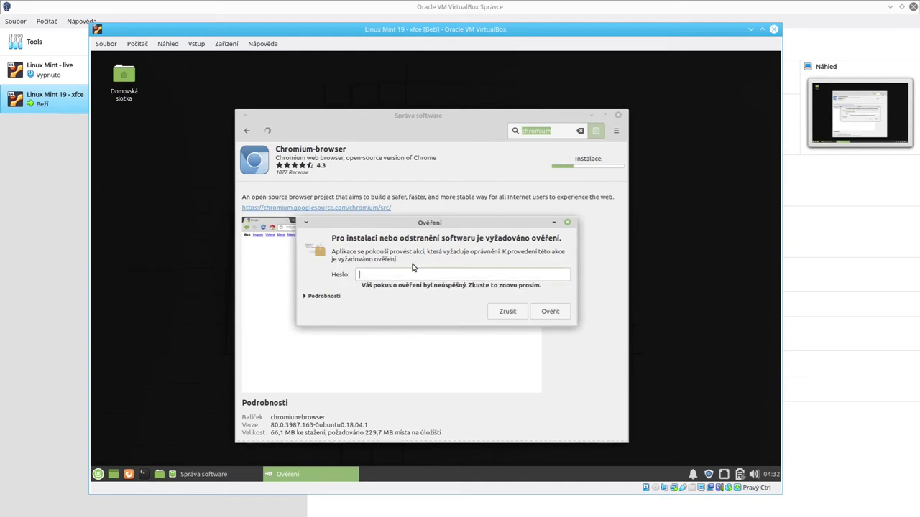
key("Return")
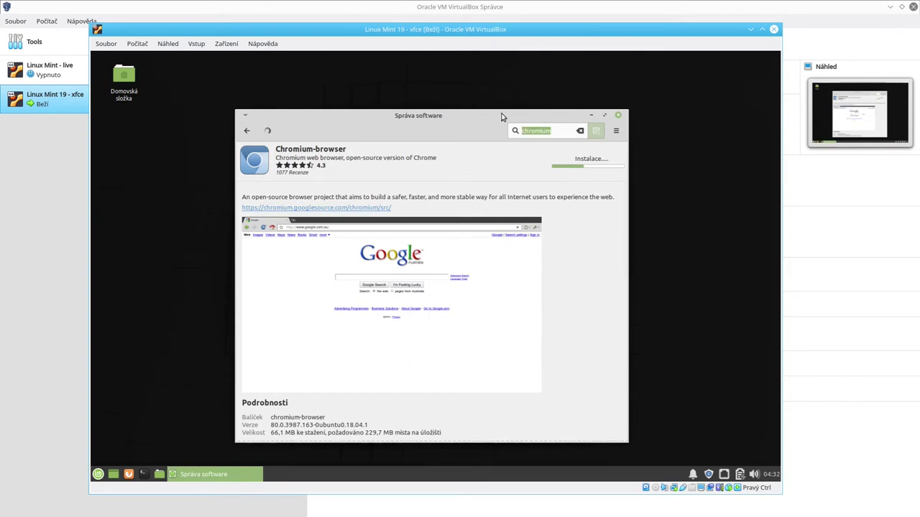
type("screen")
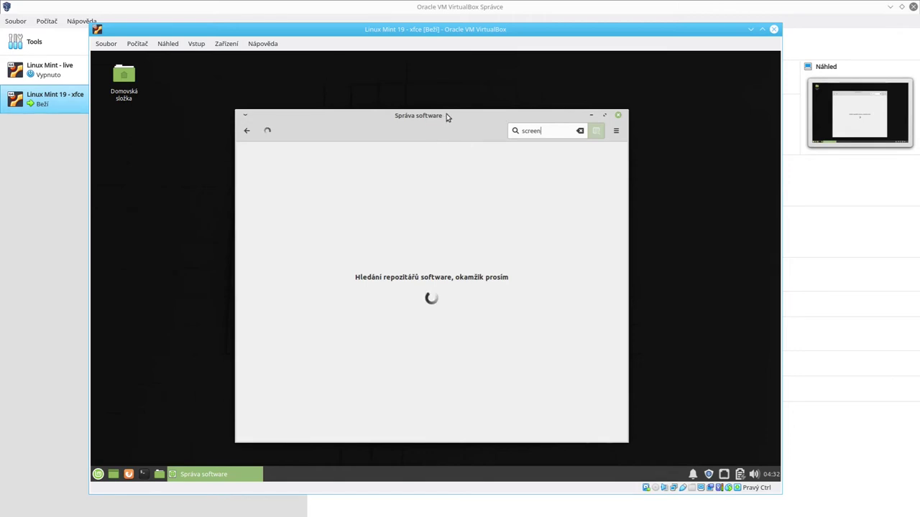
Step: Open a guest terminal, move it over Software Manager, then close it with exit
left_click(145, 475)
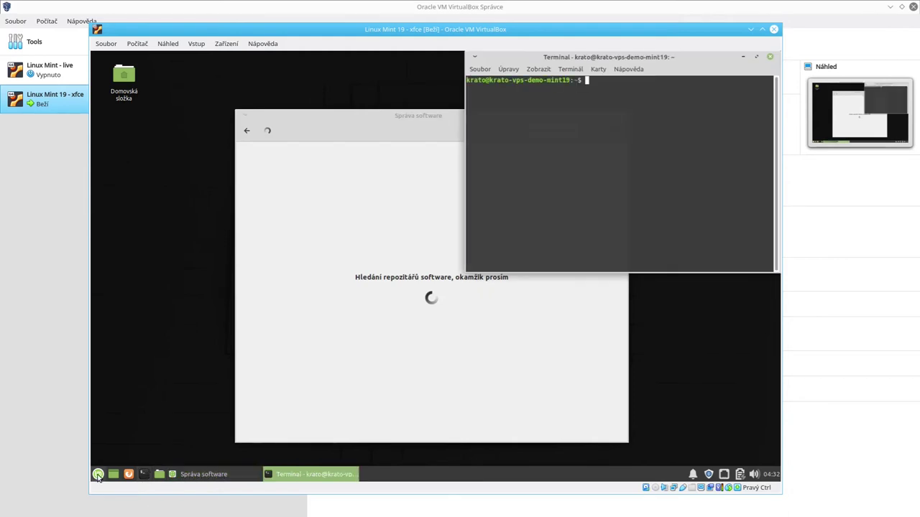
left_click(98, 474)
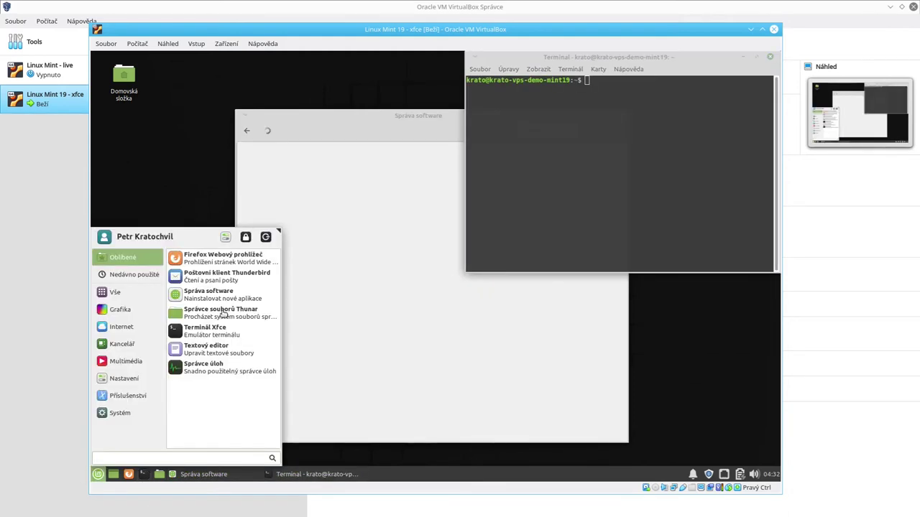
left_click(588, 56)
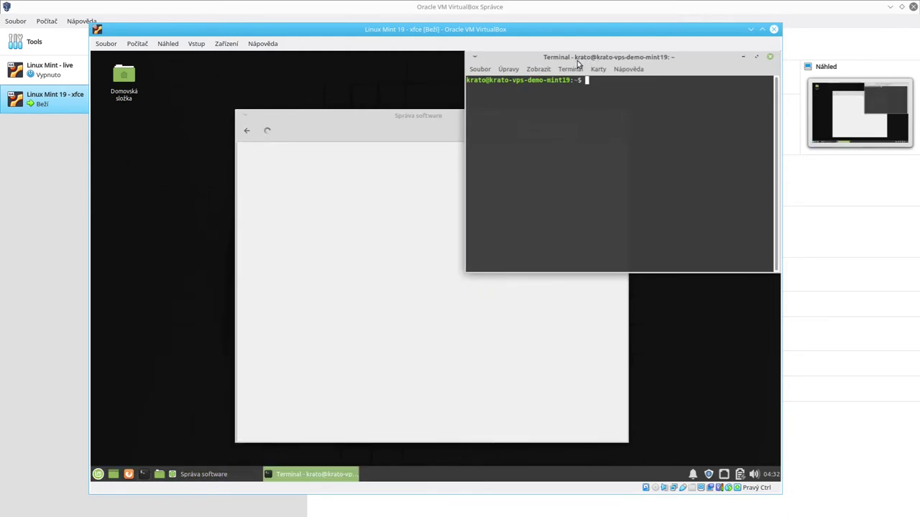
left_click_drag(576, 63, 261, 161)
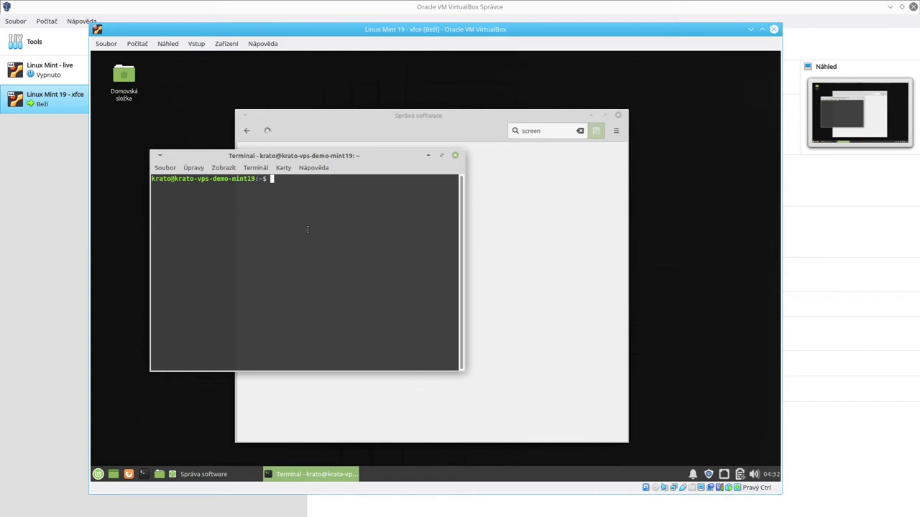
type("exit")
key("Return")
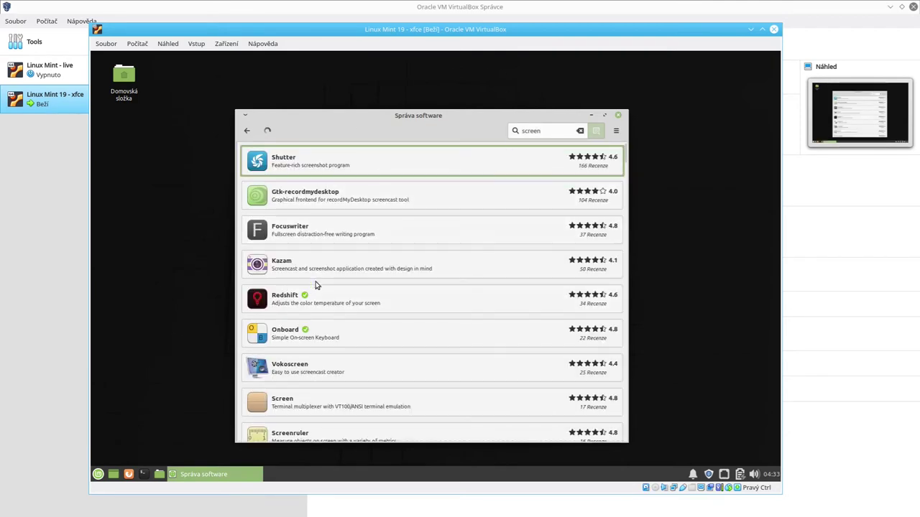
Step: Install the Screen package, then replace the search text with 'gparted'
left_click(302, 407)
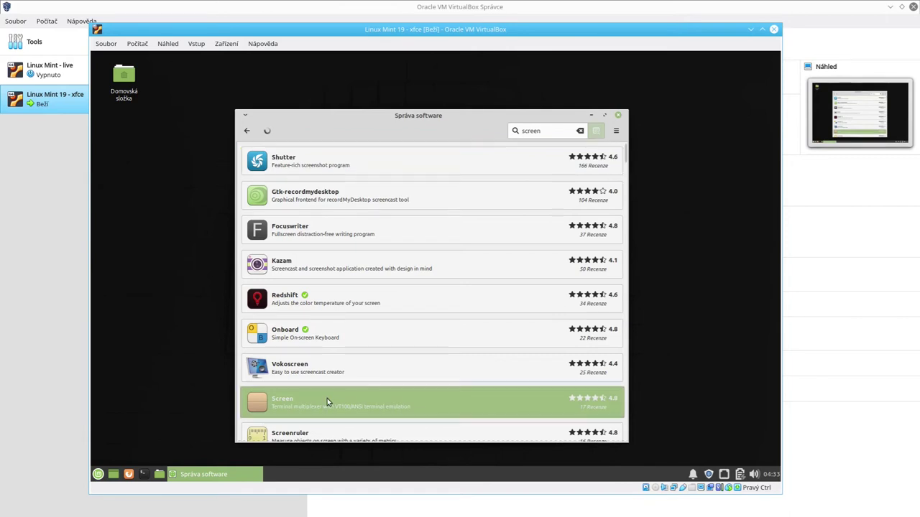
left_click(581, 161)
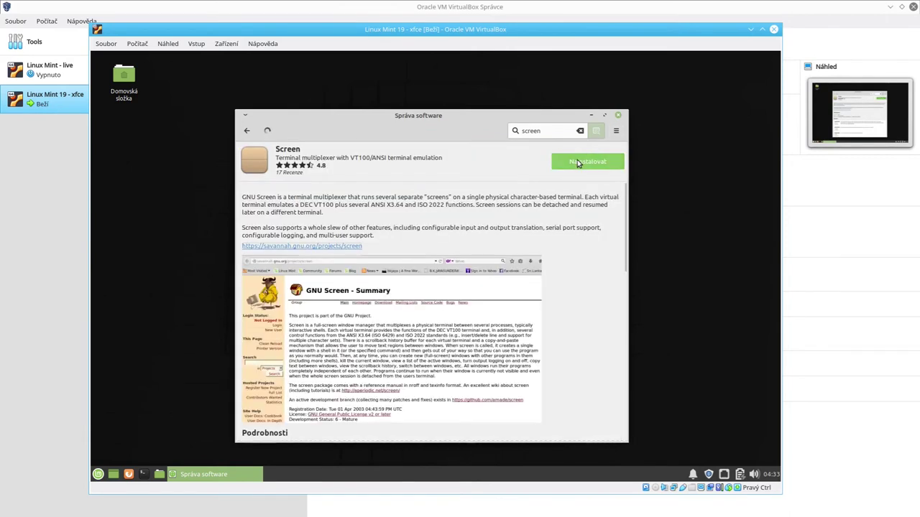
double_click(534, 129)
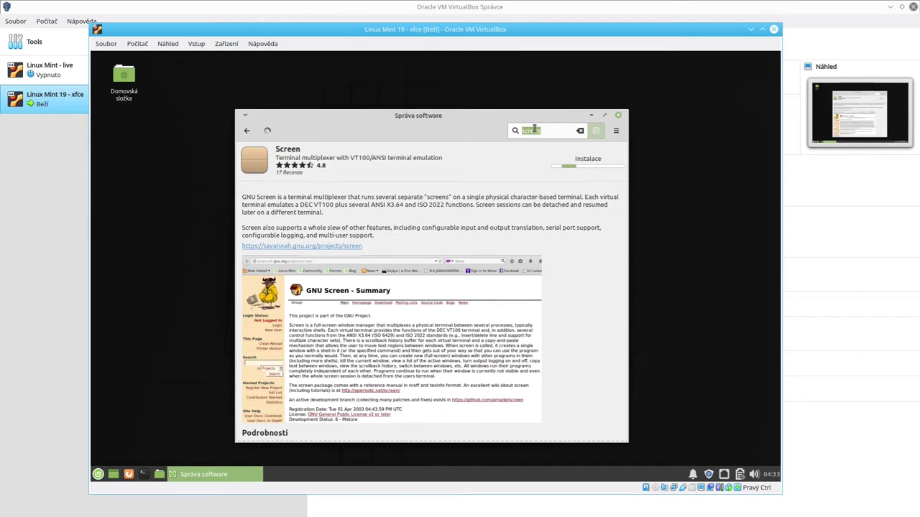
key("BackSpace")
type("gpart")
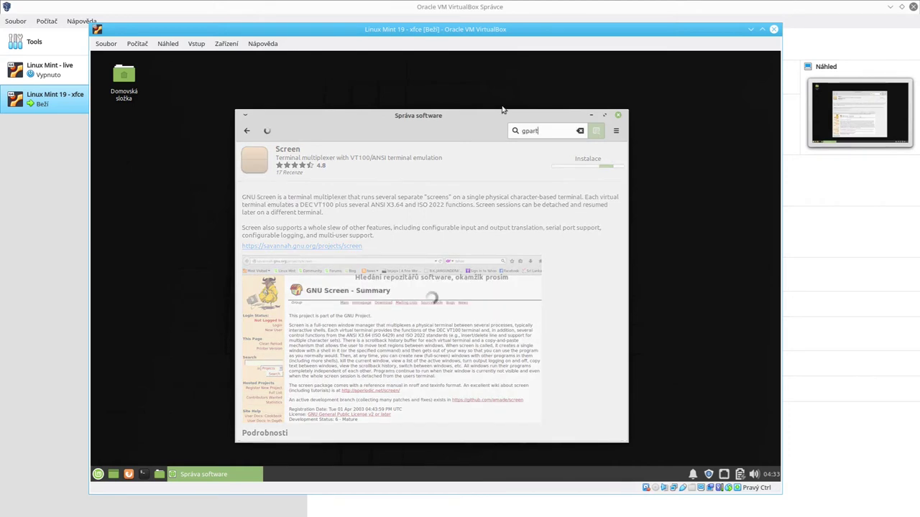
type("ed")
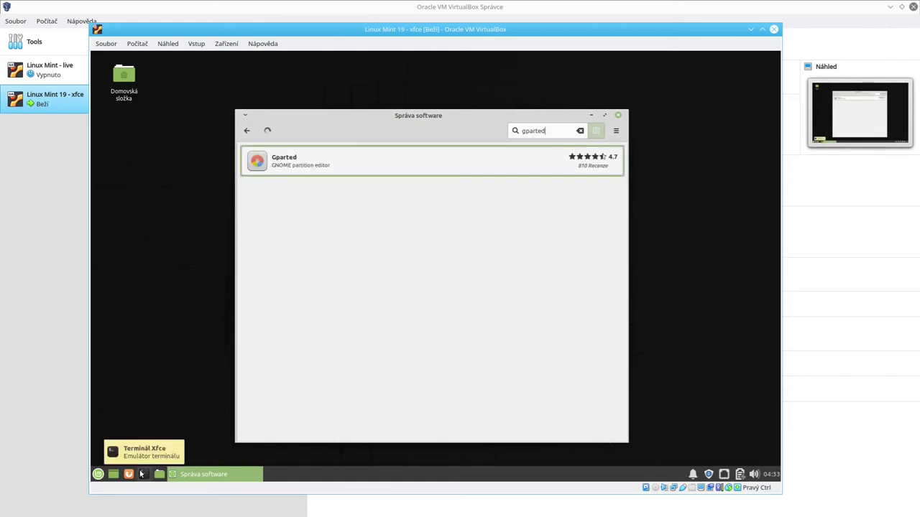
Step: Open Gparted and accept the extra libutempter0 dependency (558.4KB download)
left_click(316, 173)
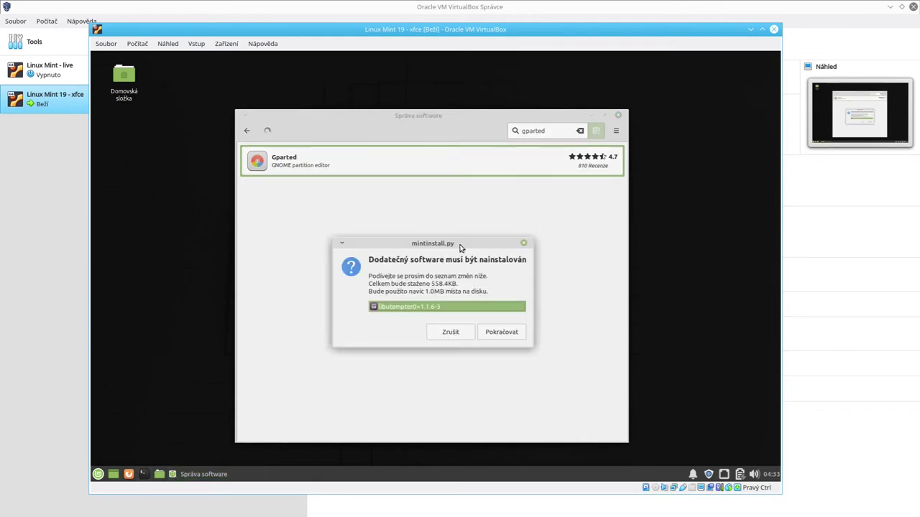
left_click(500, 333)
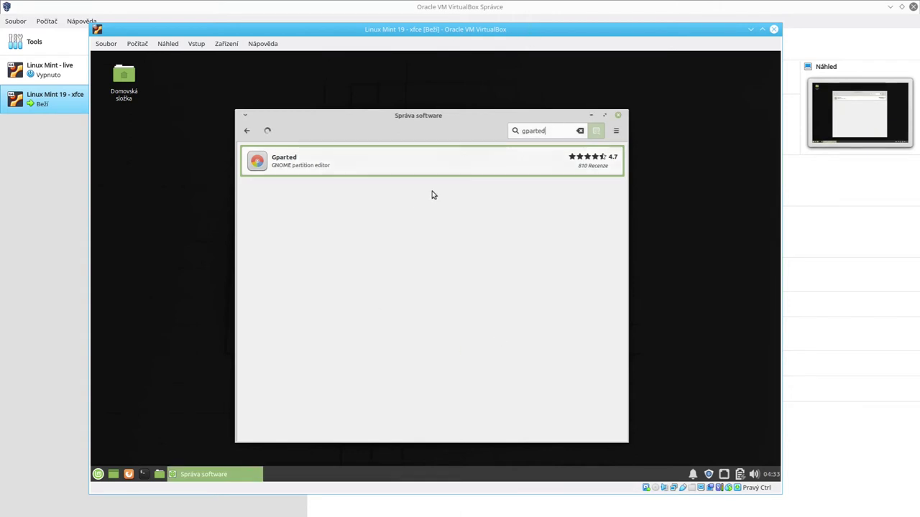
Step: Install Gparted from its details page, then select the search field text
left_click(335, 162)
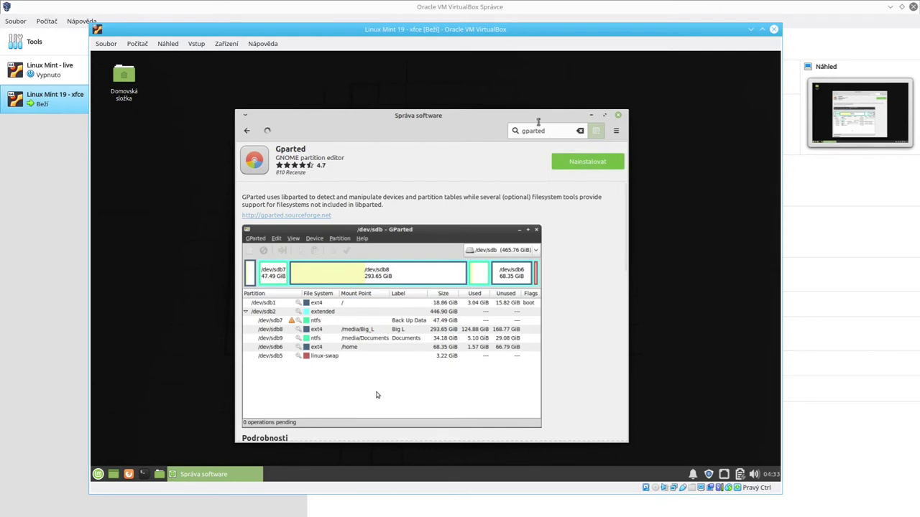
left_click(562, 161)
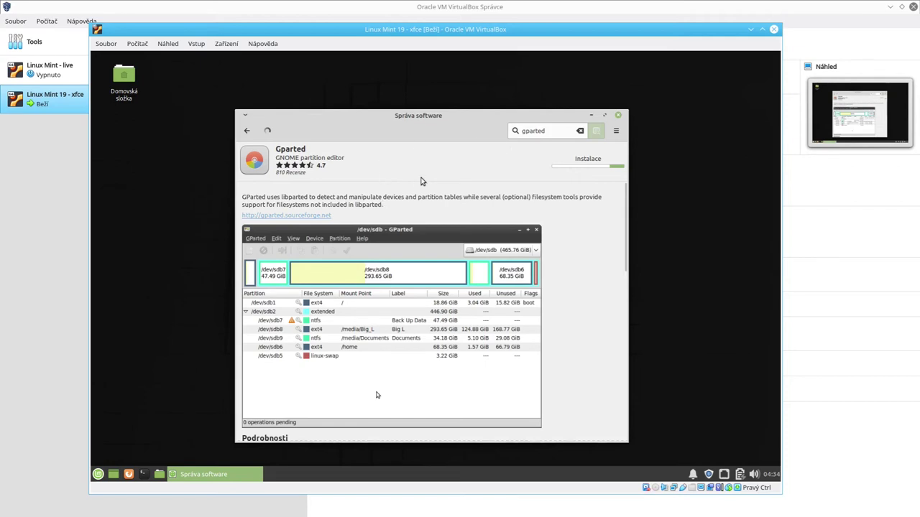
double_click(533, 132)
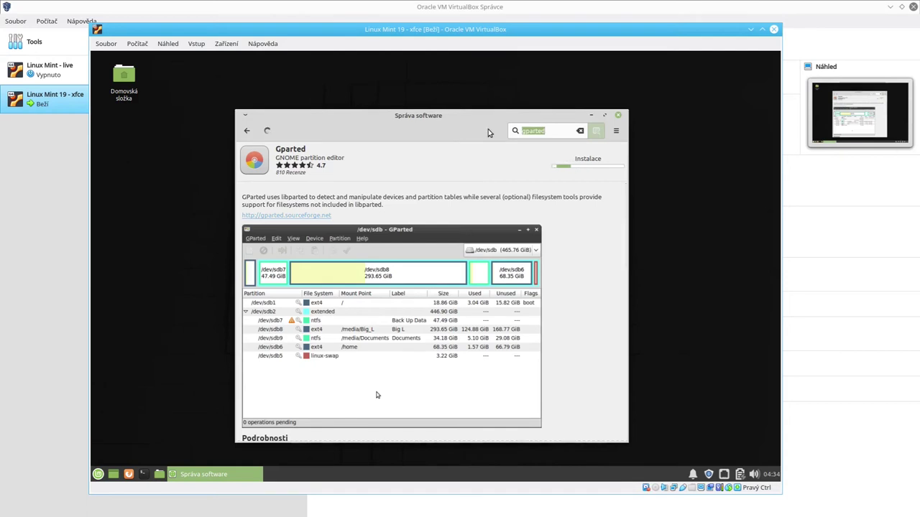
Step: Search for 'skype', look through its package page and reviews, then go back to the home page
type("skype")
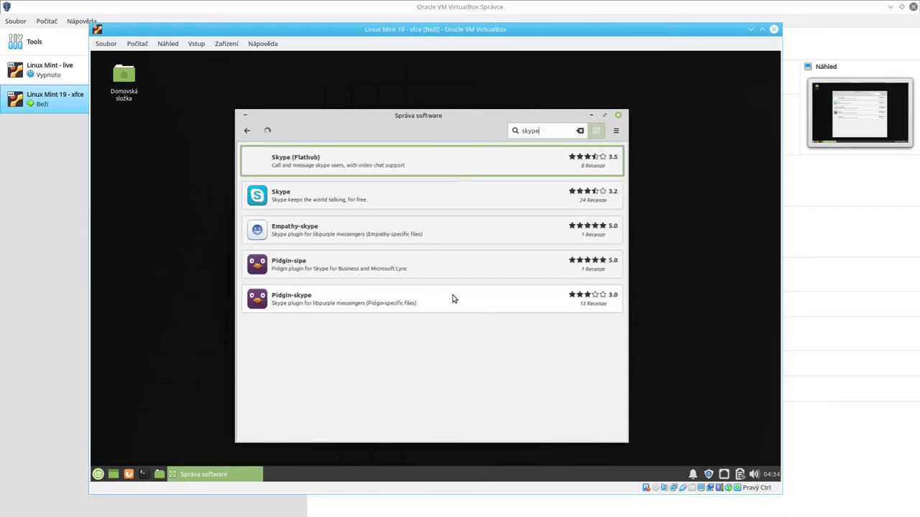
left_click(328, 207)
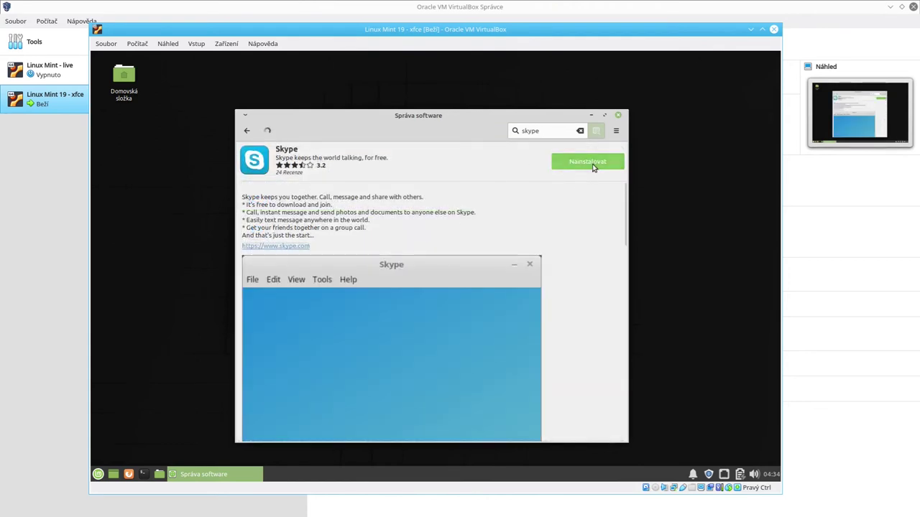
left_click(593, 165)
scroll(563, 322, "down", 15)
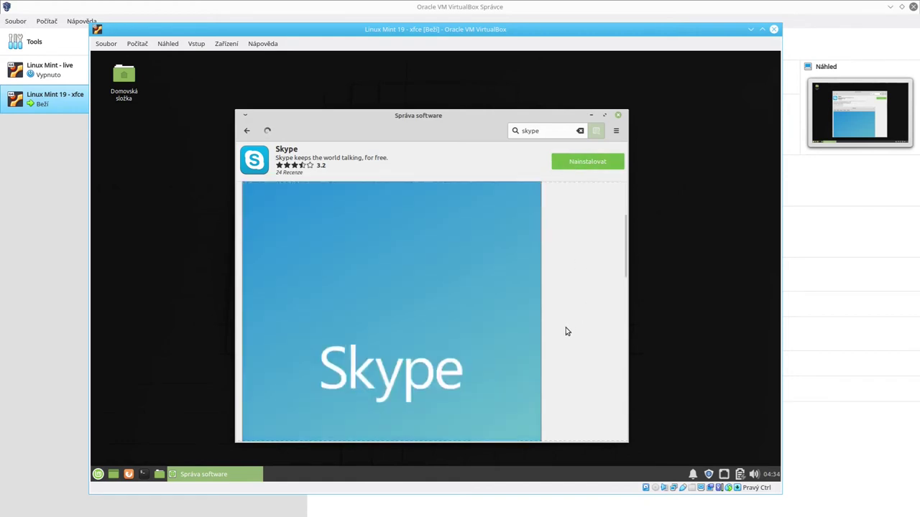
scroll(485, 316, "up", 12)
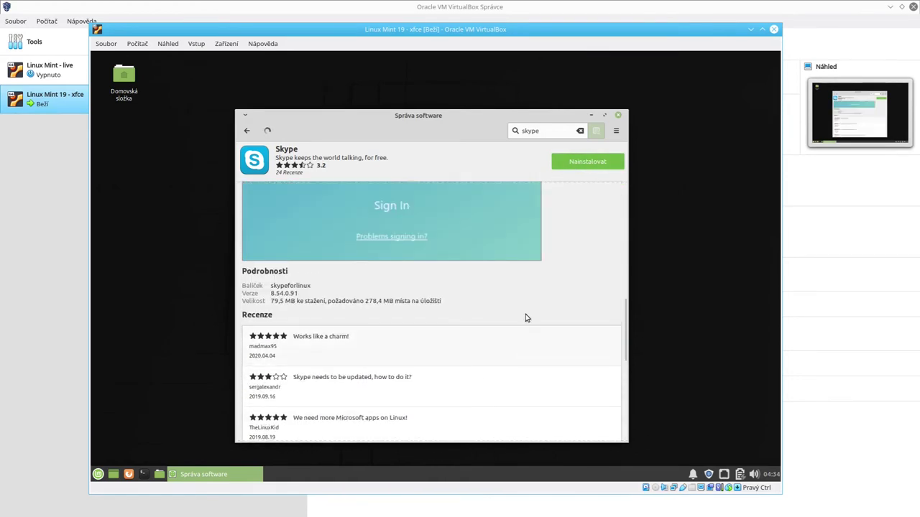
scroll(500, 294, "down", 12)
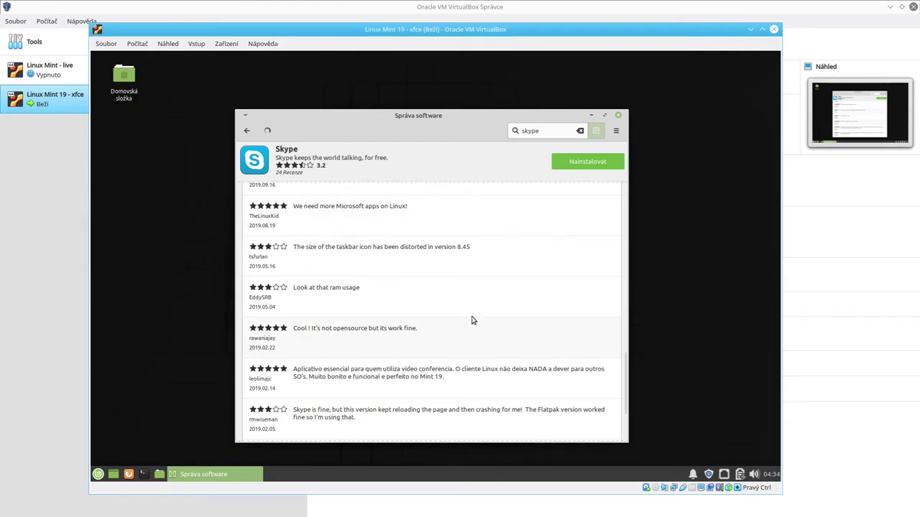
scroll(471, 320, "up", 15)
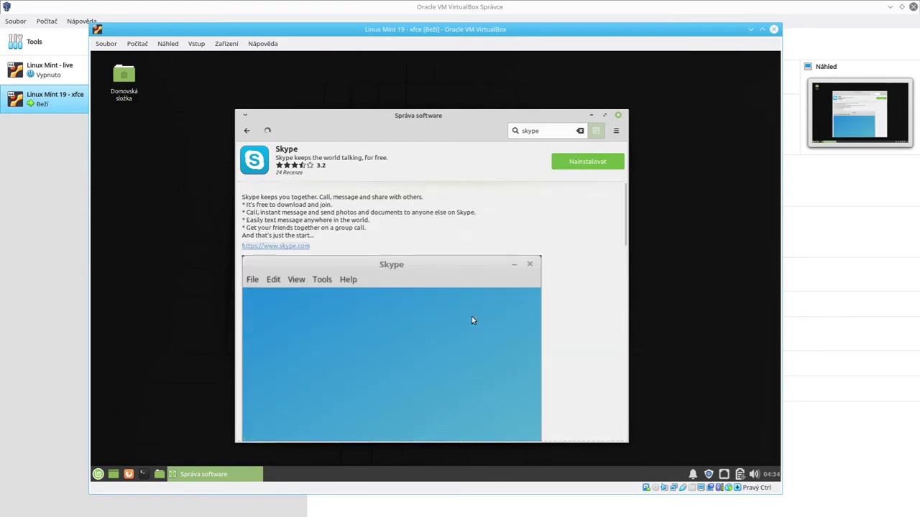
left_click(246, 130)
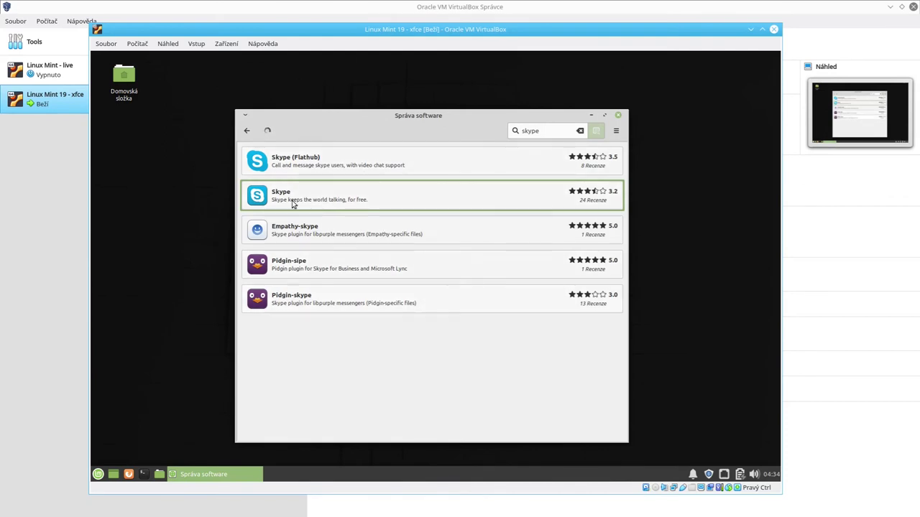
left_click(247, 130)
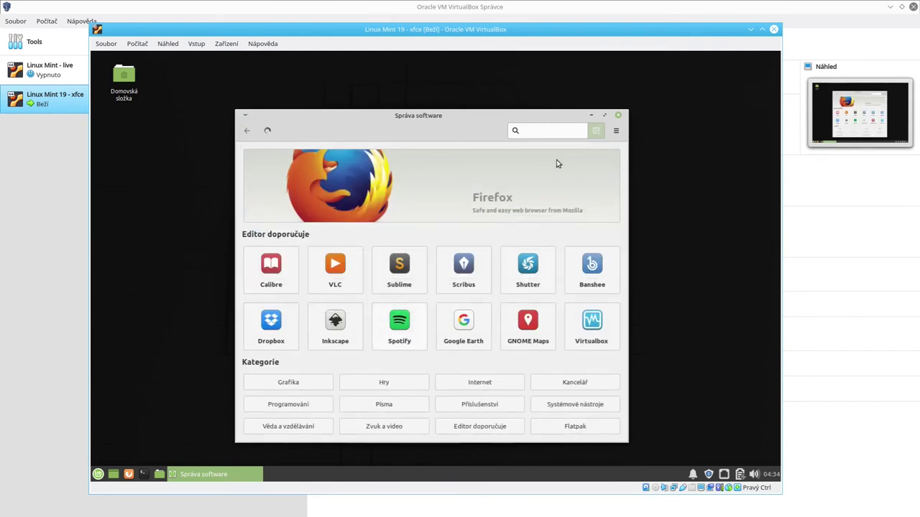
Step: Follow Gparted's install from the active tasks list until its page offers Launch and Remove
left_click(266, 131)
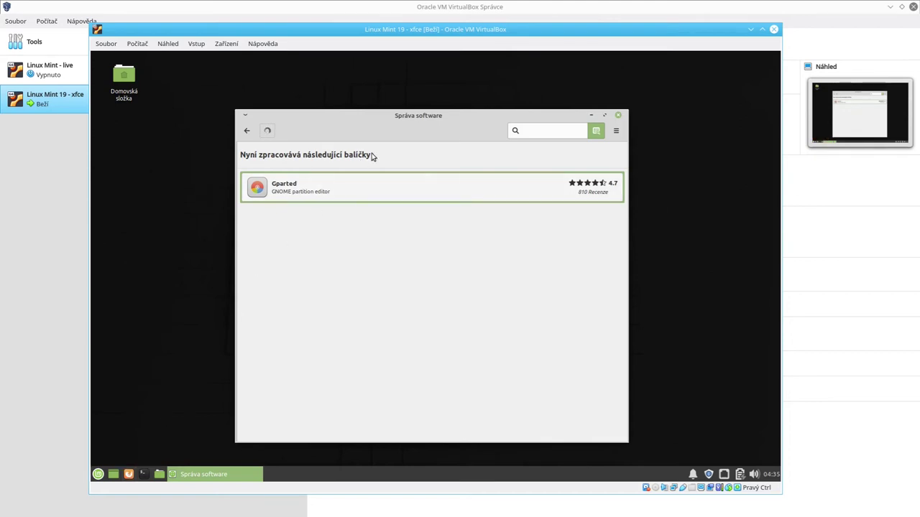
left_click(360, 191)
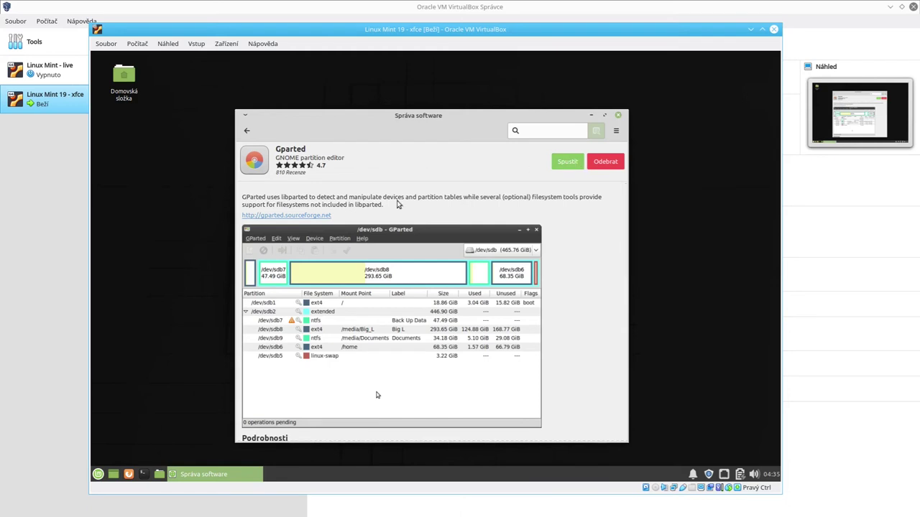
Step: Find 'gpart' in the Mint menu, add GParted to Favourites, and close Software Manager
left_click(97, 475)
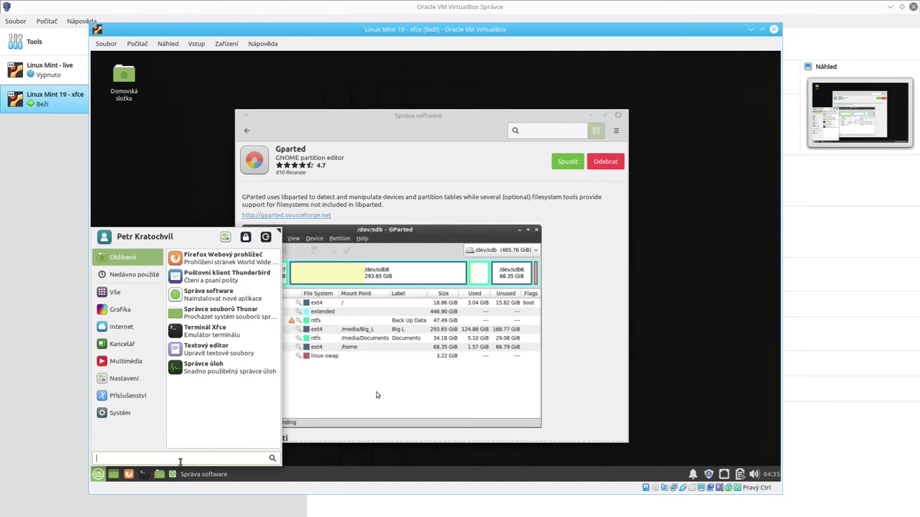
type("gpar")
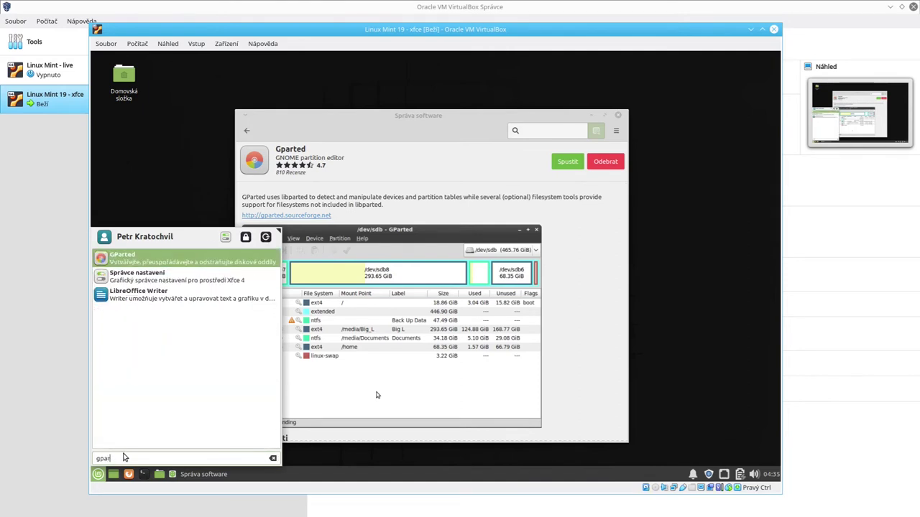
type("t")
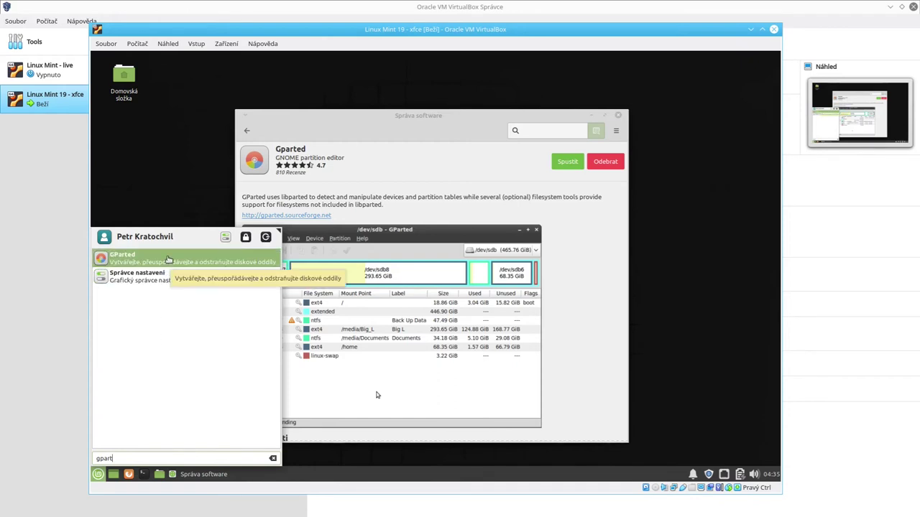
right_click(168, 259)
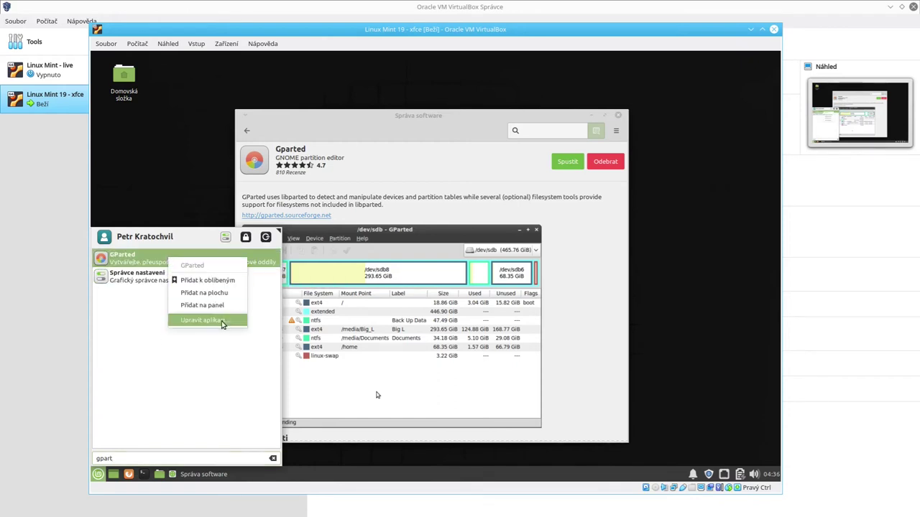
left_click(206, 283)
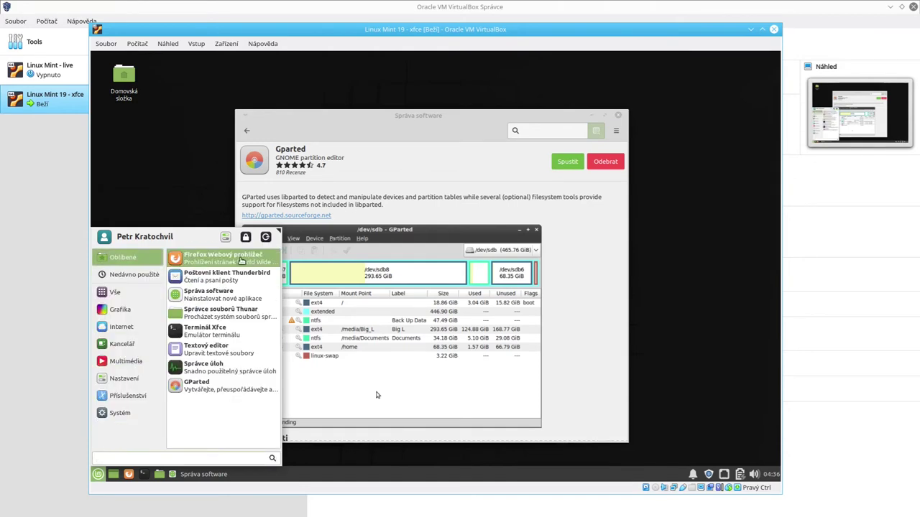
mouse_move(213, 389)
left_mouse_down()
mouse_move(214, 282)
mouse_move(216, 406)
mouse_move(206, 392)
left_mouse_up()
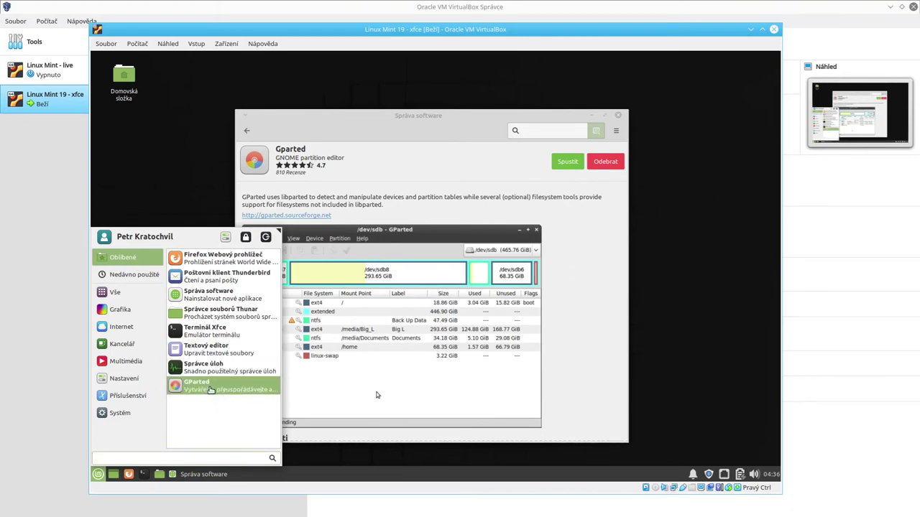
left_click(619, 113)
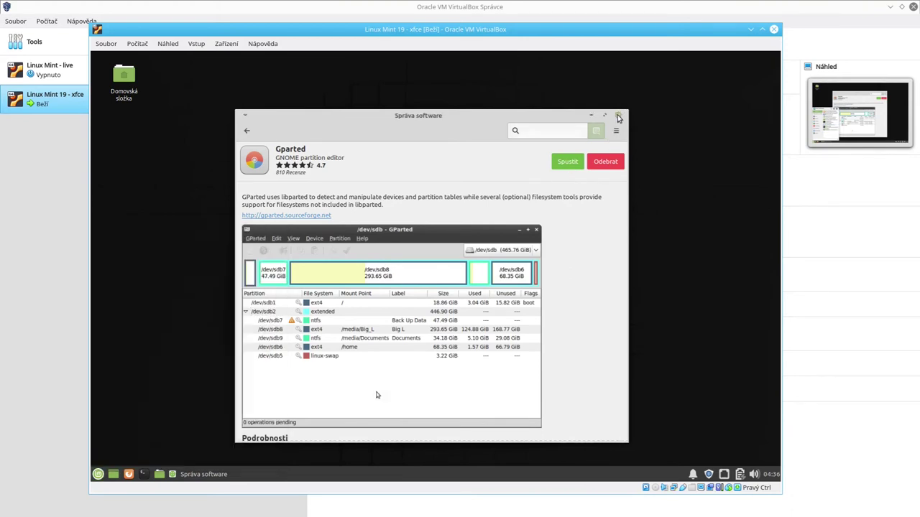
left_click(619, 113)
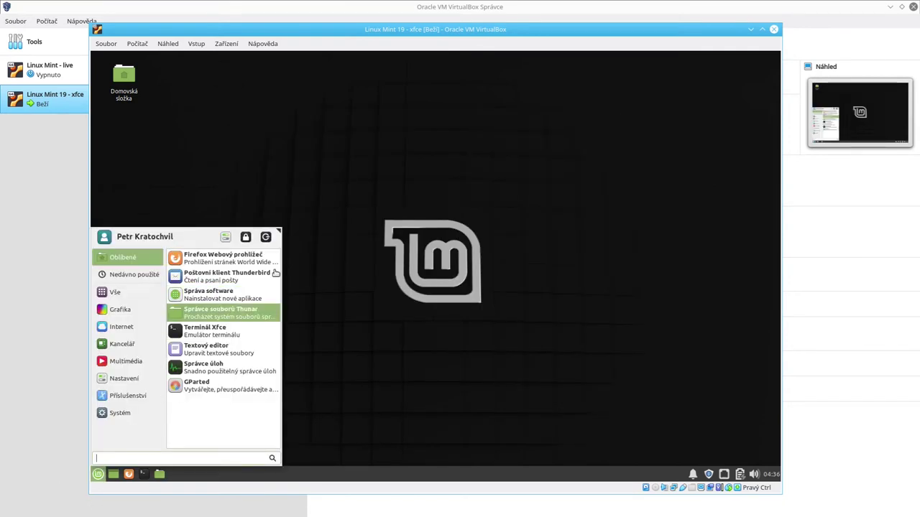
Step: Launch GParted from Favourites with the root password and maximize its window
left_click(212, 385)
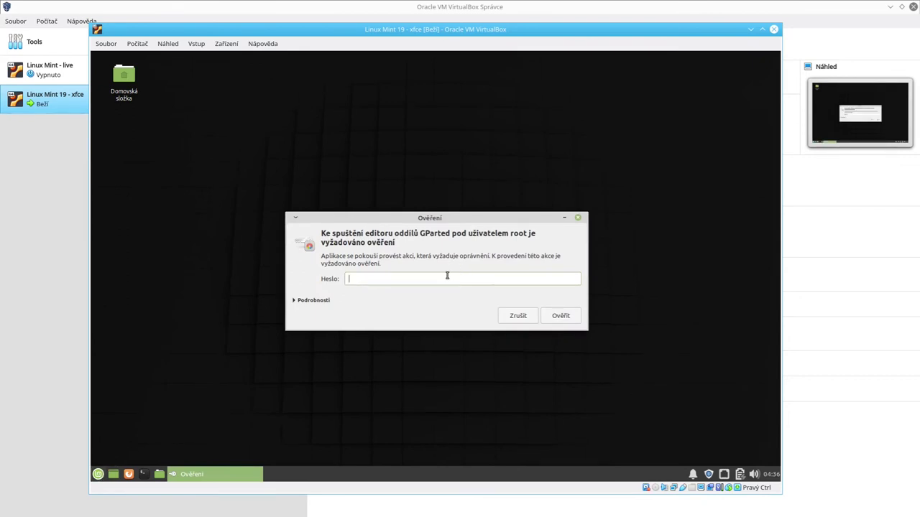
key("Return")
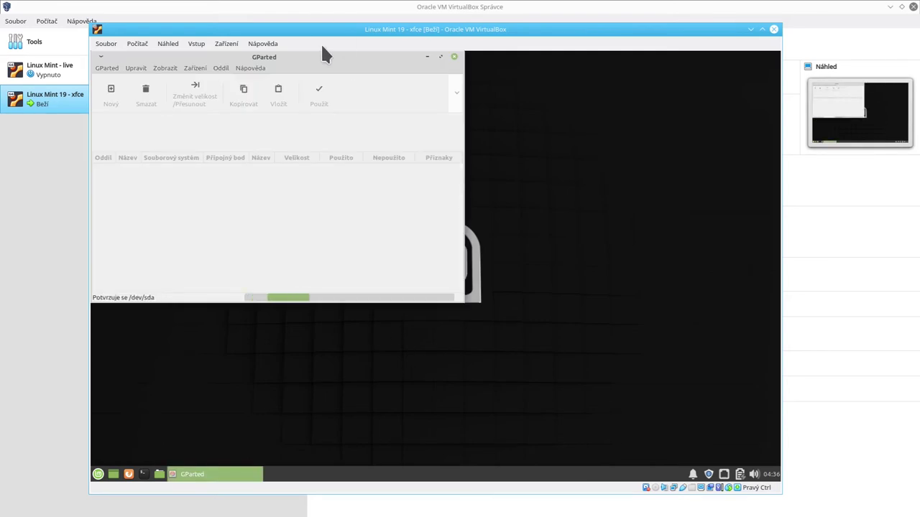
left_click(440, 58)
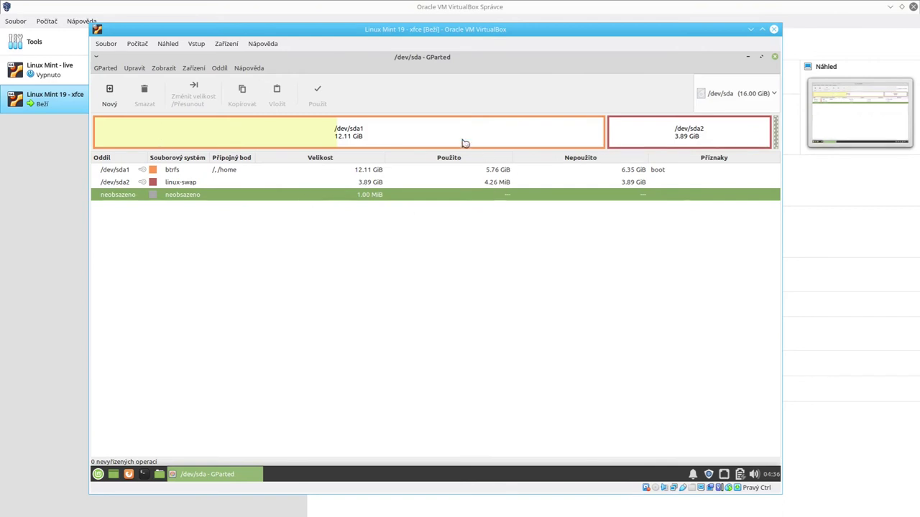
Step: Inspect the /dev/sda1 btrfs (12.11 GiB) and /dev/sda2 linux-swap (3.89 GiB) partitions
left_click(220, 147)
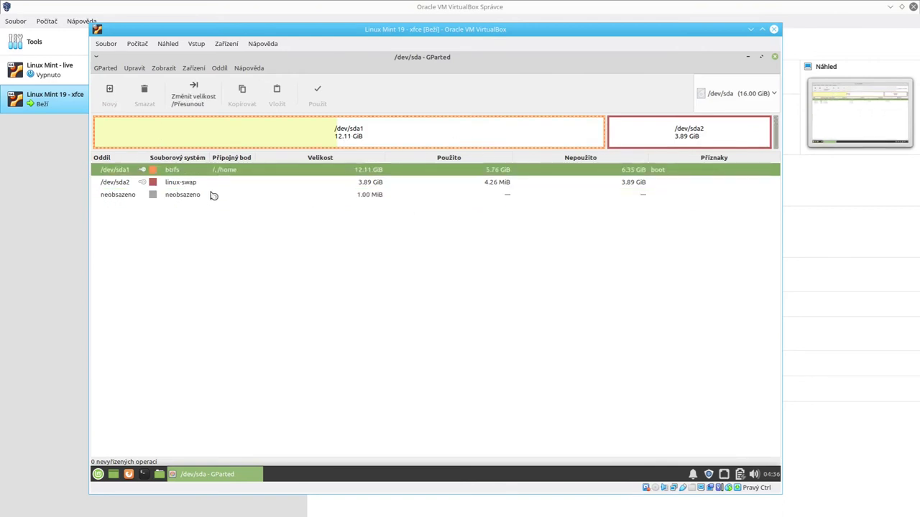
left_click(175, 173)
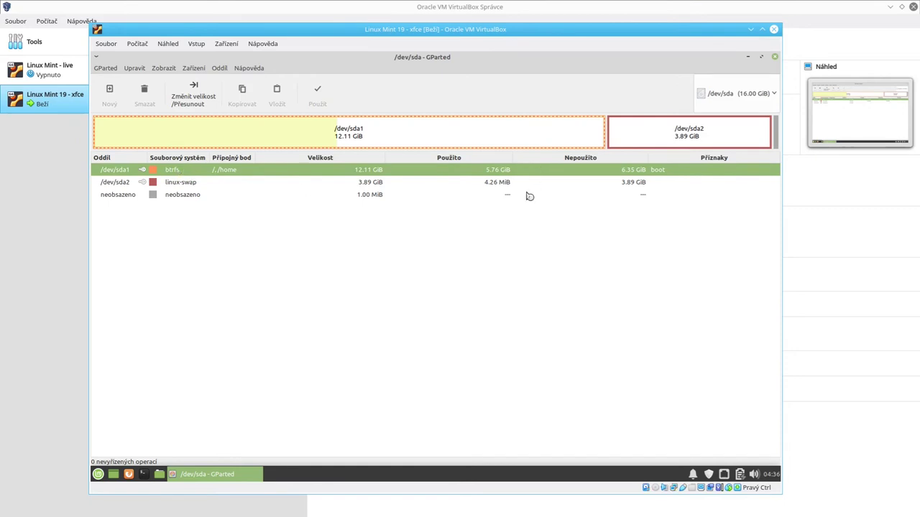
left_click(667, 131)
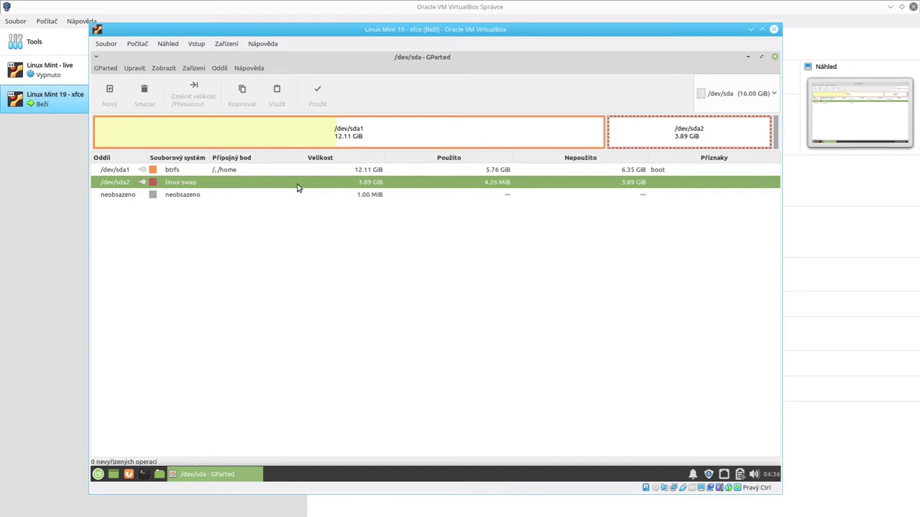
Step: Launch the task manager (Správce úloh) and look over its preferences
left_click(97, 474)
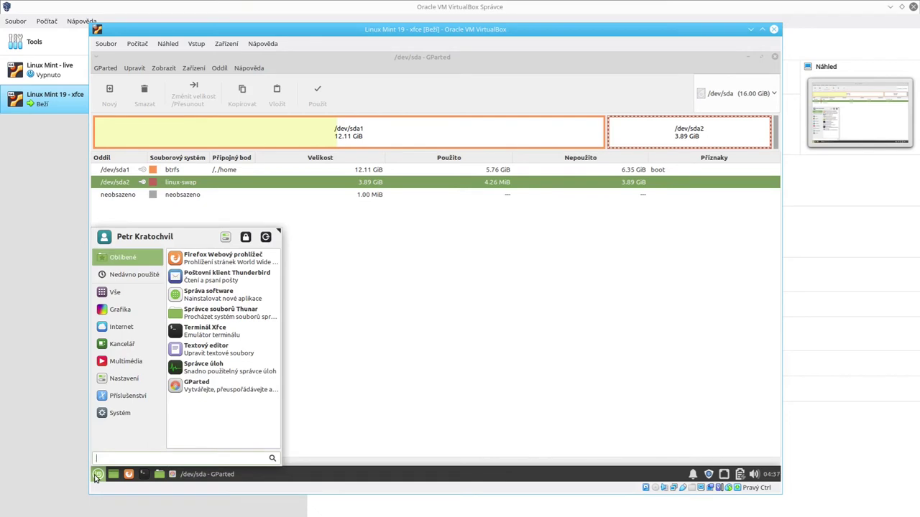
type("[lo")
key("BackSpace")
key("BackSpace")
key("BackSpace")
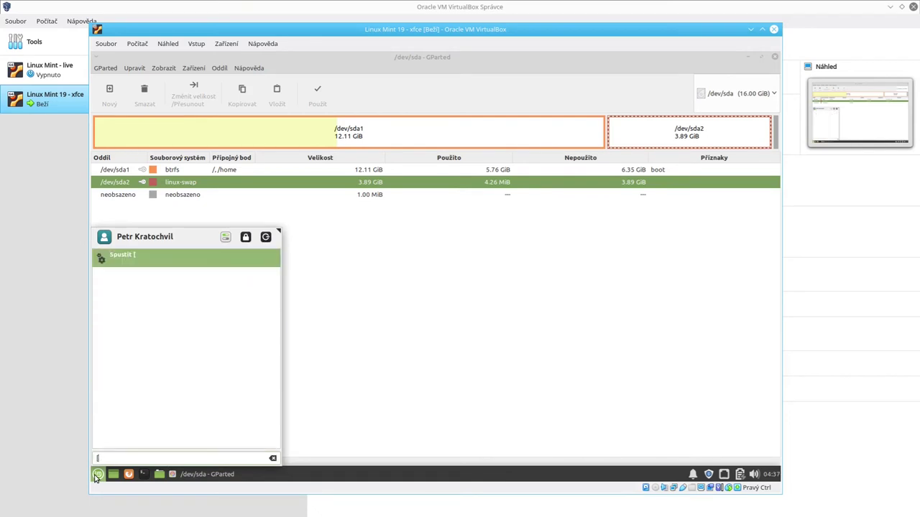
type("loh")
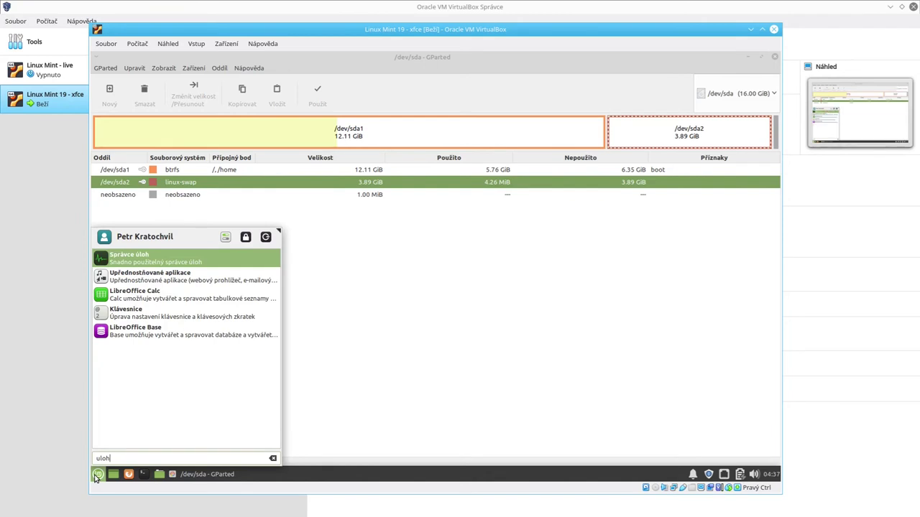
key("Escape")
key("ctrl+shift+Escape")
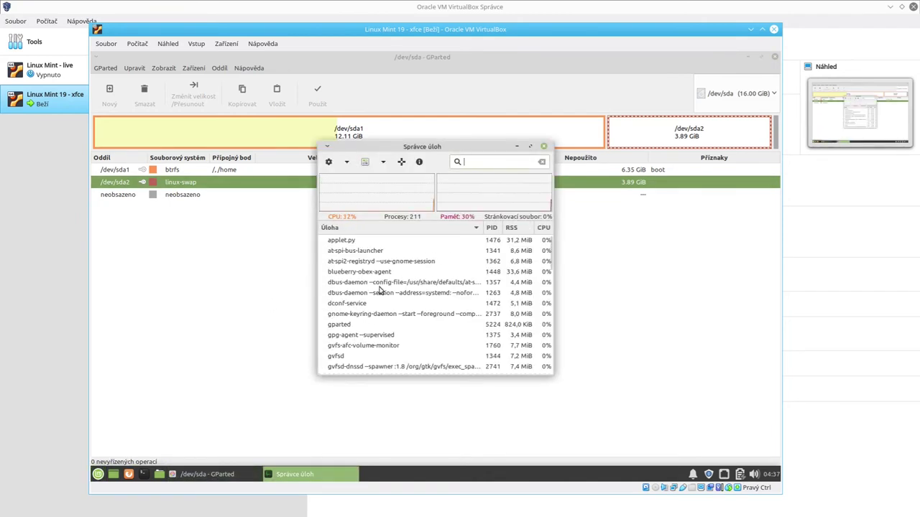
left_click(329, 162)
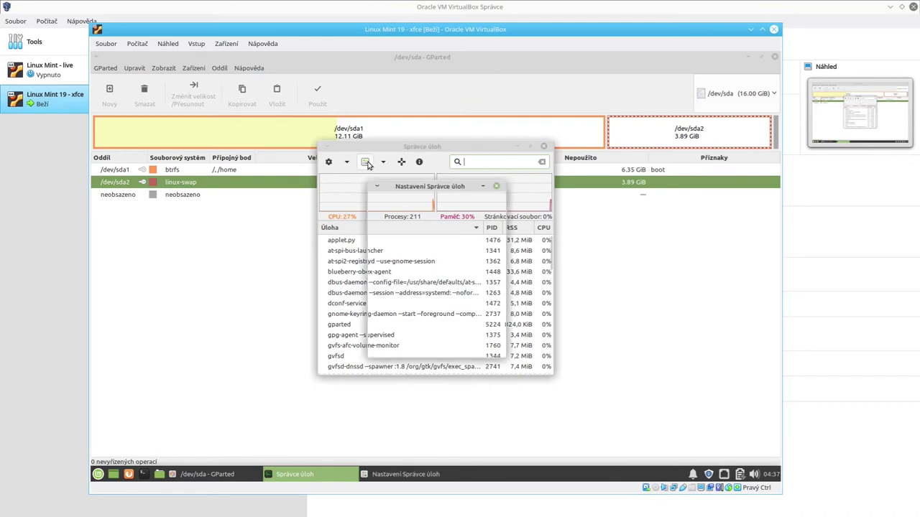
left_click(496, 186)
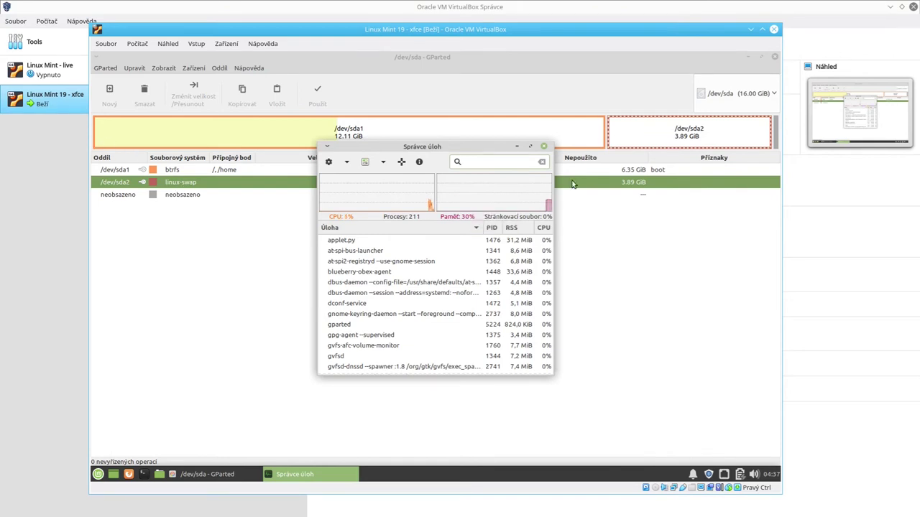
Step: Move the task manager, browse its launch-action and column menus, close it, and select /dev/sda1 in GParted
left_click_drag(485, 148, 322, 214)
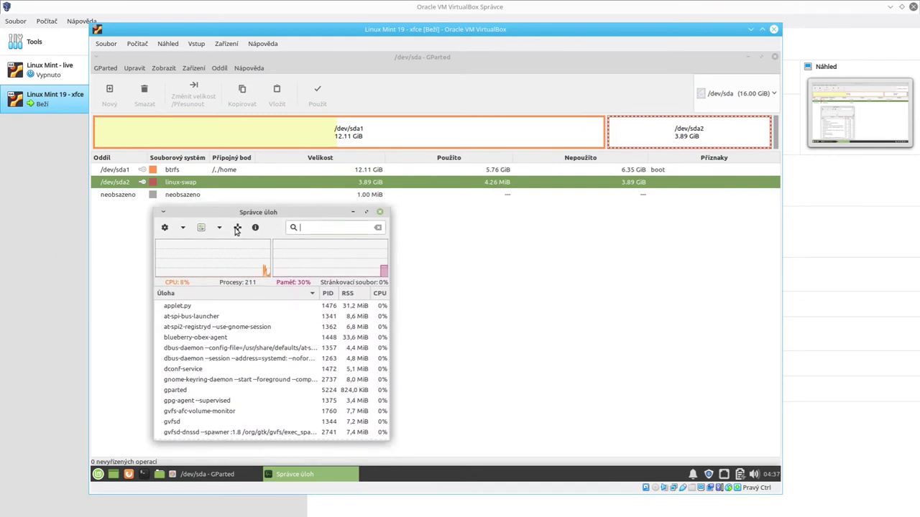
left_click(183, 228)
left_click(183, 228)
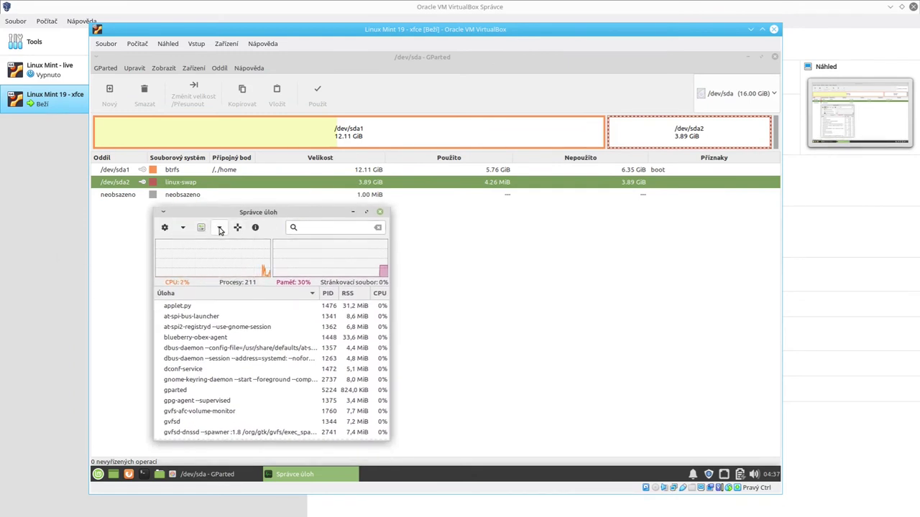
left_click(219, 227)
left_click(219, 227)
left_click(380, 211)
left_click(393, 136)
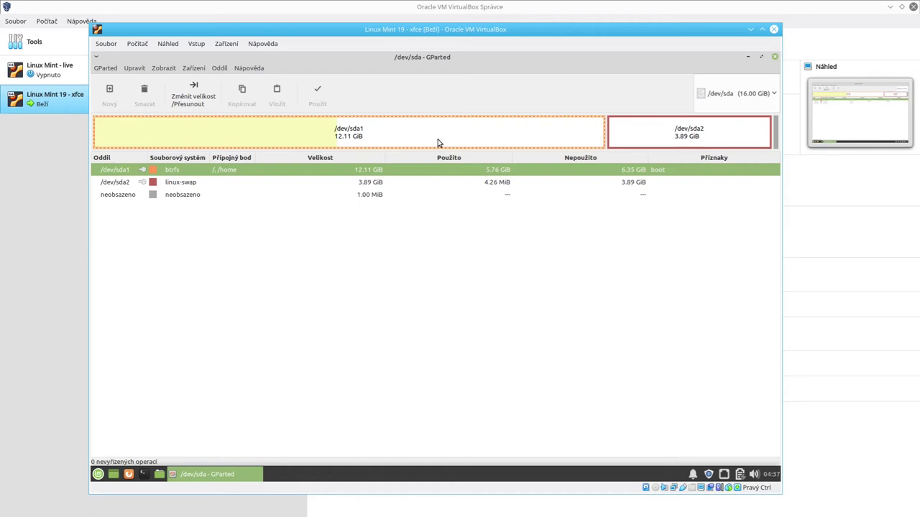
Step: Launch LibreOffice Calc and LibreOffice Writer from the Whisker menu by searching 'office'
left_click(97, 474)
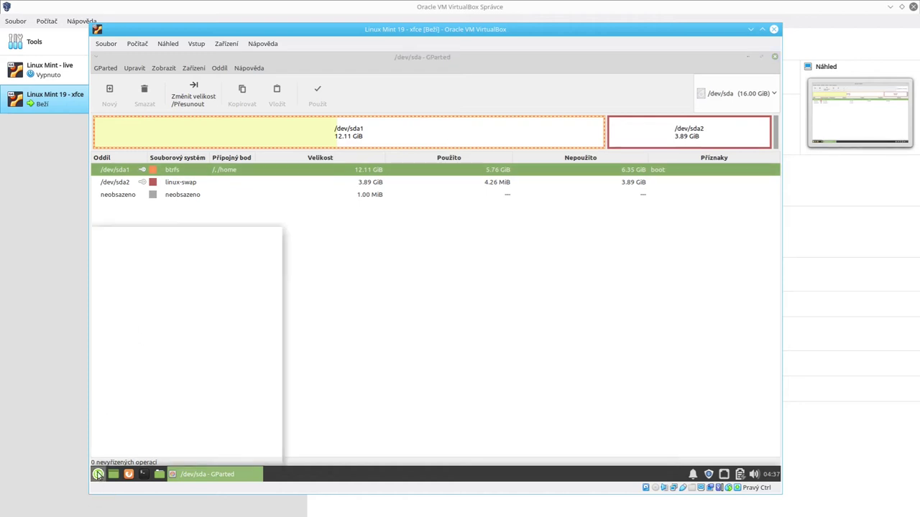
type("office")
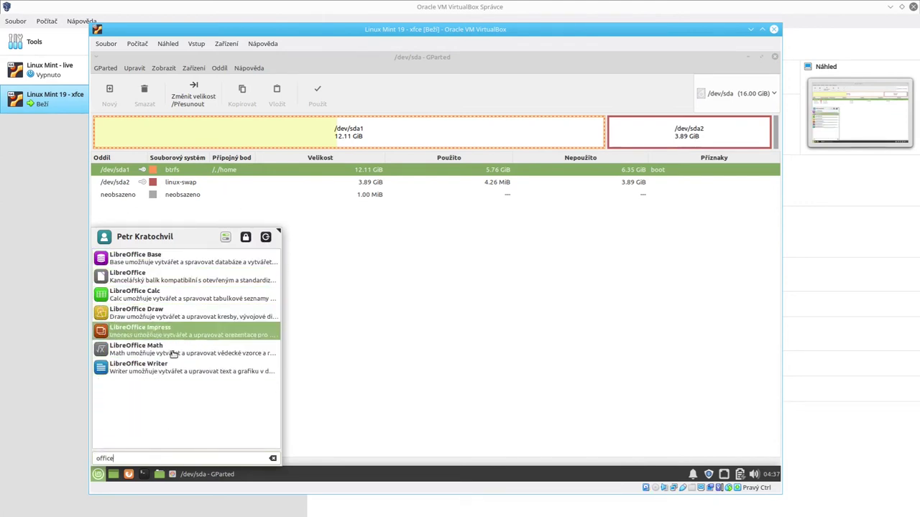
left_click(165, 298)
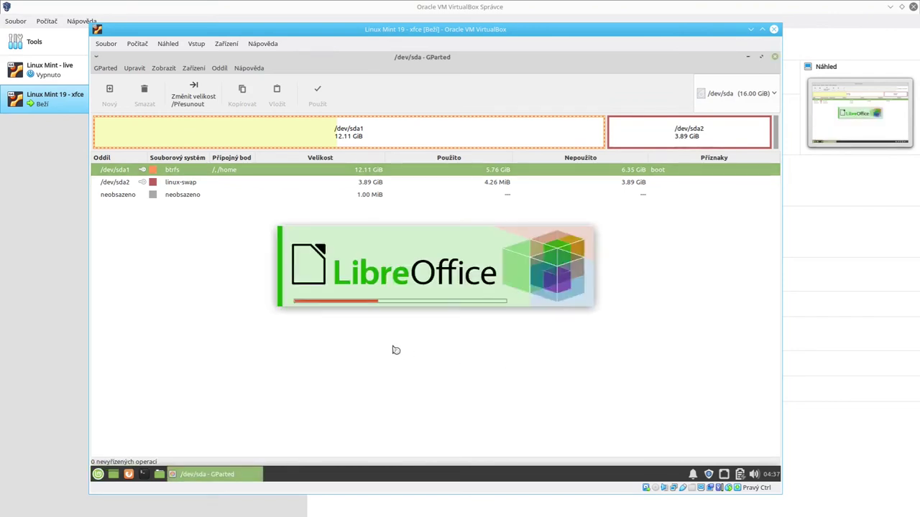
left_click(98, 475)
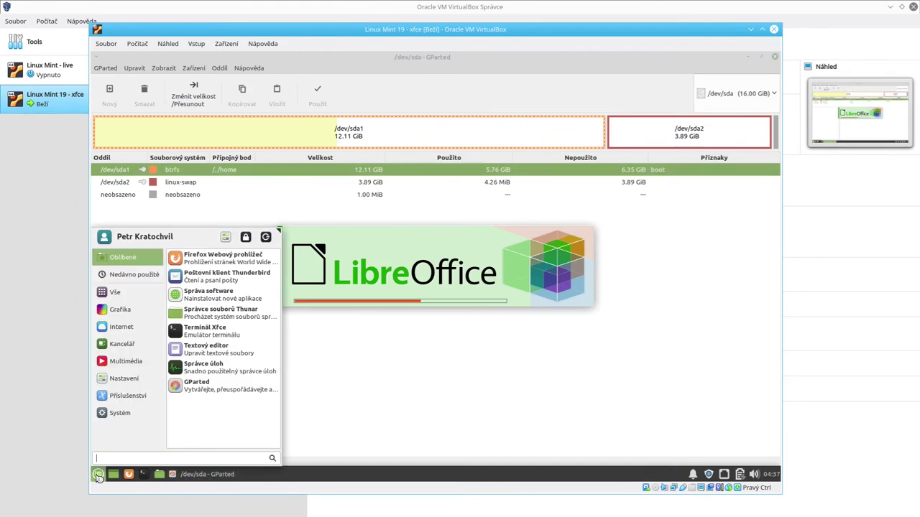
type("ofi")
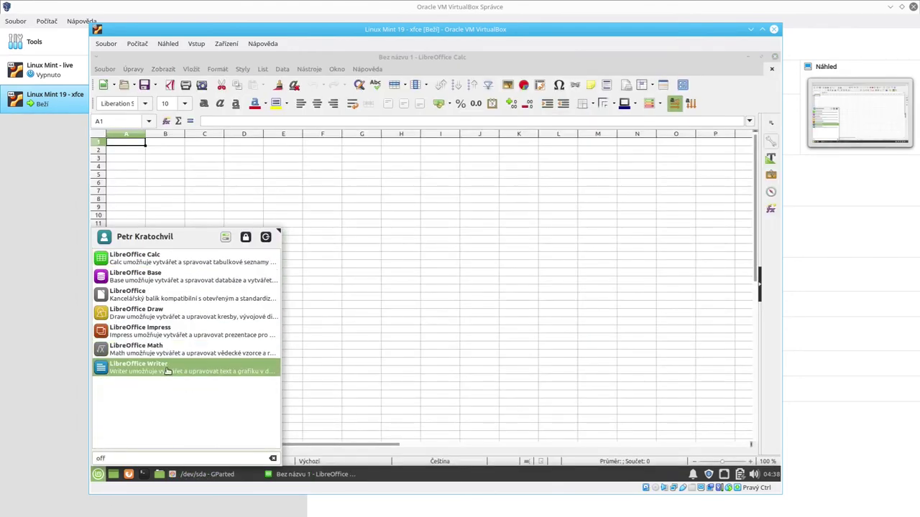
left_click(165, 368)
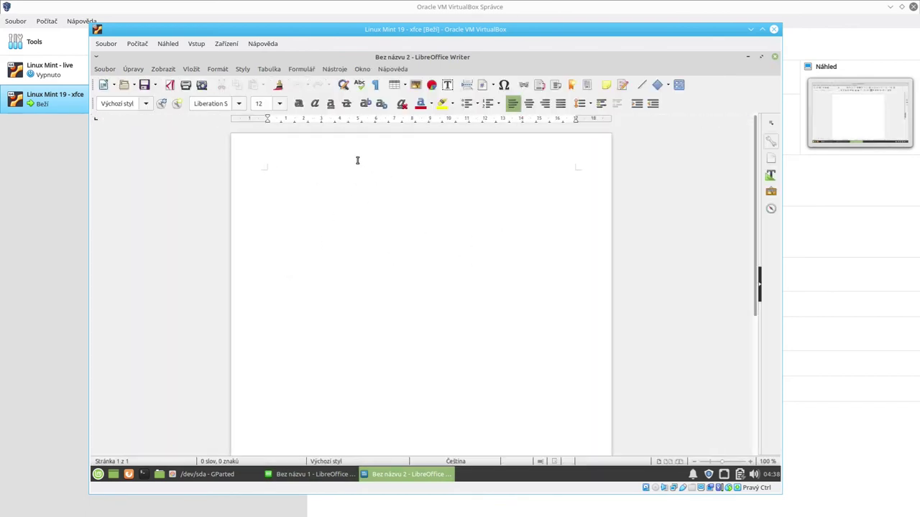
Step: Snap Calc into the bottom-right quarter and Writer into the bottom-left quarter
left_click(323, 475)
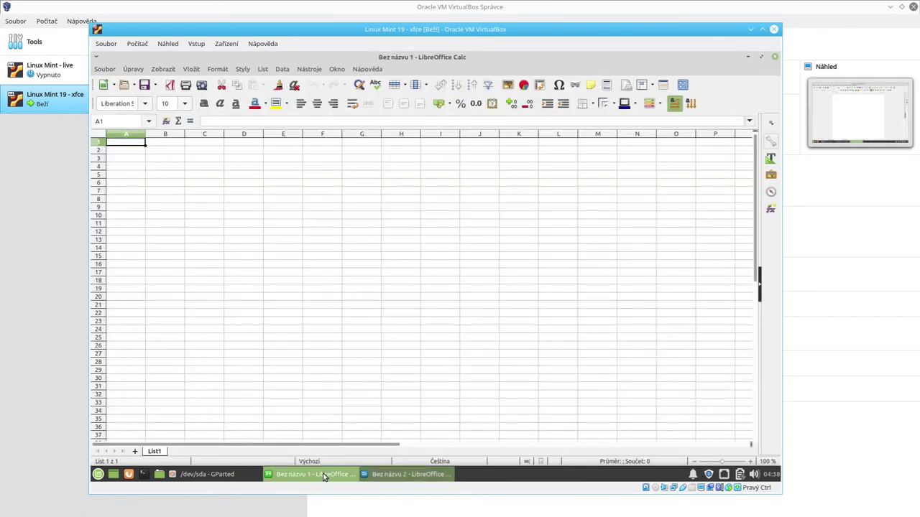
left_click_drag(167, 177, 403, 318)
left_click(403, 319)
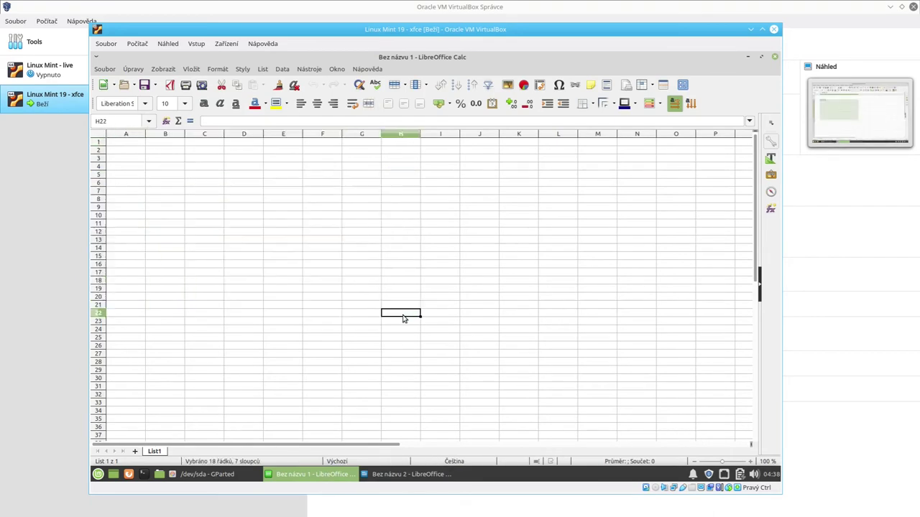
left_click(119, 143)
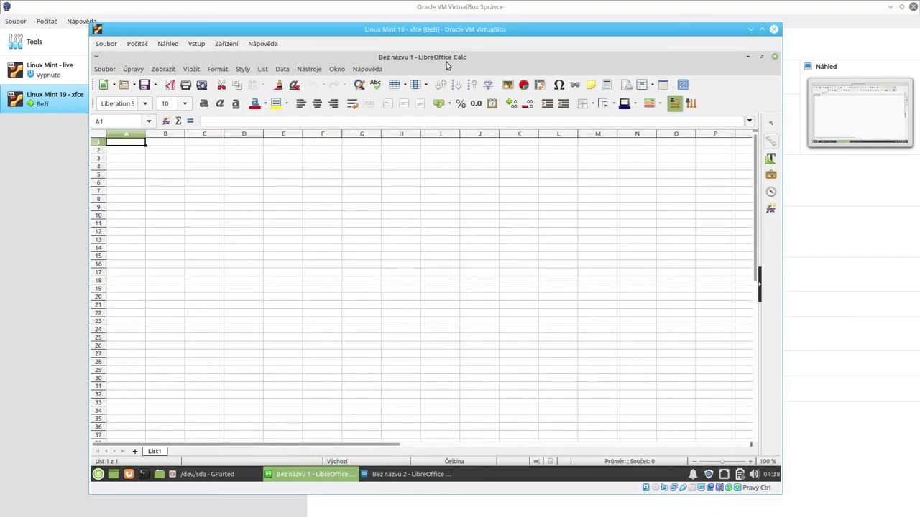
left_click_drag(444, 59, 824, 467)
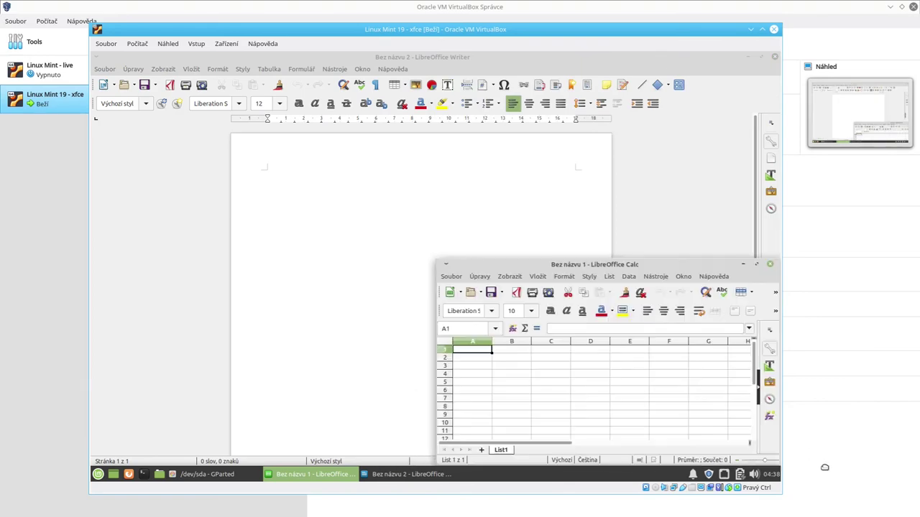
left_click_drag(431, 58, 58, 469)
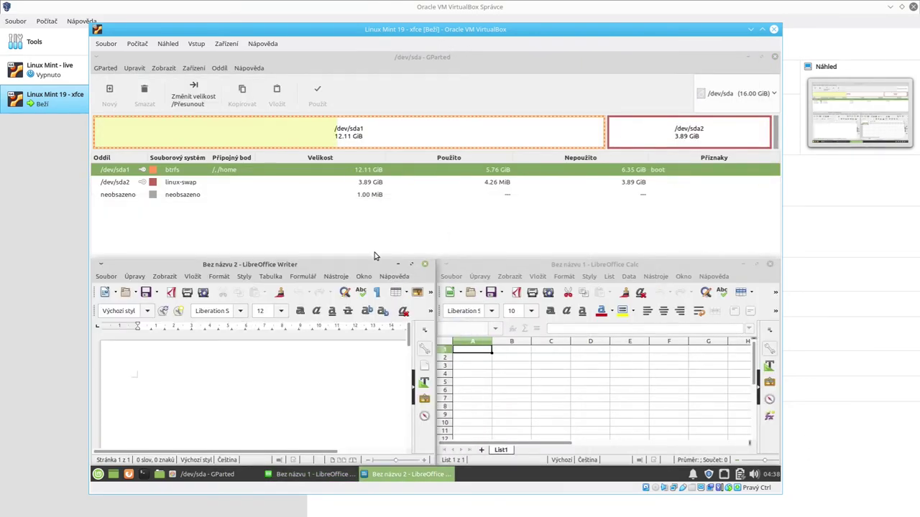
Step: Reposition both windows, snap Writer back into the bottom-left quarter, then close Writer
left_click_drag(360, 267, 466, 327)
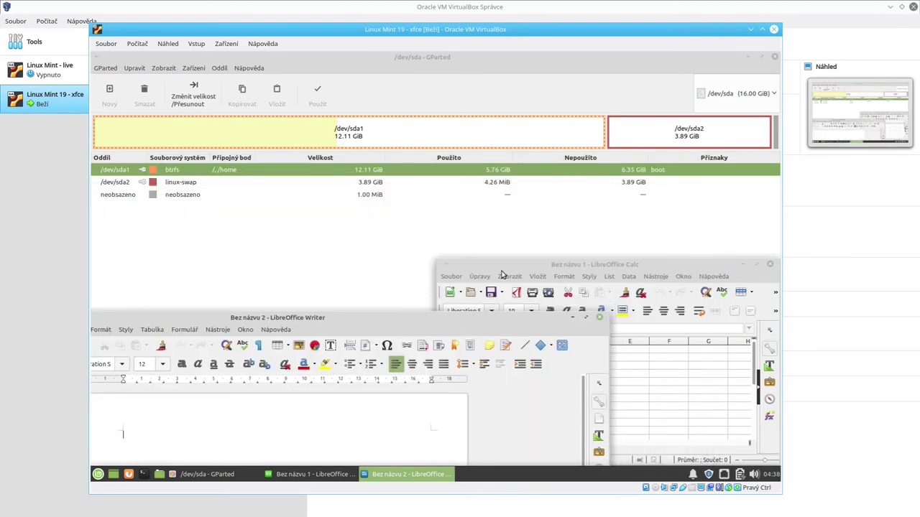
left_click_drag(503, 266, 617, 214)
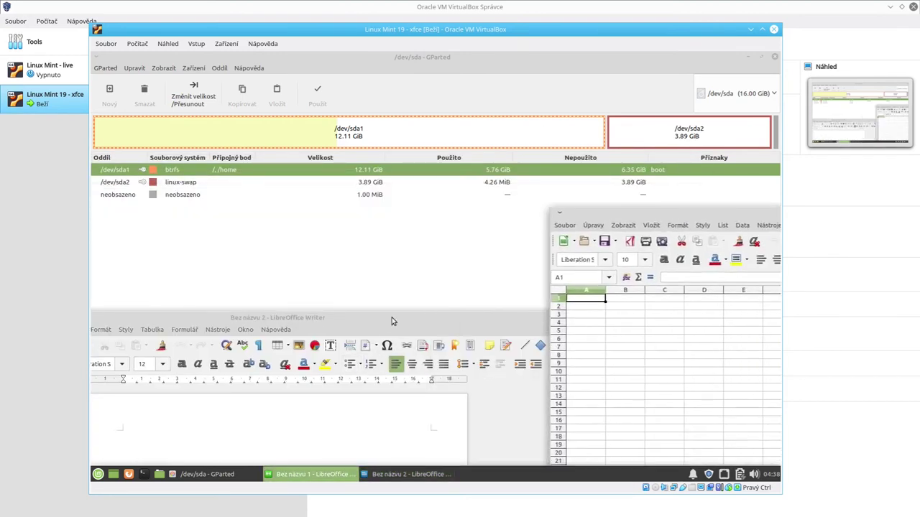
left_click_drag(390, 318, 329, 215)
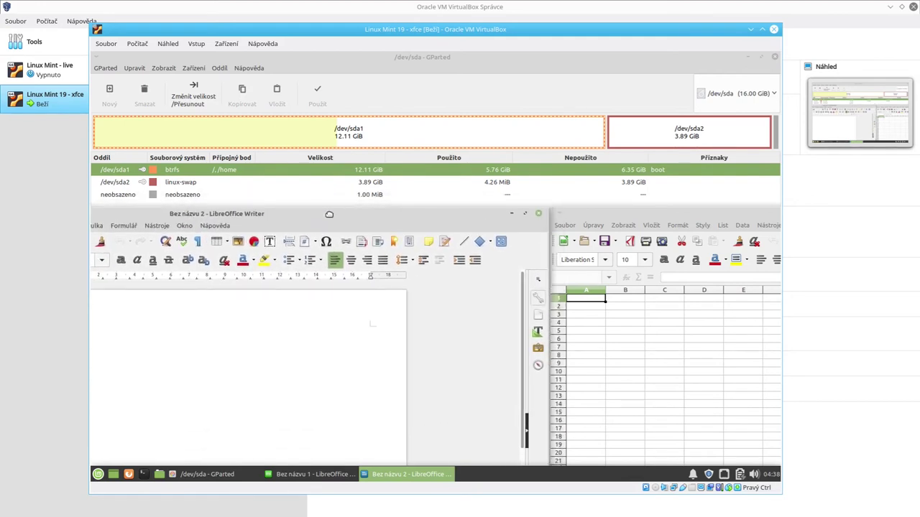
left_click_drag(478, 218, 776, 475)
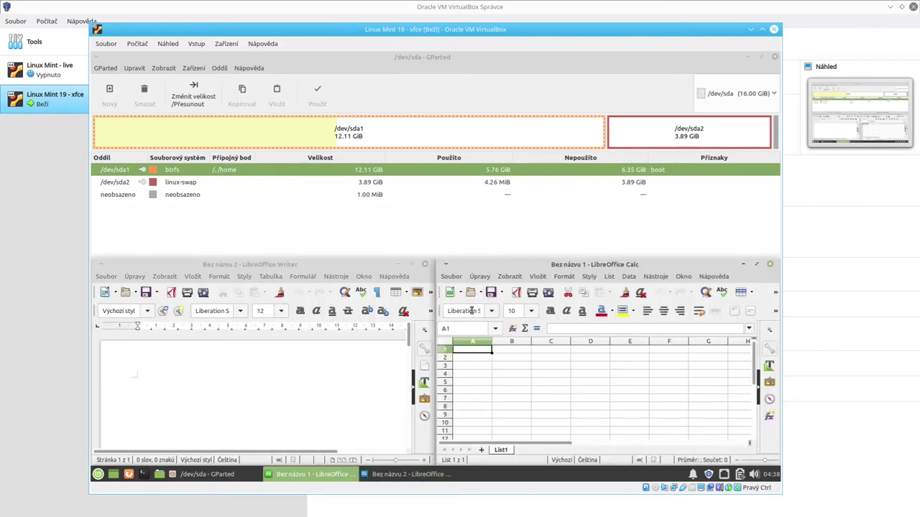
left_click(425, 265)
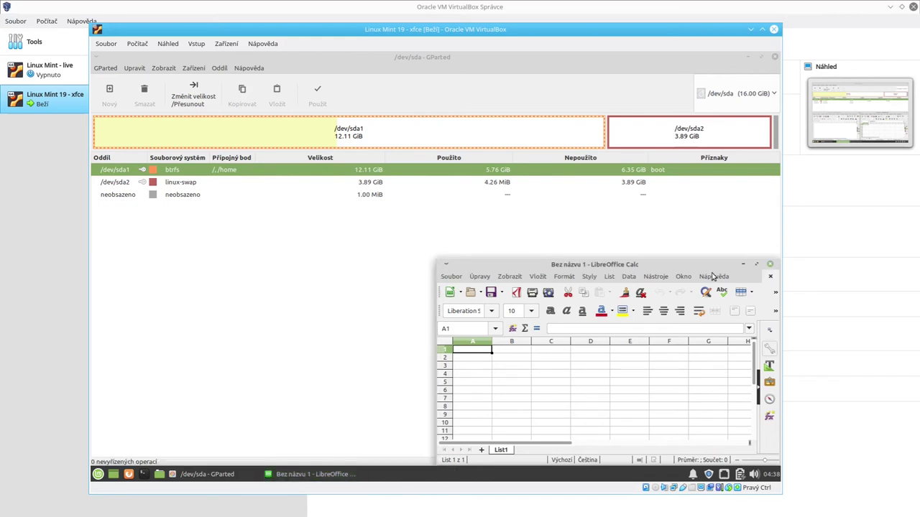
Step: Close LibreOffice Calc, browse the Grafika and Internet menu categories, then close GParted
left_click(771, 266)
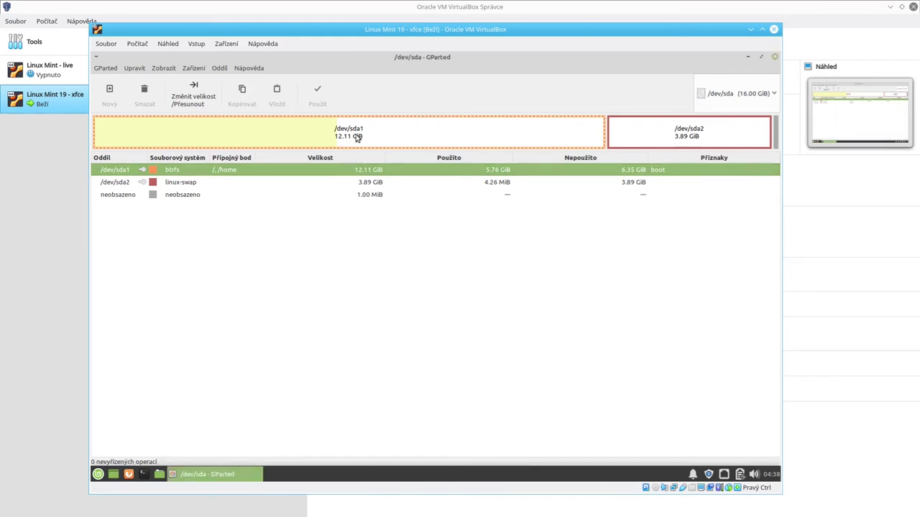
left_click(98, 475)
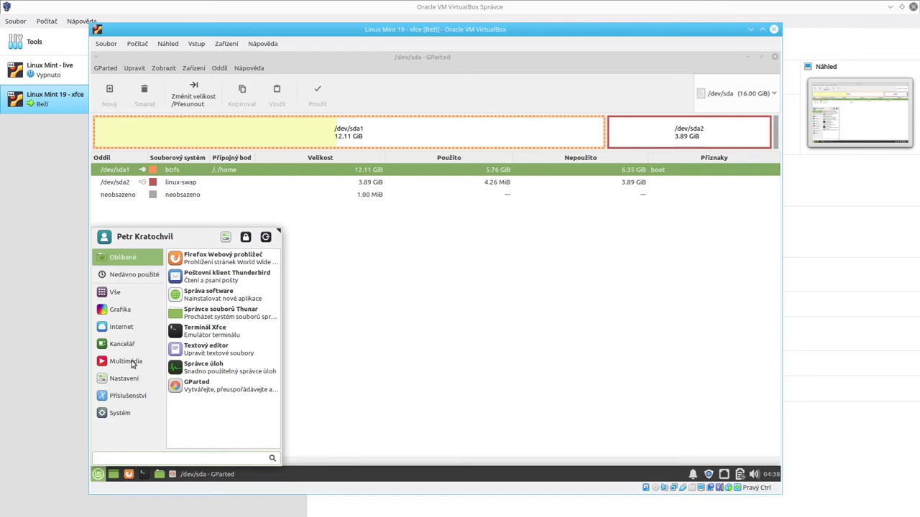
left_click(120, 310)
left_click(122, 328)
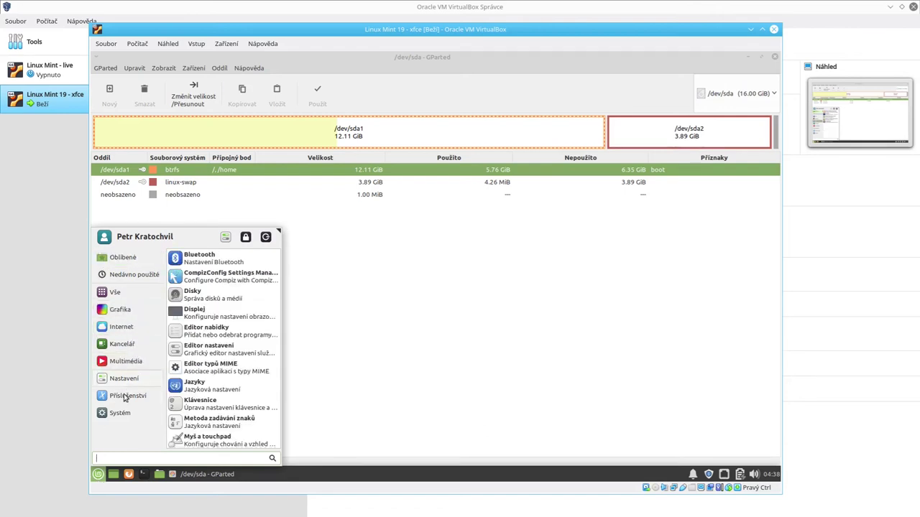
mouse_move(123, 414)
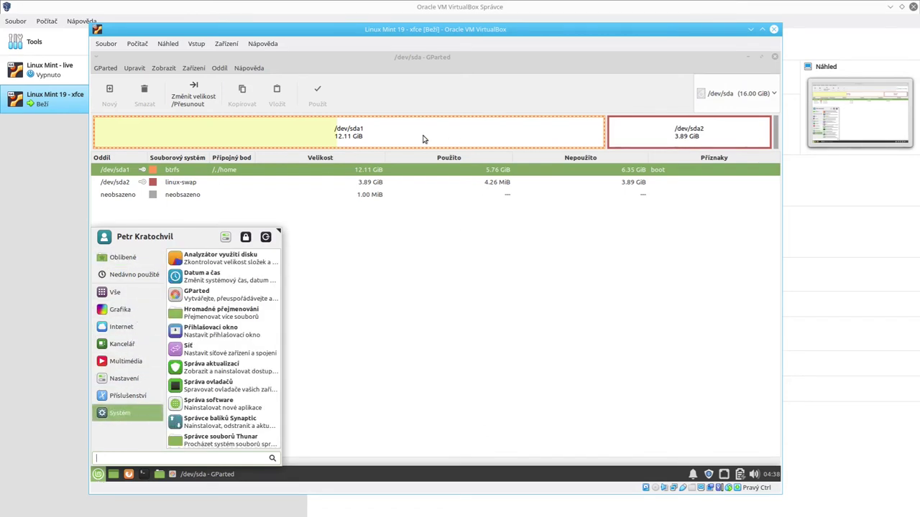
left_click(474, 162)
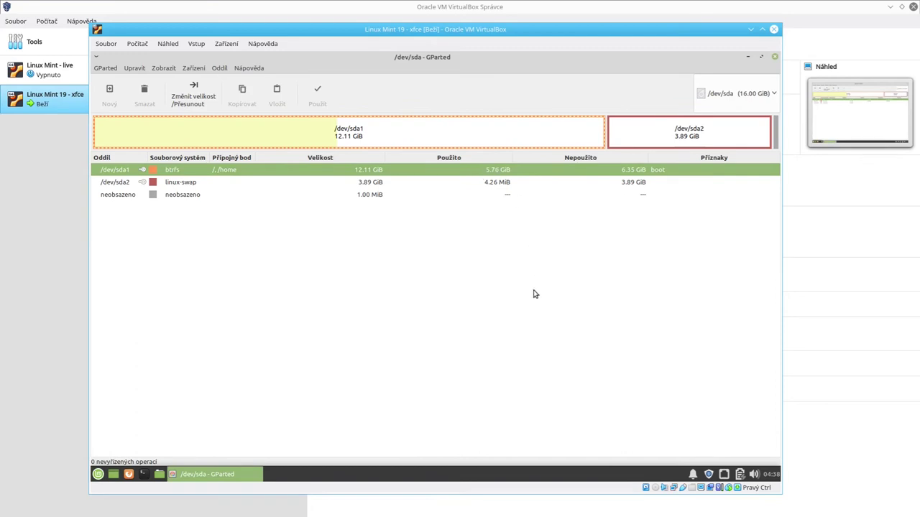
left_click(774, 57)
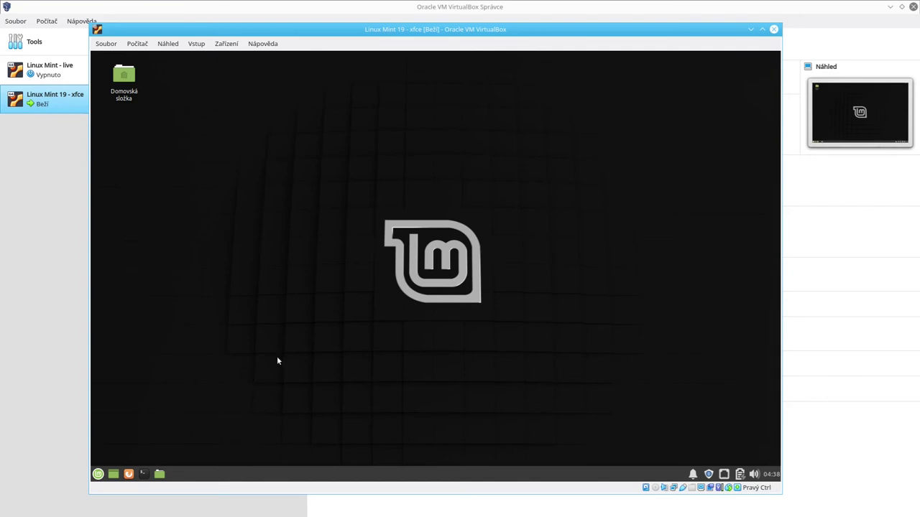
Step: Open a terminal, centre it on the desktop, and try running mc
left_click(144, 475)
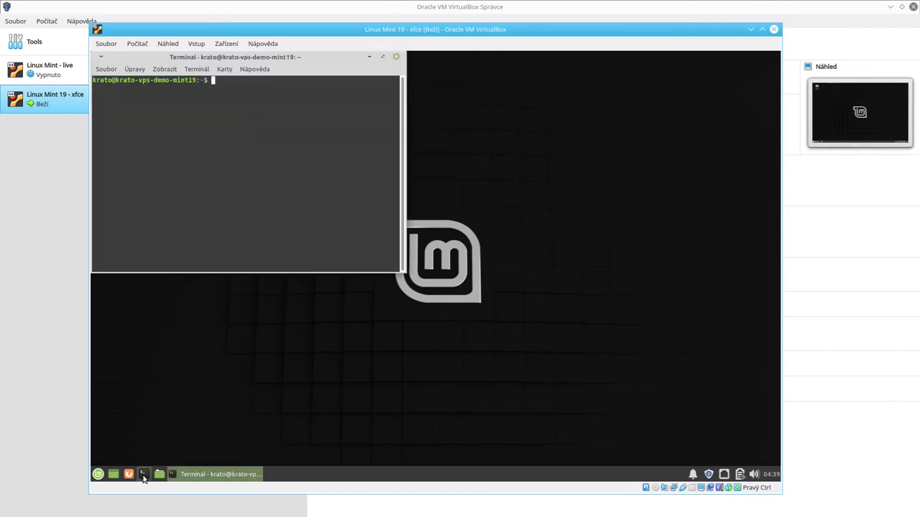
left_click_drag(285, 62, 395, 182)
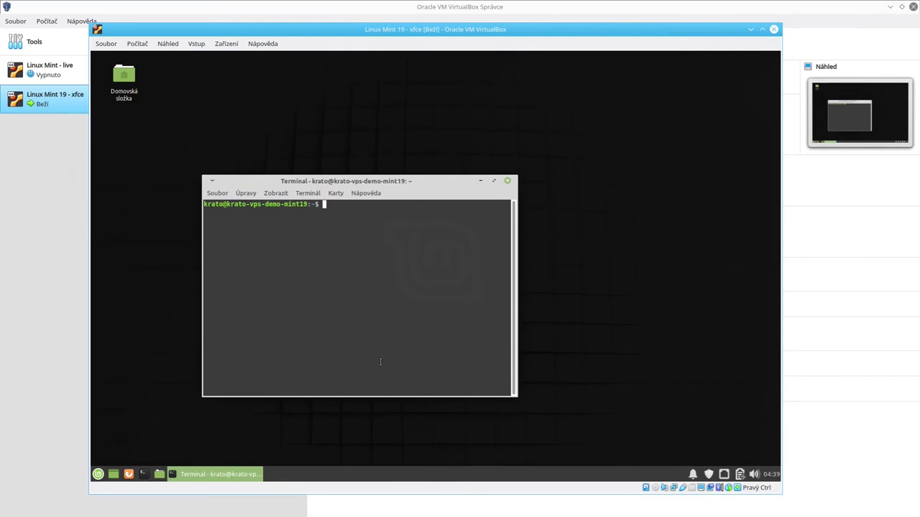
type("mc")
key("Return")
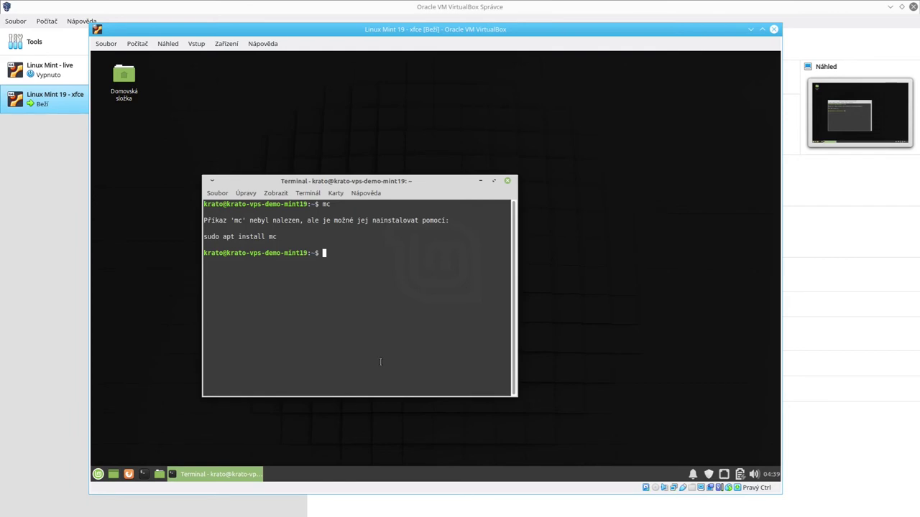
Step: Install mc with 'sudo apt install mc', entering the sudo password and accepting the packages
type("sudo apt install mc")
key("Return")
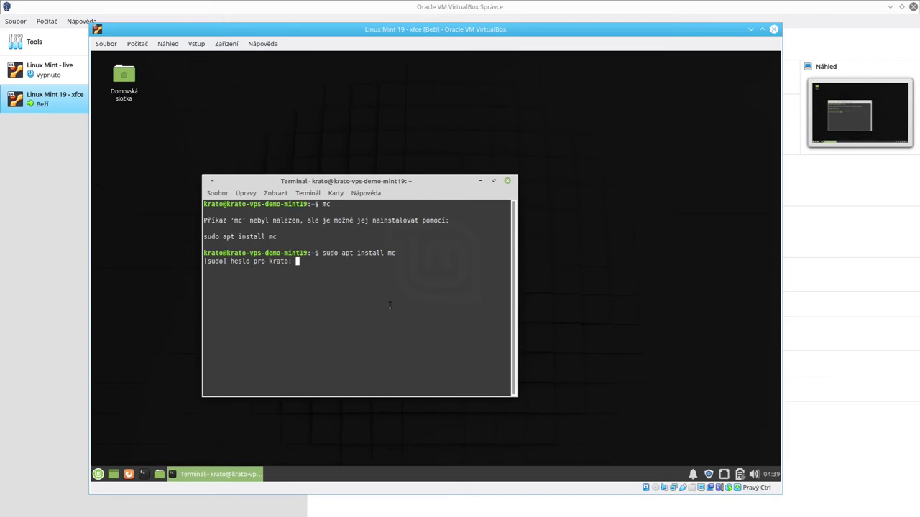
type("******")
key("Return")
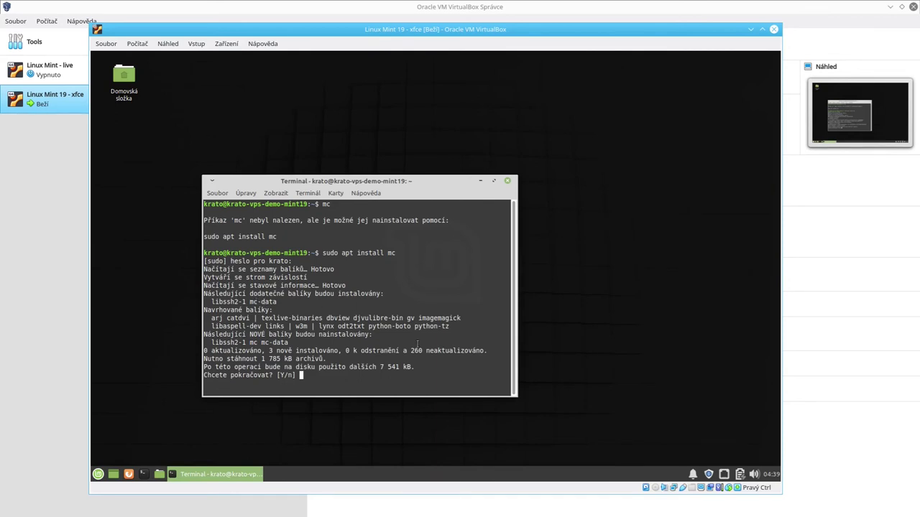
key("Return")
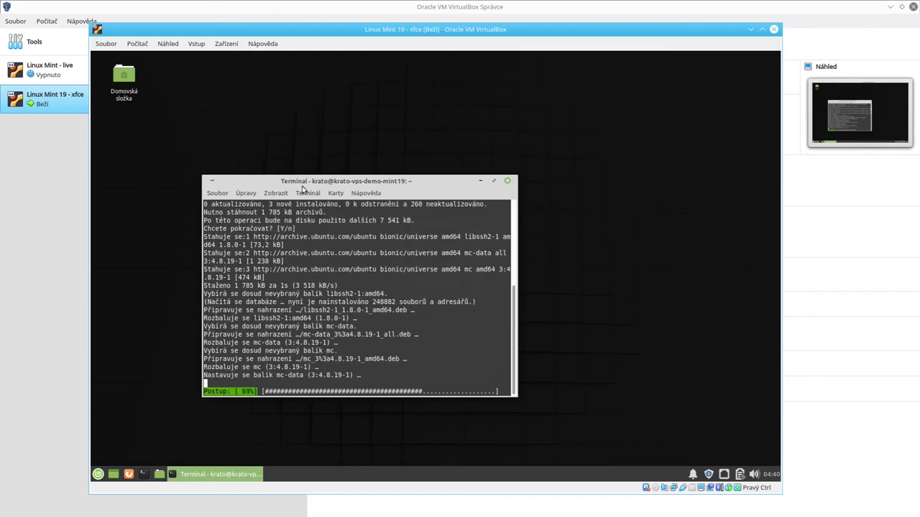
left_click(98, 474)
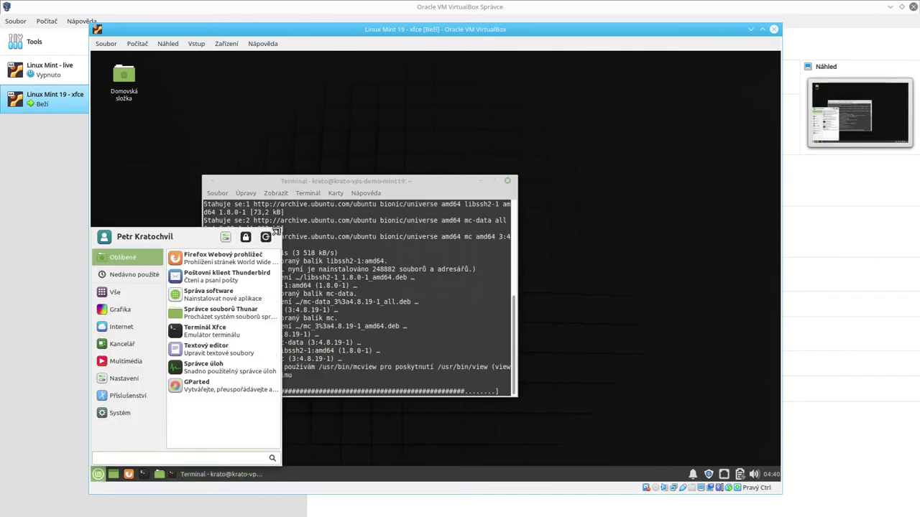
left_click_drag(275, 232, 268, 253)
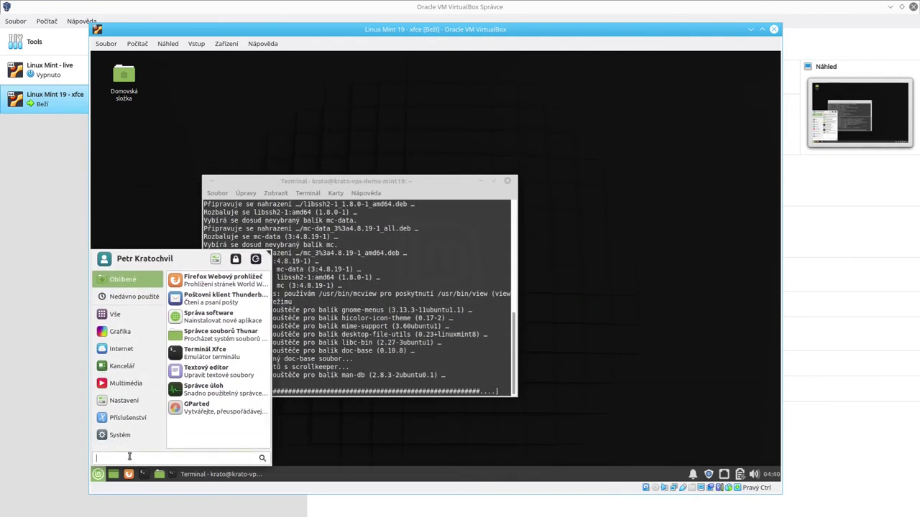
left_click(126, 436)
left_click(127, 417)
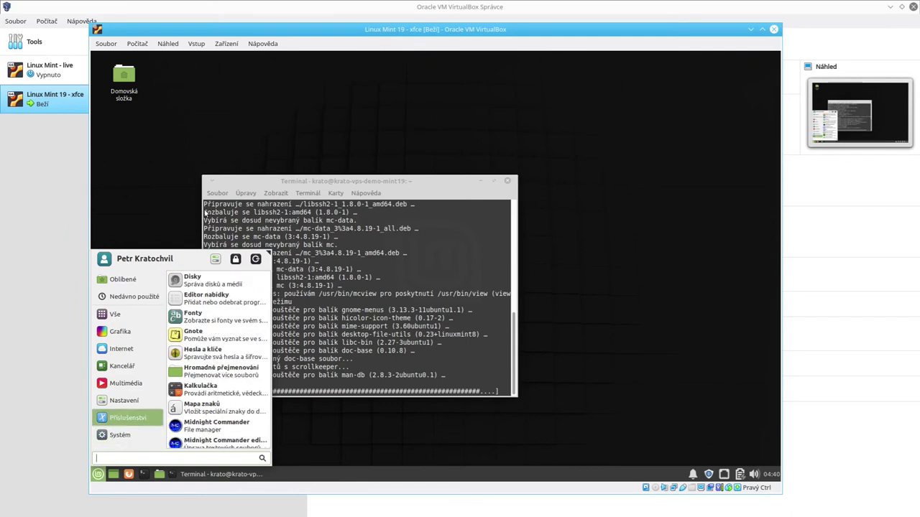
left_click(135, 314)
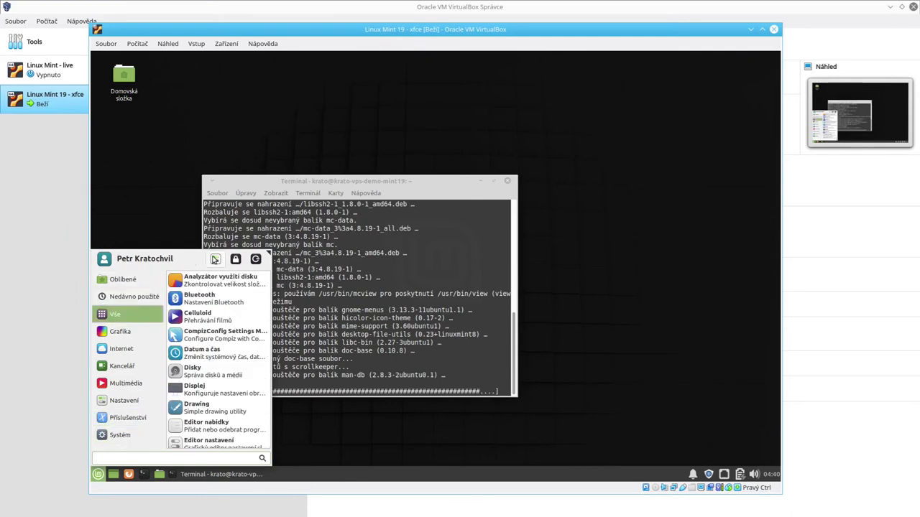
left_click(215, 259)
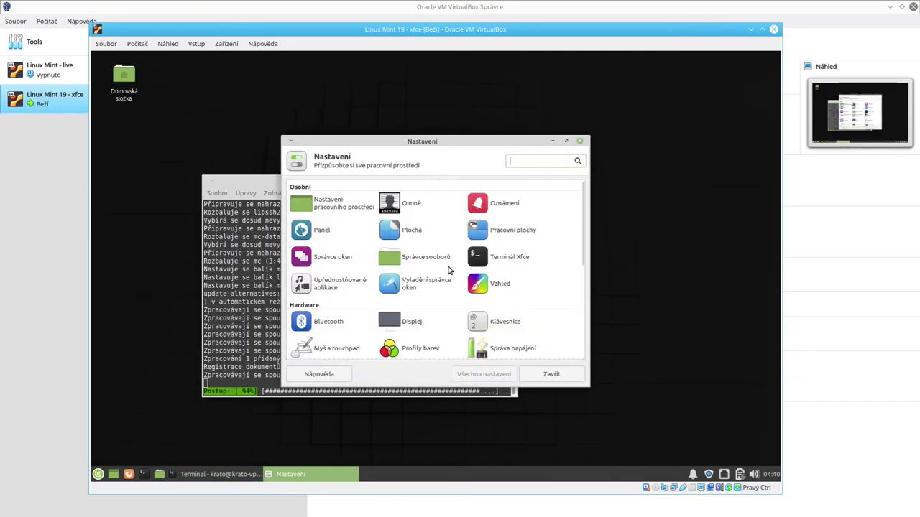
scroll(513, 244, "down", 5)
scroll(510, 249, "up", 5)
left_click(579, 141)
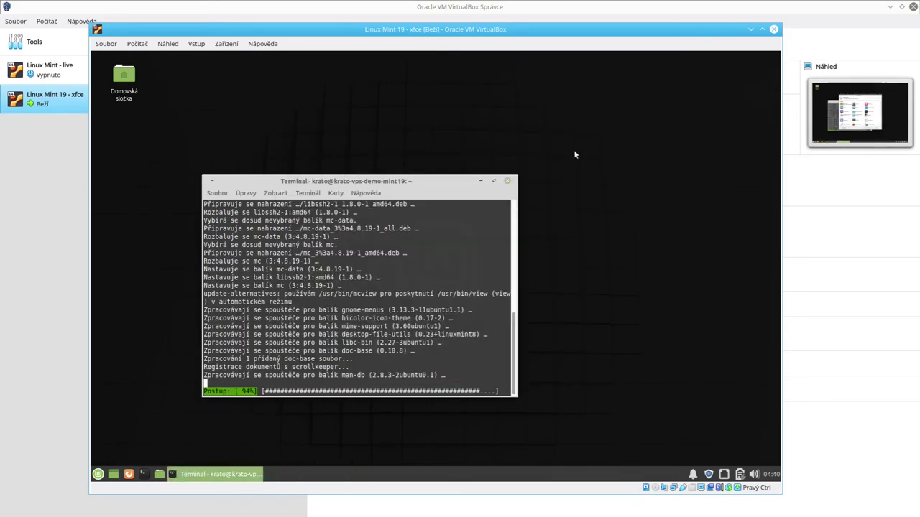
right_click(332, 473)
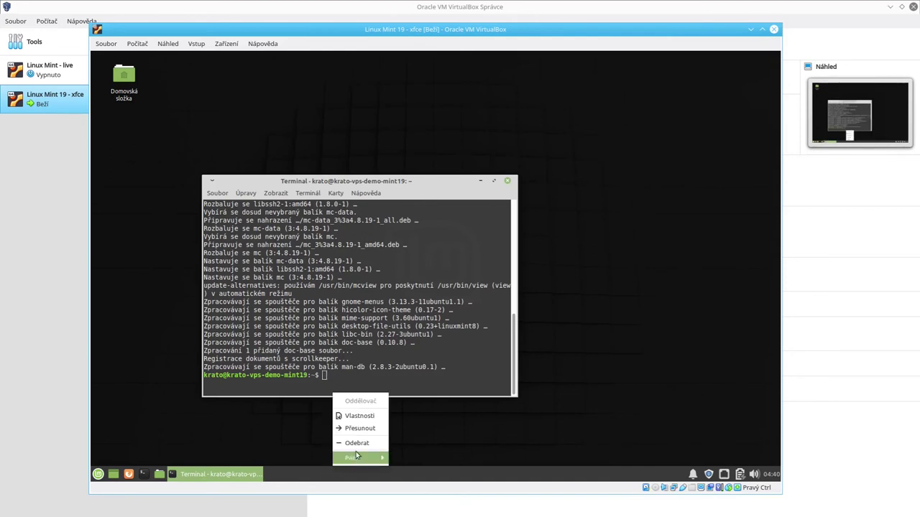
left_click(359, 415)
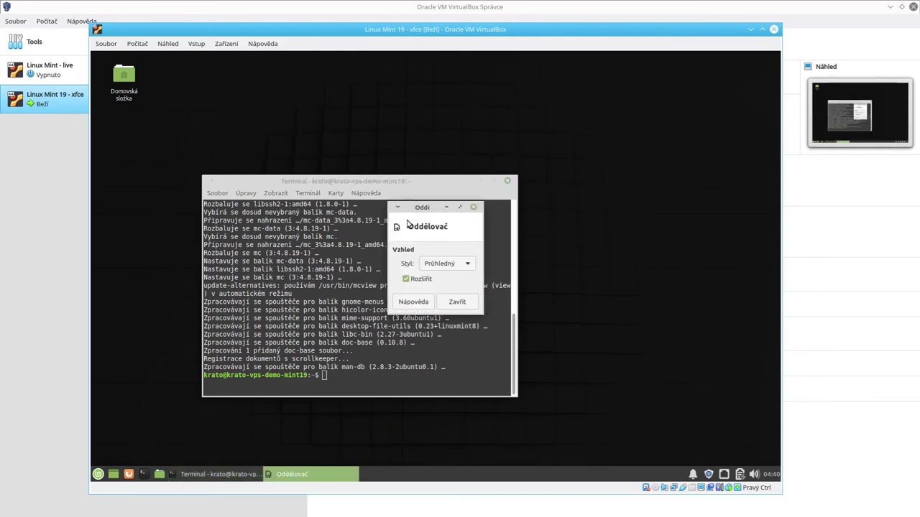
left_click(473, 207)
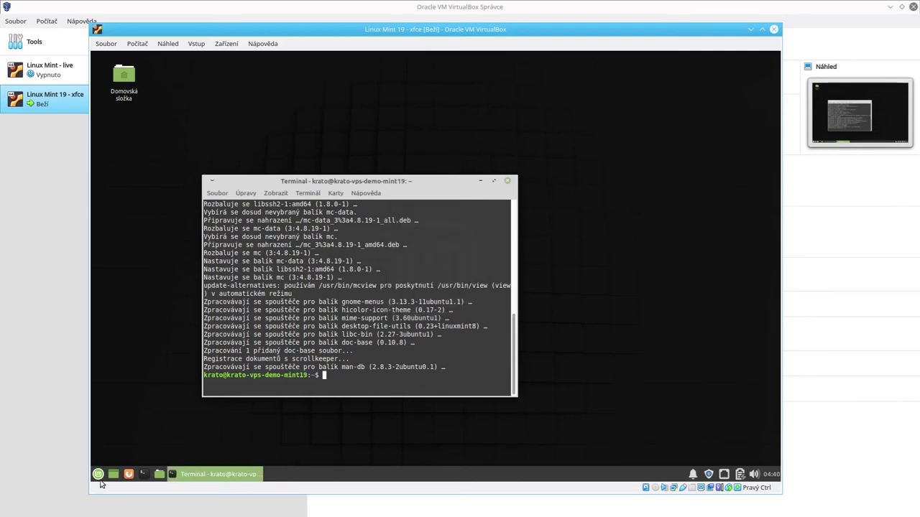
right_click(415, 470)
mouse_move(441, 460)
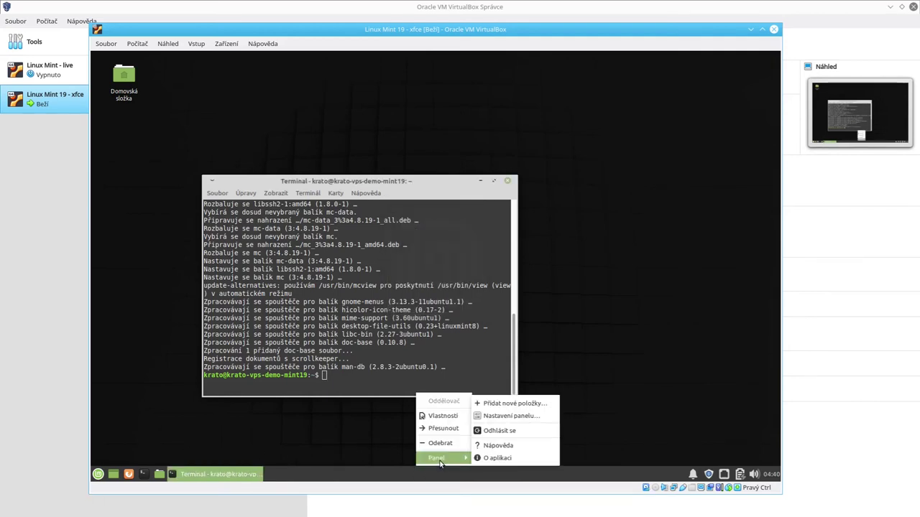
left_click(505, 421)
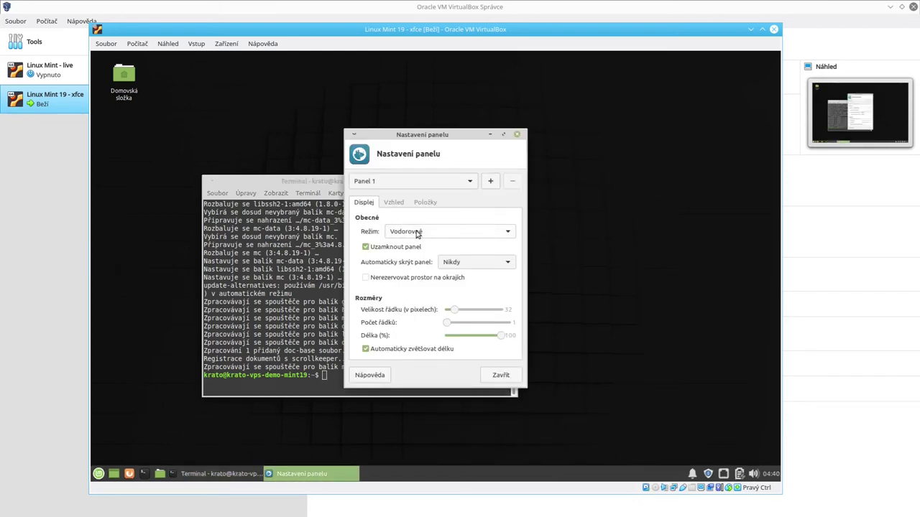
left_click(416, 233)
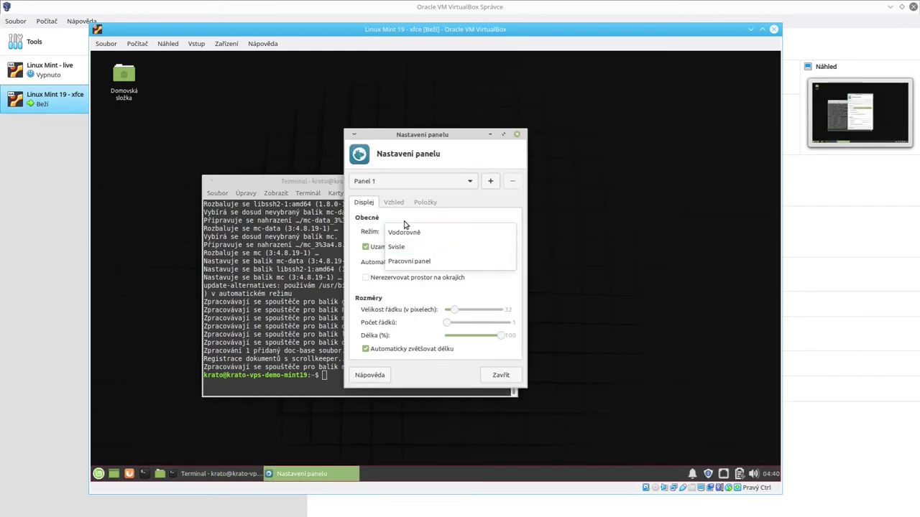
left_click(406, 221)
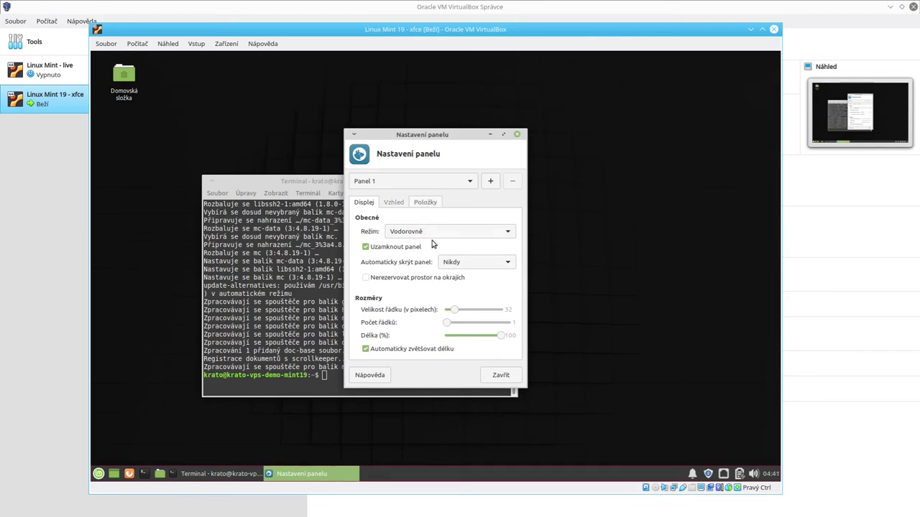
left_click(382, 204)
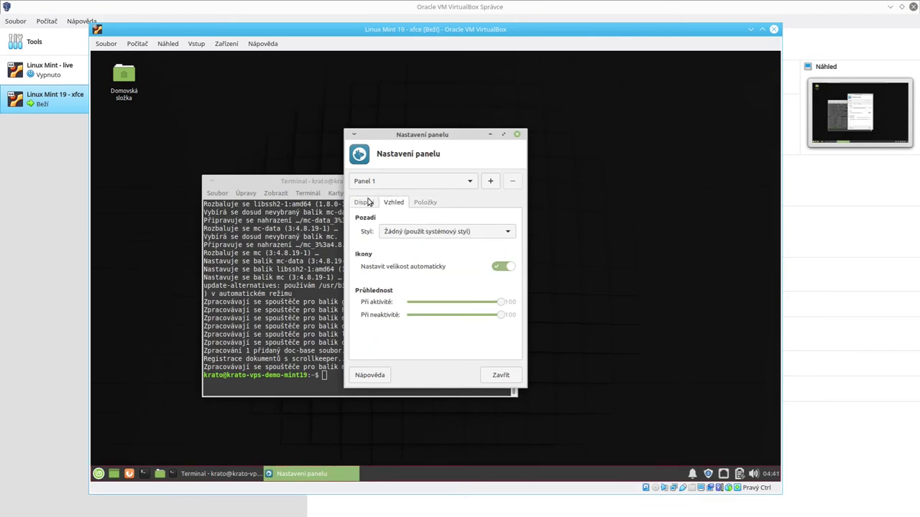
left_click(364, 202)
left_click(421, 201)
left_click(392, 203)
left_click(363, 202)
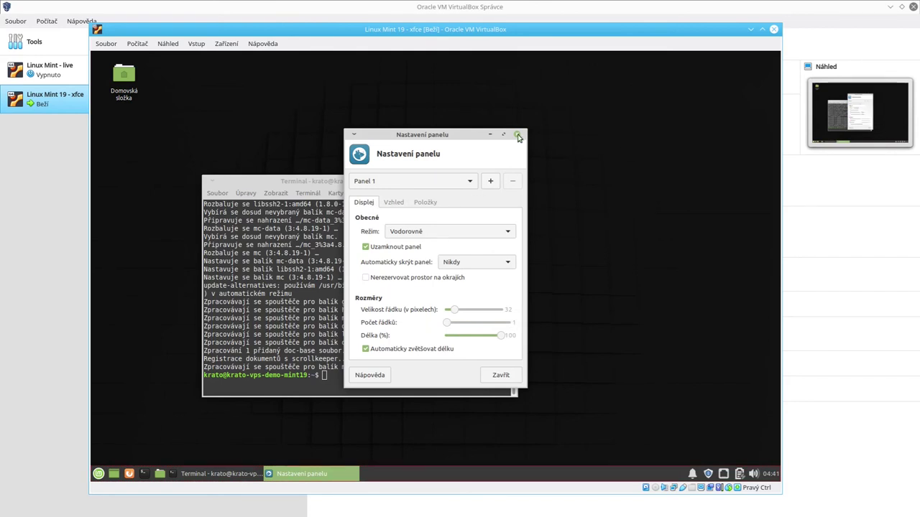
left_click(518, 136)
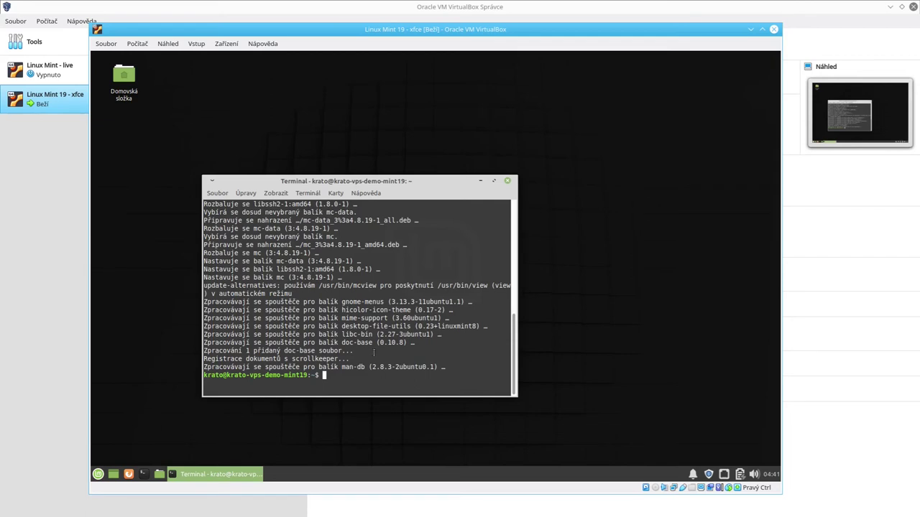
Step: Launch Midnight Commander, select the Dokumenty and Šablony folders, and maximize the terminal
type("mc")
key("Return")
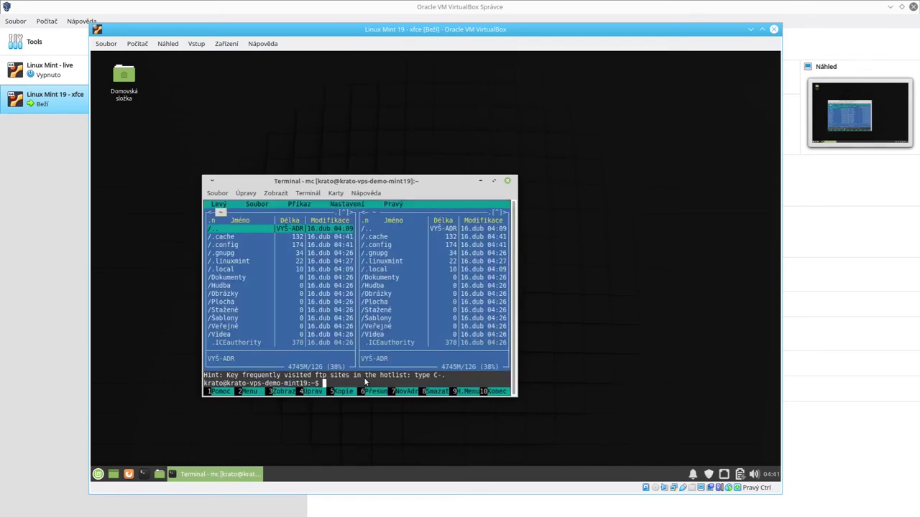
left_click(242, 278)
left_click(223, 318)
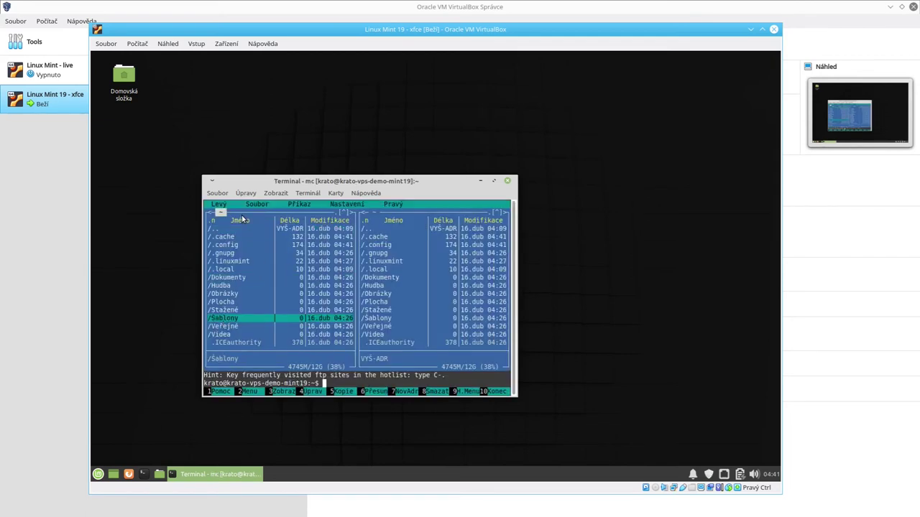
double_click(293, 186)
Step: Select .config and .cache, restore the terminal, quit Midnight Commander and clear the screen
left_click(164, 120)
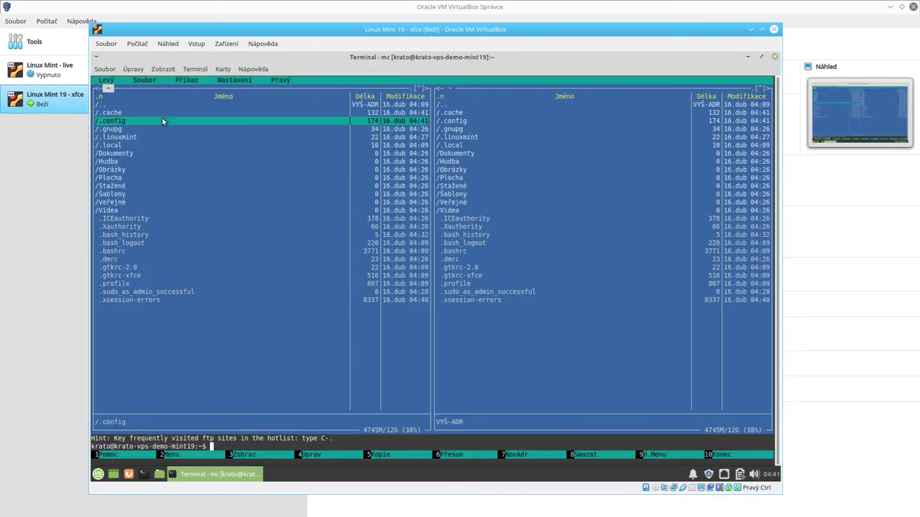
left_click(116, 112)
left_click(117, 105)
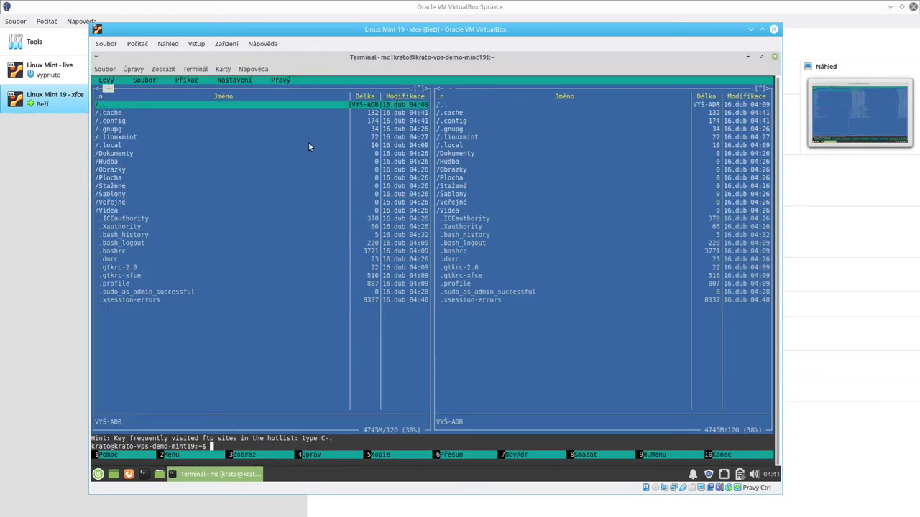
double_click(411, 64)
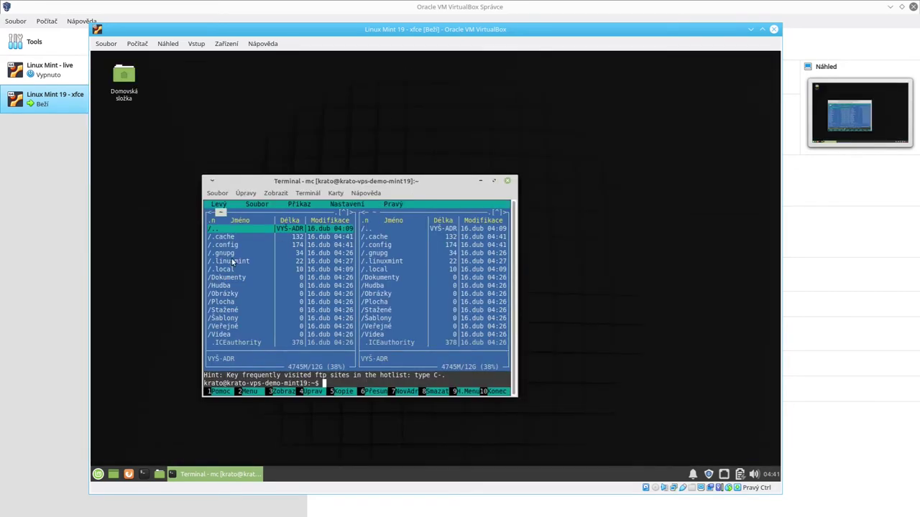
left_click(499, 393)
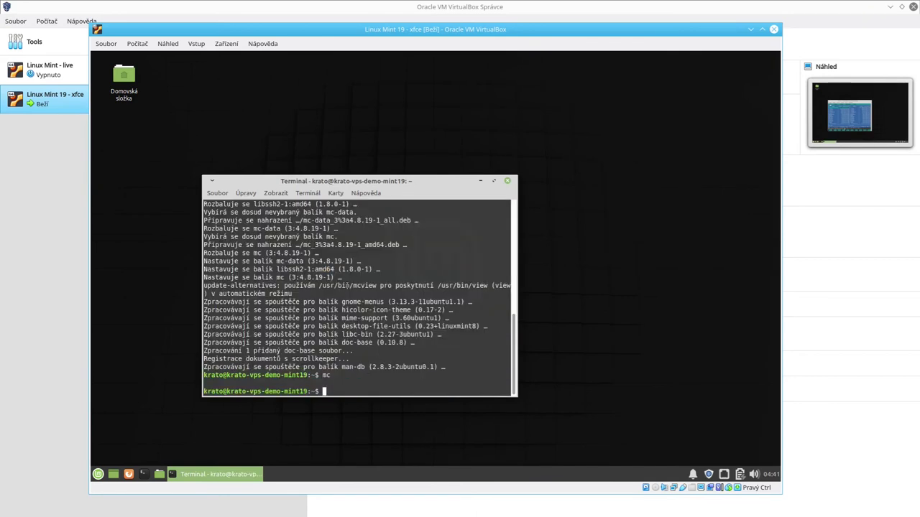
type("clear")
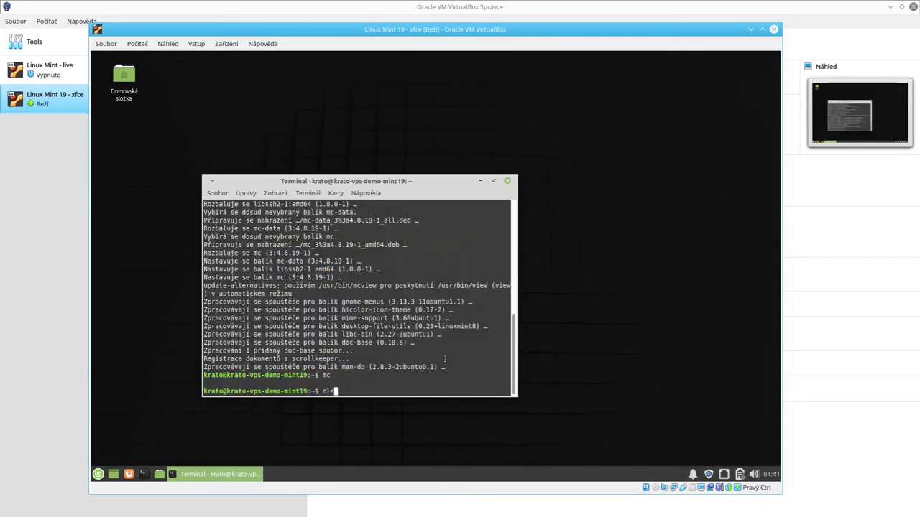
key("Return")
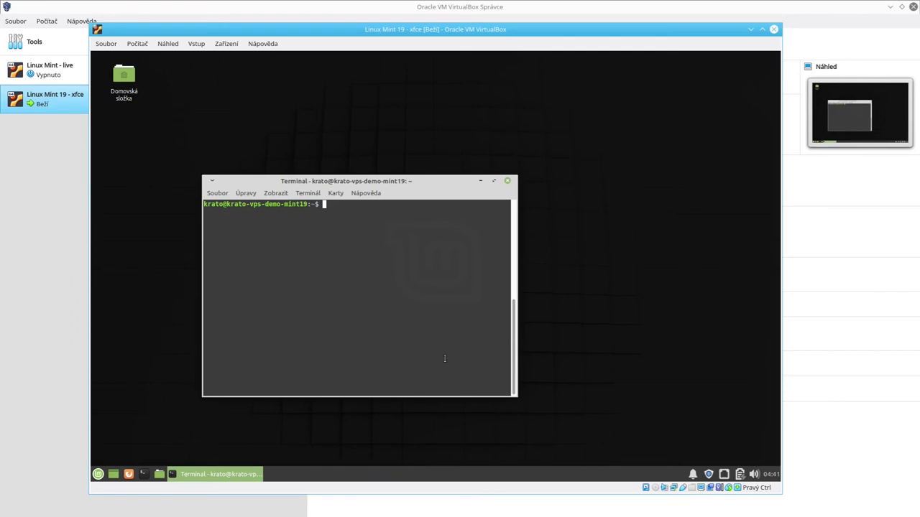
Step: Run 'sudo apt install kde-full' and accept the 724 MB download and 2 009 MB disk use
type("sudo apt install kde-full")
key("Return")
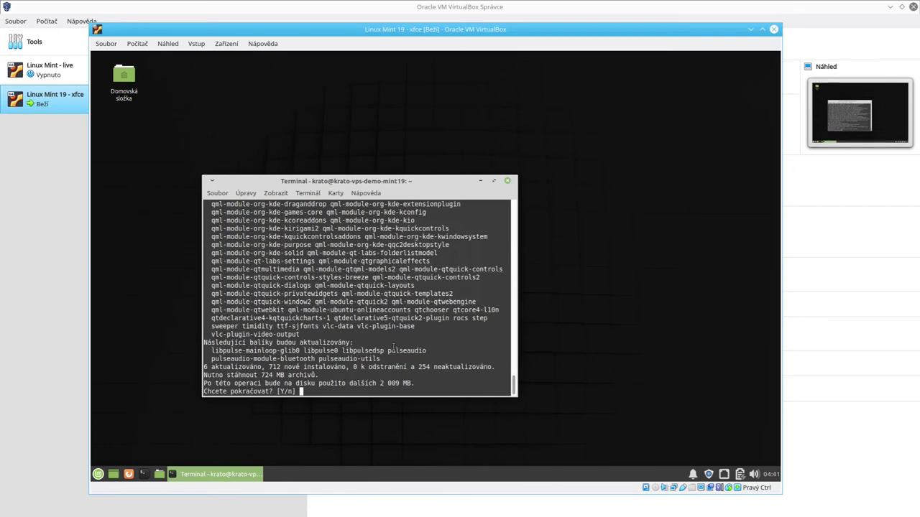
double_click(380, 186)
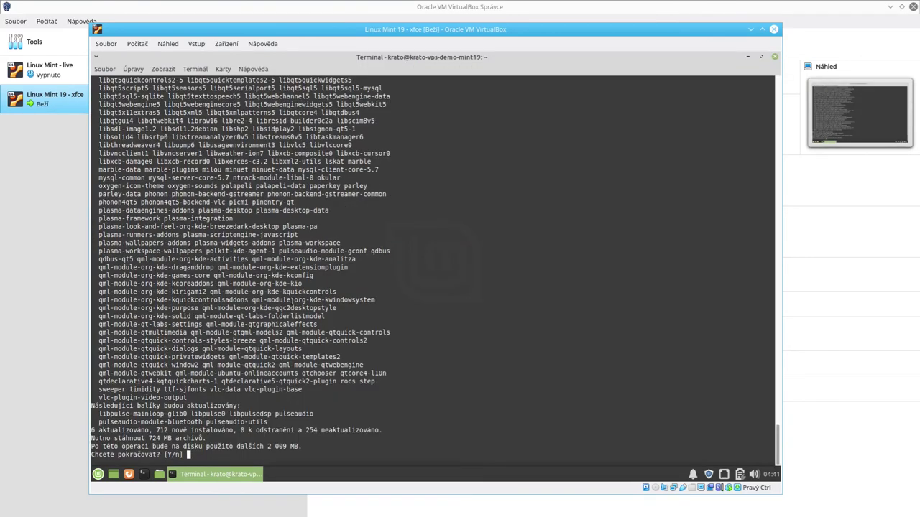
double_click(336, 59)
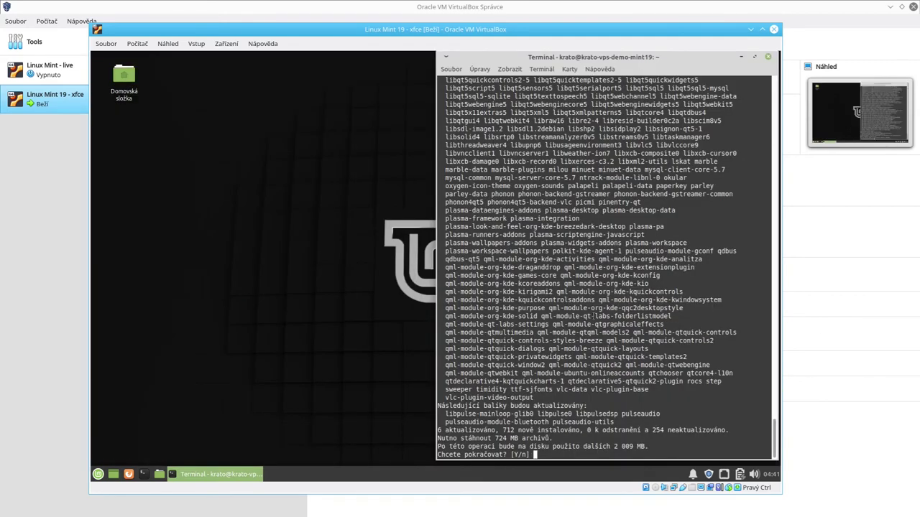
left_click_drag(614, 446, 646, 446)
left_click(644, 443)
key("Return")
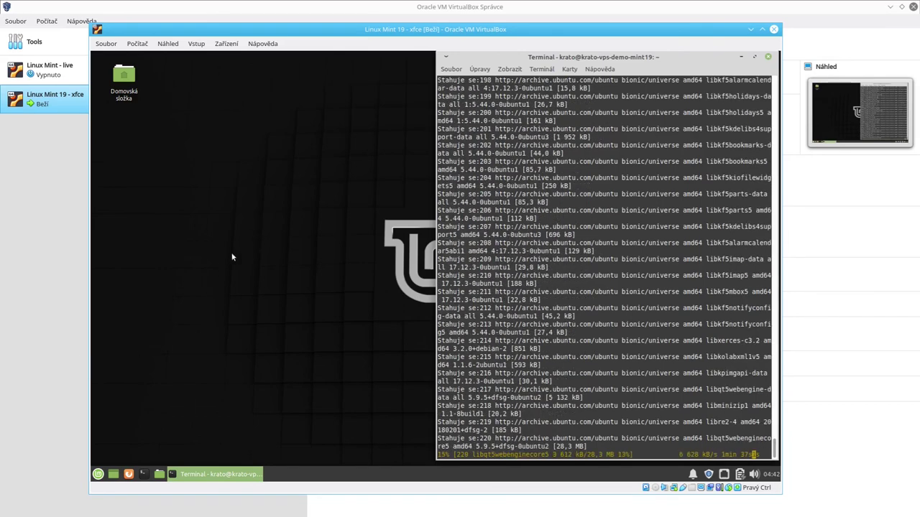
Step: Remove GParted from the Whisker menu favourites using 'Odebrat z oblíbených'
left_click(98, 475)
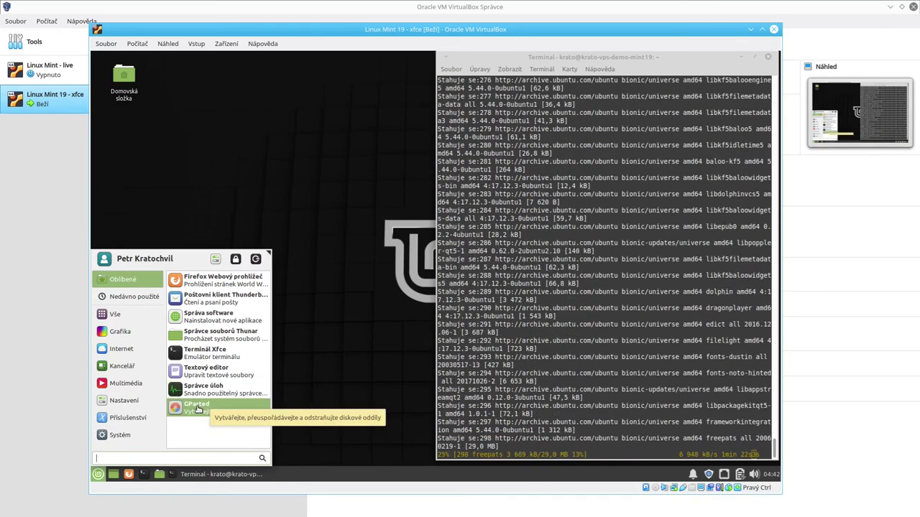
right_click(201, 407)
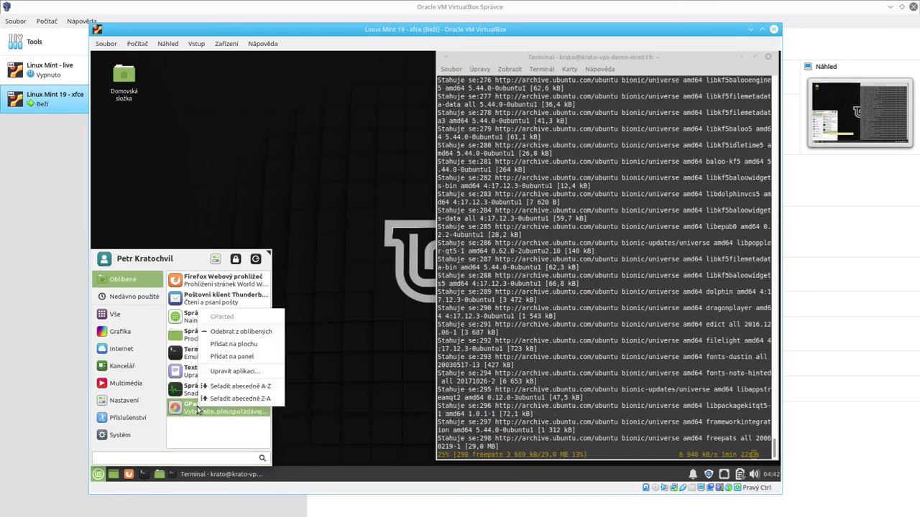
left_click(243, 332)
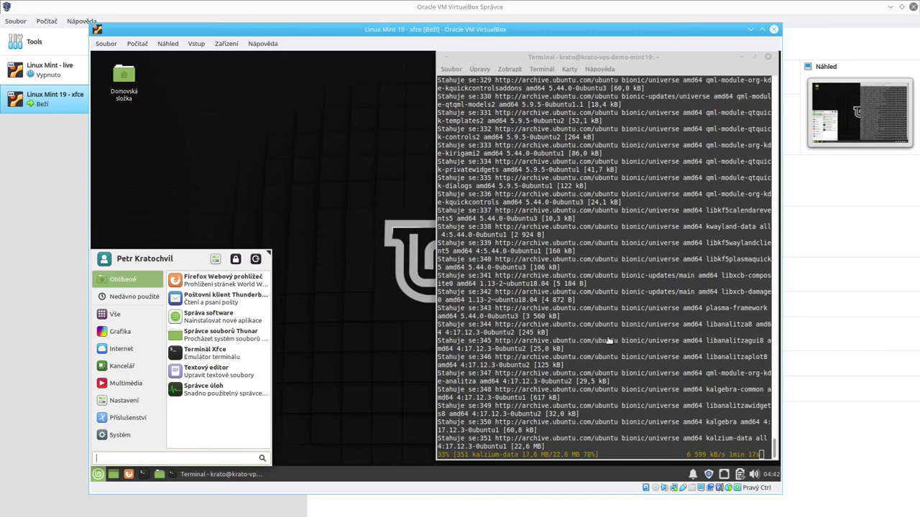
left_click(350, 345)
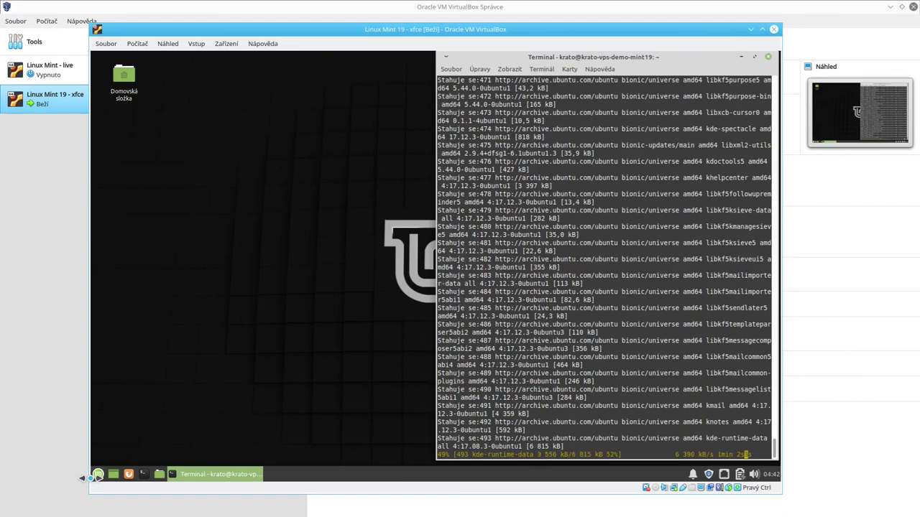
left_click(97, 475)
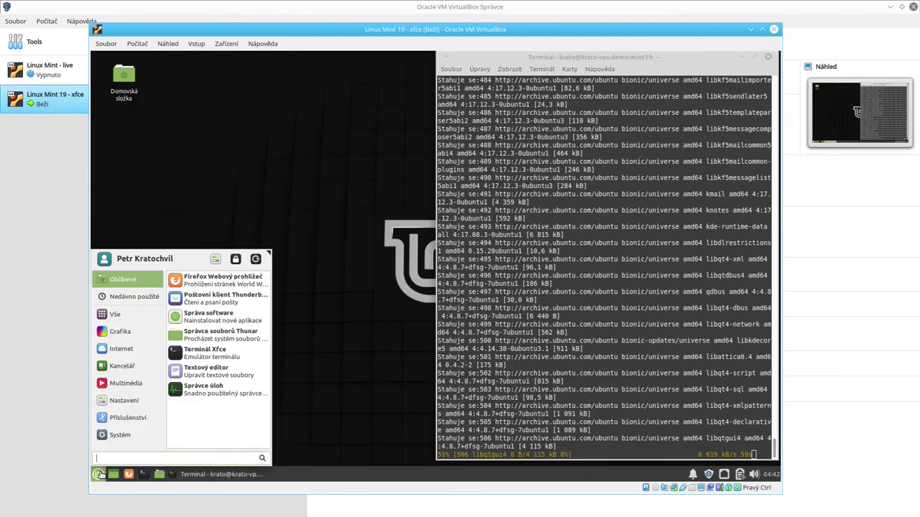
left_click(121, 368)
left_click(122, 383)
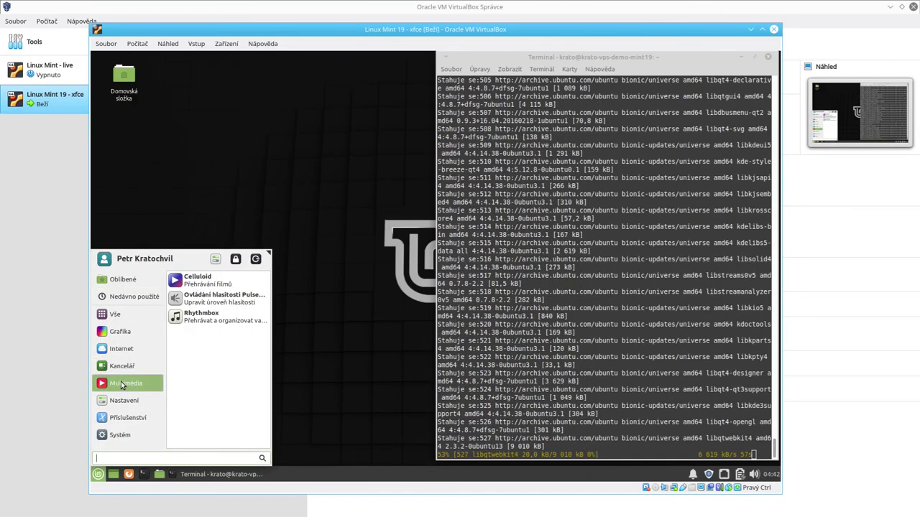
left_click(122, 366)
left_click(120, 332)
left_click(129, 314)
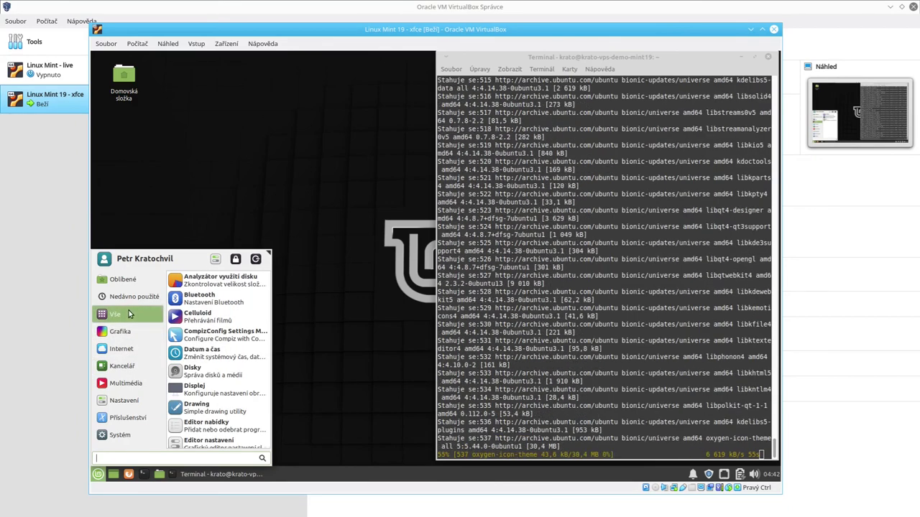
left_click(129, 283)
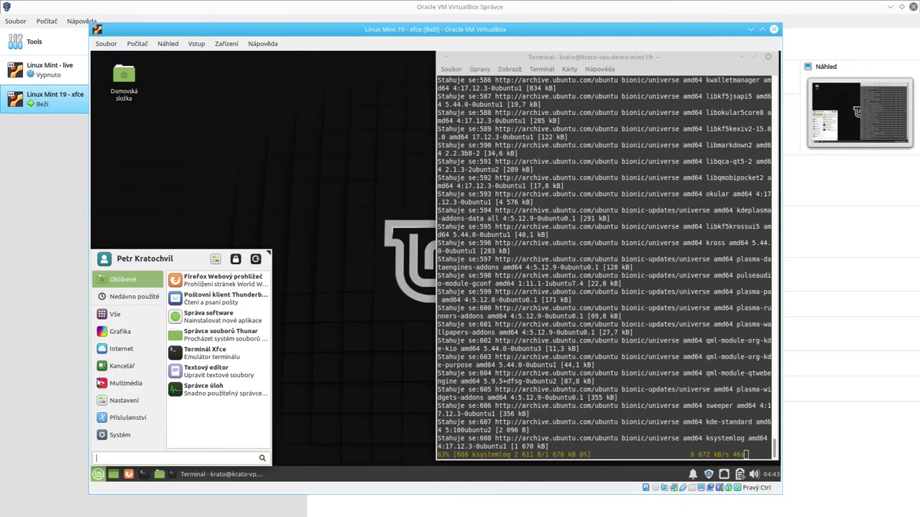
left_click(126, 383)
left_click(115, 316)
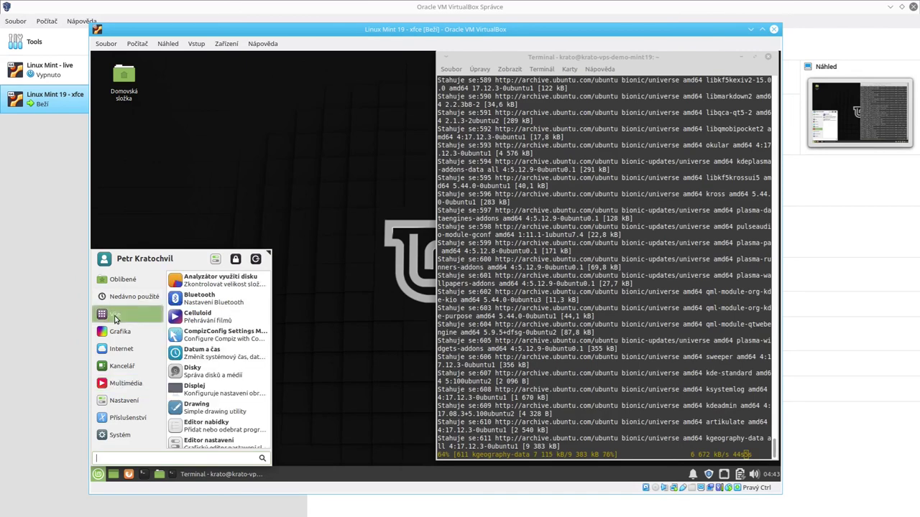
left_click(126, 296)
left_click(130, 281)
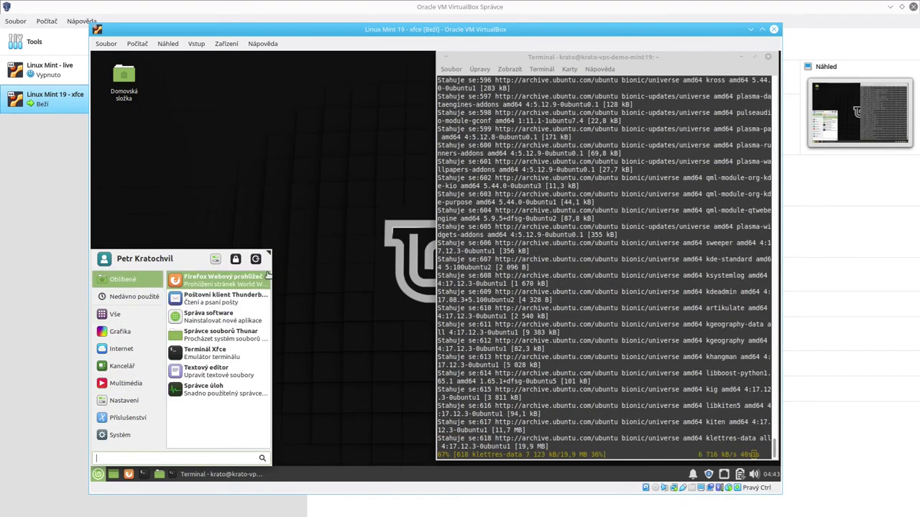
key("Escape")
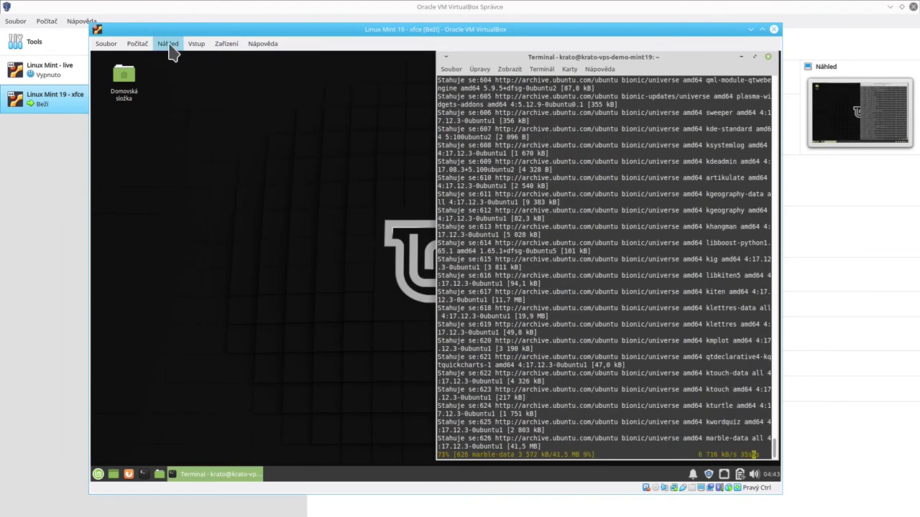
Step: Launch the Displej settings by searching 'disp' in the Mint menu
left_click(162, 45)
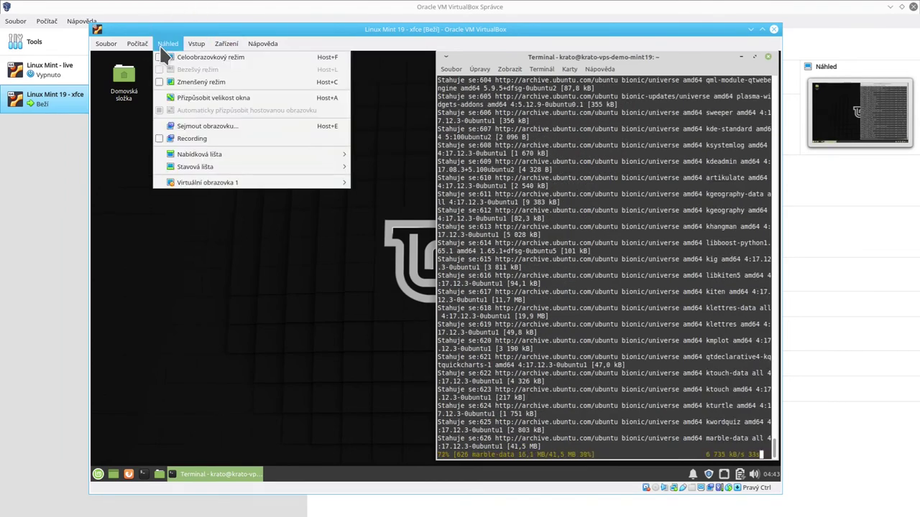
left_click(162, 48)
left_click(99, 474)
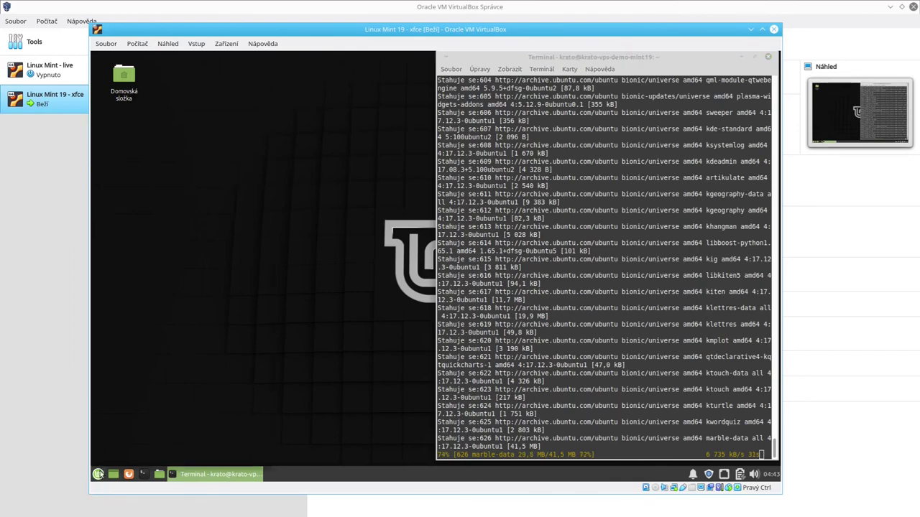
type("disp")
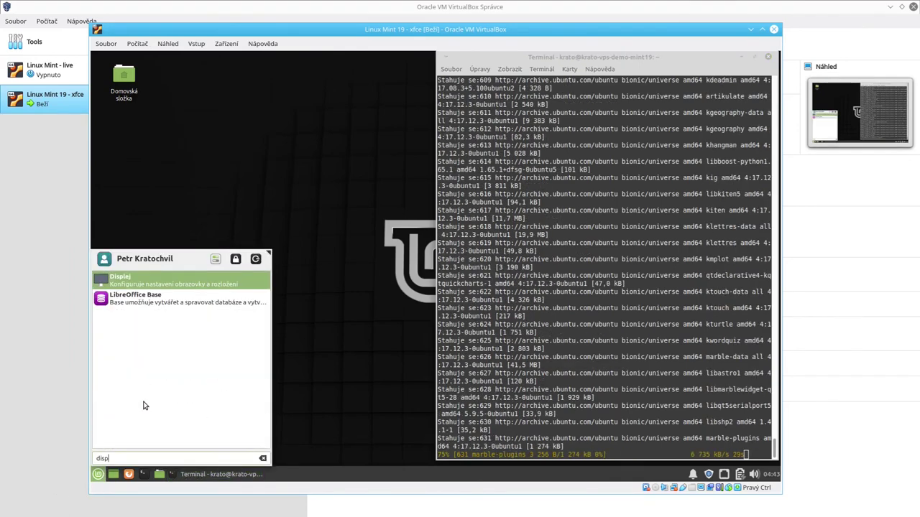
left_click(155, 282)
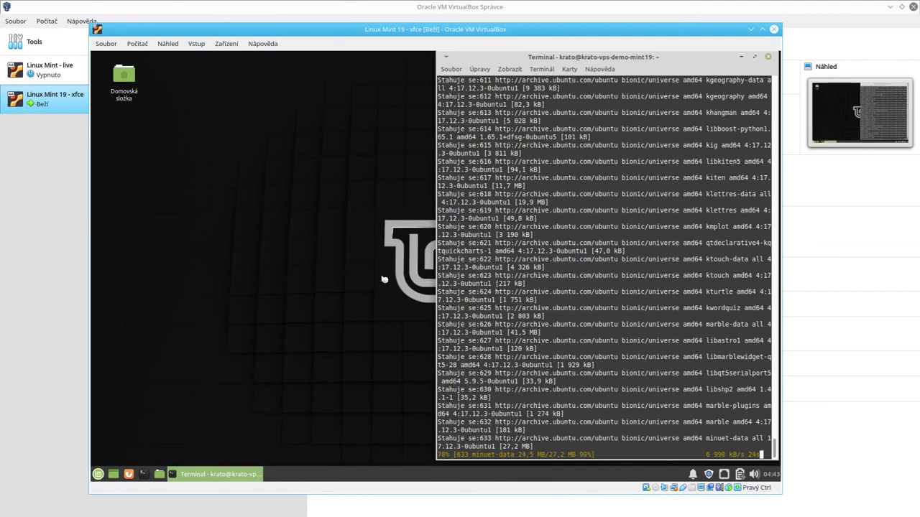
Step: Move the VM window up and to the left
left_click_drag(239, 33, 176, 23)
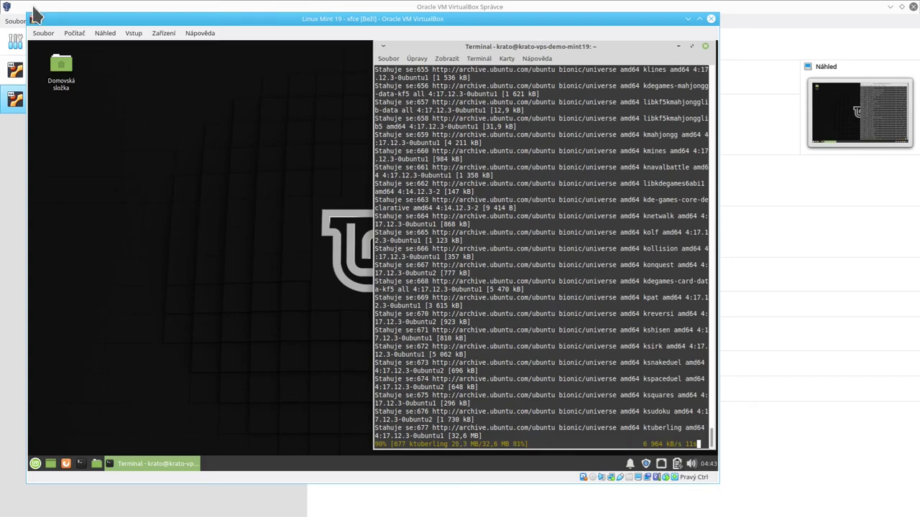
left_click(101, 33)
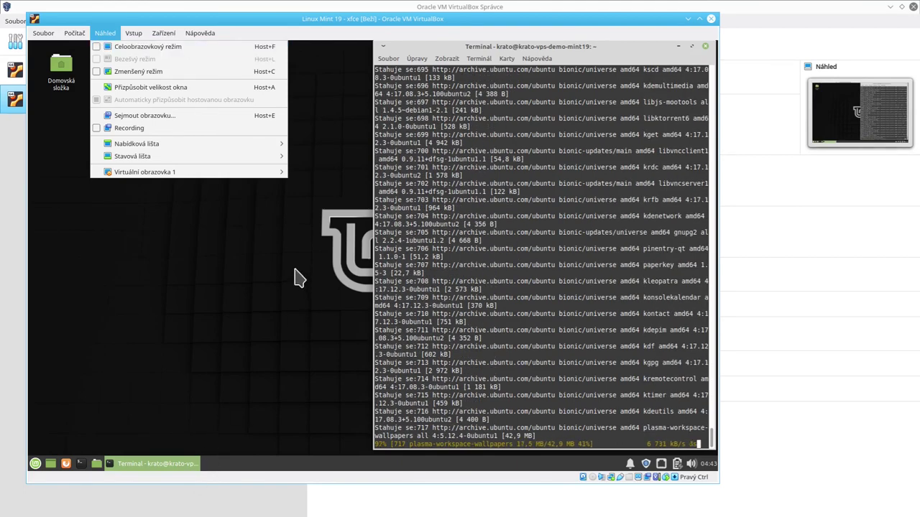
left_click(333, 129)
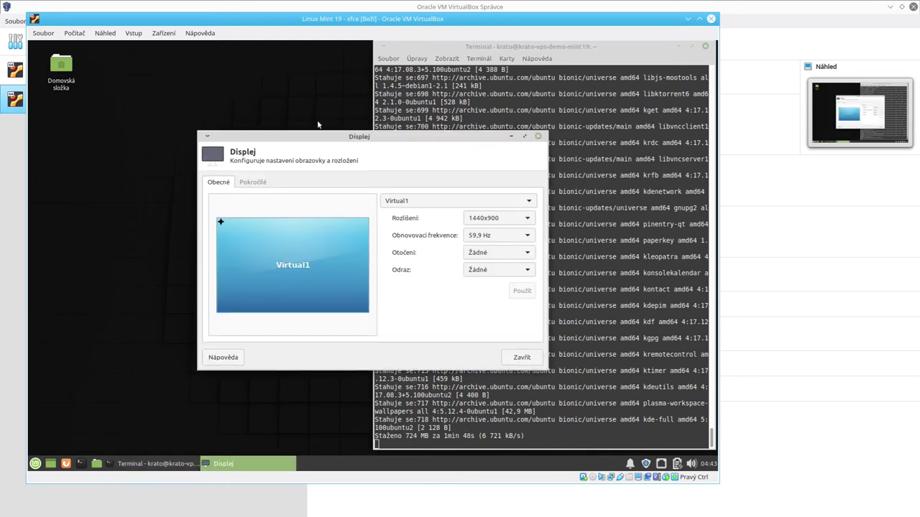
Step: Set the guest display resolution to 1680x1050 and apply it
left_click_drag(305, 138, 197, 140)
left_click(377, 222)
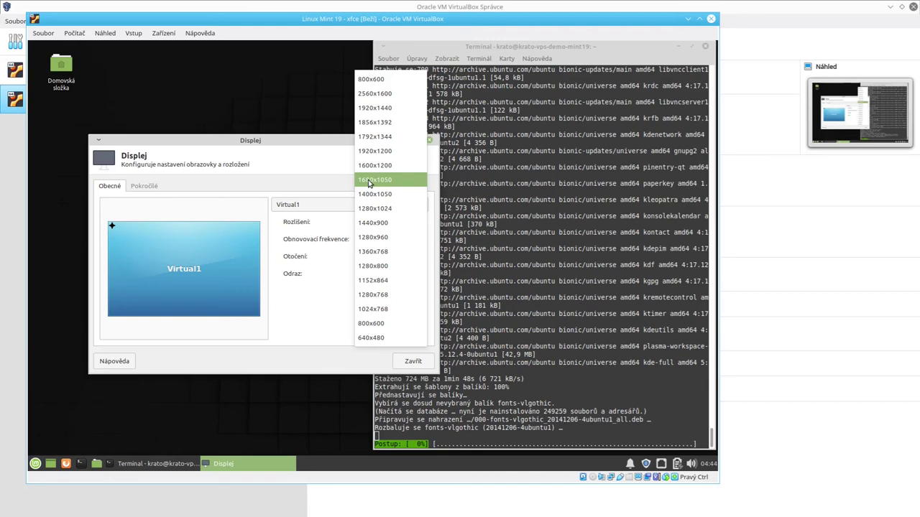
left_click(369, 180)
left_click(421, 304)
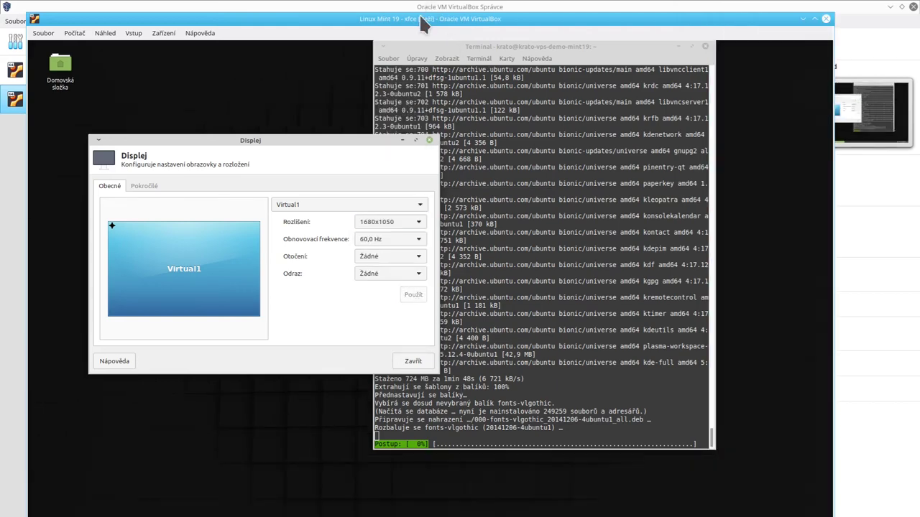
left_click_drag(424, 21, 430, 3)
left_click(405, 212)
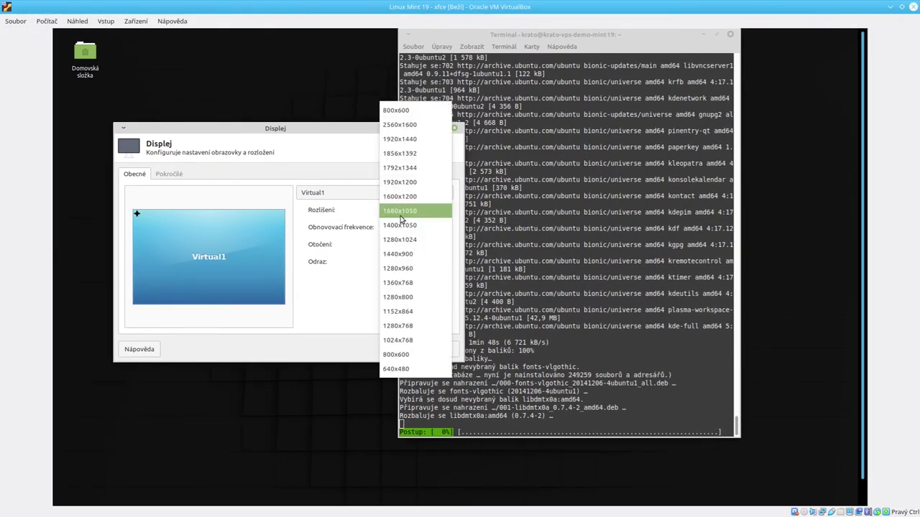
left_click(327, 178)
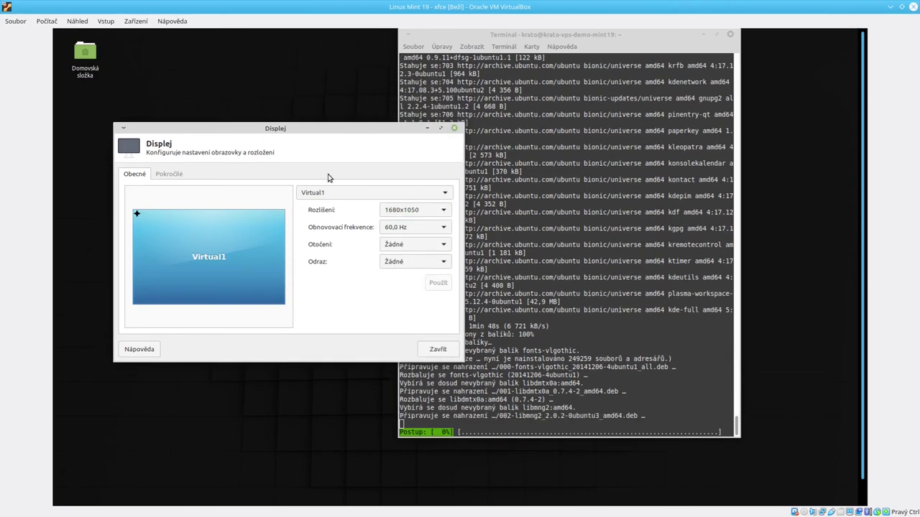
Step: Switch the VM to full-screen with Host+F and close the Displej settings
key("Control_R+f")
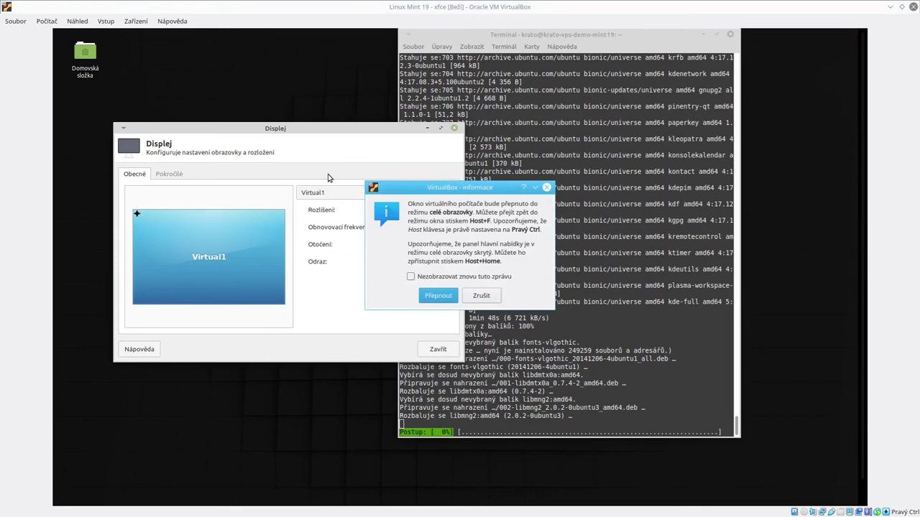
left_click(440, 297)
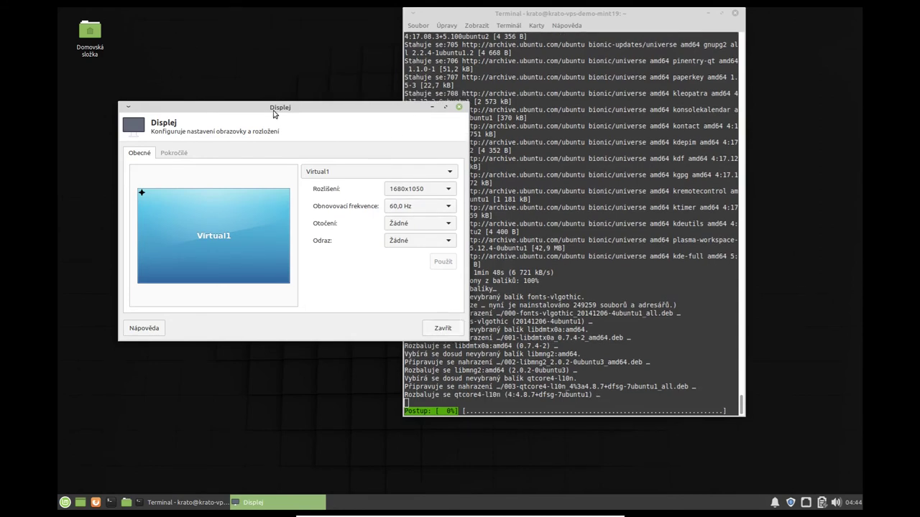
left_click(433, 329)
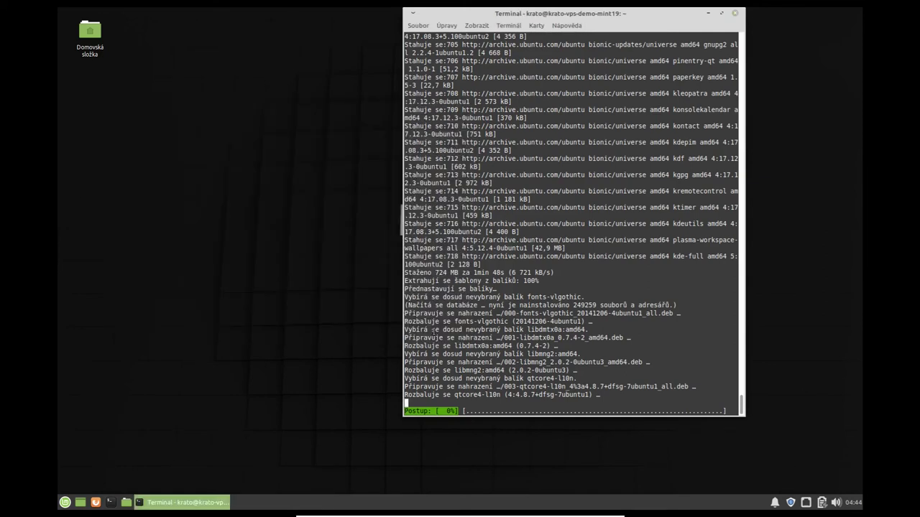
Step: Snap the guest terminal to the right half of the screen, uncovering the Mint logo
left_click(173, 186)
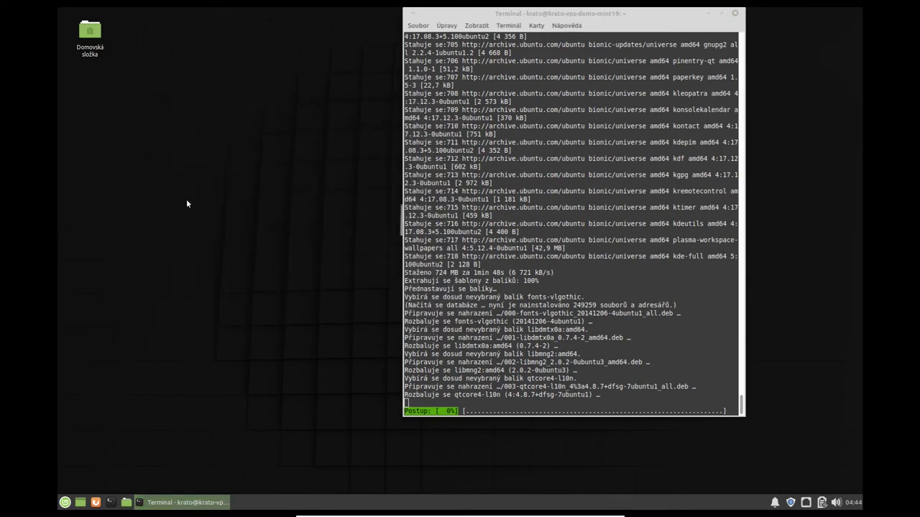
left_click(65, 503)
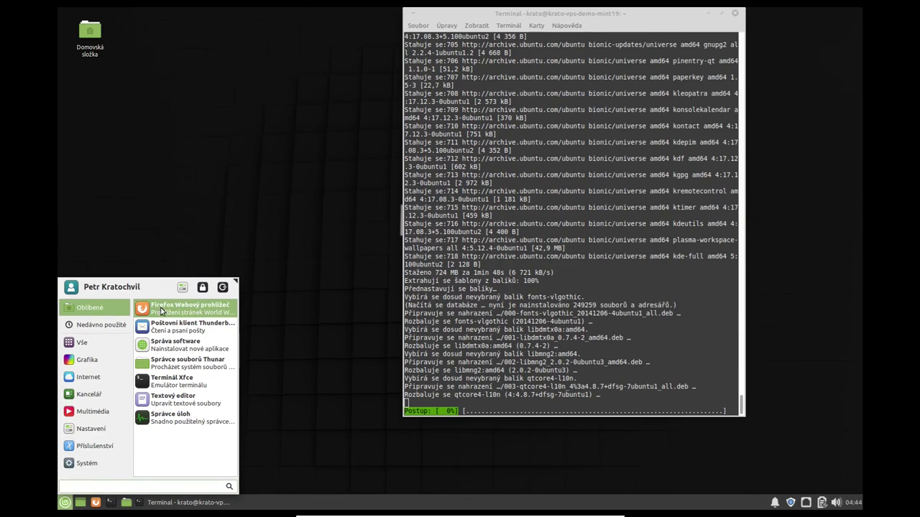
left_click(162, 311)
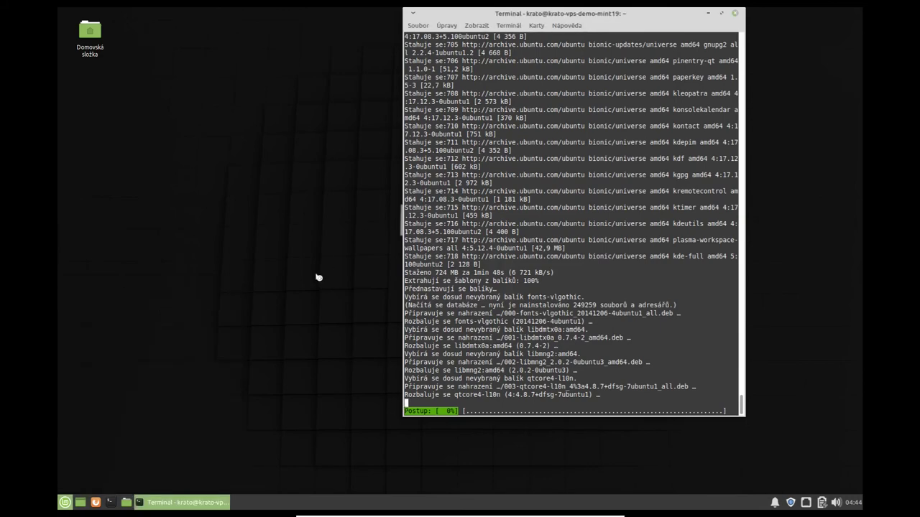
left_click_drag(559, 15, 917, 266)
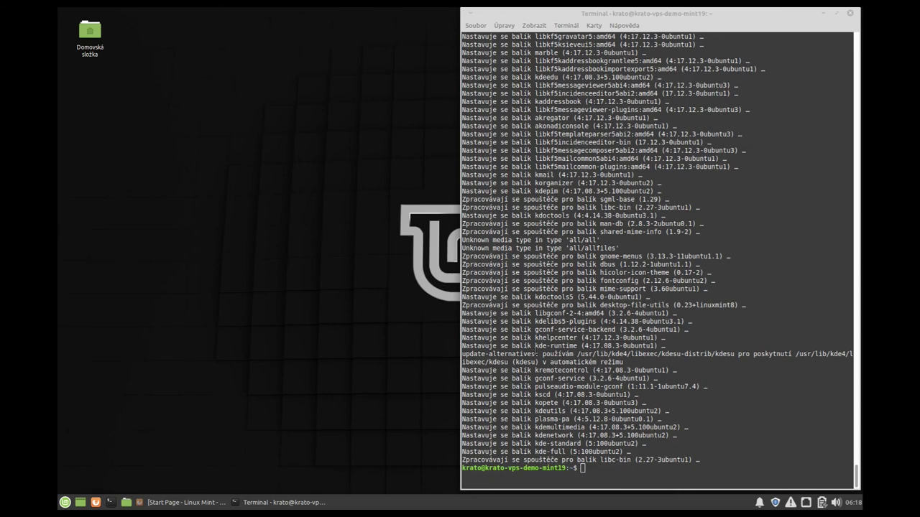
Step: Close the terminal with Ctrl+D and quit Firefox with Ctrl+Q
left_click(551, 373)
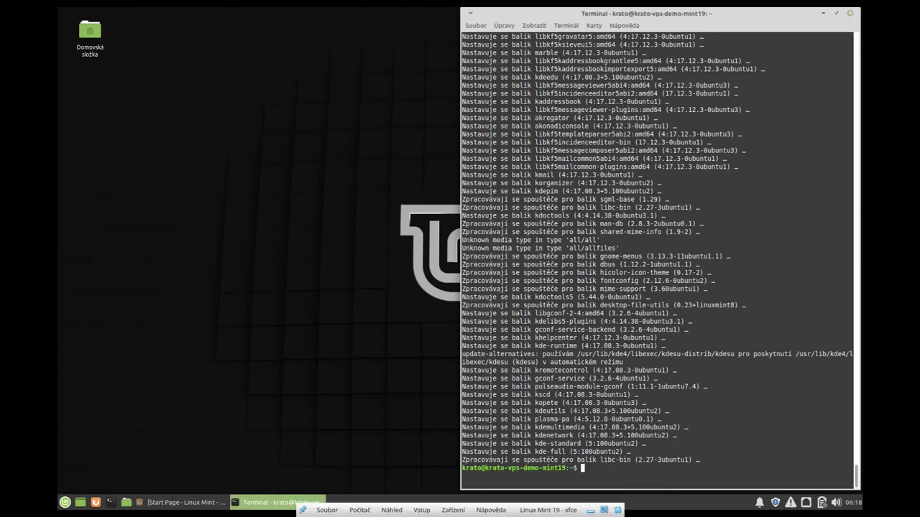
key("ctrl+d")
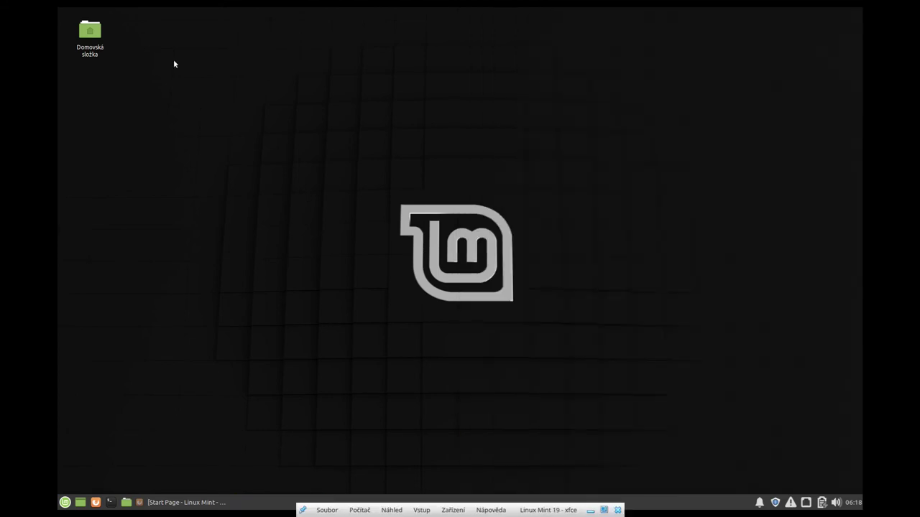
left_click(183, 503)
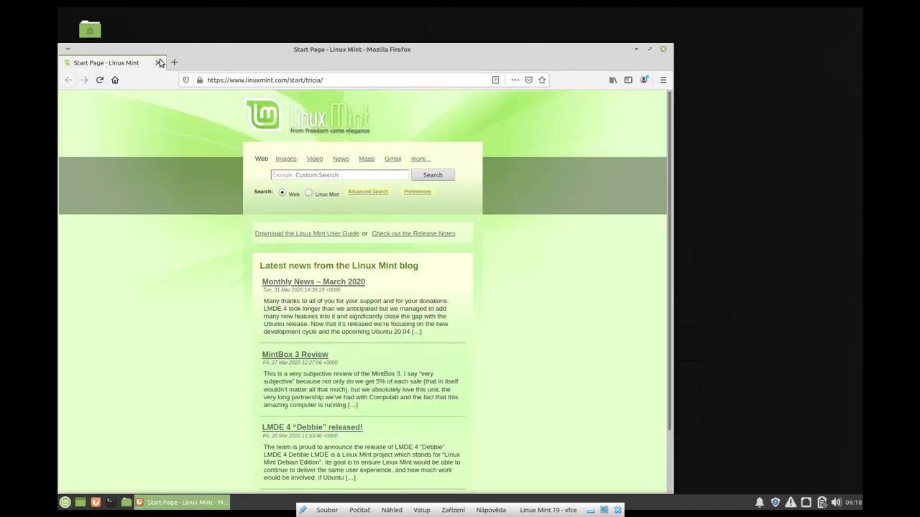
key("ctrl+q")
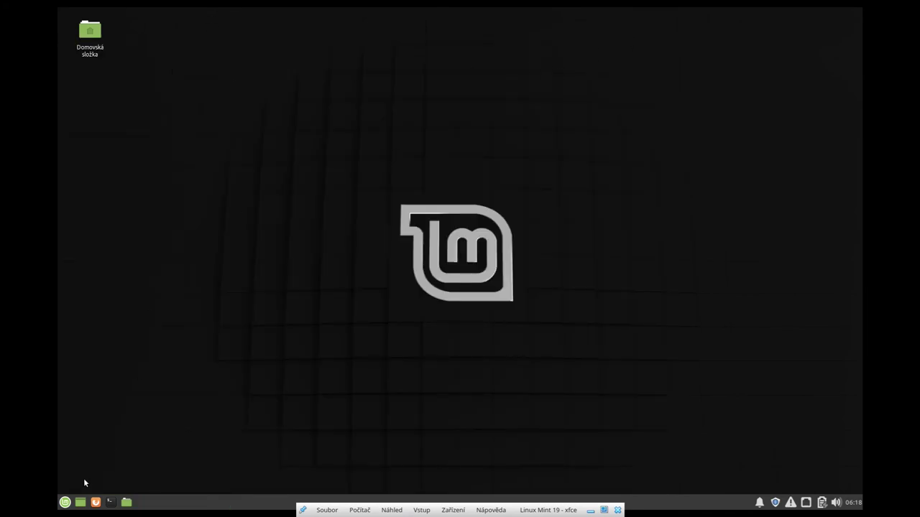
Step: Log out of the Xfce session from the Whisker menu's Odhlásit dialog
left_click(64, 502)
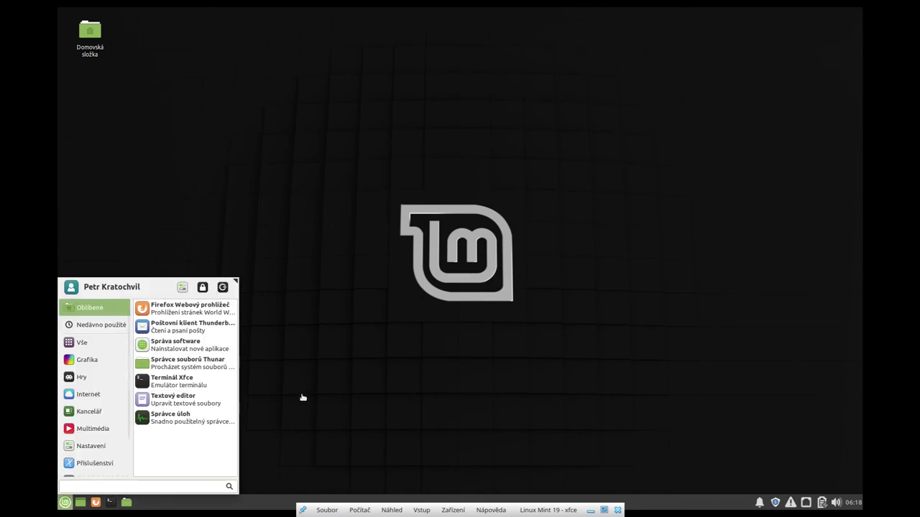
left_click(222, 287)
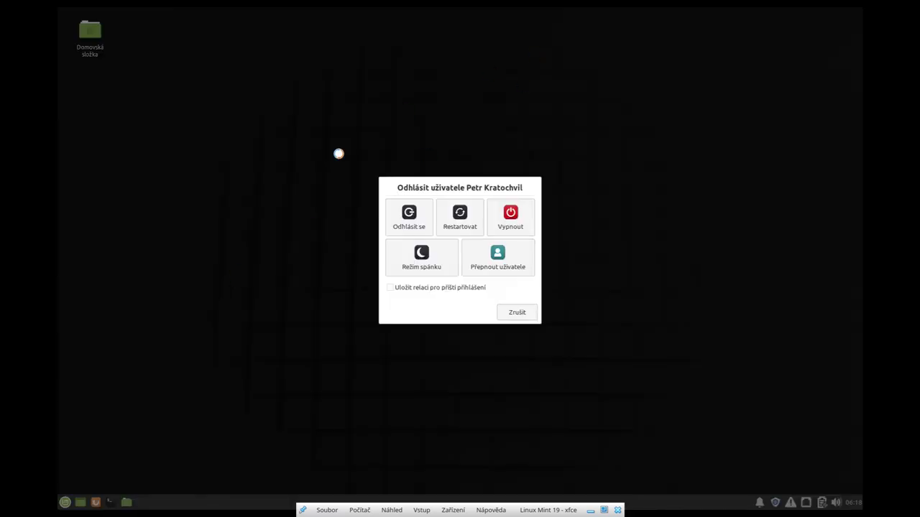
left_click(460, 217)
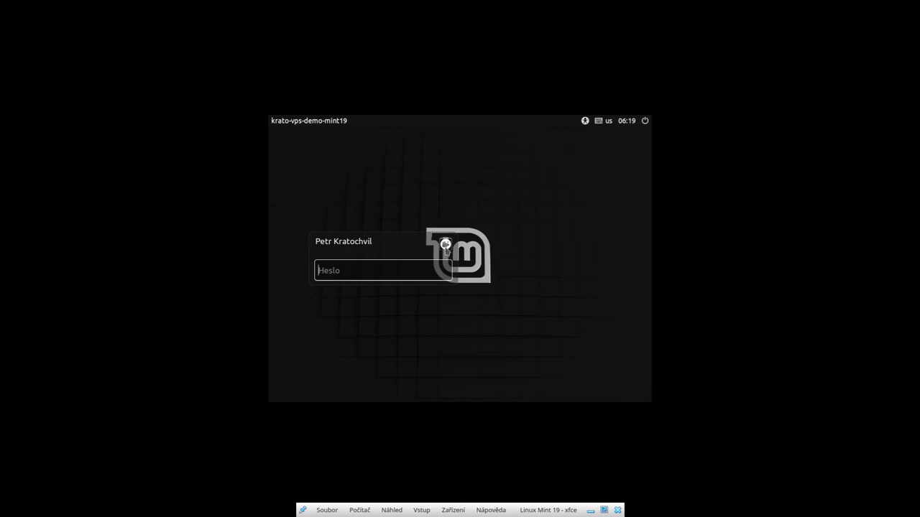
Step: Check the session chooser, then log back into Xfce with the account password
left_click(445, 245)
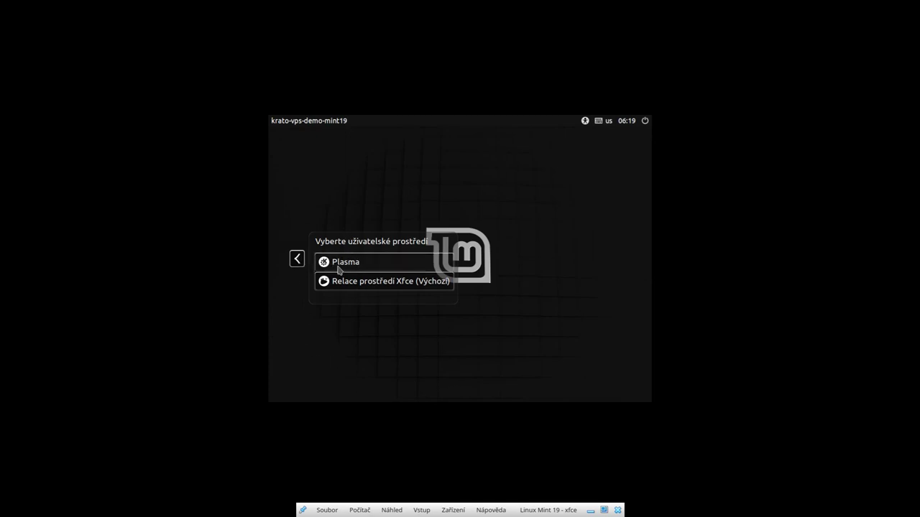
left_click(296, 259)
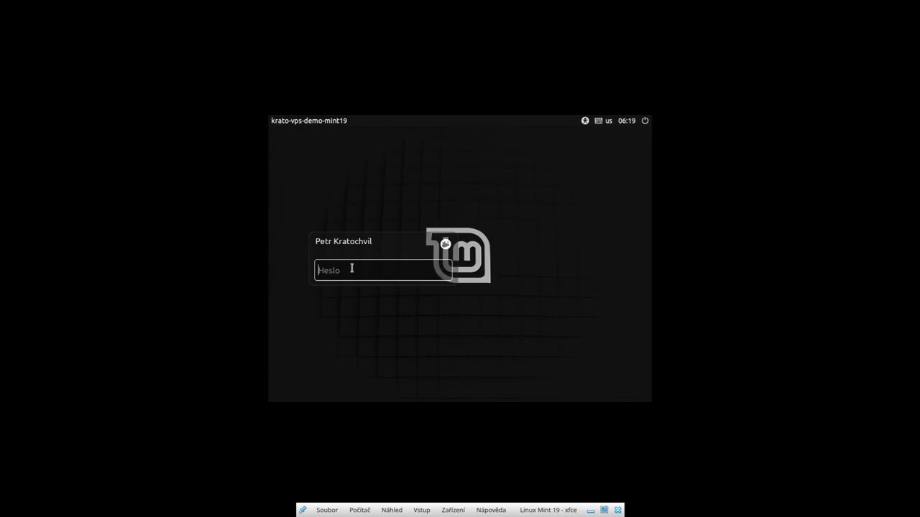
type("p")
key("Return")
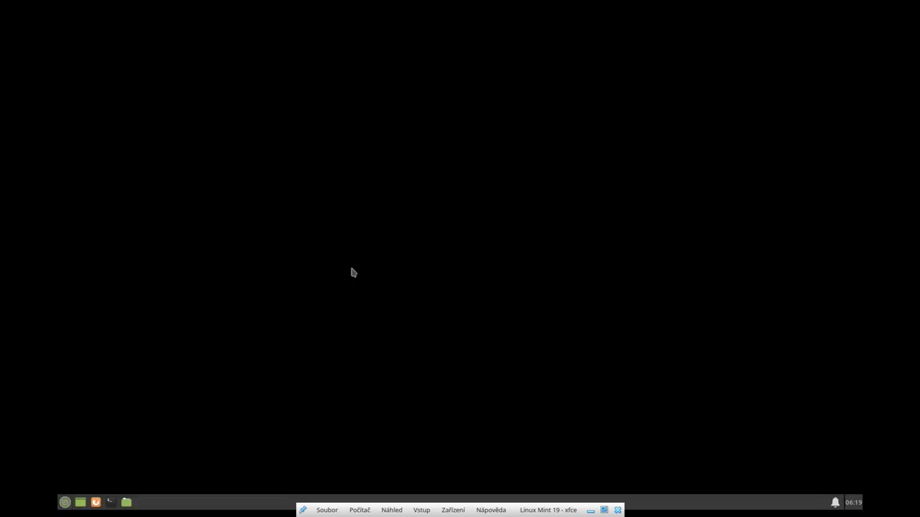
left_click(64, 502)
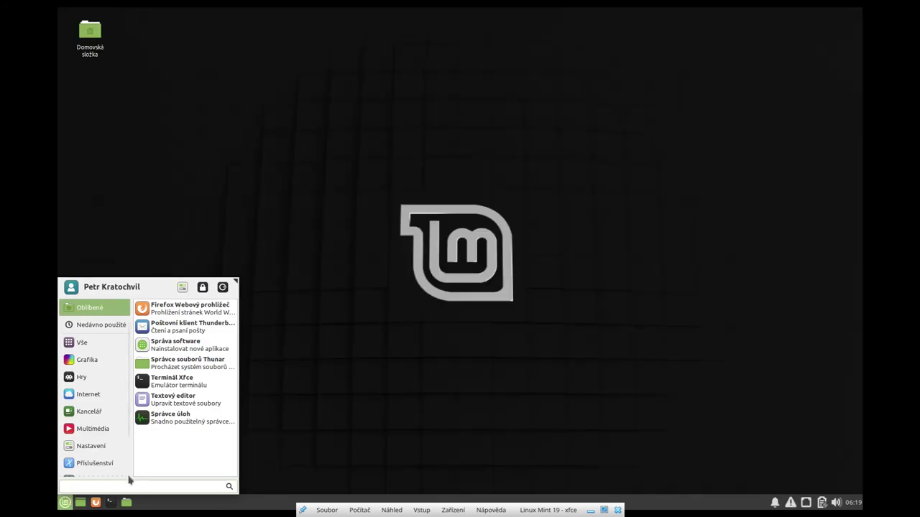
Step: Cancel the KGpg setup assistant and launch Firefox Webový prohlížeč from the Mint menu
type("chro")
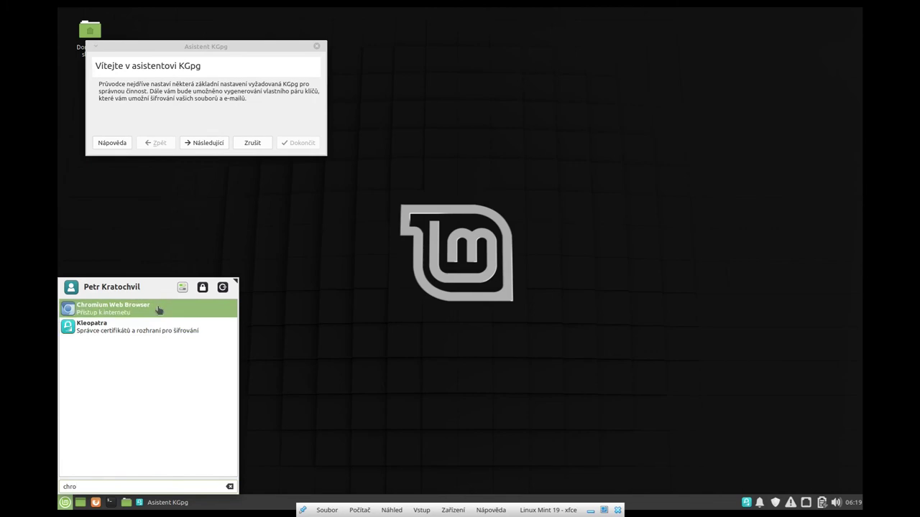
left_click(223, 59)
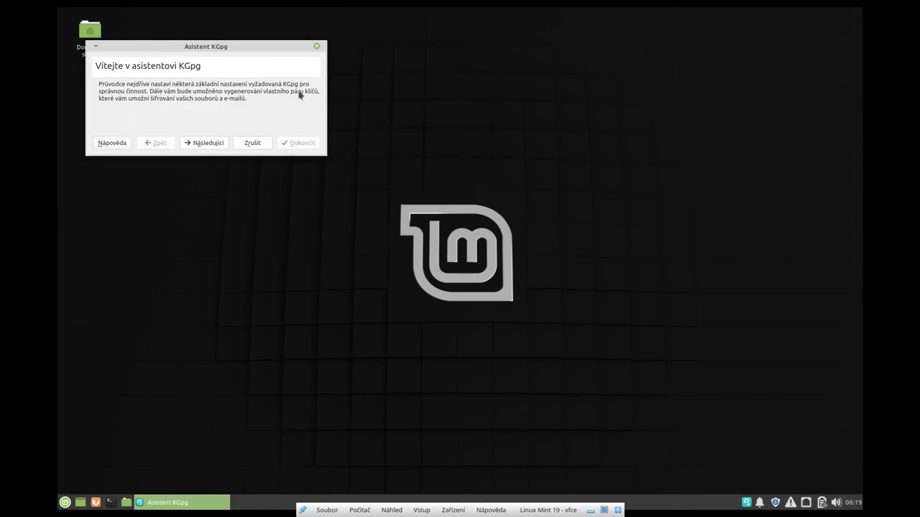
left_click(245, 147)
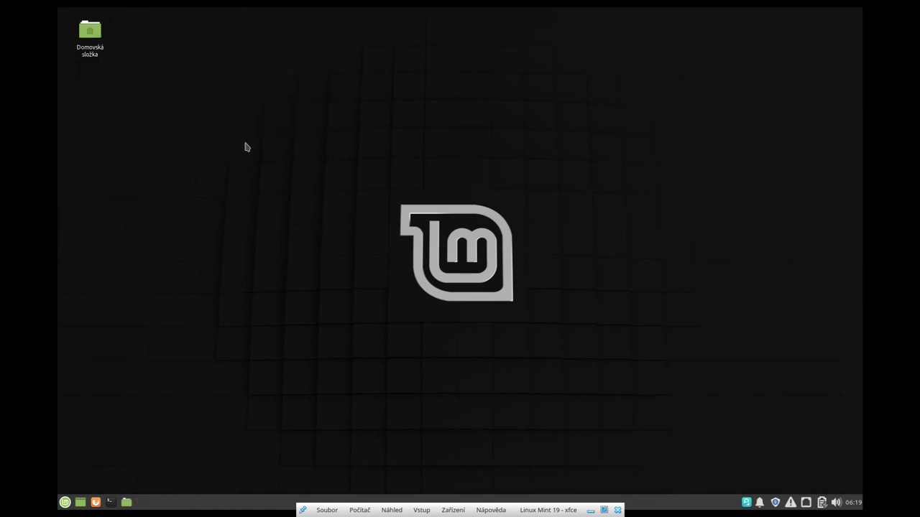
left_click(64, 502)
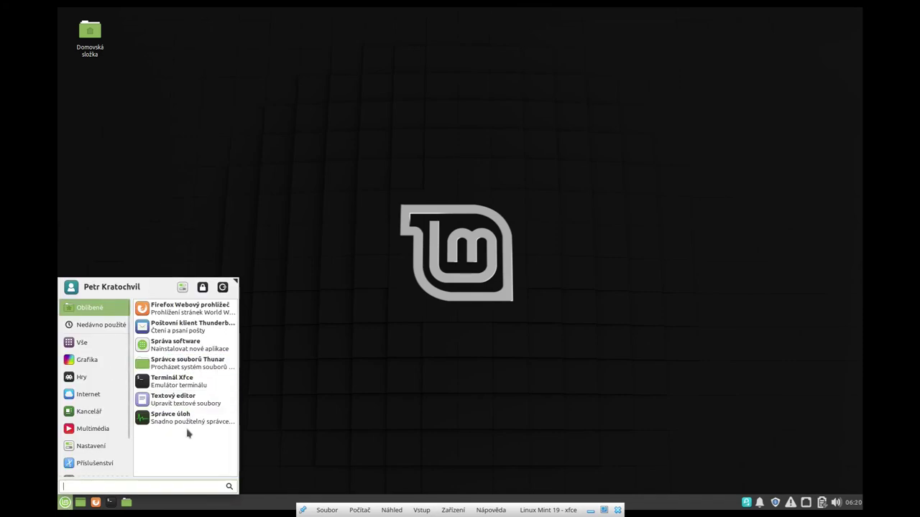
left_click(177, 307)
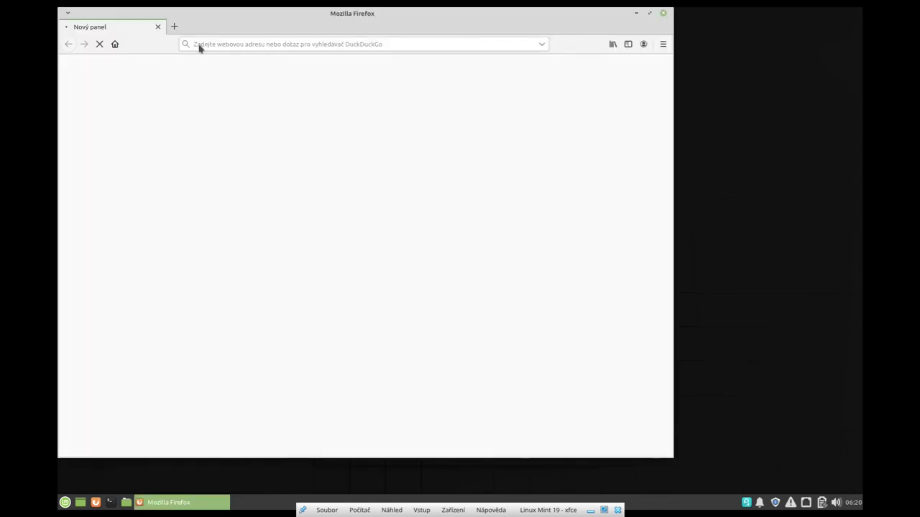
Step: Load youtube.com in a new Firefox tab
left_click(174, 28)
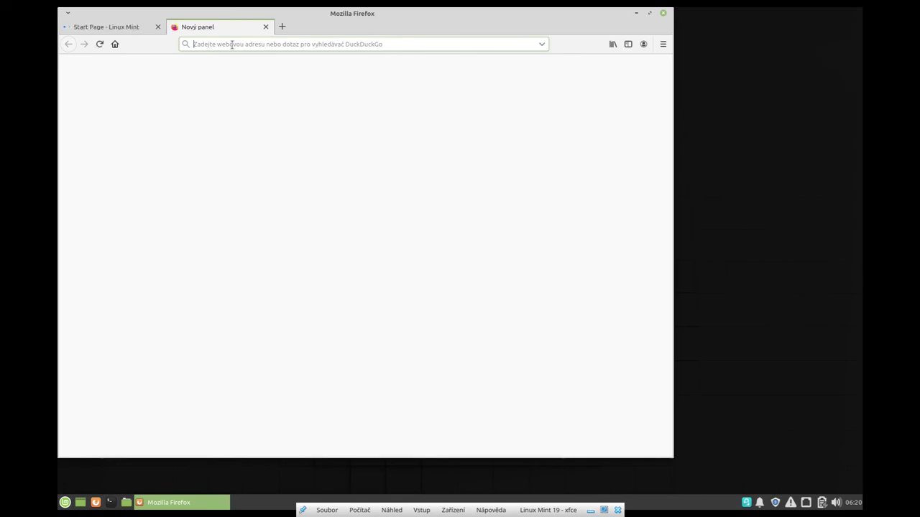
type("youtu")
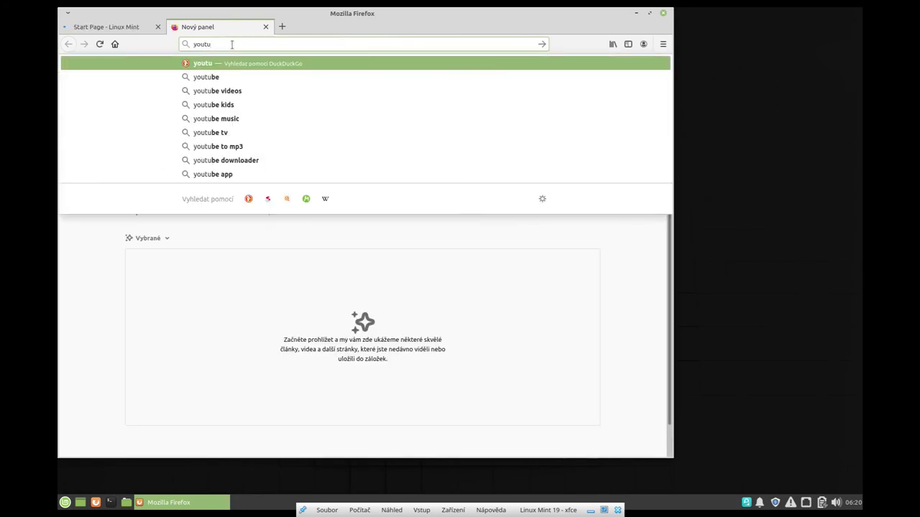
type("be.com")
key("Return")
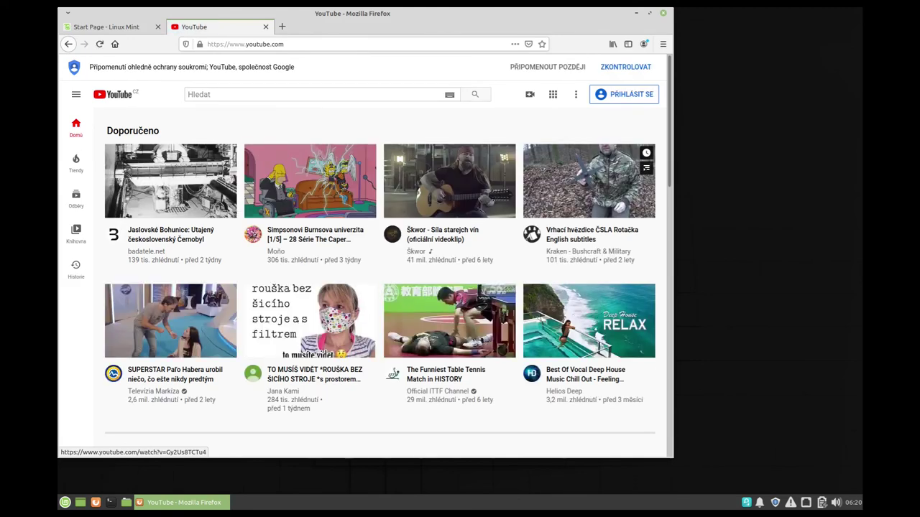
Step: Play the ČSLA Rotačka video, skip to about 1:22, pause it, and close the tab
left_click(547, 193)
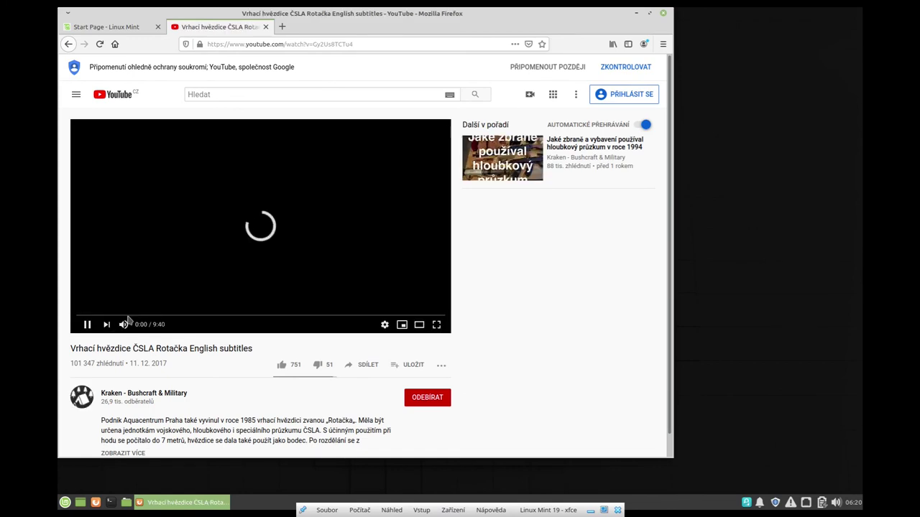
left_click(128, 317)
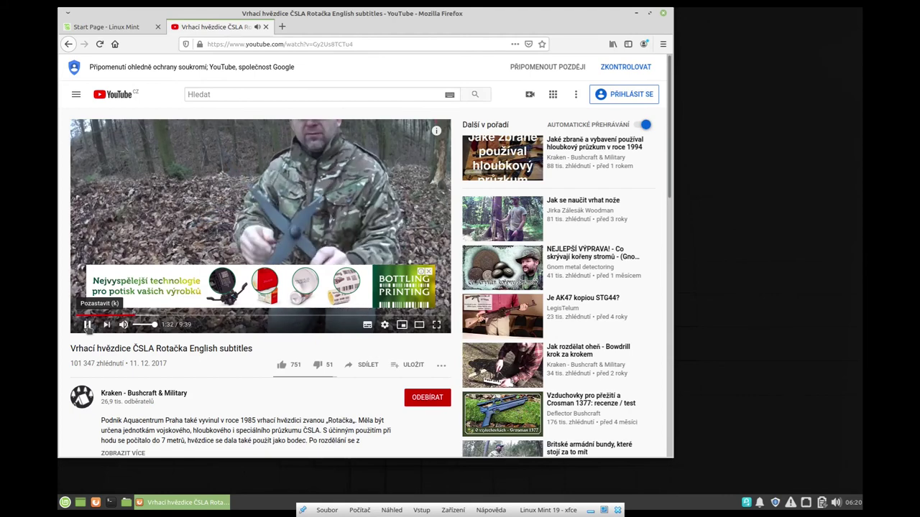
left_click(87, 325)
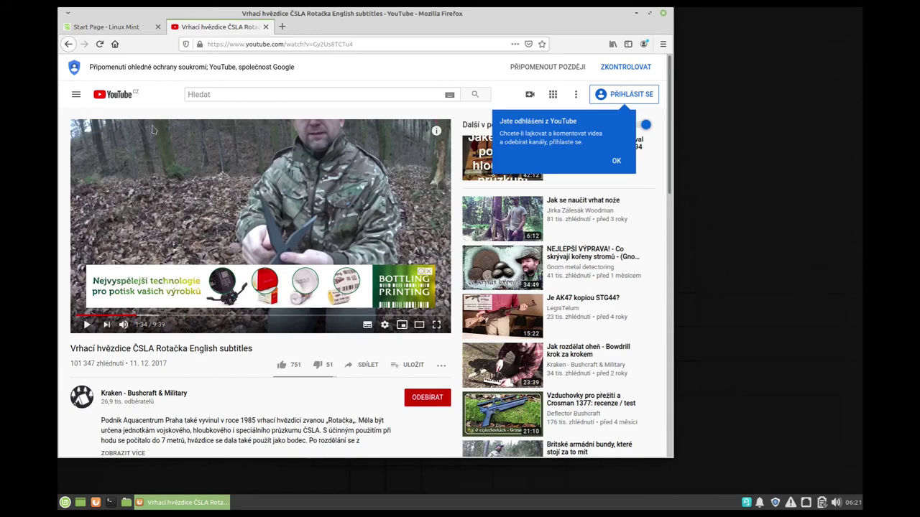
left_click(265, 26)
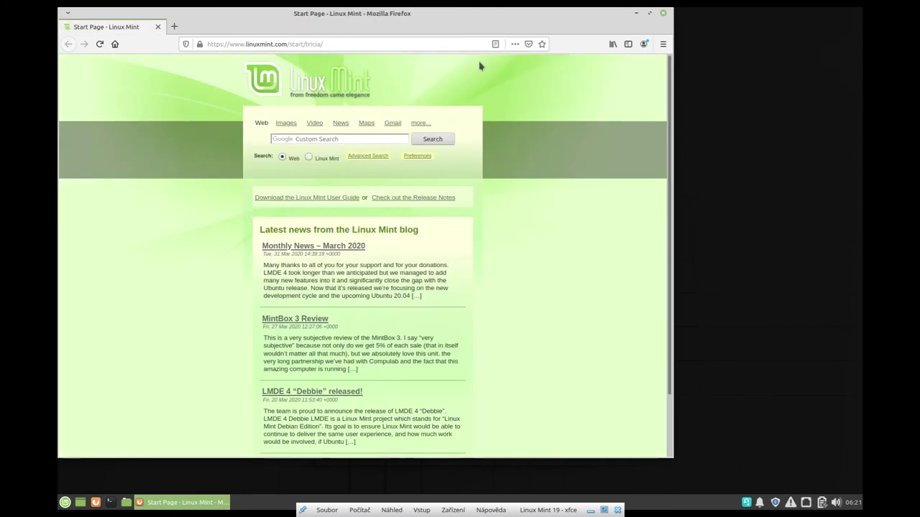
Step: Close Firefox, log out with Odhlásit se, and log back in with the account password
left_click(664, 13)
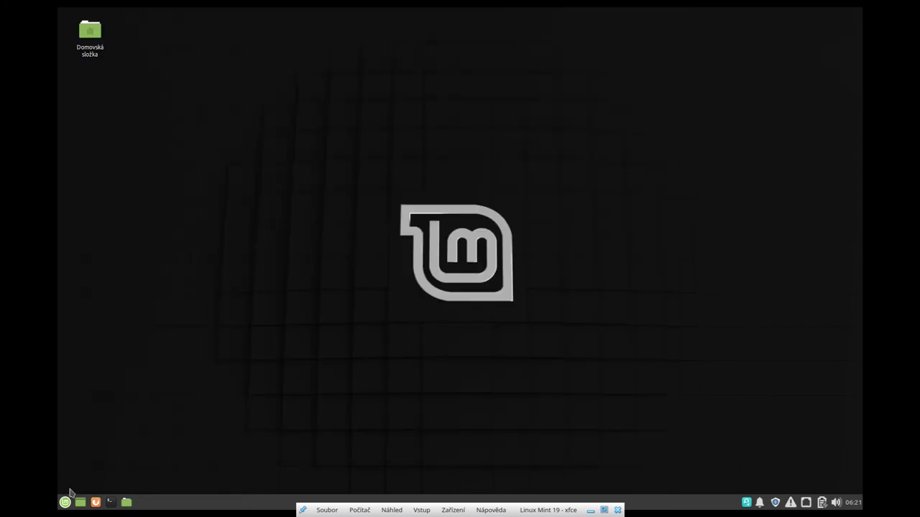
left_click(65, 503)
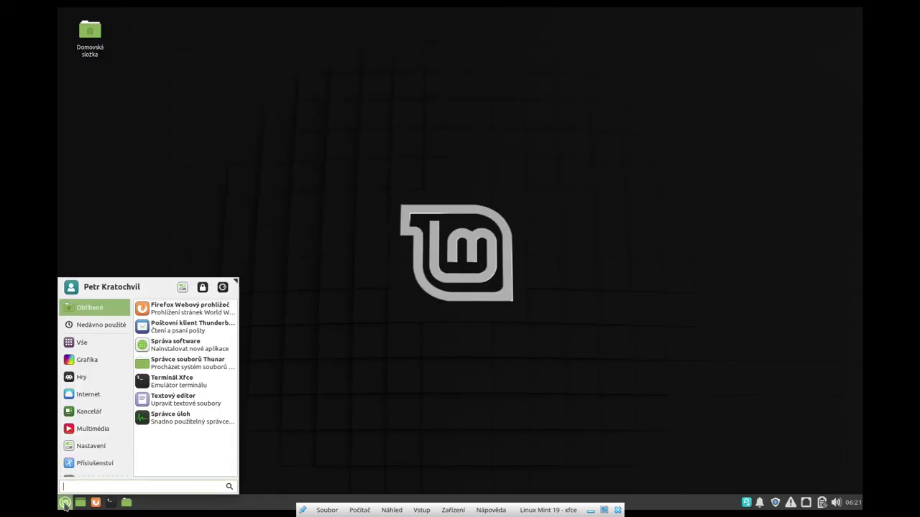
left_click(222, 286)
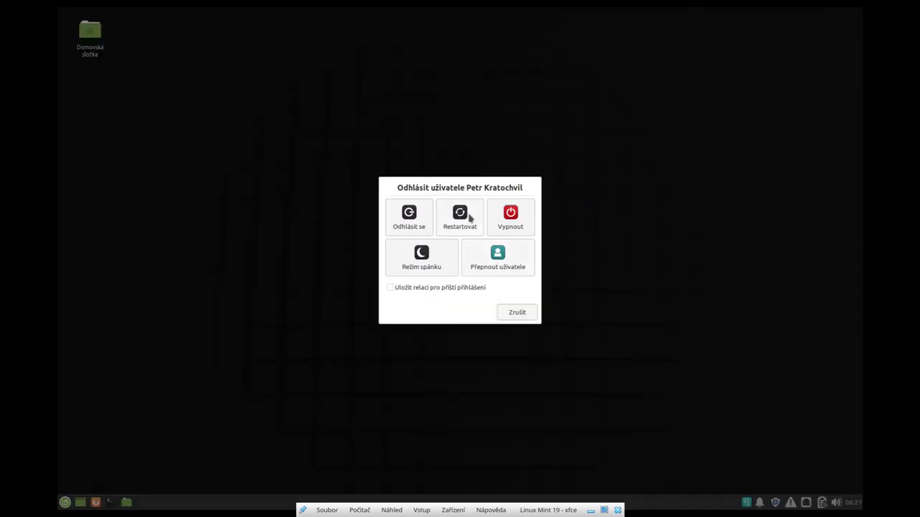
left_click(408, 220)
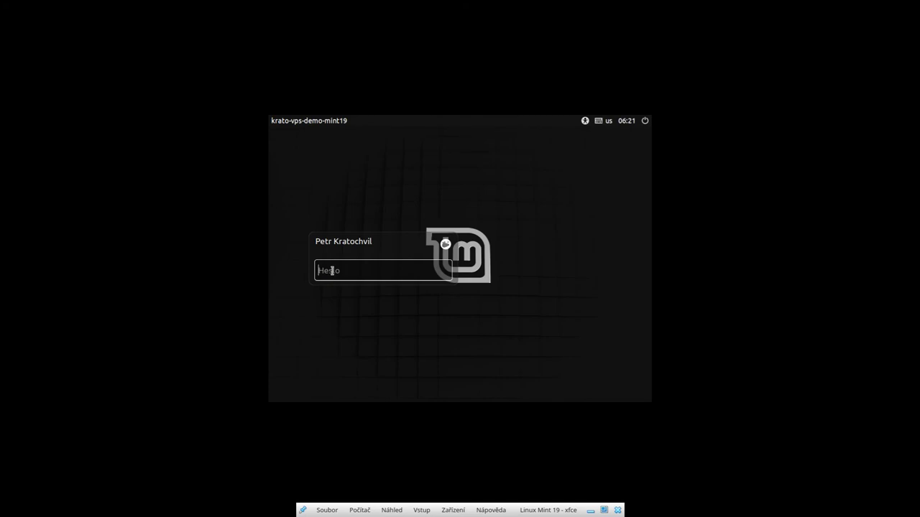
type("••")
key("Return")
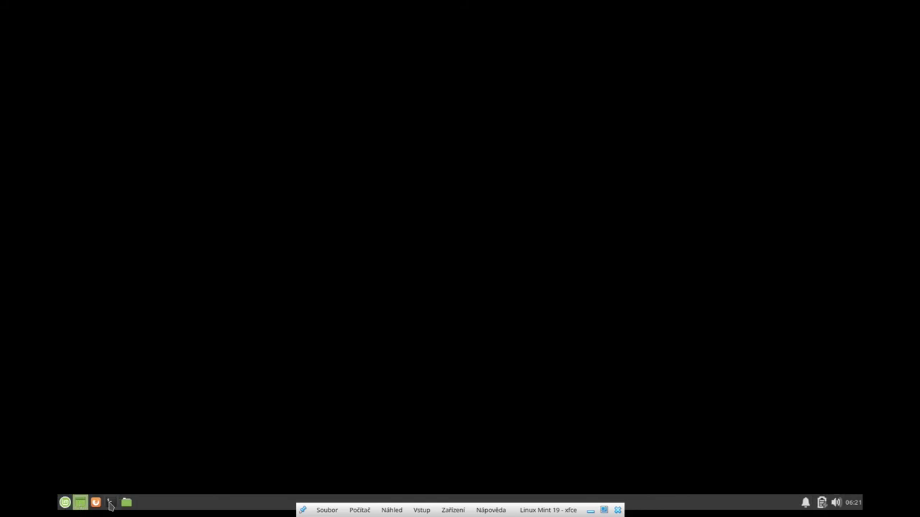
Step: Open a terminal, cancel the KGpg assistant, and open the home folder in the file manager
left_click(111, 503)
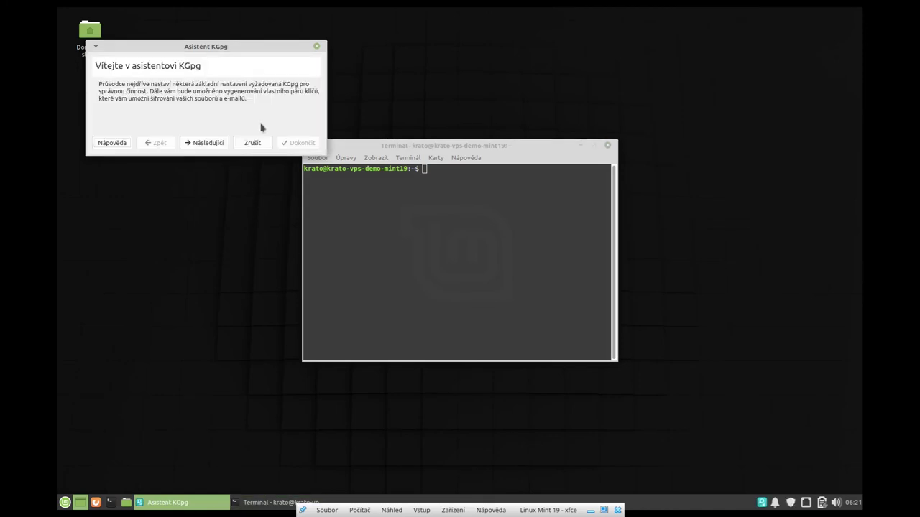
left_click(251, 142)
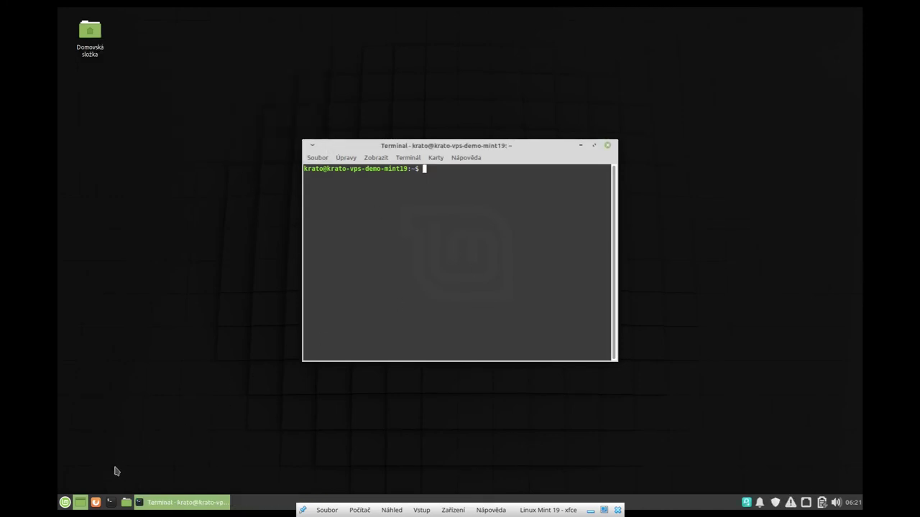
left_click(80, 503)
left_click(81, 502)
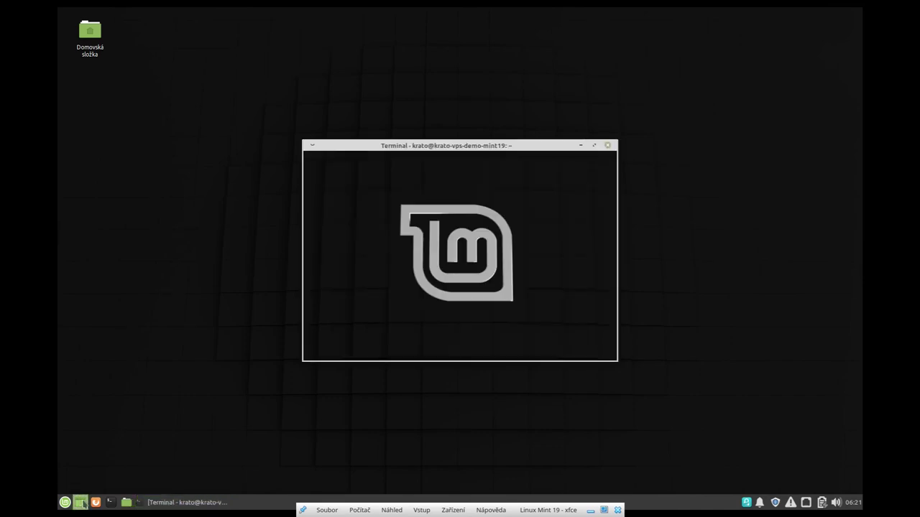
left_click(126, 502)
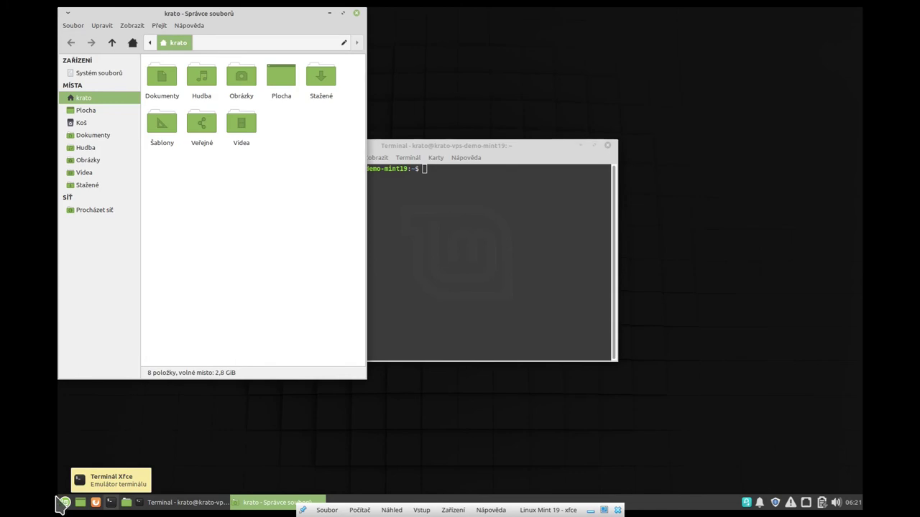
Step: Log out via the Mint menu's Odhlásit se and log back in with the password
left_click(65, 502)
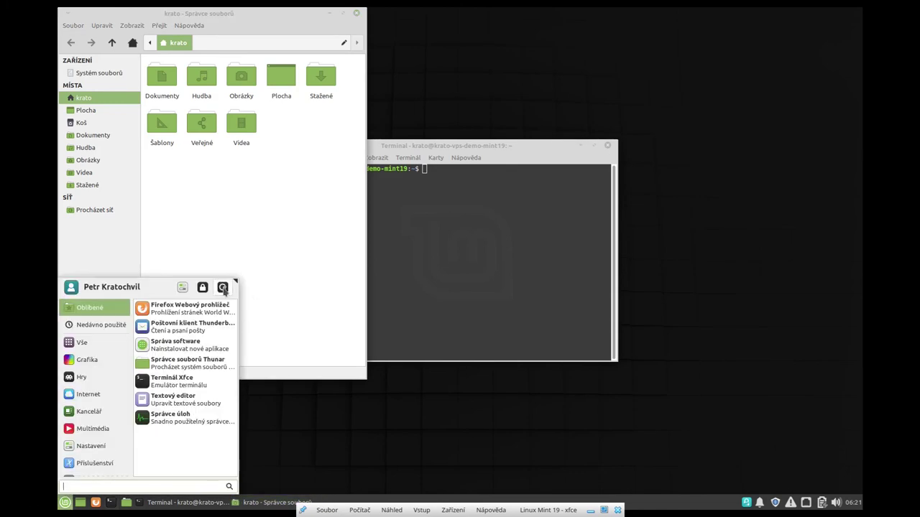
left_click(223, 287)
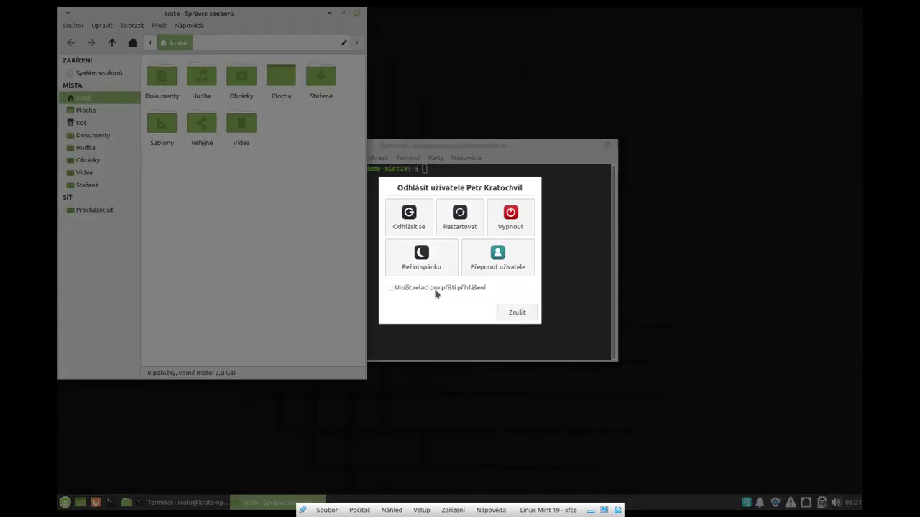
left_click(407, 214)
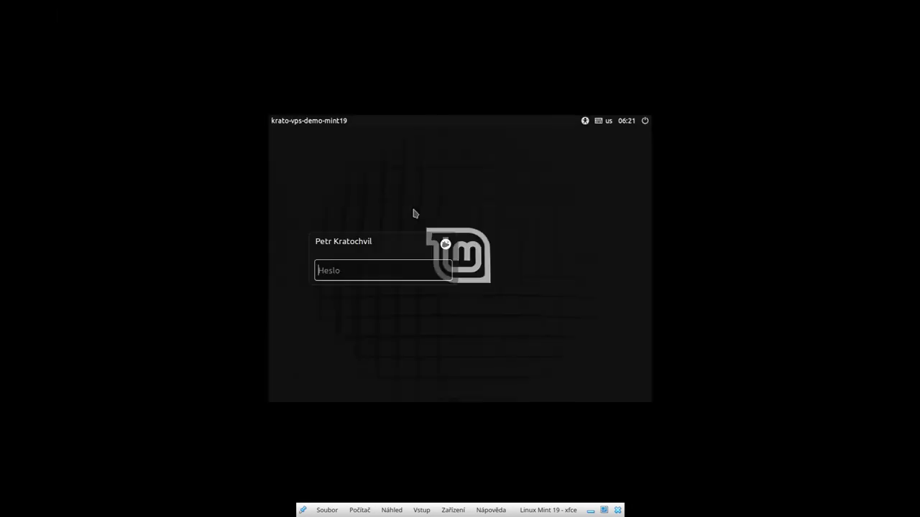
type("••••••")
key("Return")
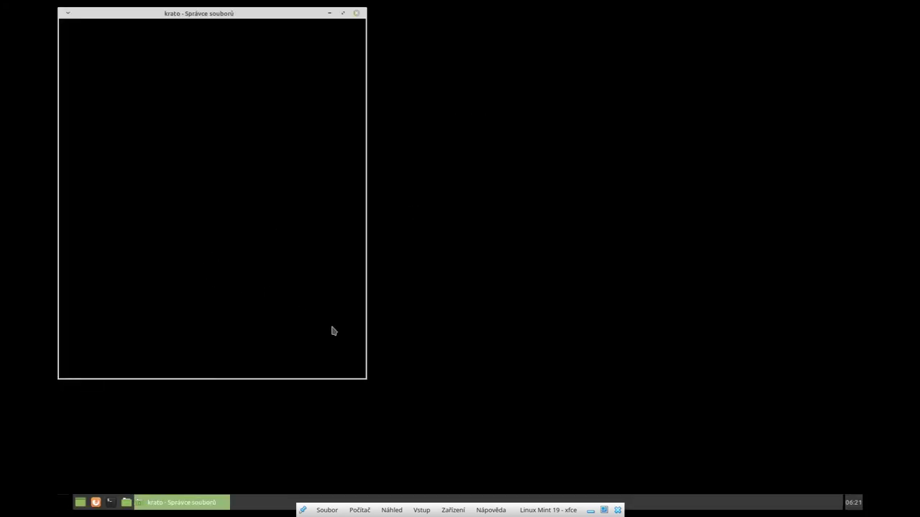
Step: Open a terminal, dismiss the KGpg wizard, and browse the Whisker menu results for 'auto'
key("ctrl+alt+t")
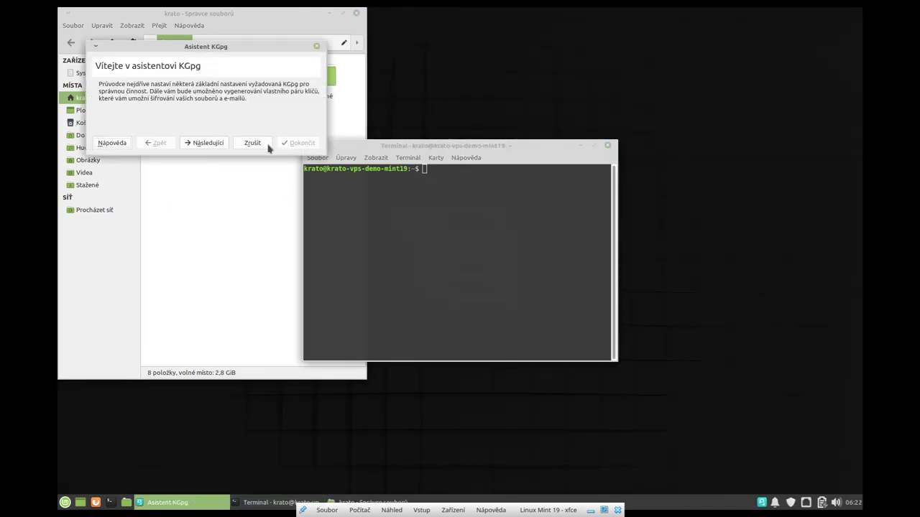
left_click(267, 147)
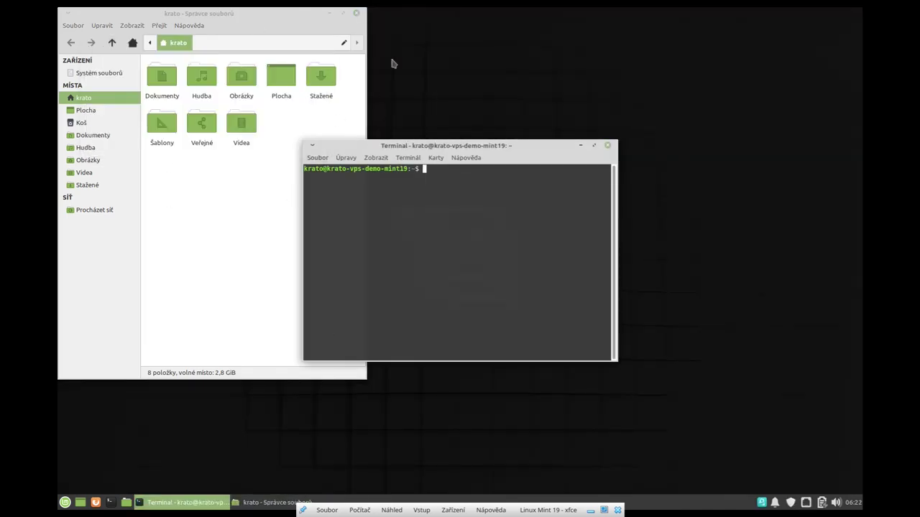
left_click(65, 502)
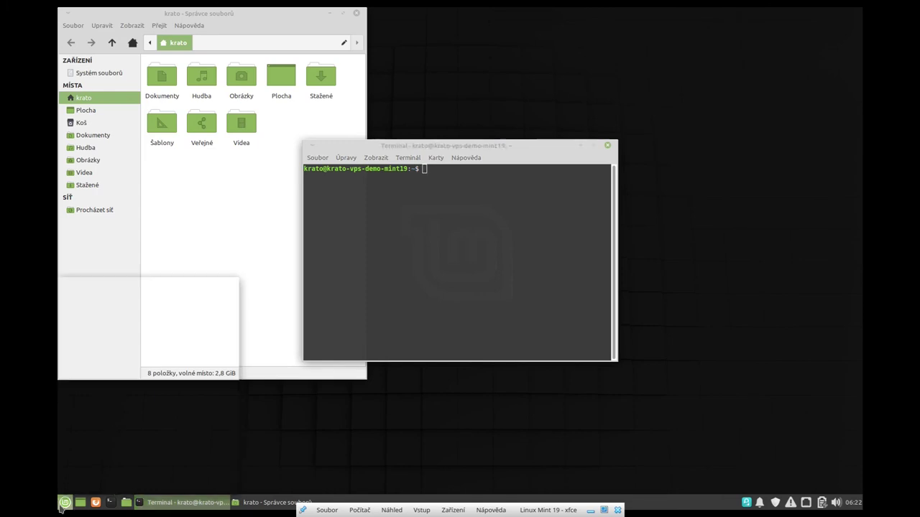
type("auto")
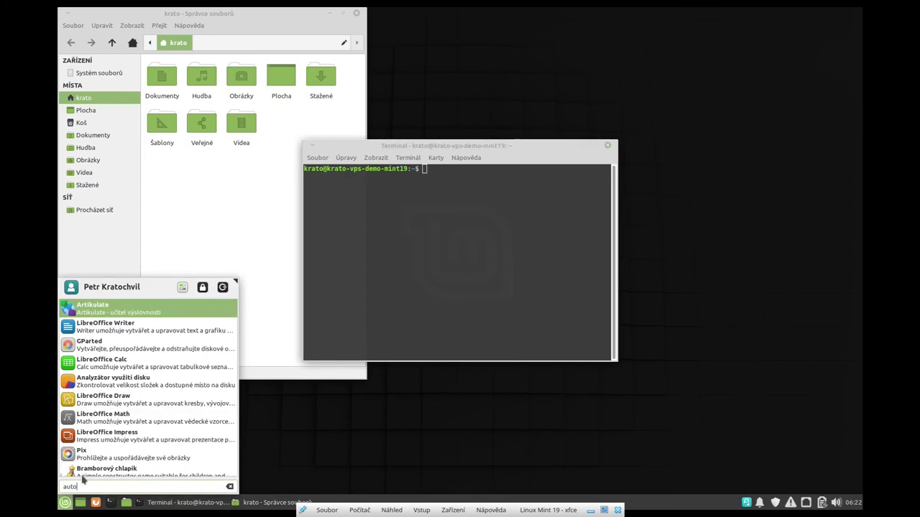
scroll(172, 415, "down", 3)
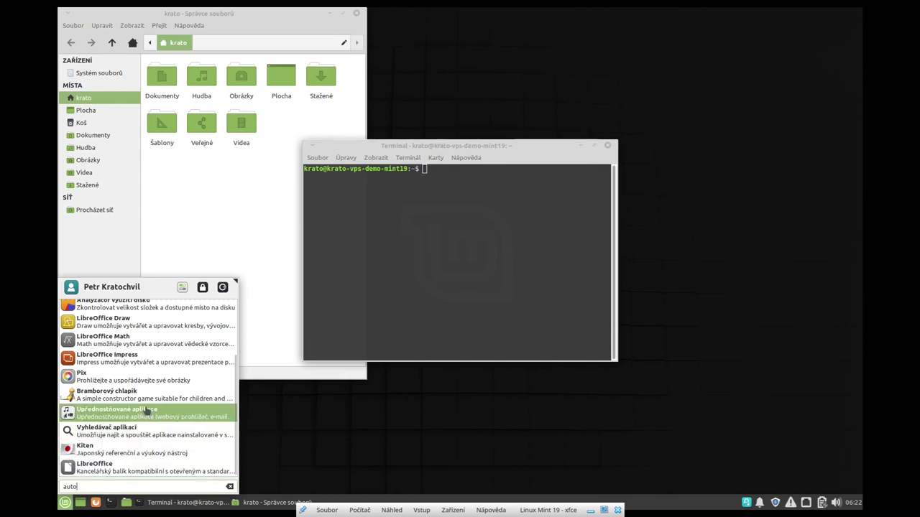
scroll(150, 346, "up", 3)
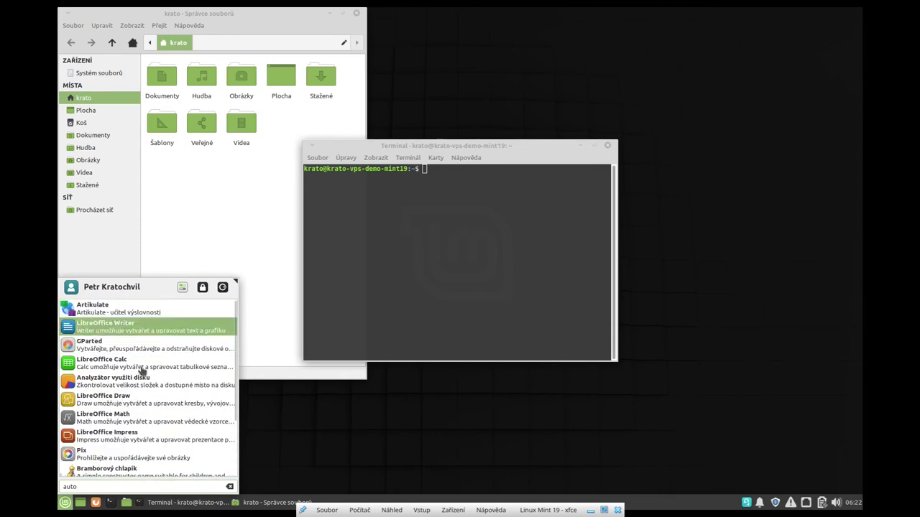
scroll(175, 417, "down", 3)
key("Up")
key("Up")
key("Up")
key("Up")
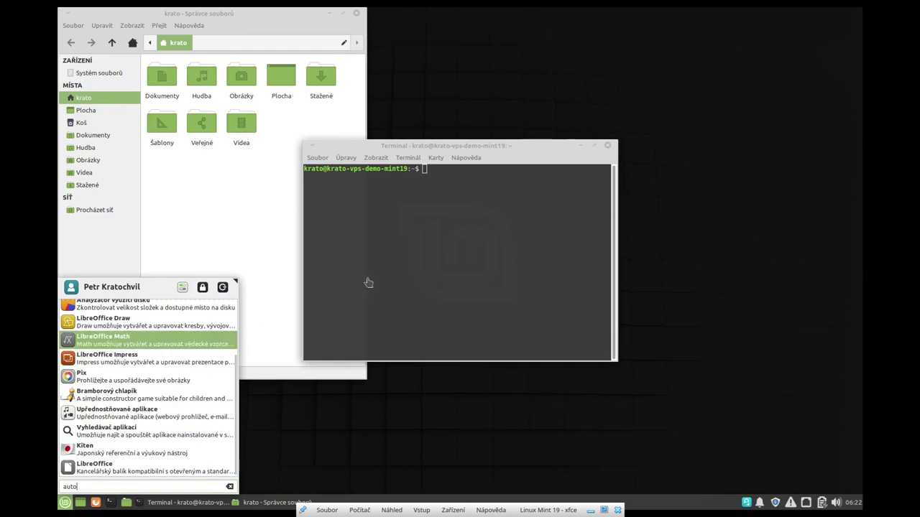
key("Down")
key("Down")
key("Down")
key("Escape")
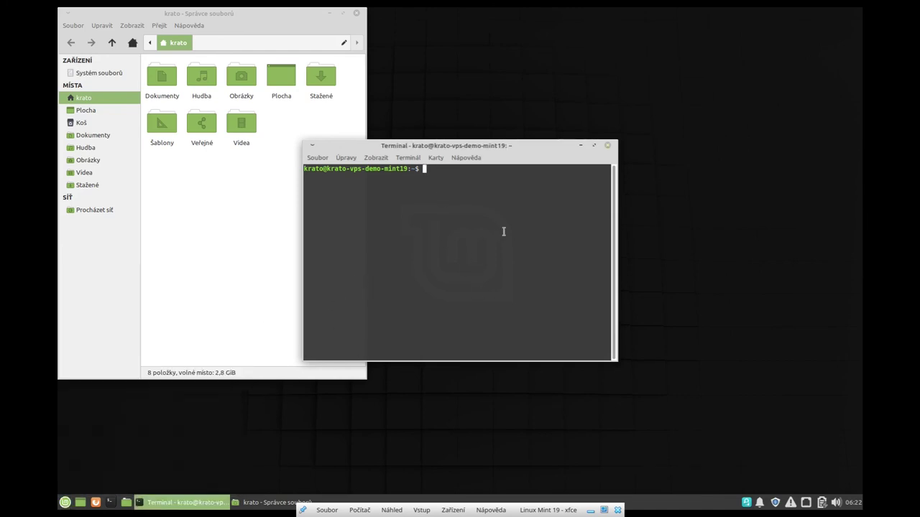
Step: Close the terminal and file manager, then bring up the logout dialog
key("ctrl+d")
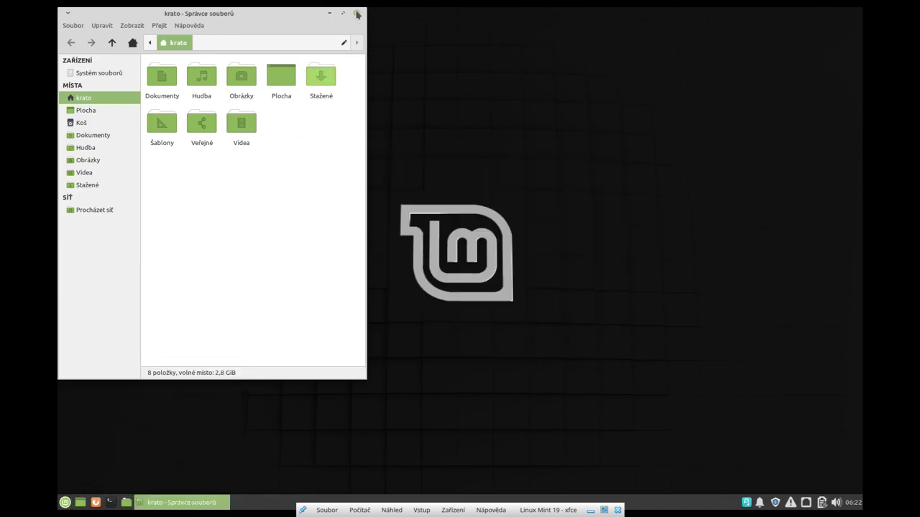
left_click(357, 12)
key("super")
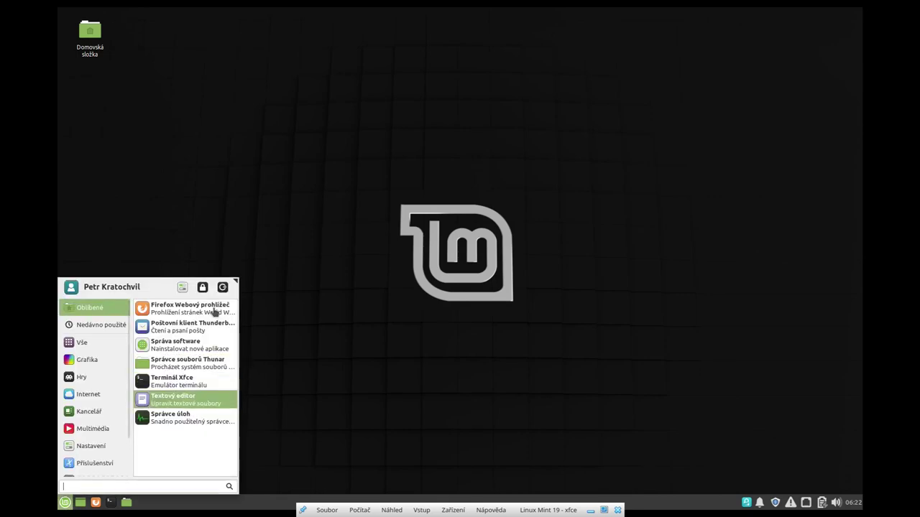
left_click(226, 287)
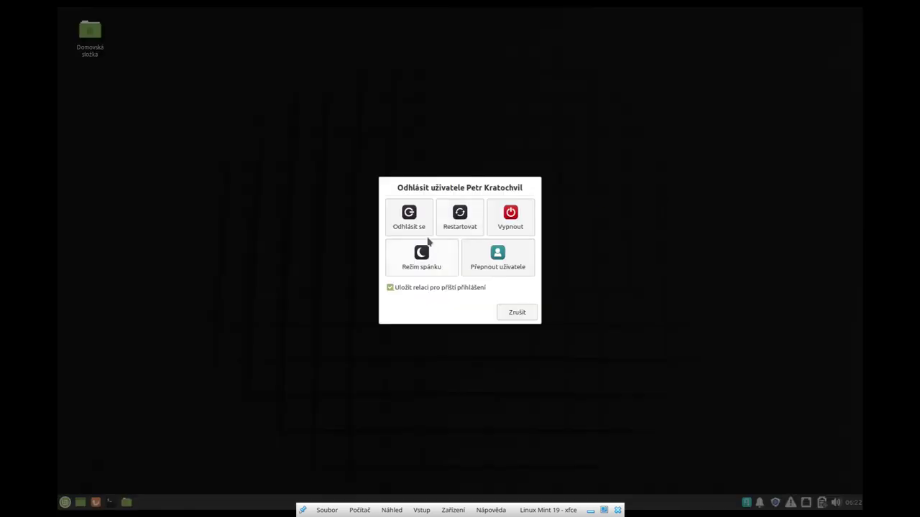
Step: Log out with 'Uložit relaci' checked, then log into the Plasma session with the password
left_click(421, 217)
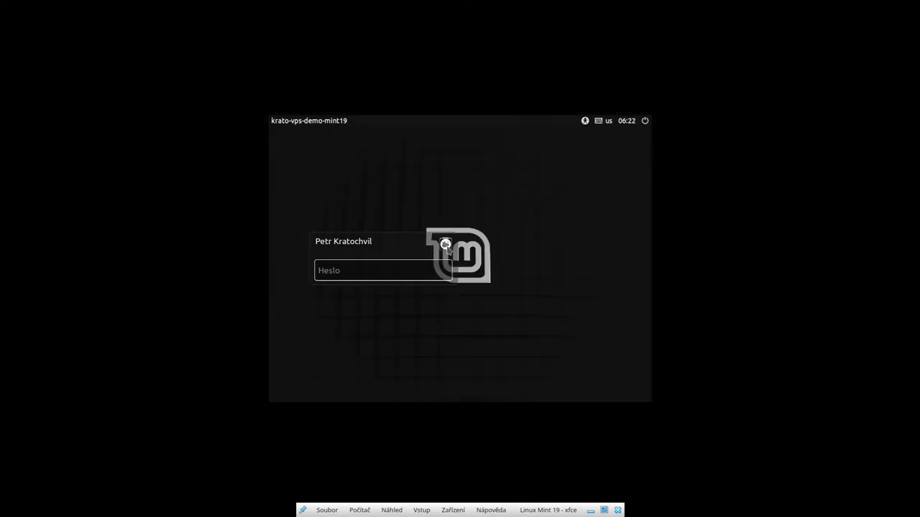
left_click(446, 243)
left_click(351, 263)
type("••")
key("Return")
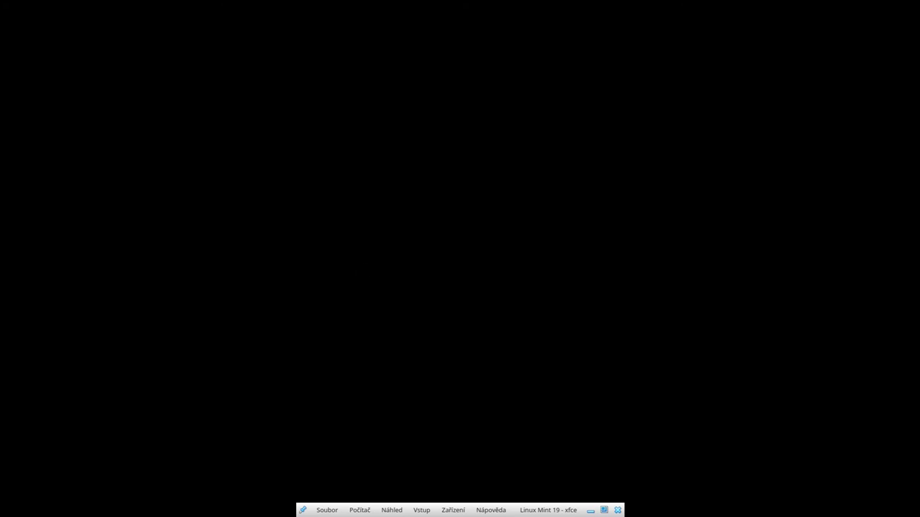
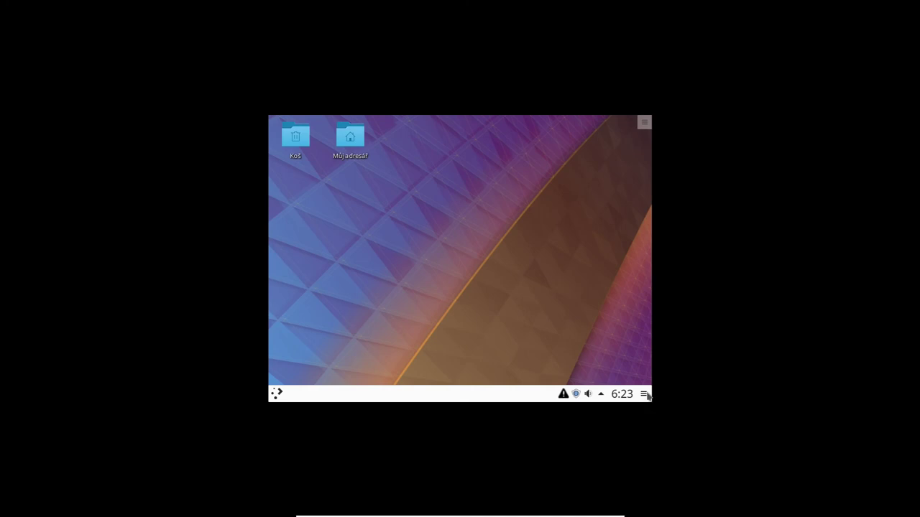
Step: Move the Plasma panel to the right screen edge, narrow it, and open the application launcher
left_click(644, 394)
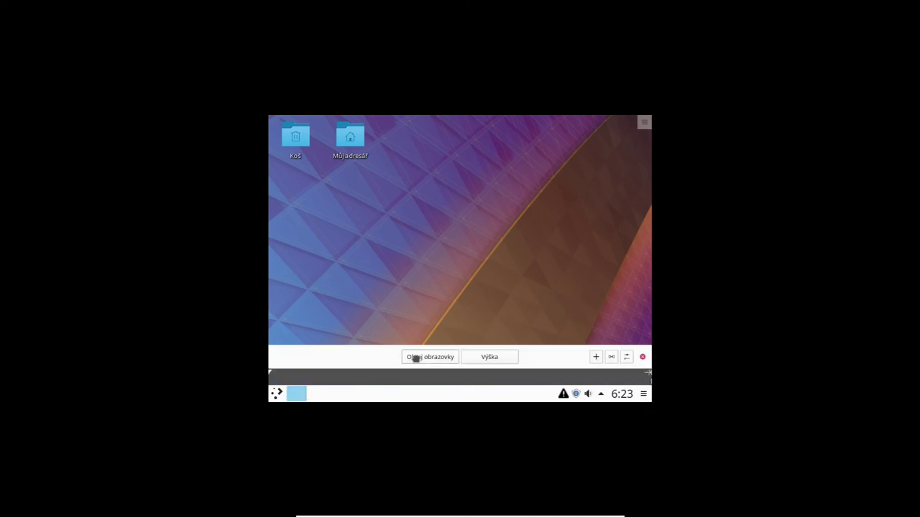
left_click_drag(415, 358, 551, 278)
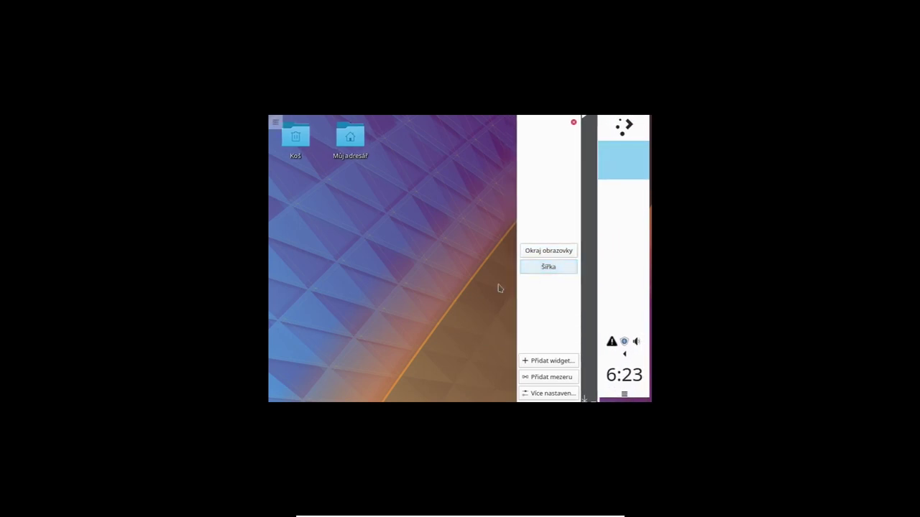
left_click(429, 301)
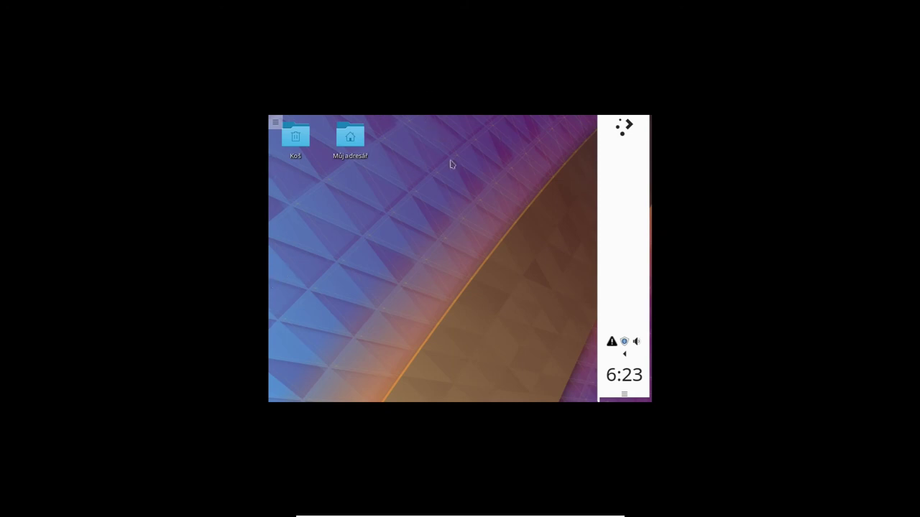
left_click(626, 128)
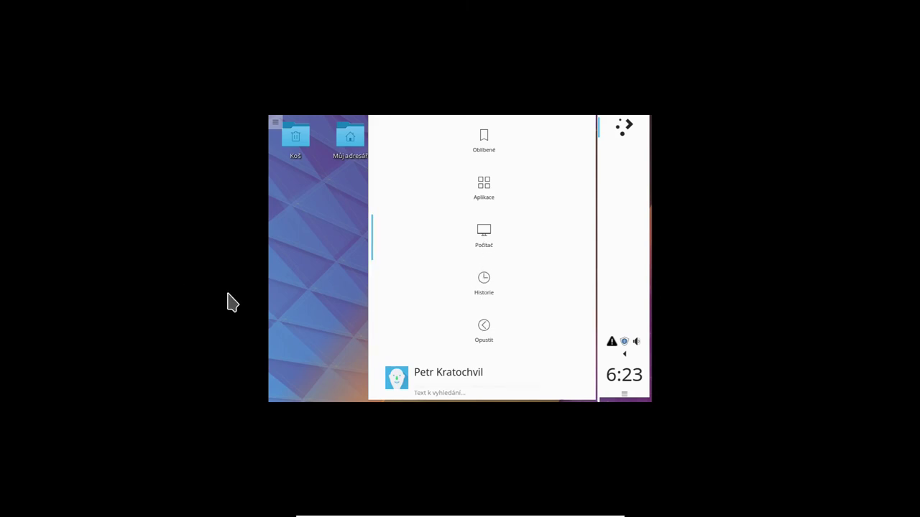
Step: Reopen the launcher and search 'obra', scrolling through matches such as Snímek obrazovky and Obrázky
left_click(311, 307)
left_click(628, 127)
type("disp")
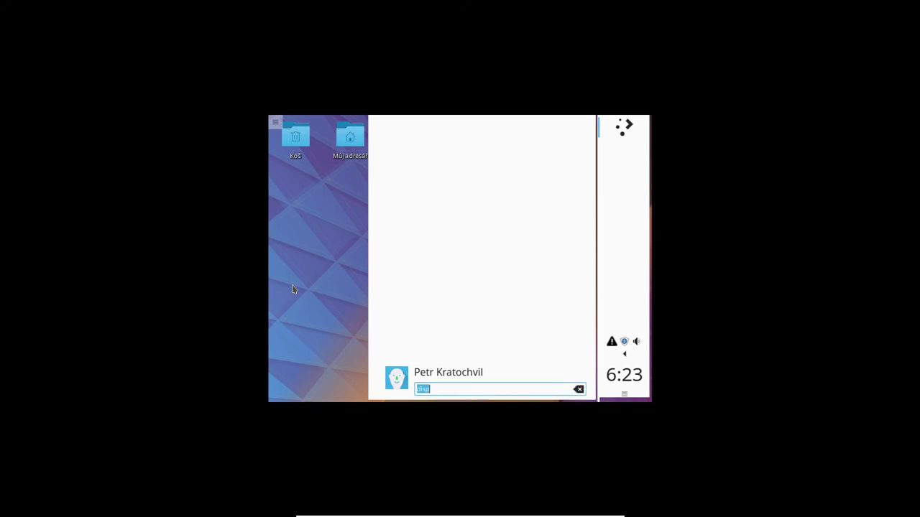
type("obr")
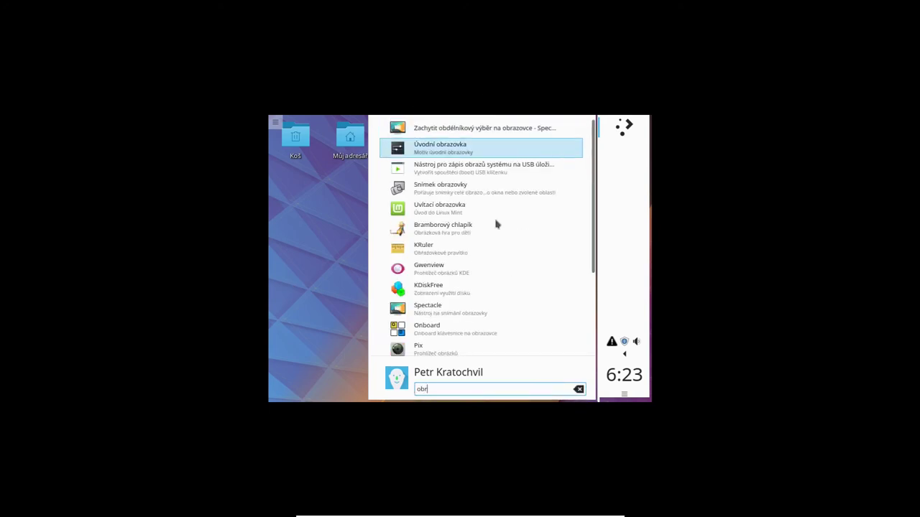
type("a")
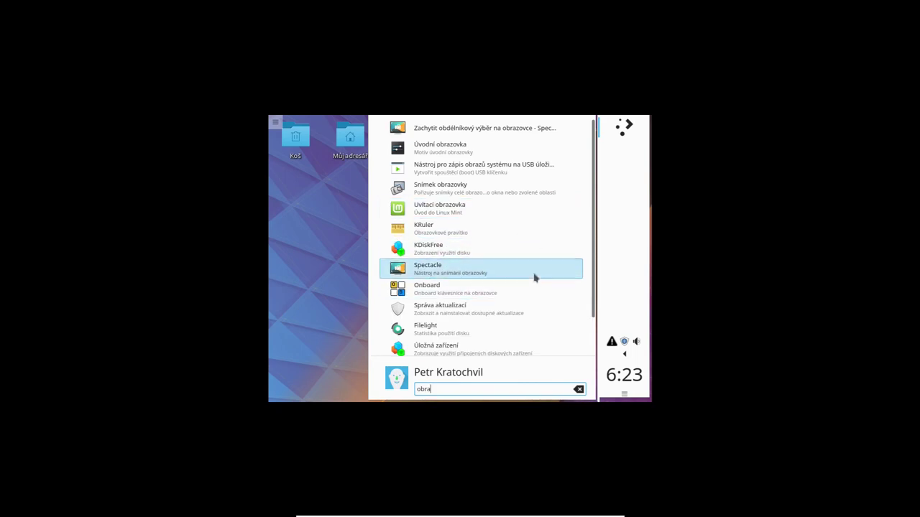
scroll(534, 276, "down", 2)
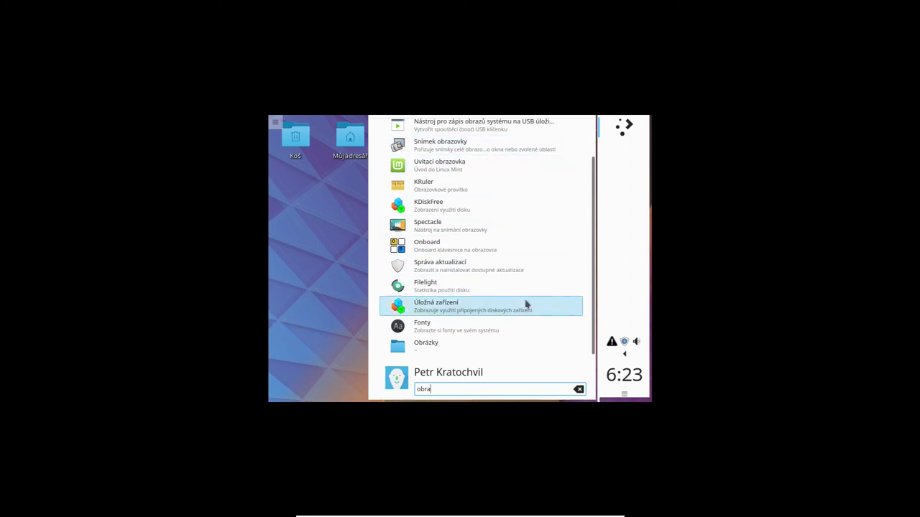
scroll(525, 304, "up", 2)
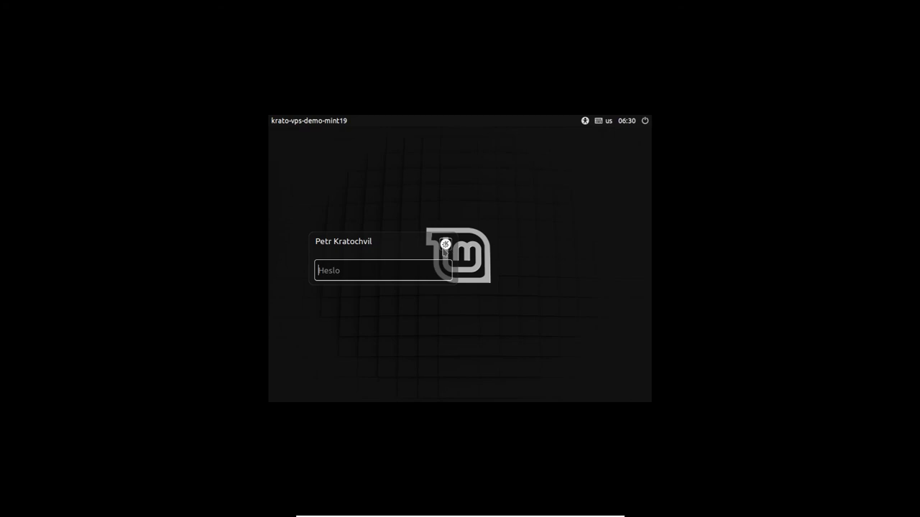
Step: Choose the 'Relace prostředí Xfce' session at the login screen and log in with the password
left_click(445, 244)
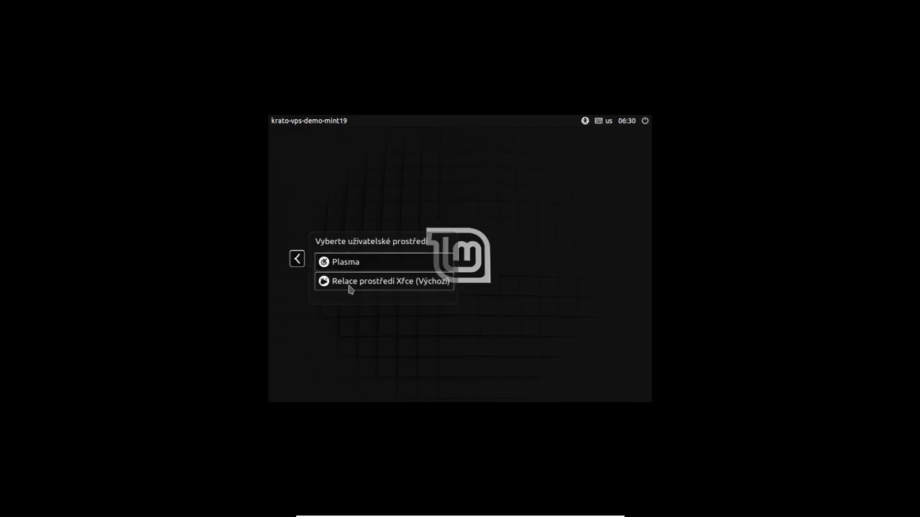
left_click(349, 289)
left_click(446, 248)
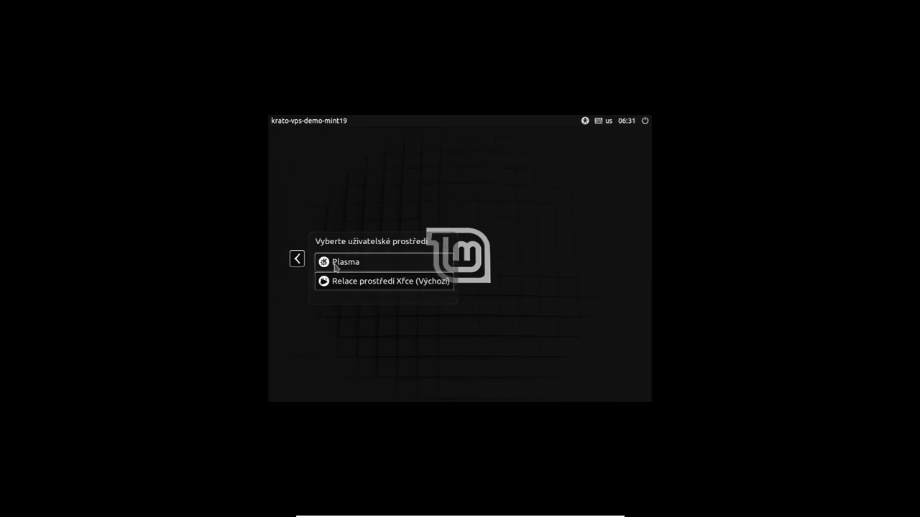
left_click(338, 262)
left_click(445, 246)
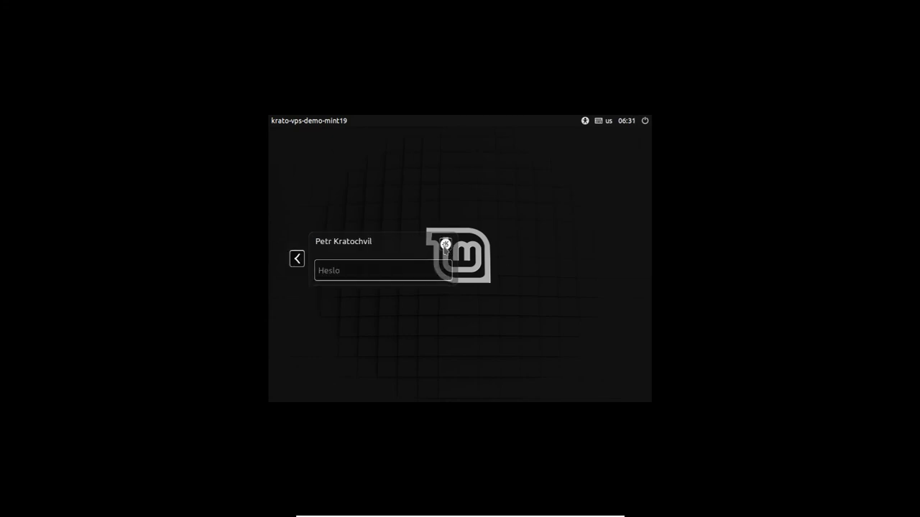
left_click(352, 284)
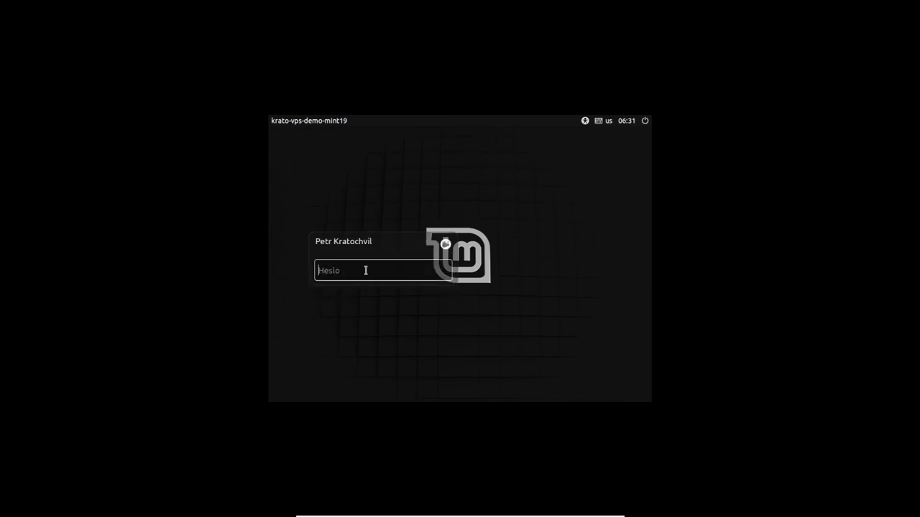
type("p")
key("Return")
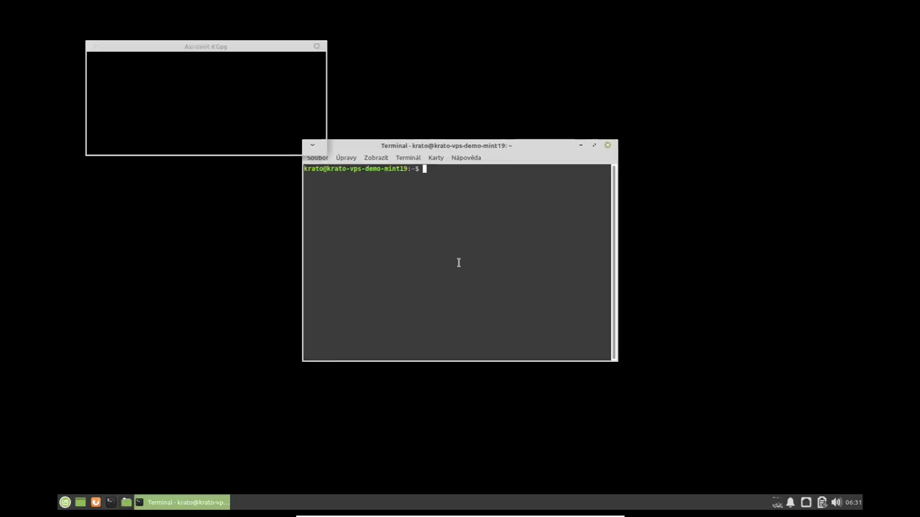
Step: Enter 'sudo adduser' at the terminal prompt without running it
type("adduser")
key("Home")
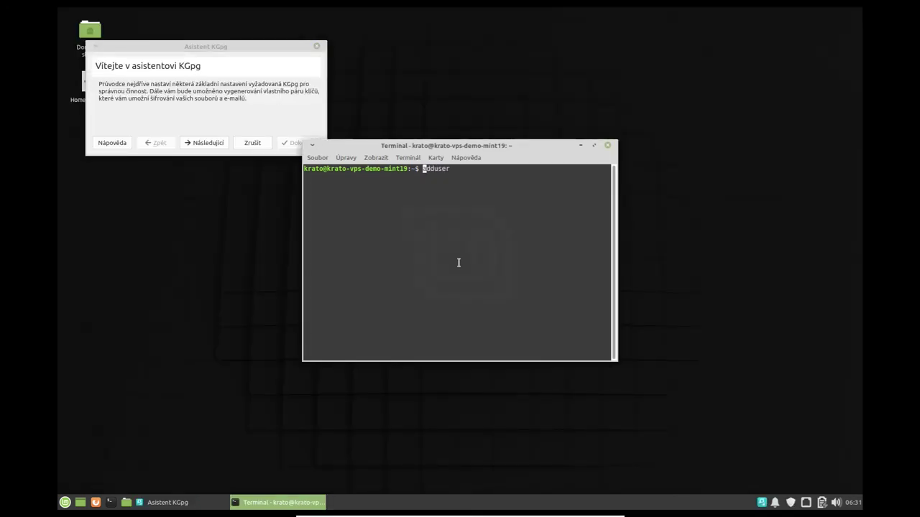
type("sudo")
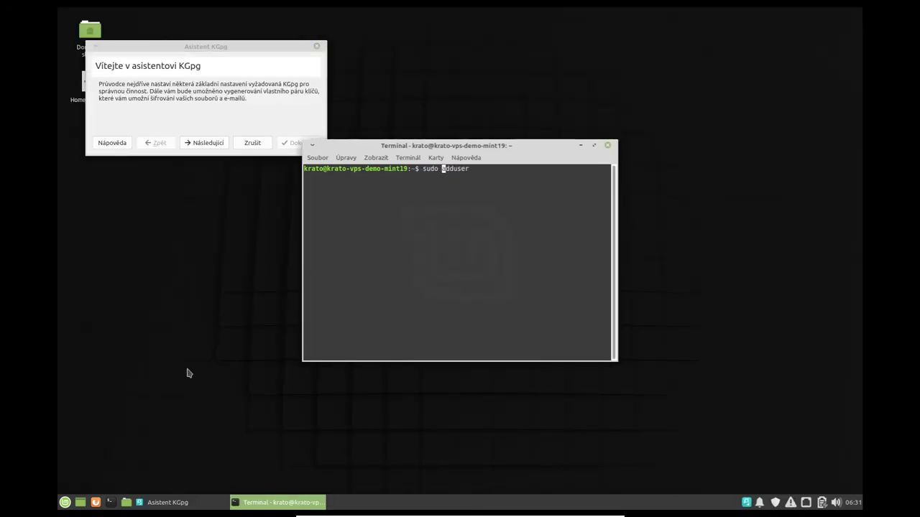
Step: Search the applications menu for 'users', then close it and cancel the KGpg assistant
left_click(65, 503)
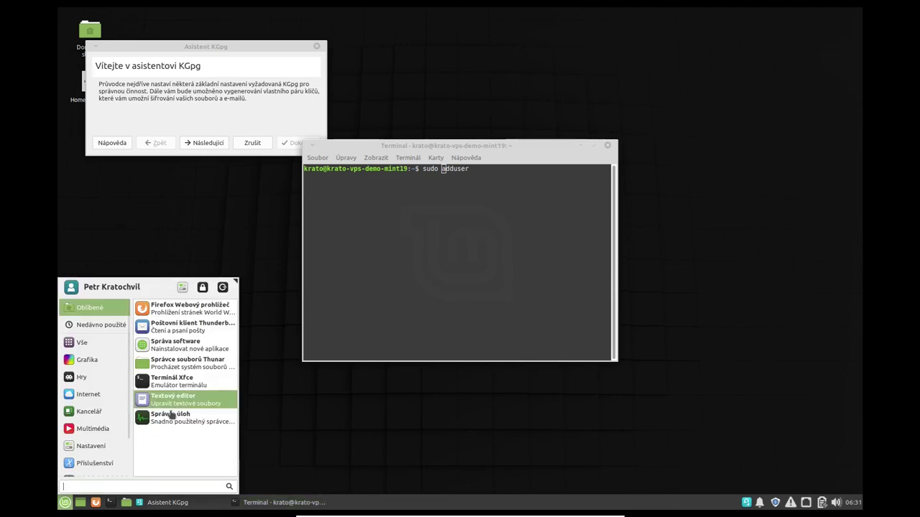
type("users")
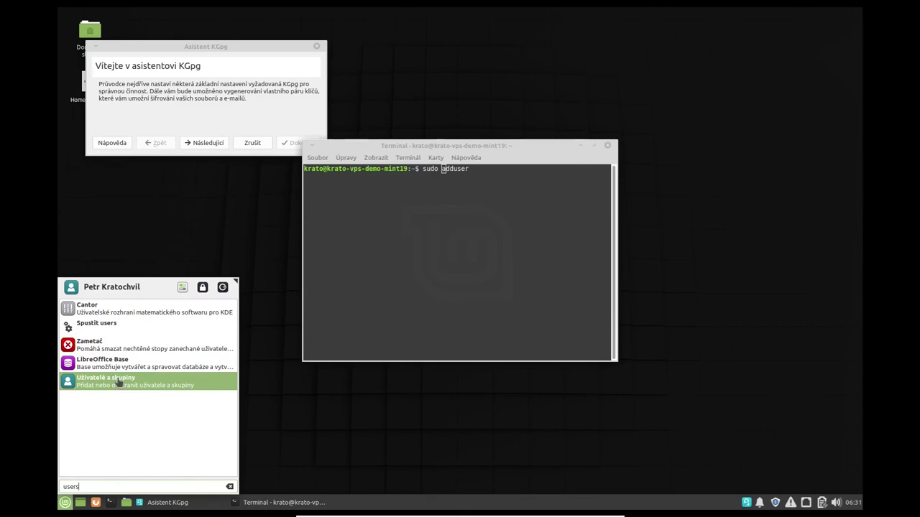
left_click(251, 143)
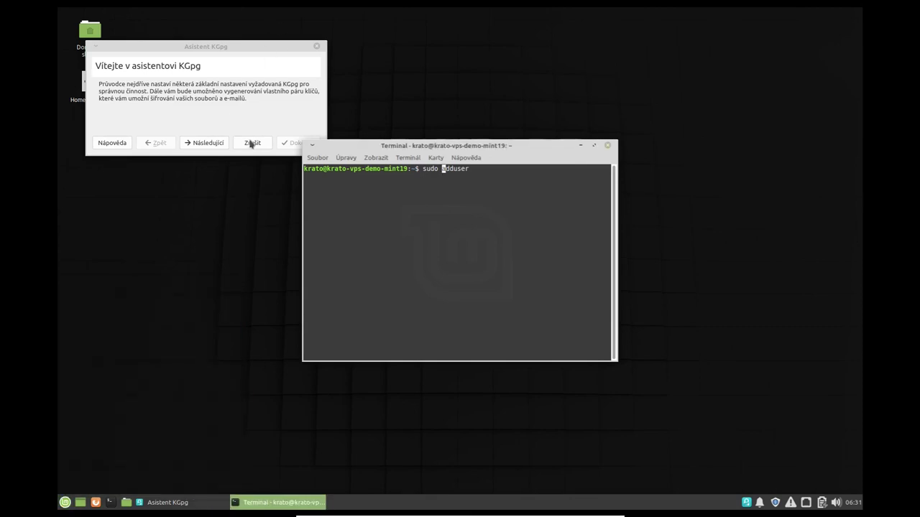
left_click(251, 143)
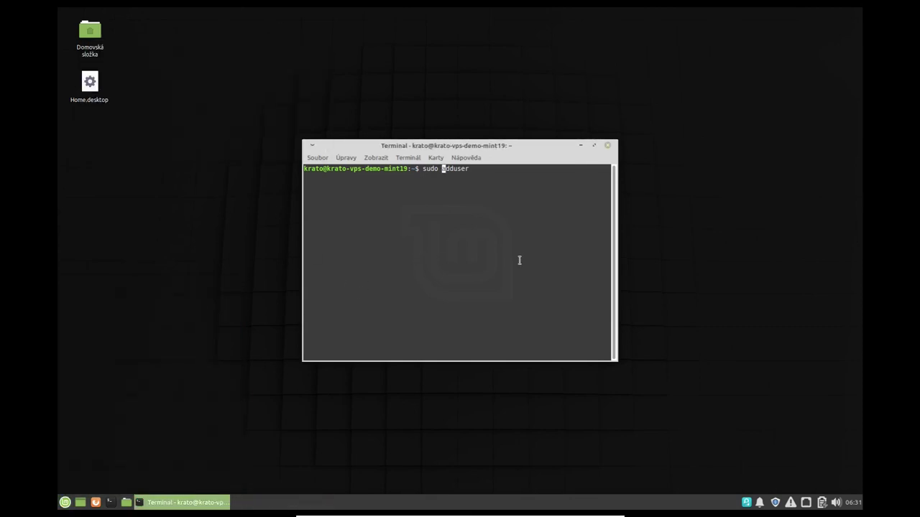
Step: Run 'sudo adduser demo', set the new user's password and full name 'Demo user', accepting other defaults
key("End")
type("demo")
key("Return")
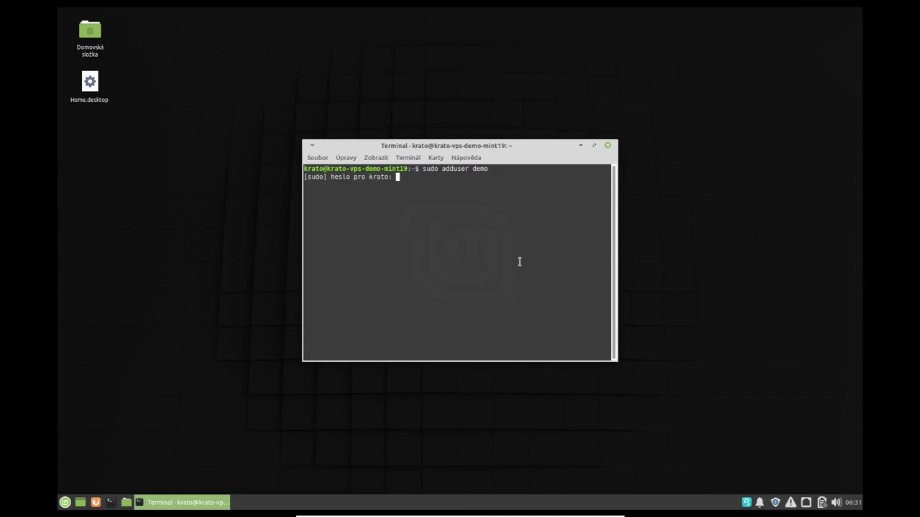
type("******")
key("Return")
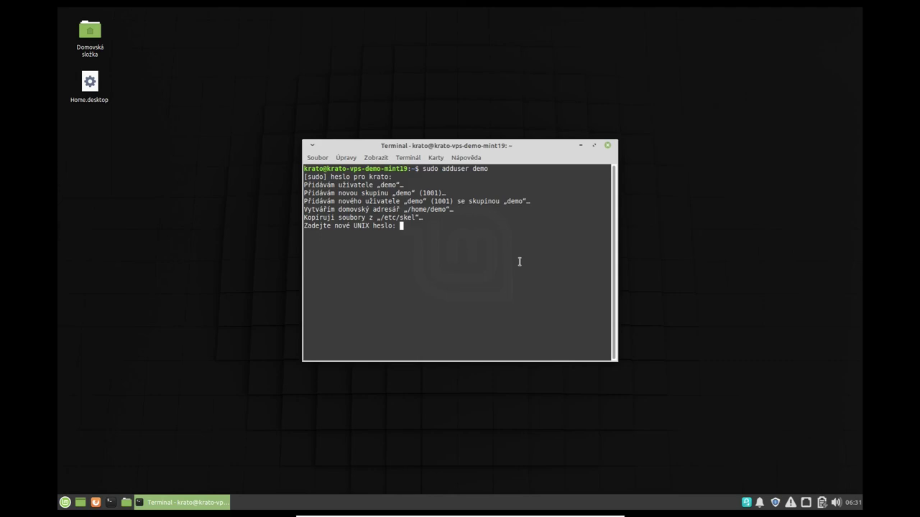
key("Return")
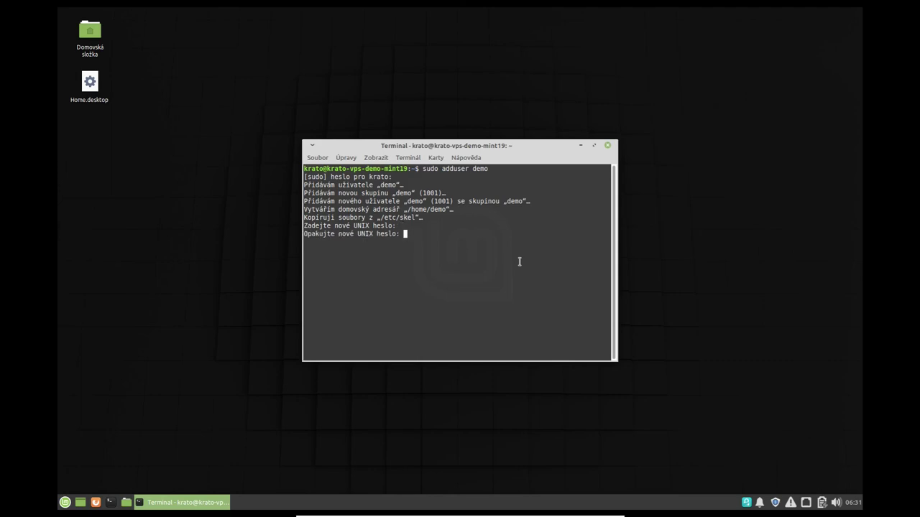
key("Return")
type("Demo user")
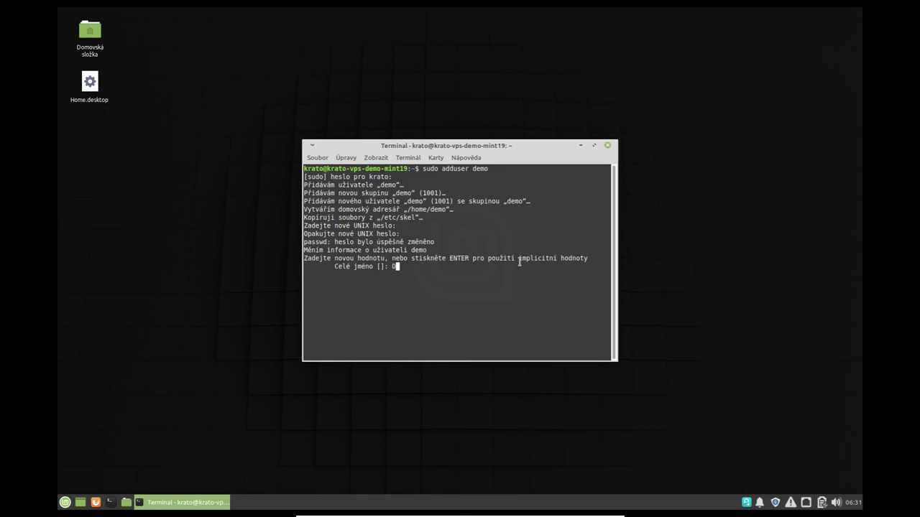
key("Return")
key("Return")
key("Return")
key("Return")
key("Return")
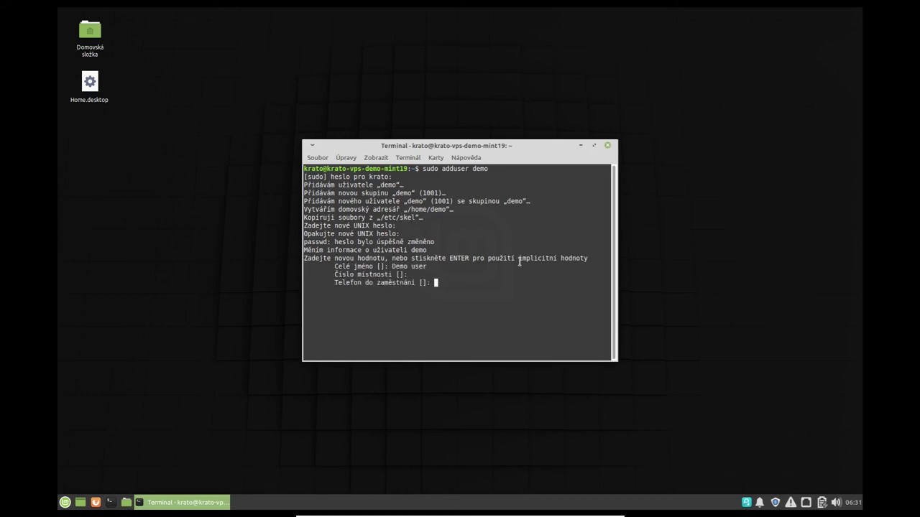
key("Return")
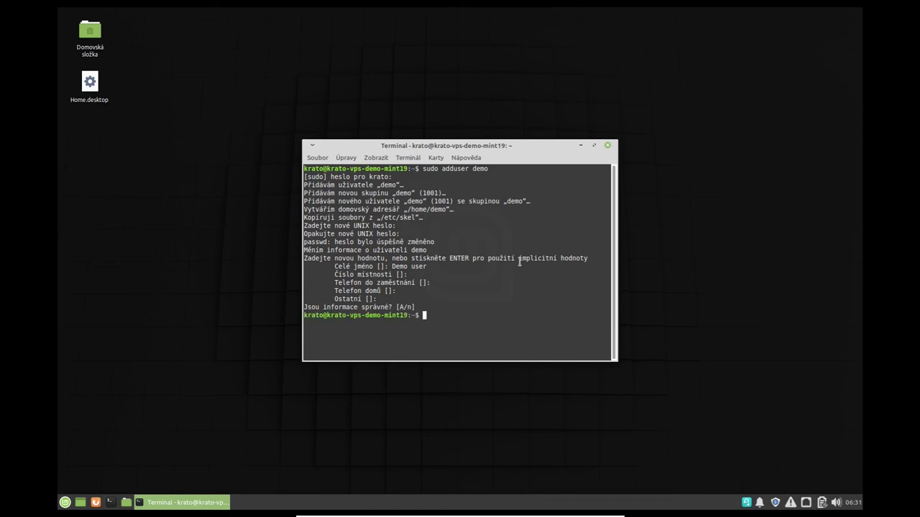
Step: Close the terminal and log out of the Xfce session via Odhlásit se
key("ctrl+d")
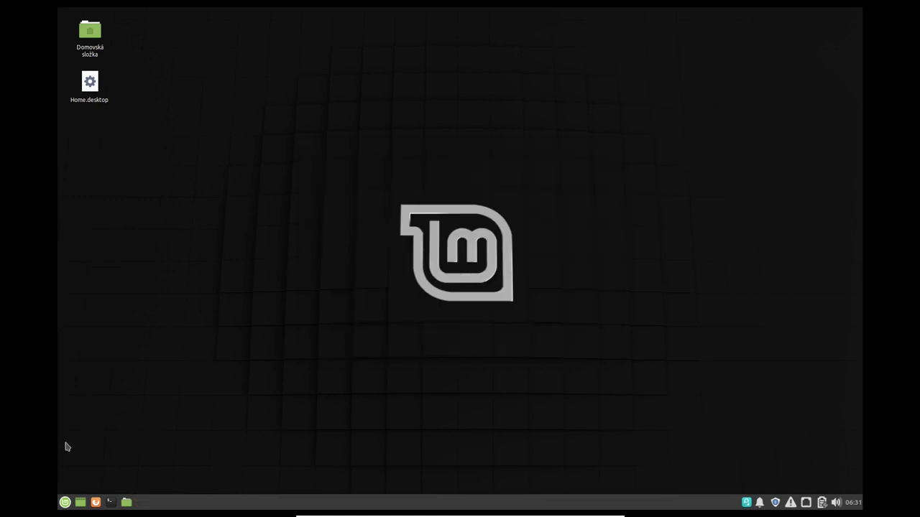
left_click(64, 502)
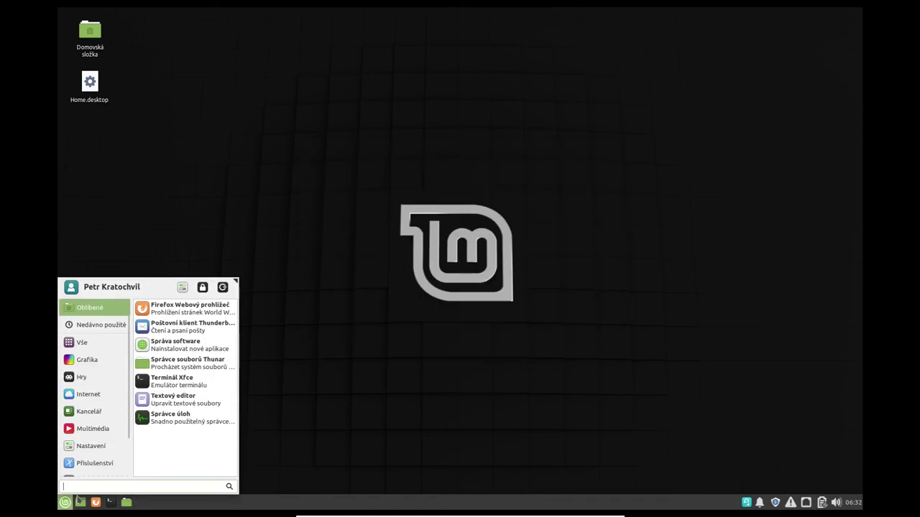
left_click(222, 290)
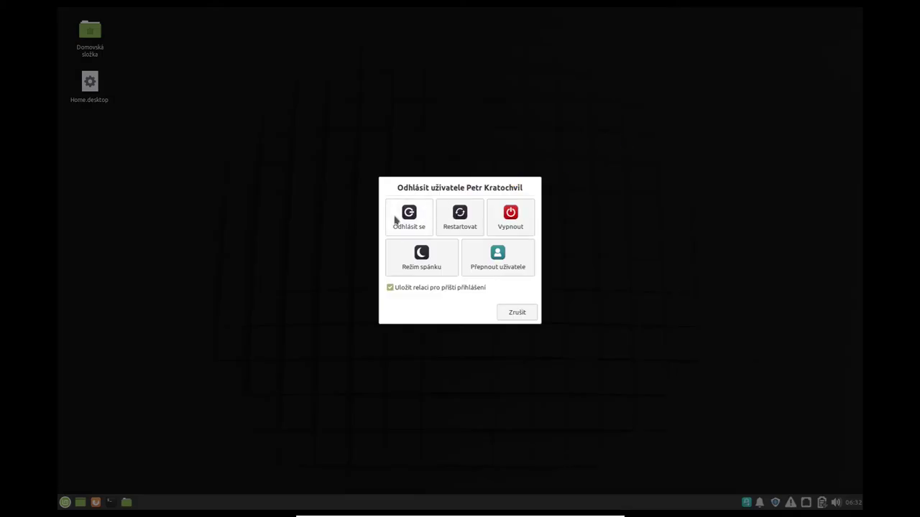
left_click(397, 220)
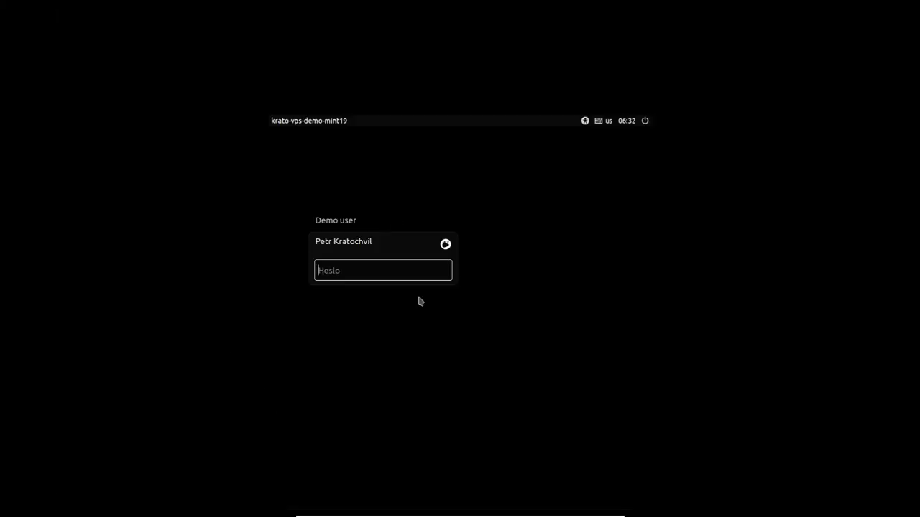
Step: Select the Demo user account, switch the session to Plasma, and log in with its password
left_click(350, 223)
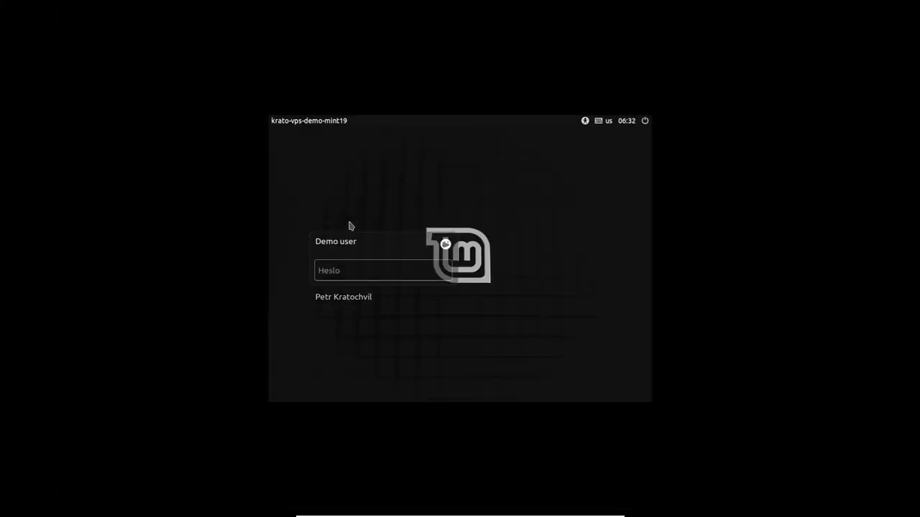
left_click(446, 246)
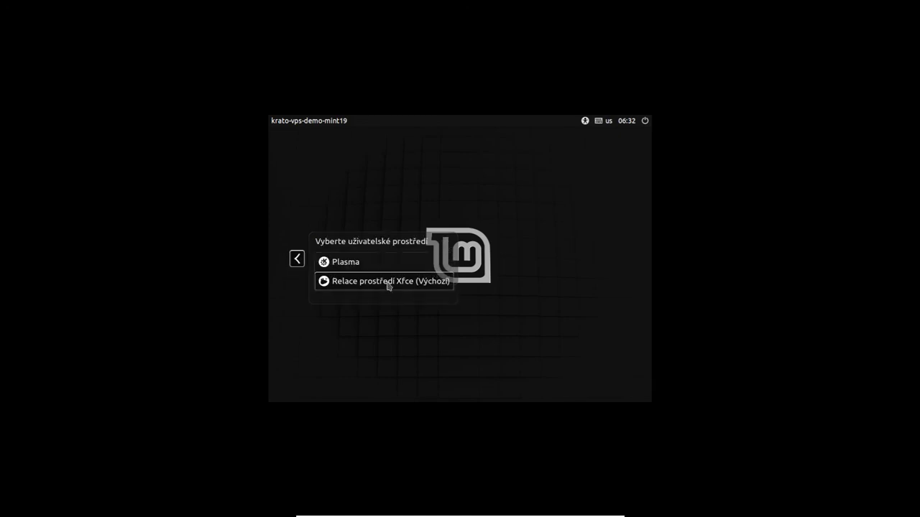
left_click(352, 265)
left_click(401, 272)
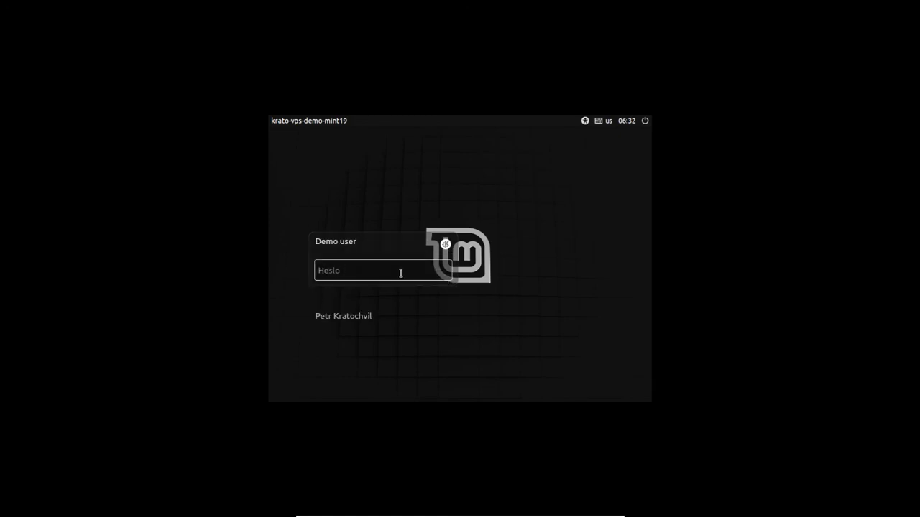
type("••")
key("Return")
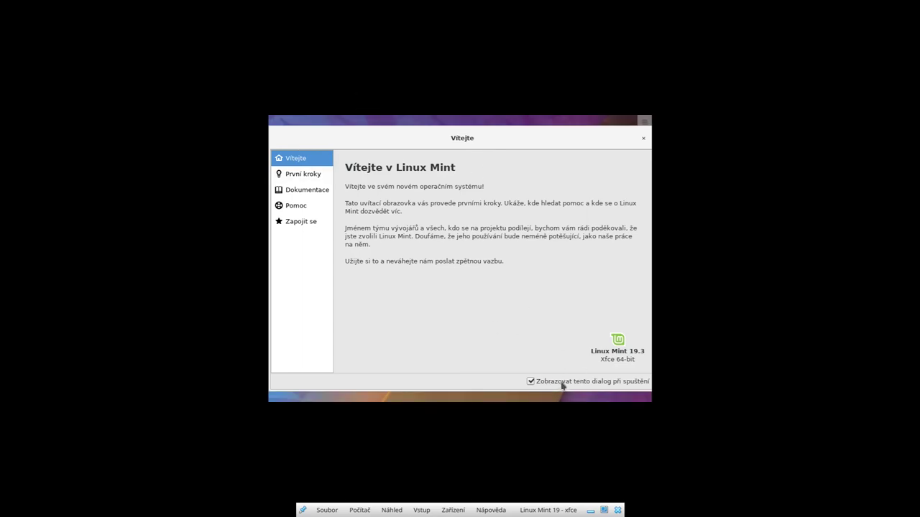
Step: Browse the Welcome Screen pages, untick 'Zobrazovat tento dialog při spuštění', and close the window
left_click(295, 173)
left_click(294, 190)
left_click(295, 206)
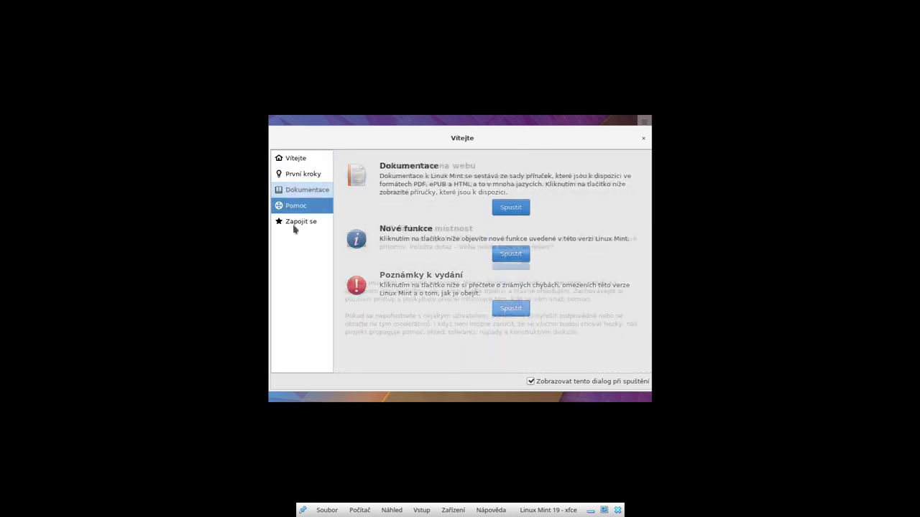
left_click(294, 224)
left_click(294, 158)
left_click(584, 382)
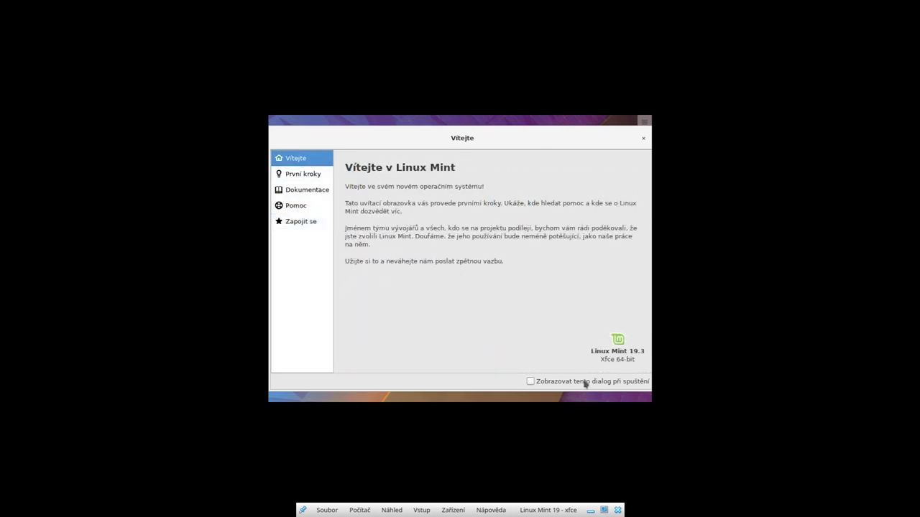
left_click(643, 138)
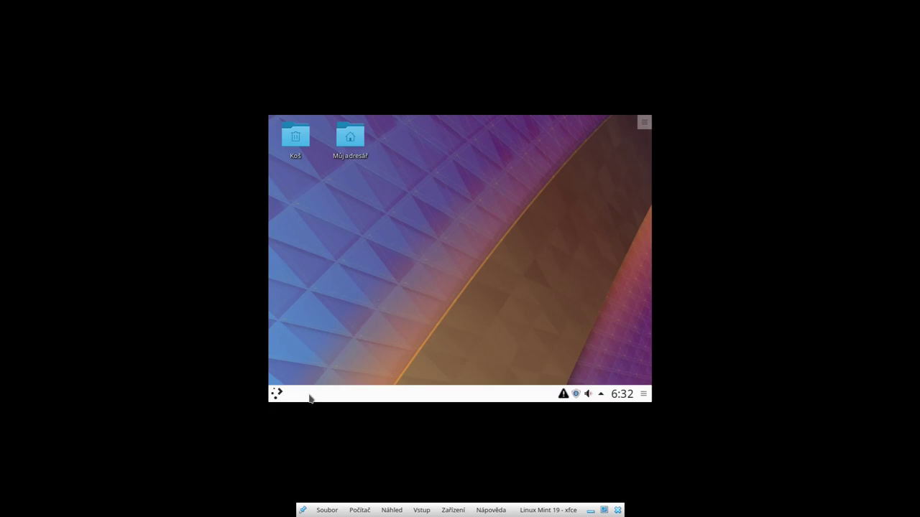
Step: Open Kickoff and view the Aplikace, Počítač, Historie and Opustit tabs before returning to Oblíbené
left_click(278, 394)
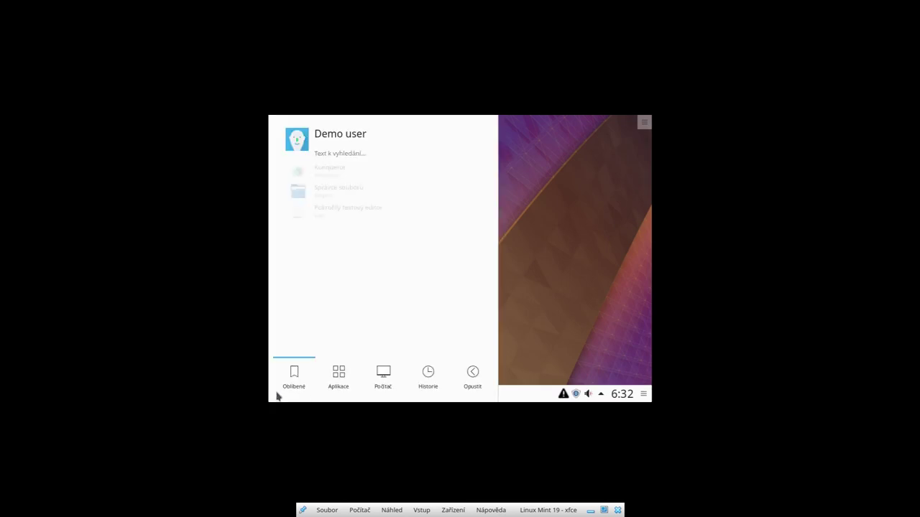
left_click(337, 372)
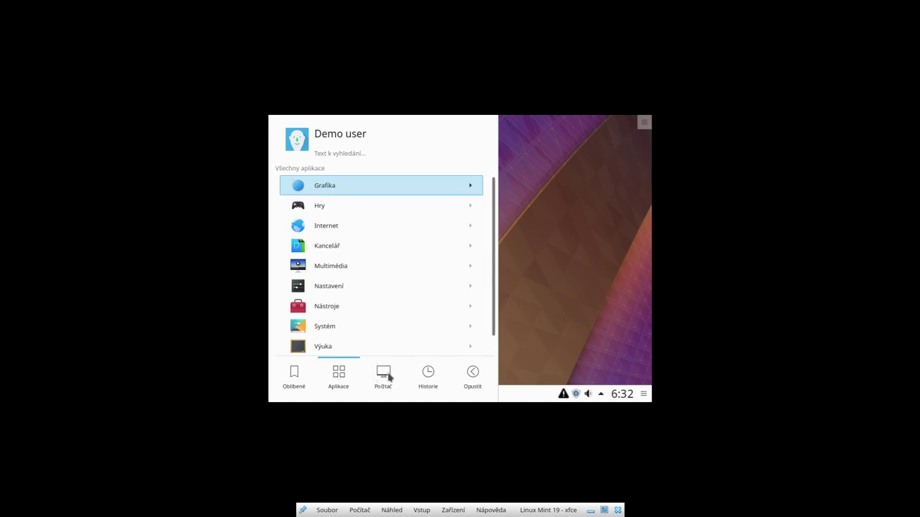
left_click(388, 377)
left_click(428, 374)
left_click(472, 382)
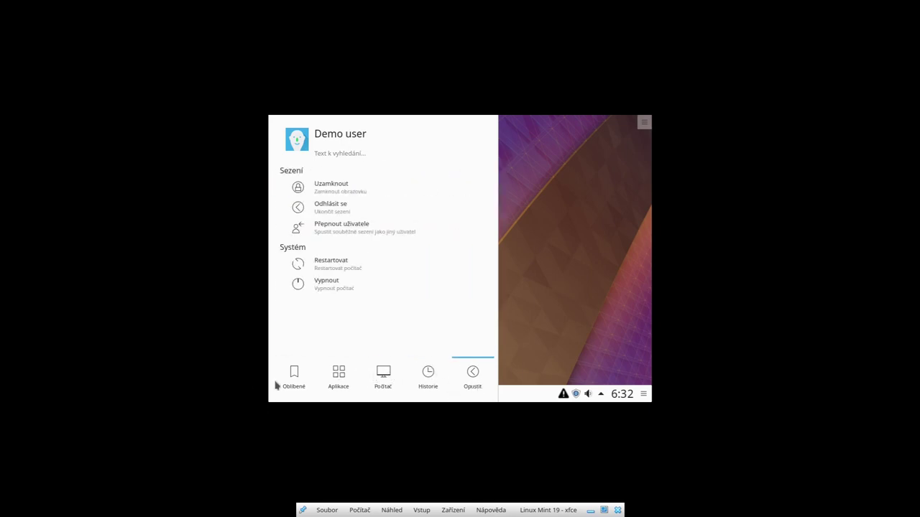
left_click(324, 381)
left_click(299, 386)
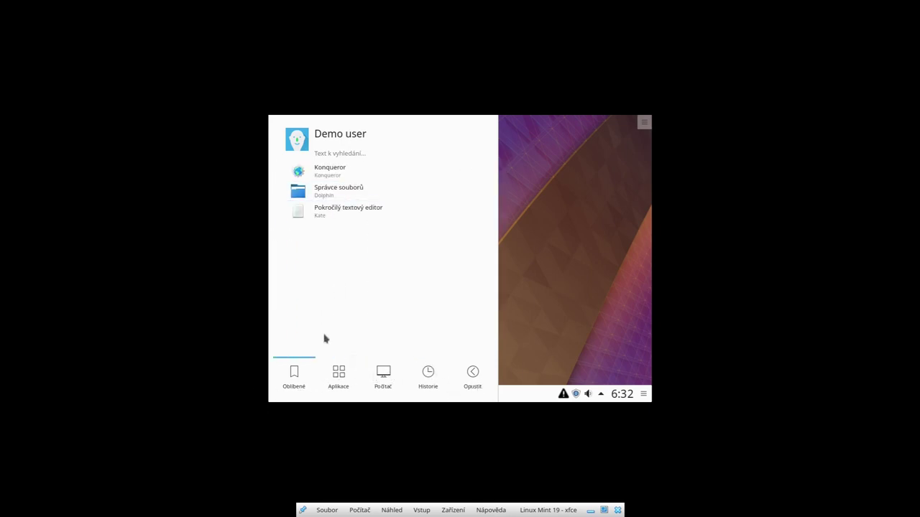
left_click(294, 374)
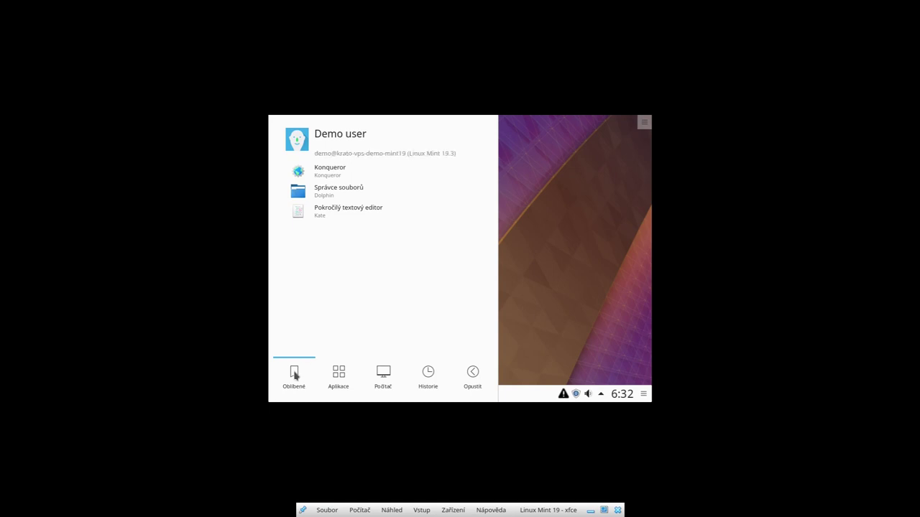
type("chromi")
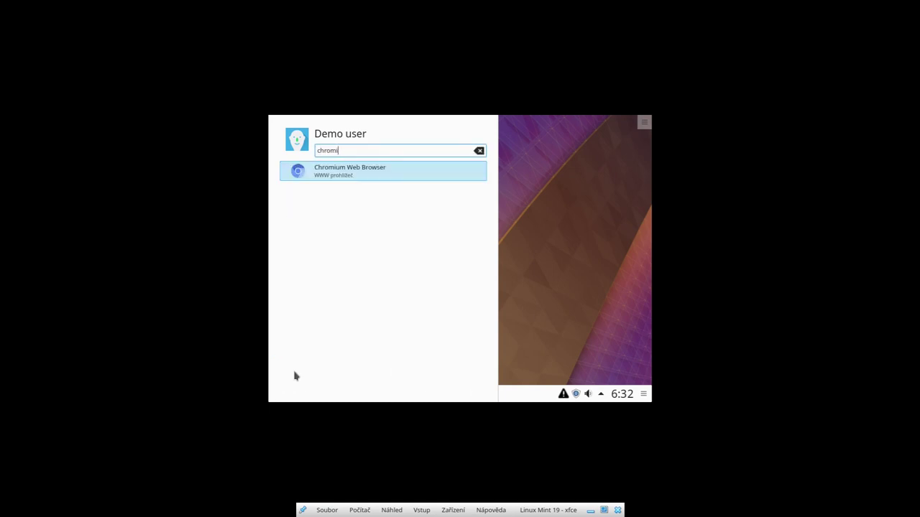
key("ctrl+a")
type("fire")
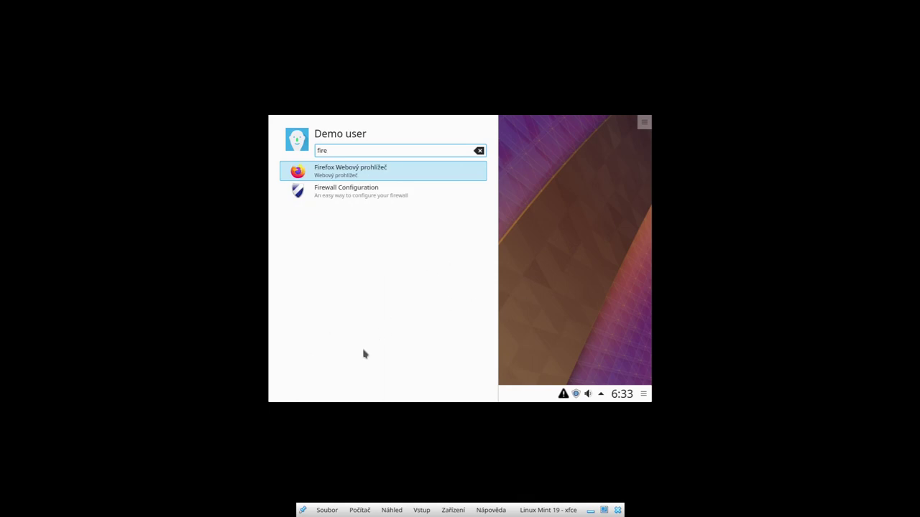
key("ctrl+a")
type("oisp")
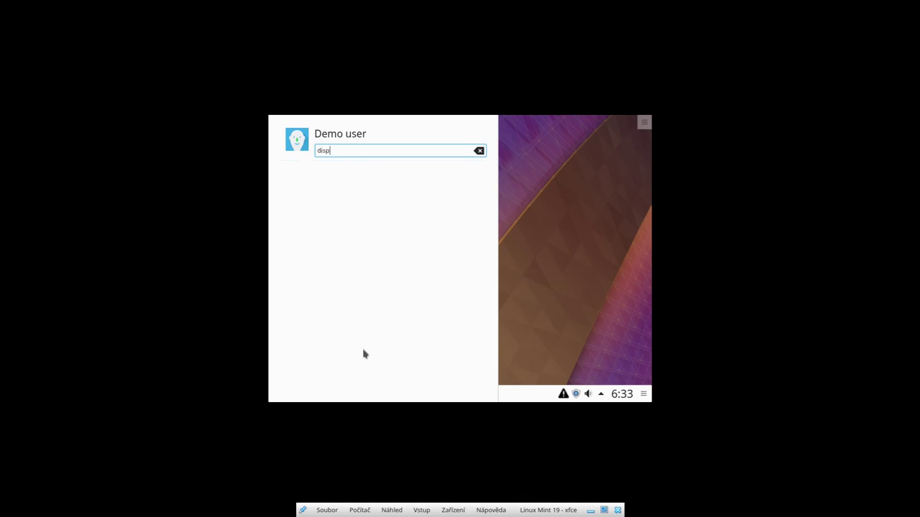
key("BackSpace")
key("BackSpace")
key("BackSpace")
key("BackSpace")
type("obr")
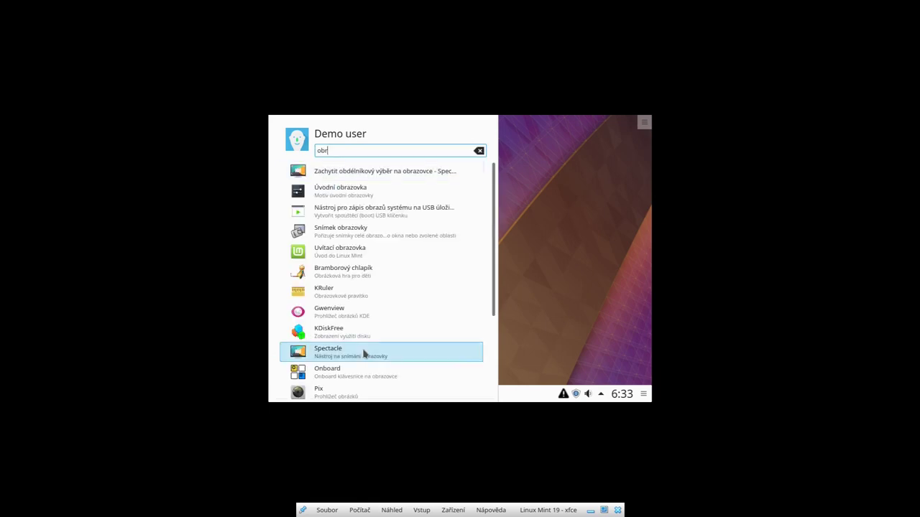
scroll(361, 259, "down", 1)
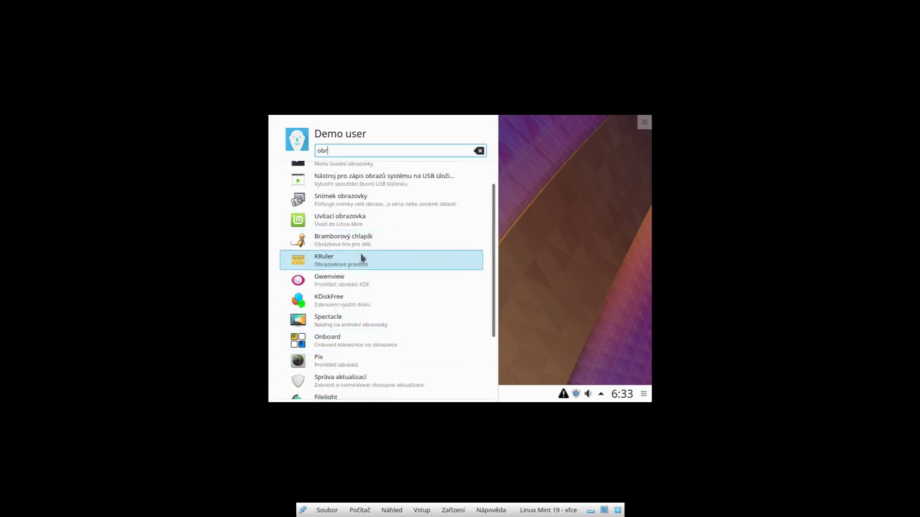
scroll(361, 282, "down", 2)
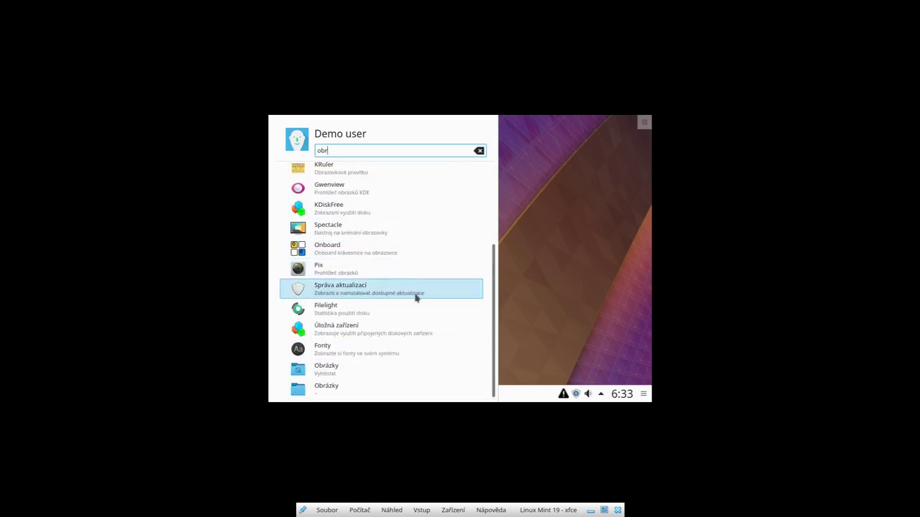
scroll(417, 297, "up", 3)
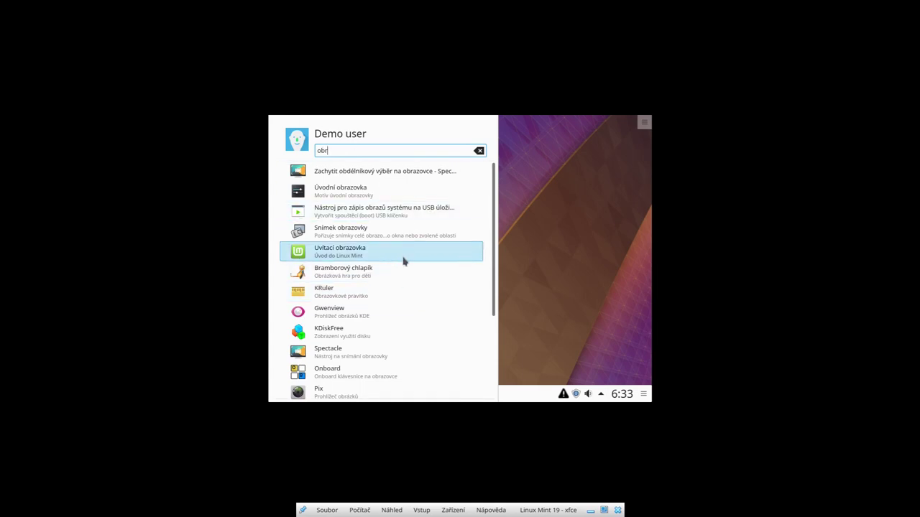
key("ctrl+a")
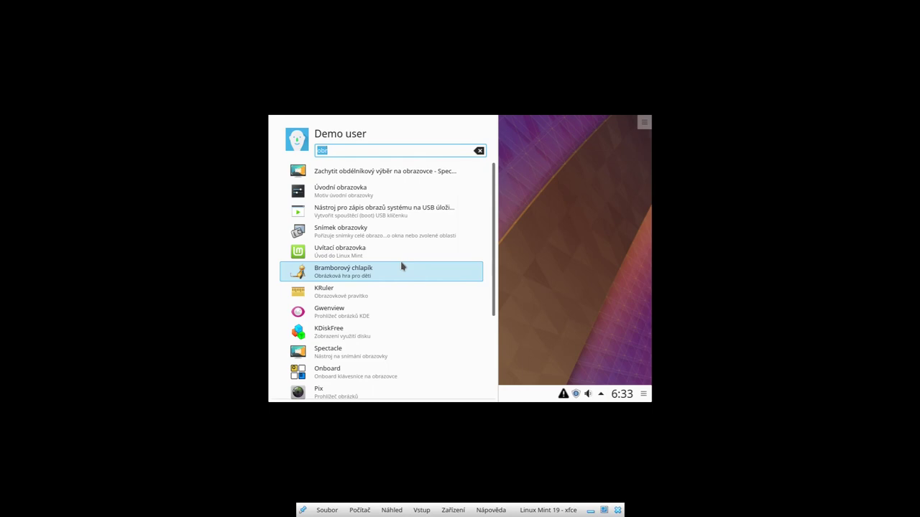
type("resol")
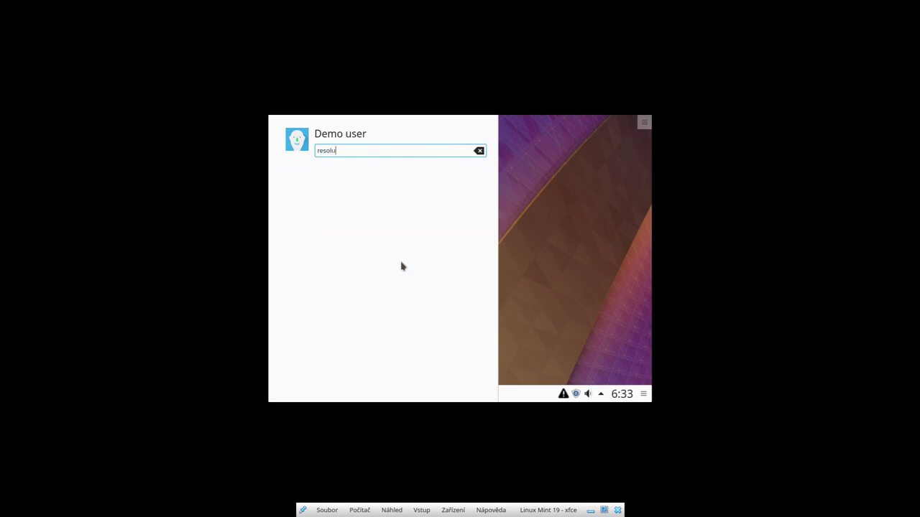
type("u")
key("ctrl+a")
key("BackSpace")
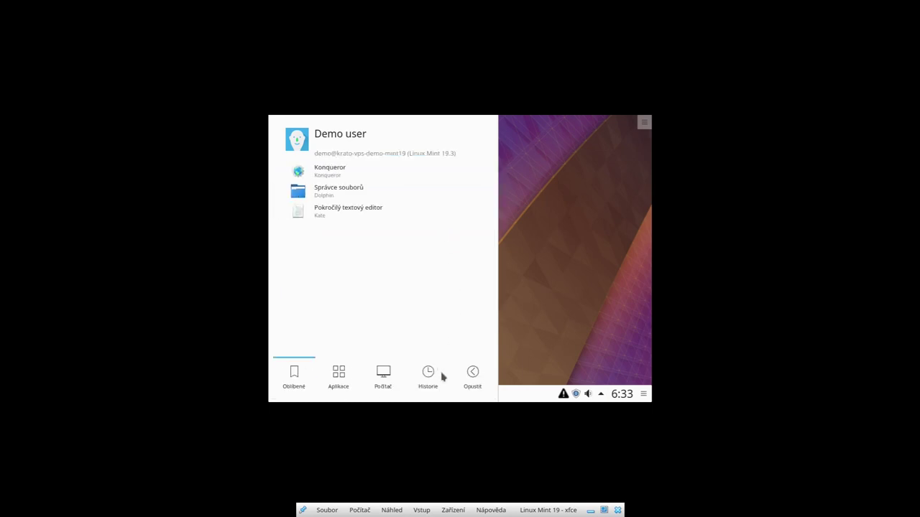
left_click(395, 390)
left_click(296, 381)
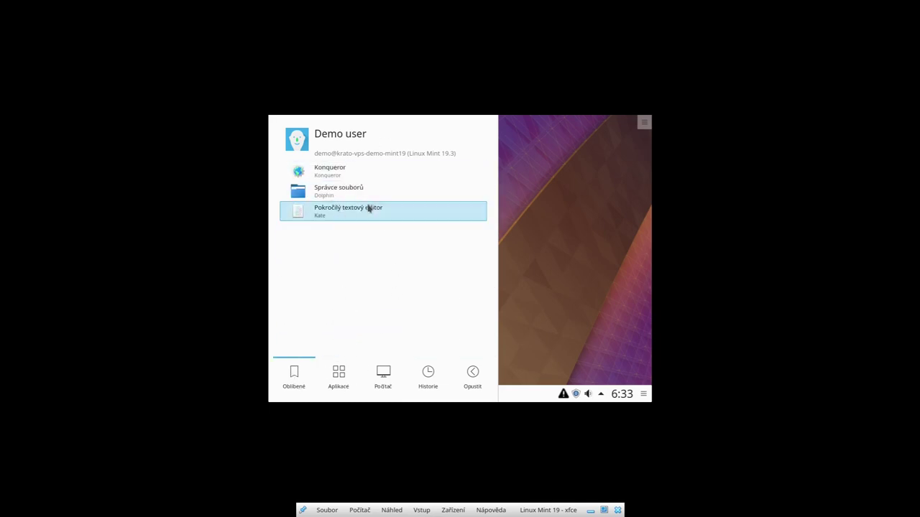
Step: Launch Správce souborů (Dolphin) from the Kickoff favourites to view the home folder
left_click(332, 192)
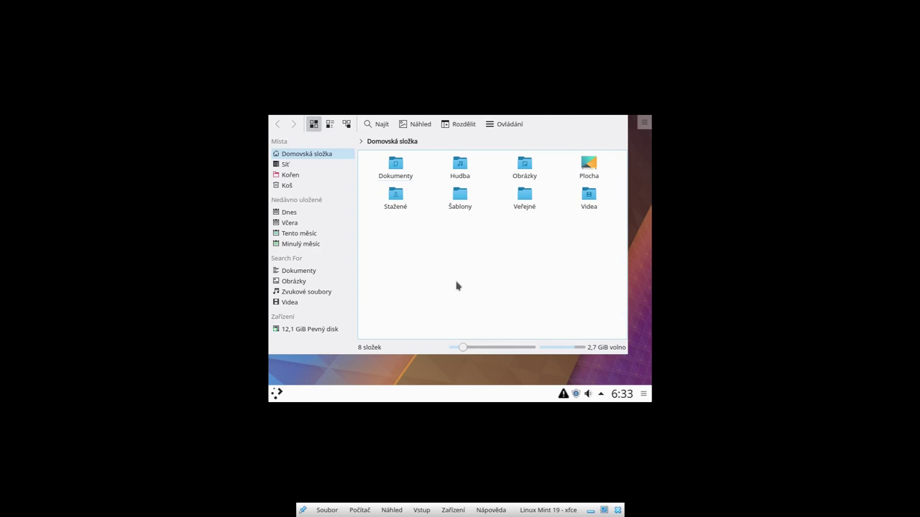
Step: Log out via Kickoff's Opustit tab with 'Odhlásit se', confirming with OK
left_click(277, 393)
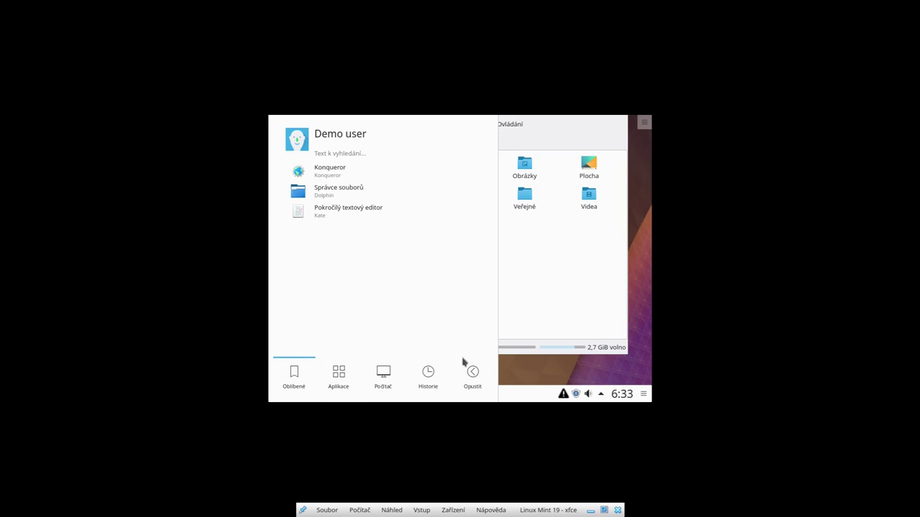
left_click(477, 381)
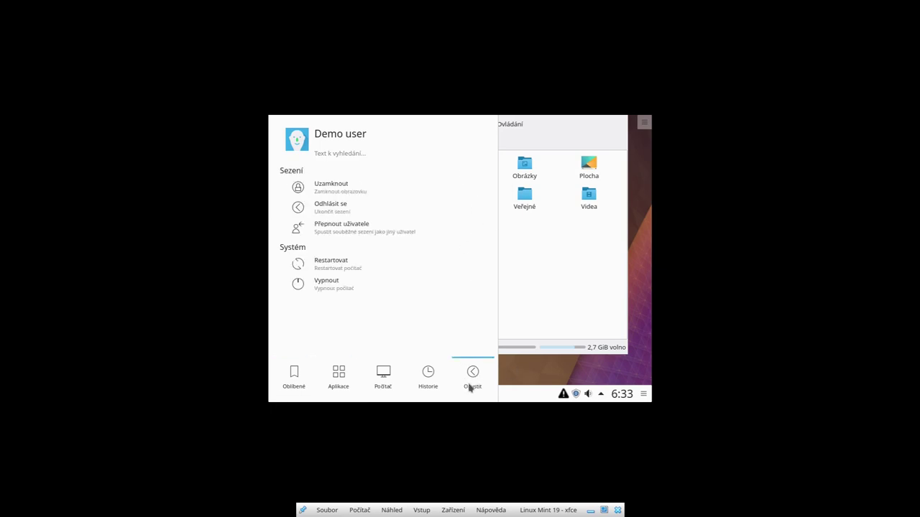
left_click(335, 207)
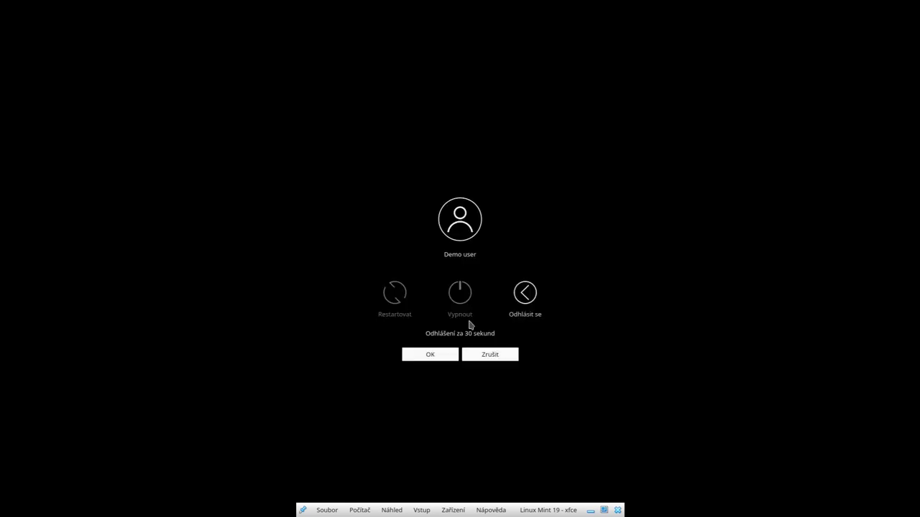
left_click(430, 353)
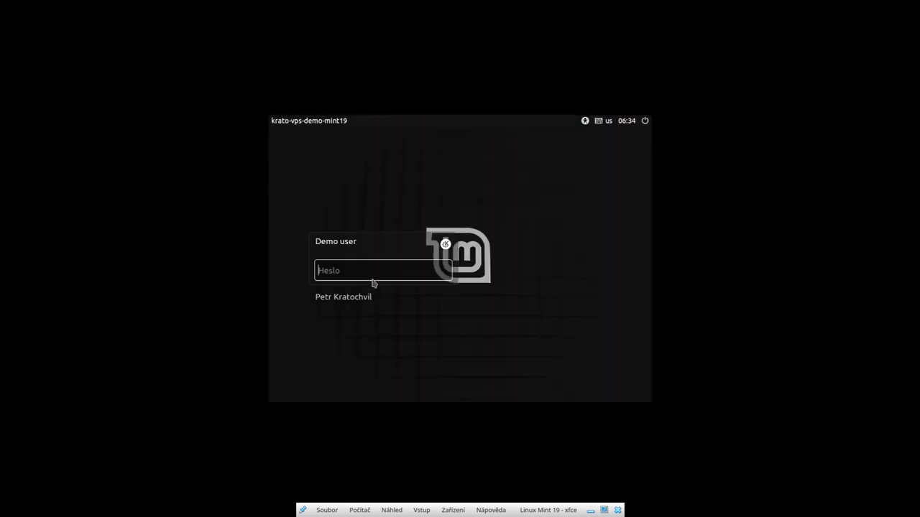
Step: Log in to the original account's Xfce session with its password and open the Whisker applications menu
left_click(353, 303)
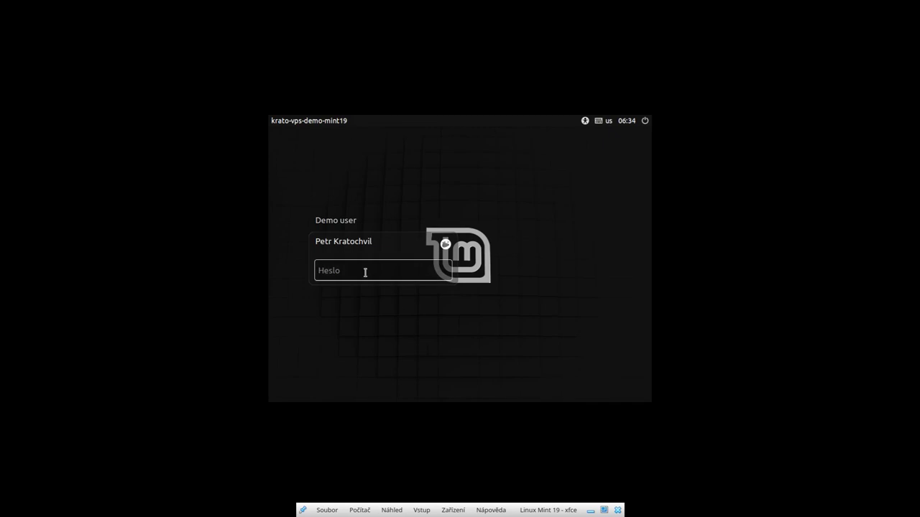
key("BackSpace")
key("BackSpace")
key("Return")
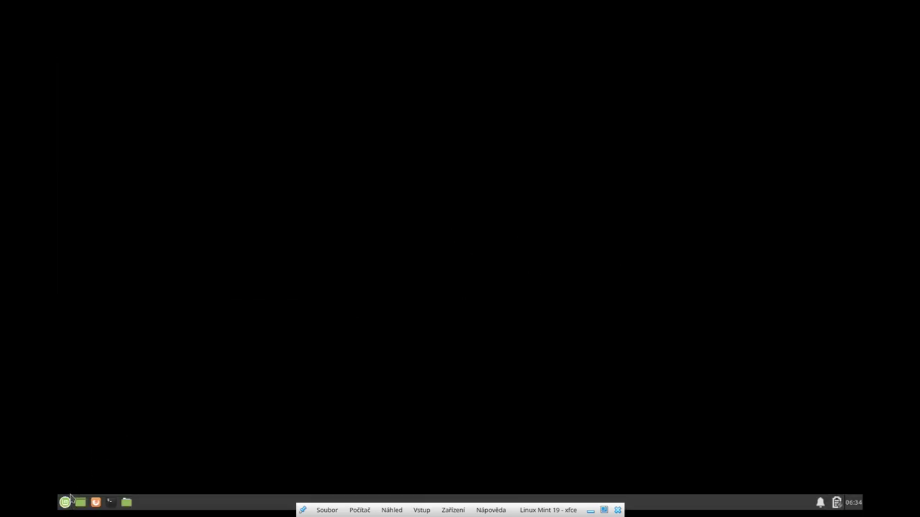
left_click(65, 503)
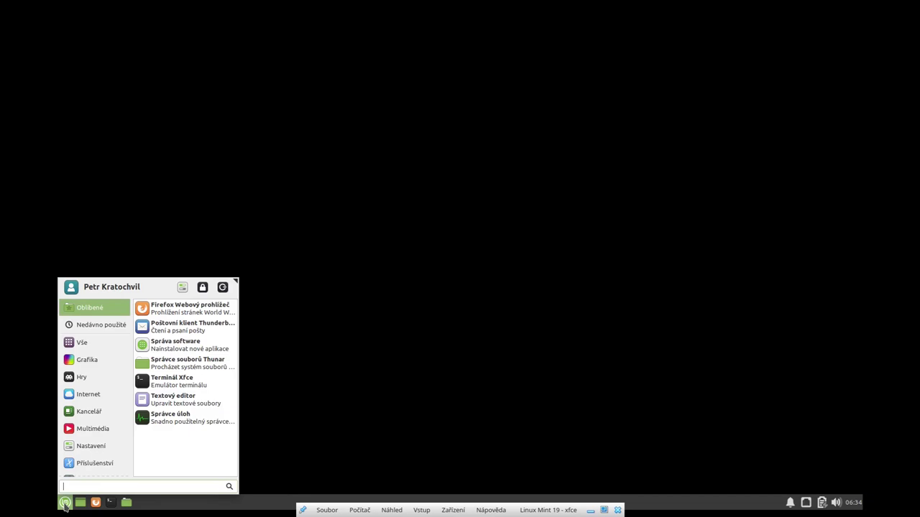